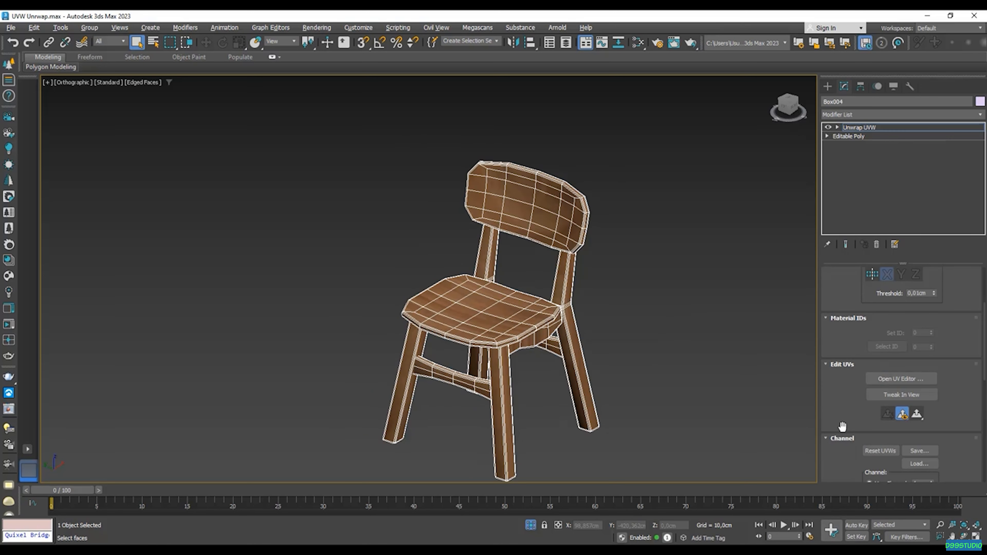
- Start Peel Mode for the chair's Unwrap UVW modifier and place the UV editor beside the chair model
scroll(849, 423, "down", 5)
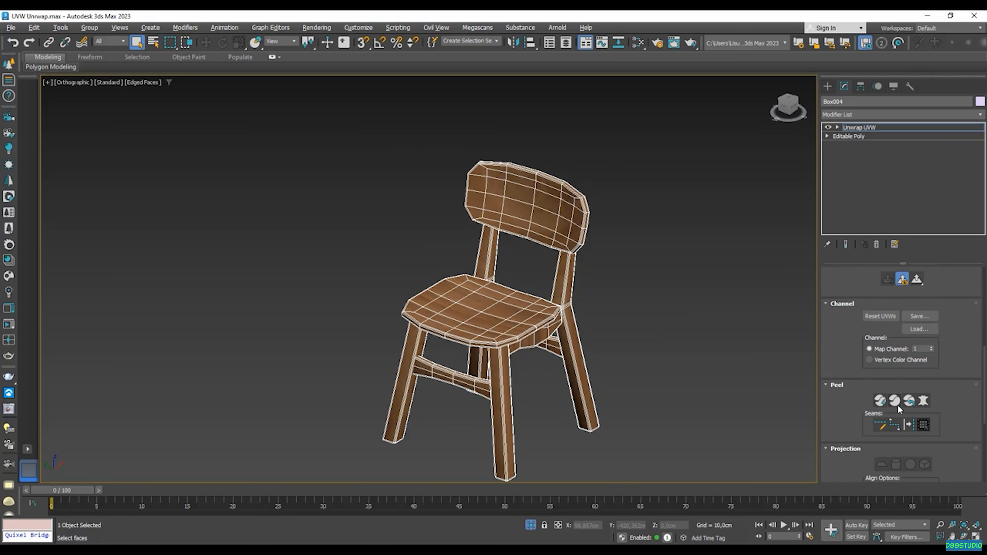
left_click(895, 401)
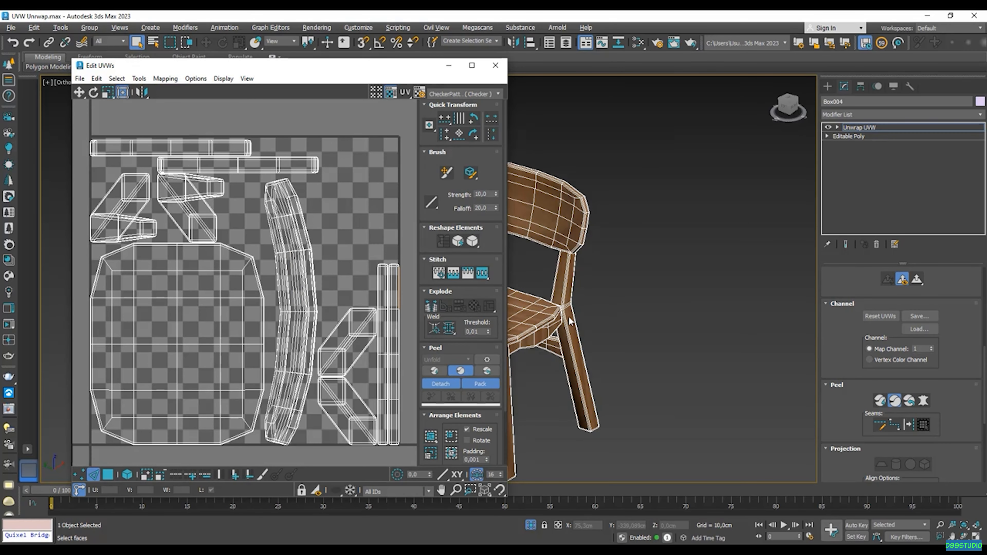
middle_click_drag(583, 314, 706, 309)
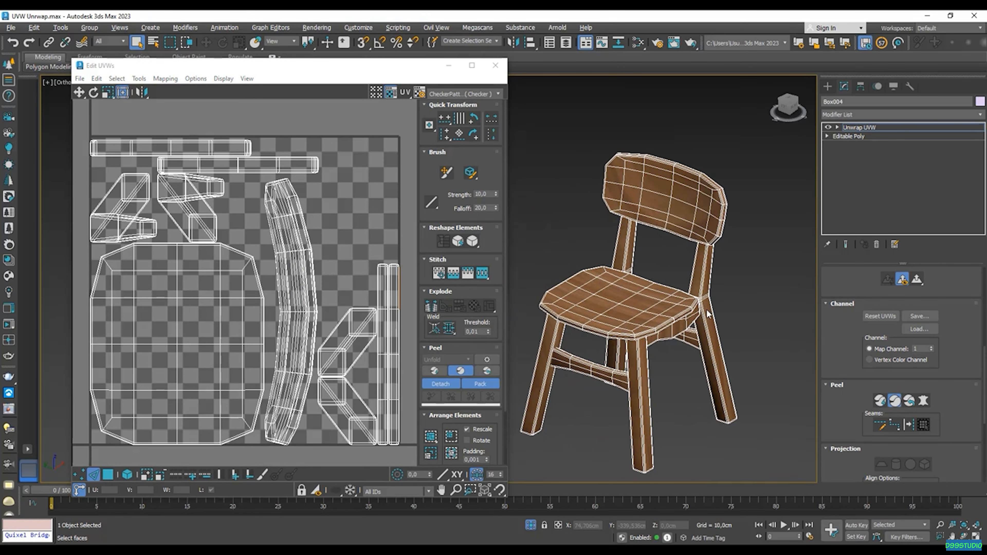
left_click_drag(378, 68, 320, 59)
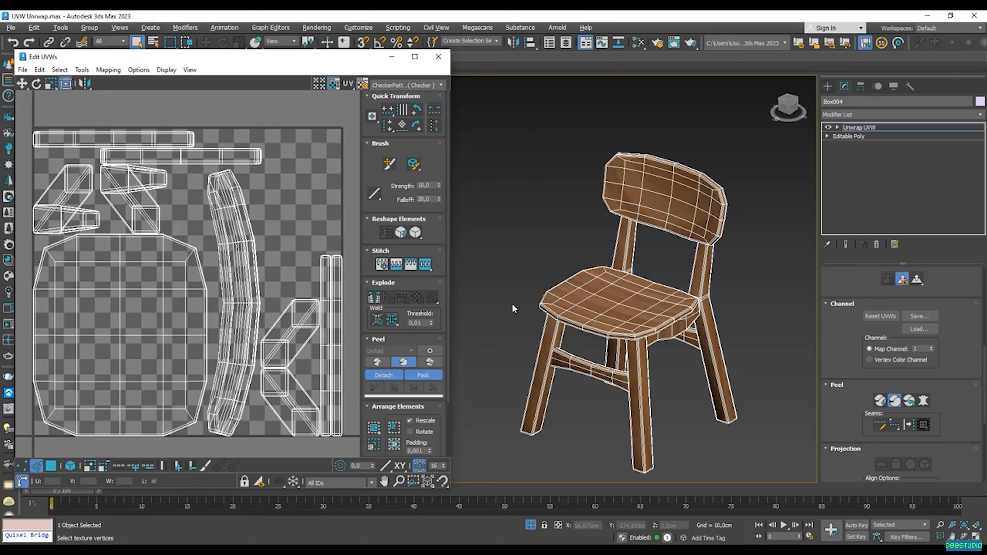
- Split the seat's top surface into its own UV island by selecting the edge loop around the upper rim
scroll(647, 333, "up", 3)
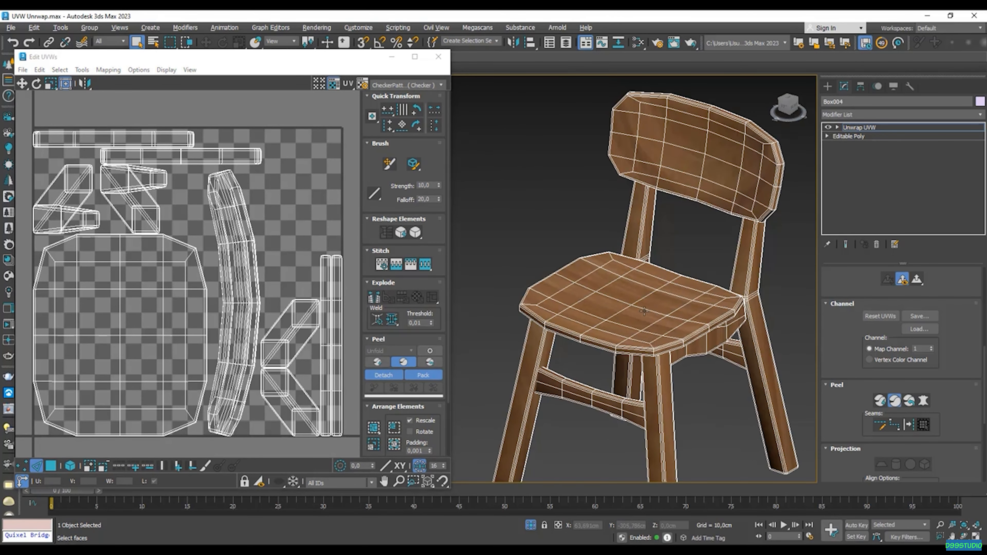
scroll(613, 298, "up", 2)
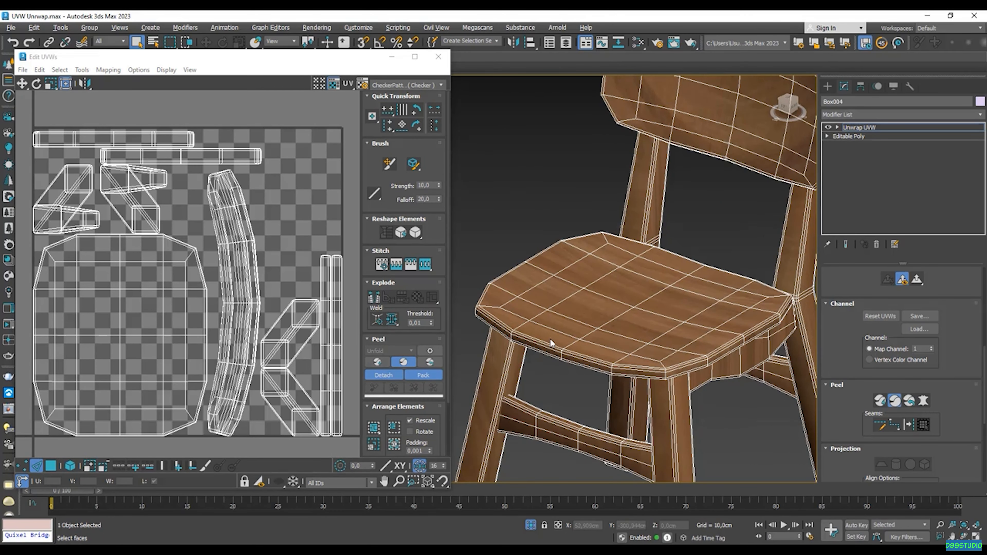
middle_click_drag(670, 320, 555, 304, "alt")
middle_click_drag(609, 318, 679, 369, "alt")
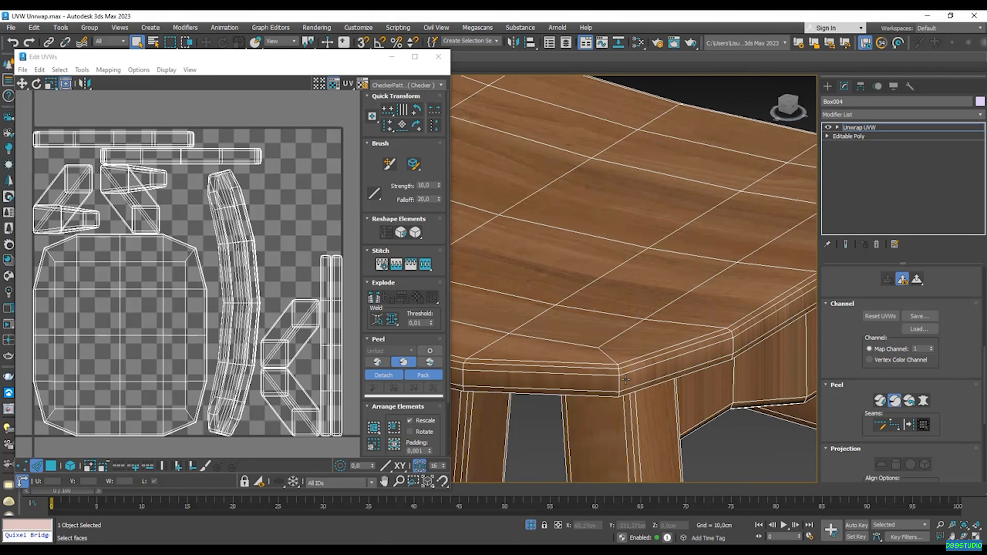
scroll(652, 367, "up", 3)
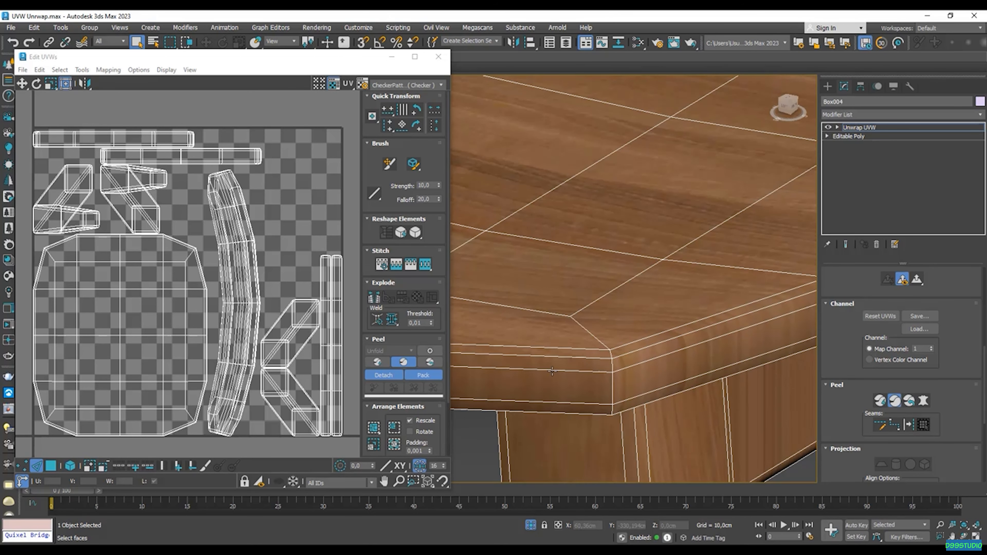
scroll(699, 362, "down", 5)
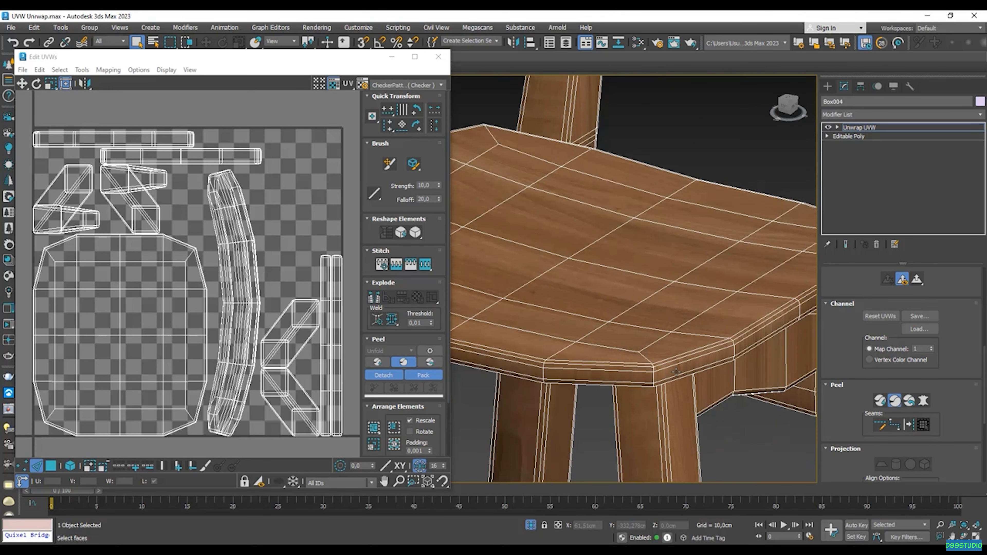
scroll(623, 349, "up", 5)
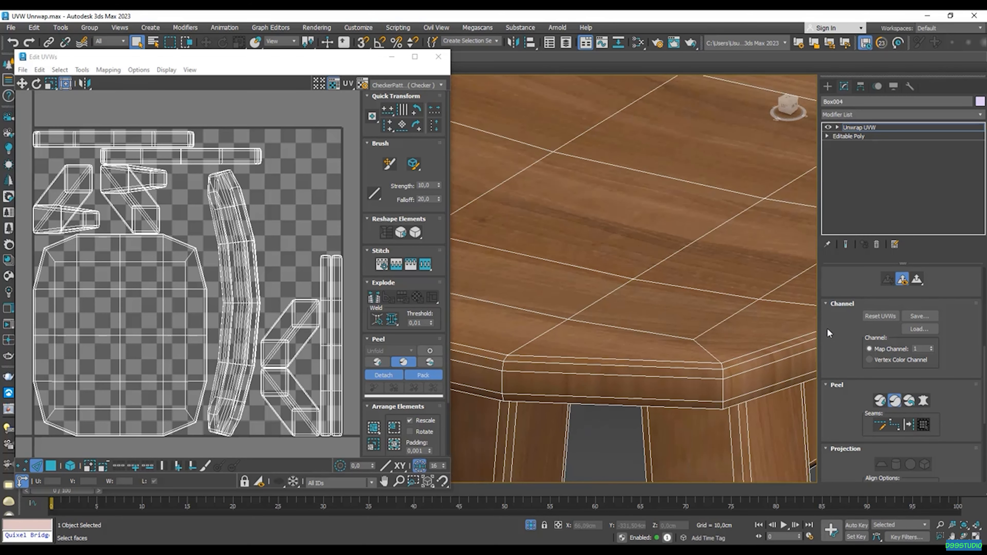
scroll(863, 273, "up", 5)
left_click_drag(863, 274, 860, 345)
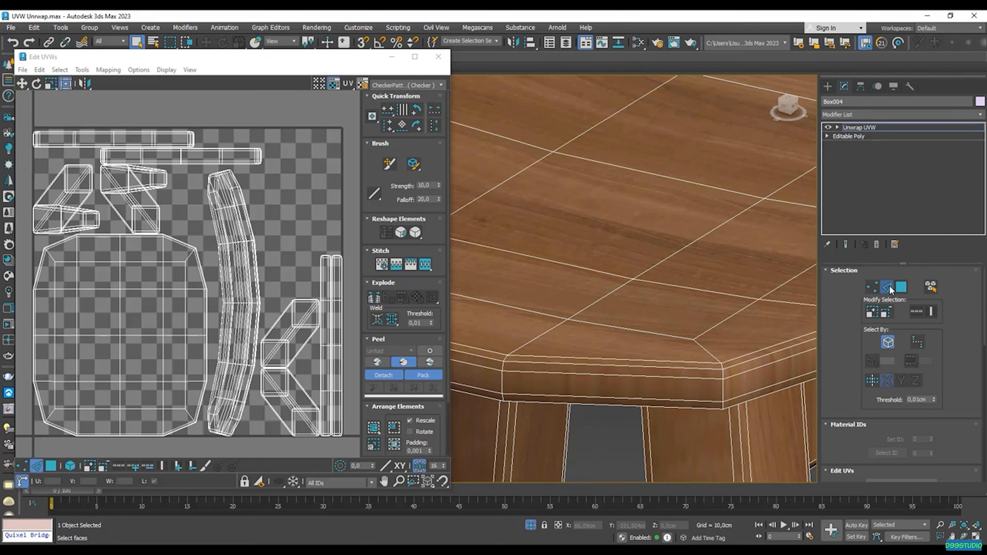
left_click(634, 366)
scroll(637, 366, "down", 5)
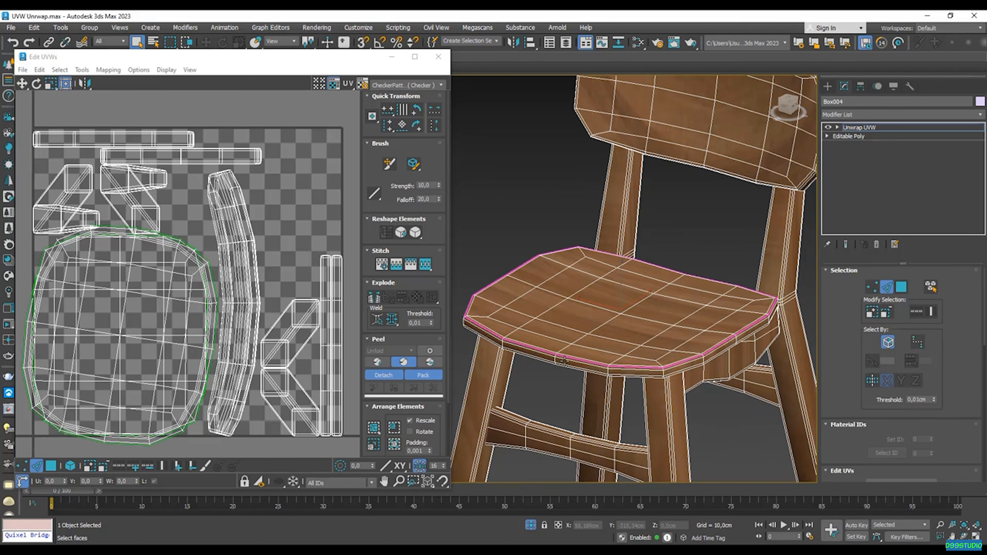
- Add the edge loop around the seat's lower rim to the seams to separate the underside from the rim strip
scroll(609, 369, "up", 6)
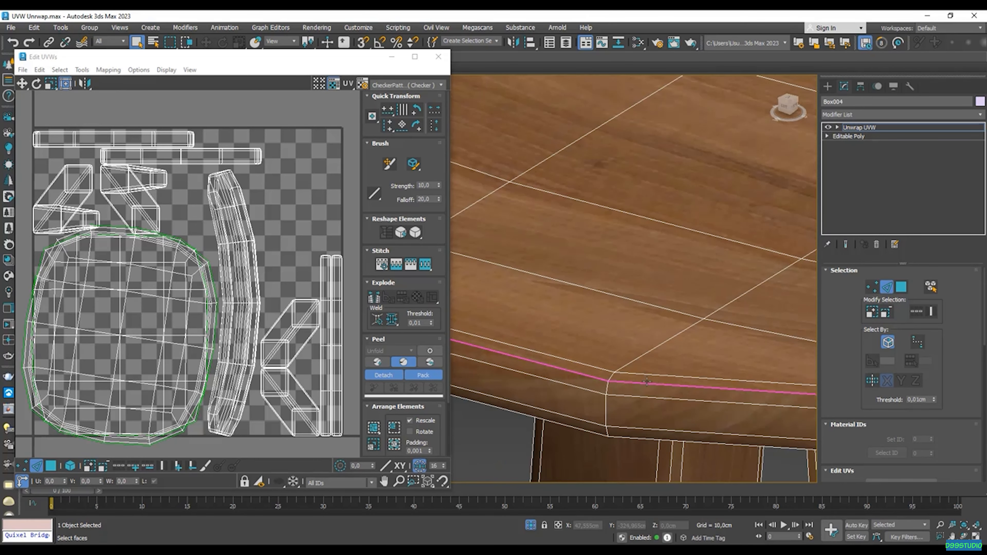
middle_click_drag(639, 385, 606, 241, "alt")
scroll(606, 236, "up", 3)
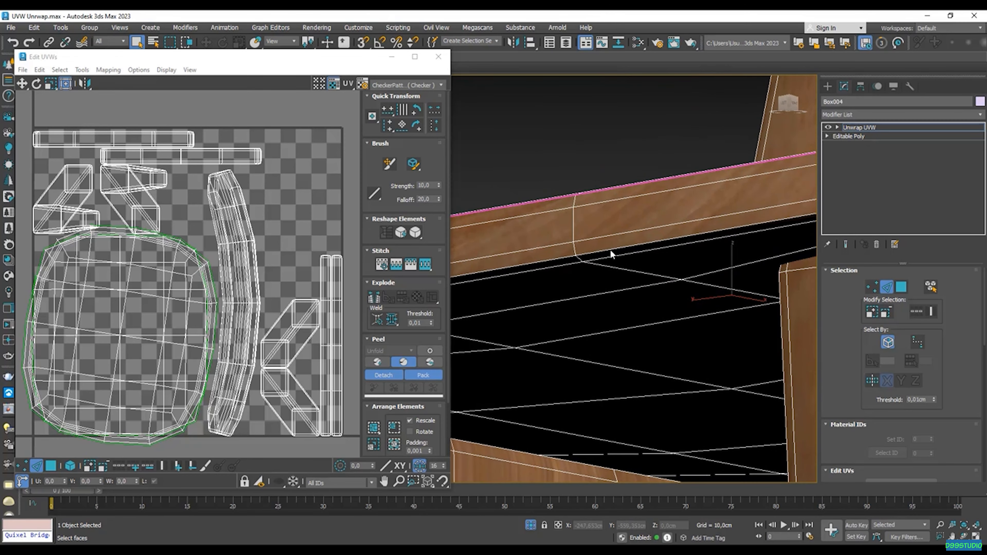
left_click(610, 249, "ctrl")
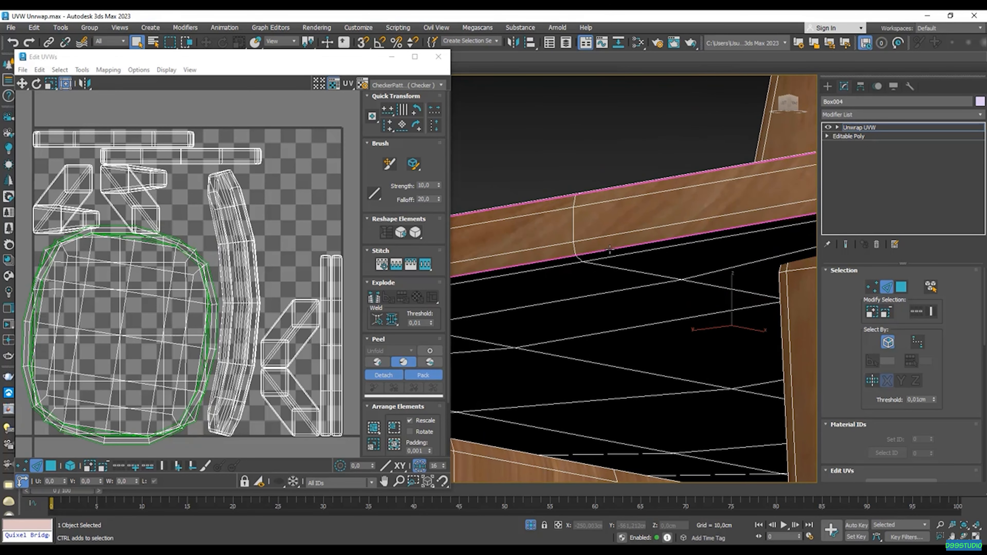
scroll(610, 248, "down", 5)
middle_click_drag(610, 249, 608, 312, "alt")
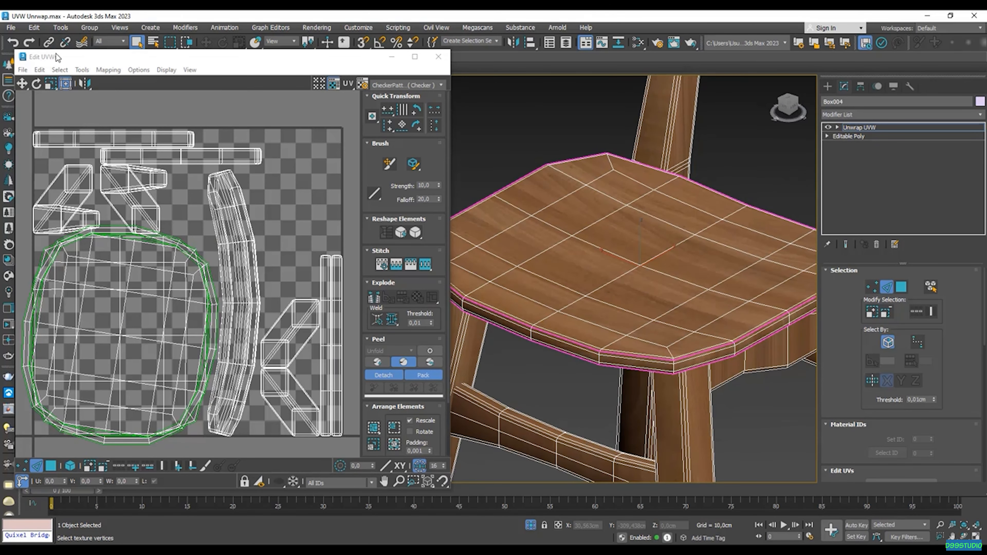
- Pack the UV islands and show the wood texture Map #2 as the UV editor background
left_click(395, 451)
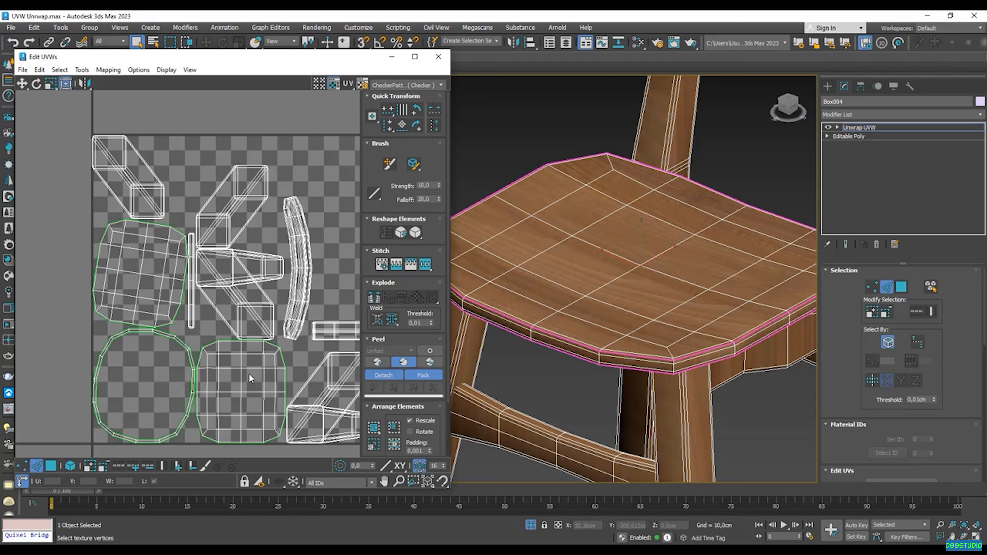
scroll(92, 405, "up", 4)
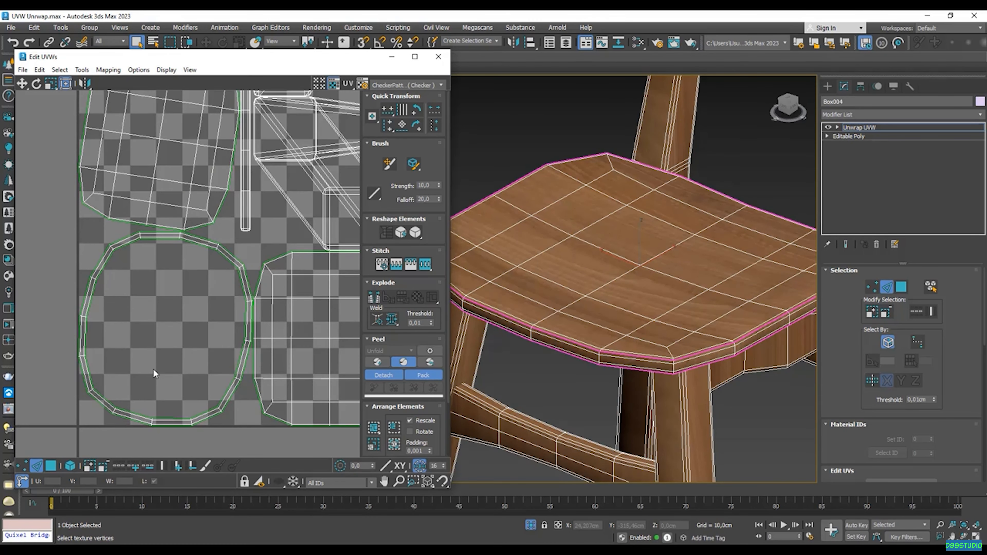
scroll(153, 369, "down", 3)
left_click(381, 87)
left_click(409, 112)
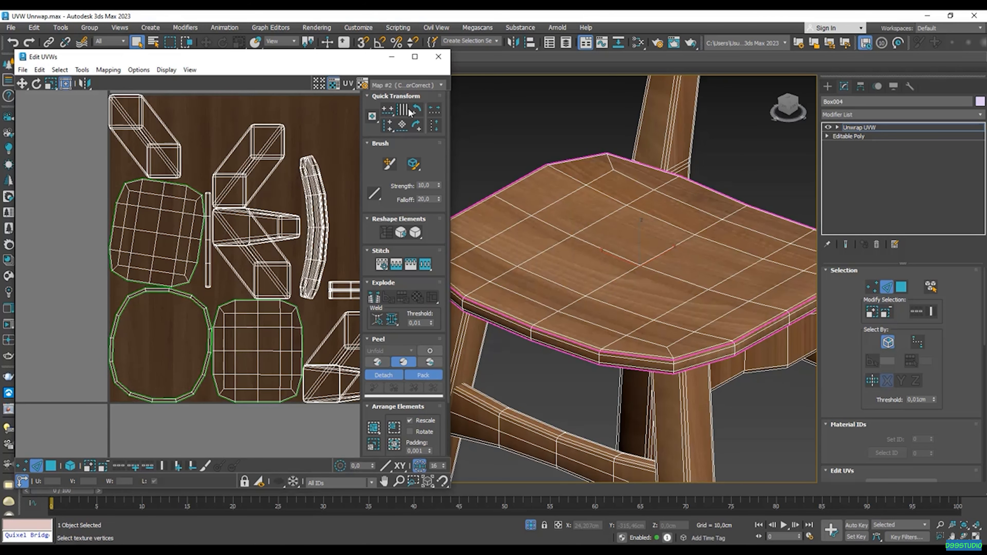
- Cut the ring-shaped rim strip open along the short vertical edges at the middle of the seat's front
scroll(161, 311, "up", 5)
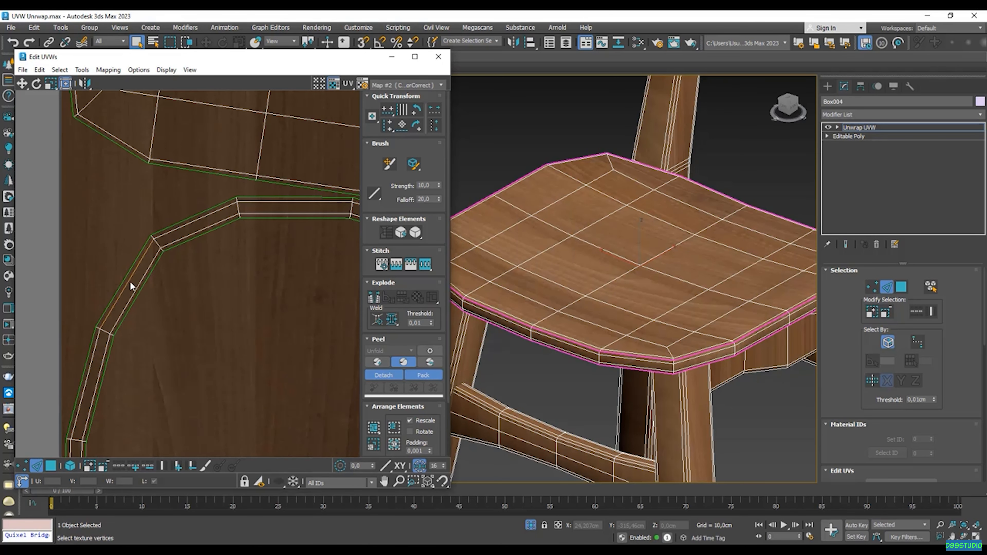
scroll(132, 295, "down", 4)
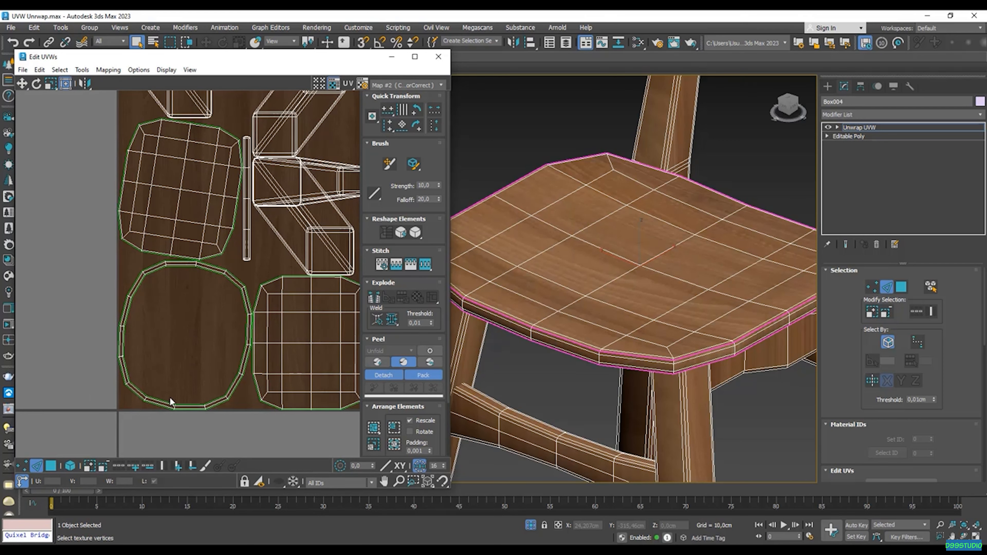
scroll(188, 330, "down", 2)
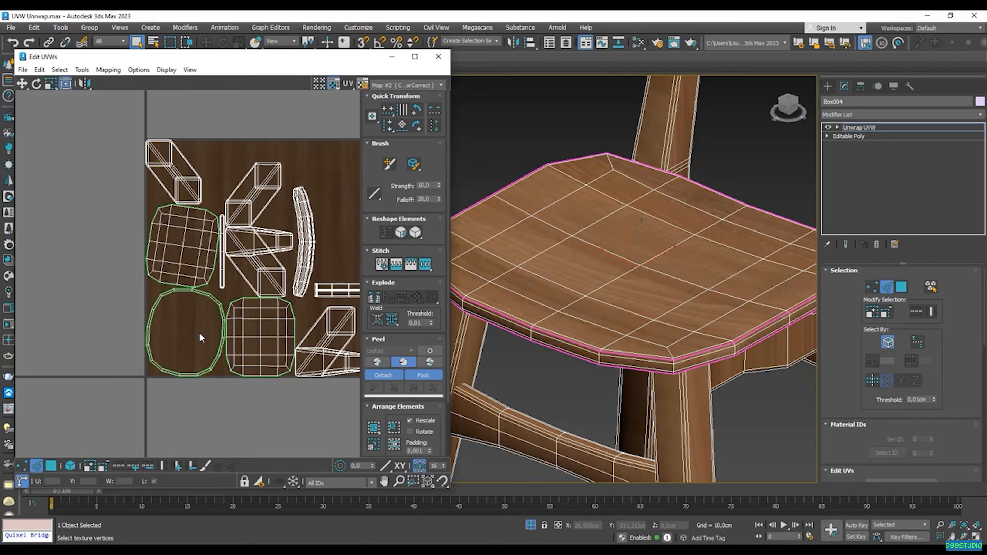
scroll(193, 343, "up", 3)
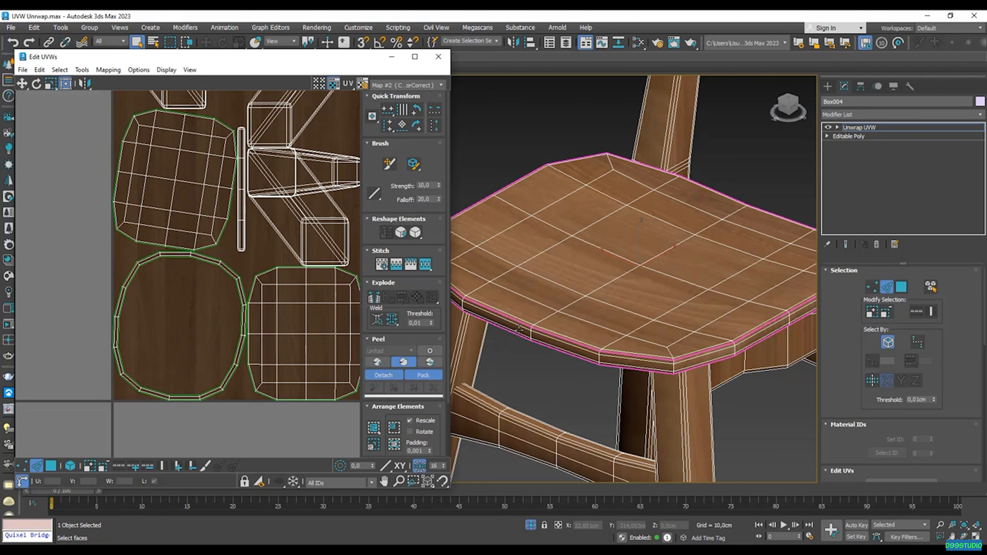
scroll(560, 334, "up", 10)
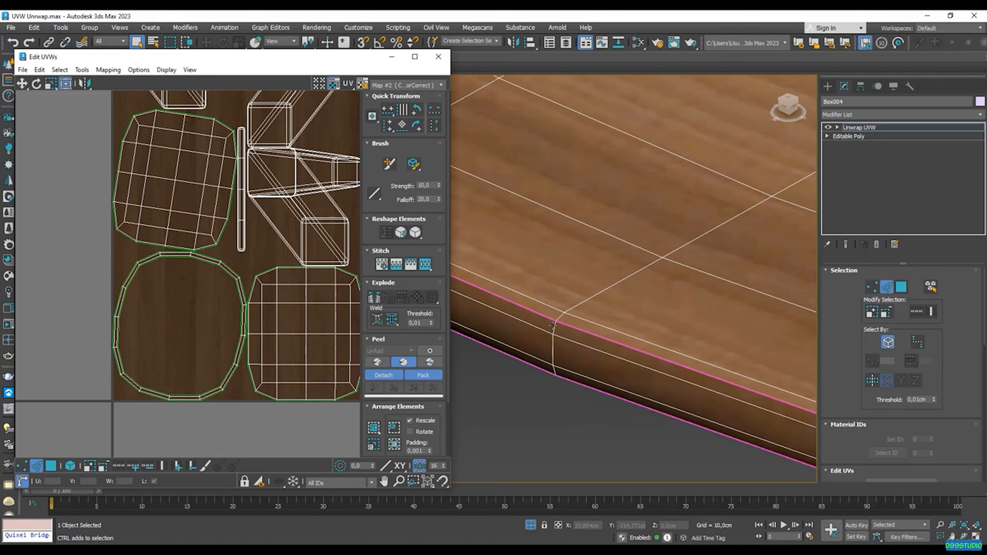
left_click(553, 345)
left_click(555, 372)
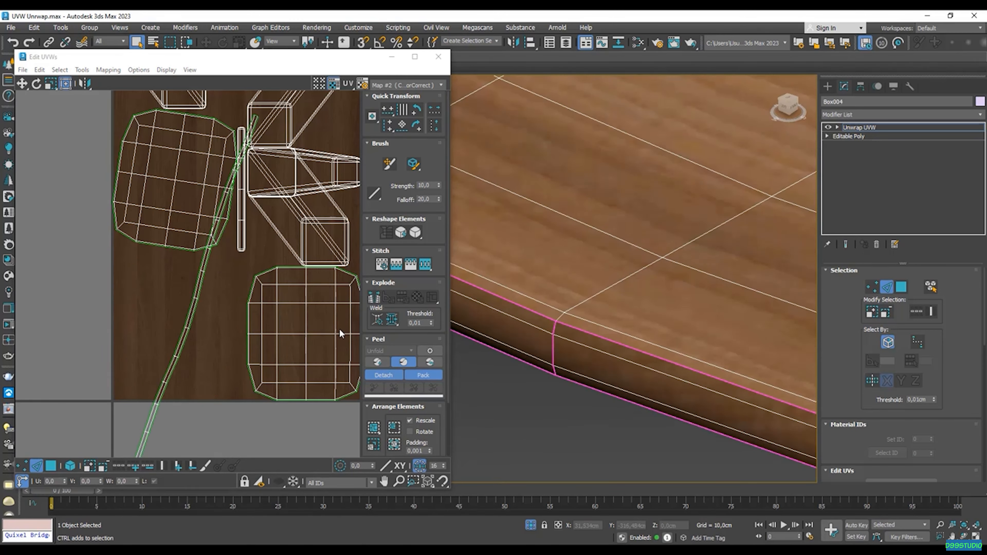
- Cut the rim strip a second time along the vertical edges at the middle of the seat's rear side
scroll(273, 315, "down", 3)
middle_click_drag(237, 317, 213, 317)
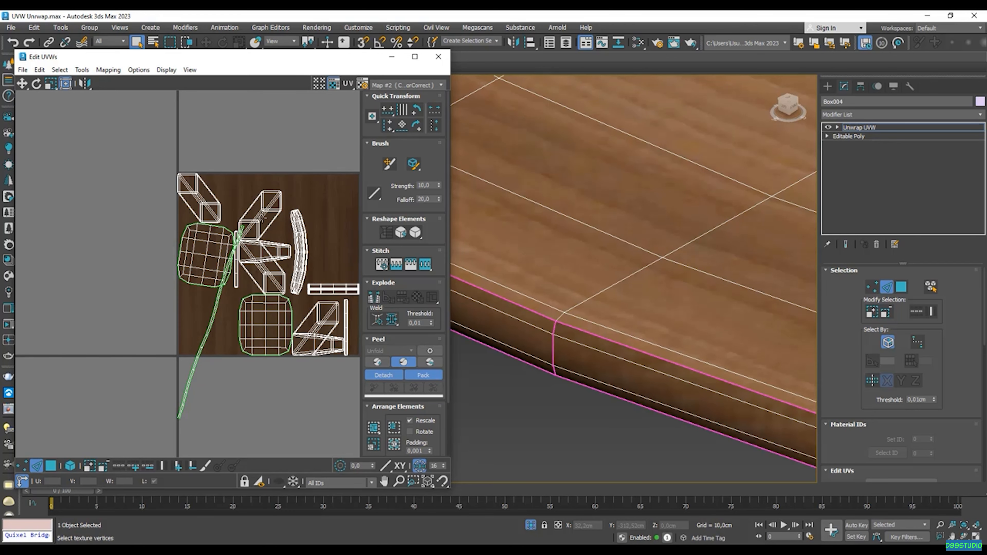
scroll(613, 363, "down", 2)
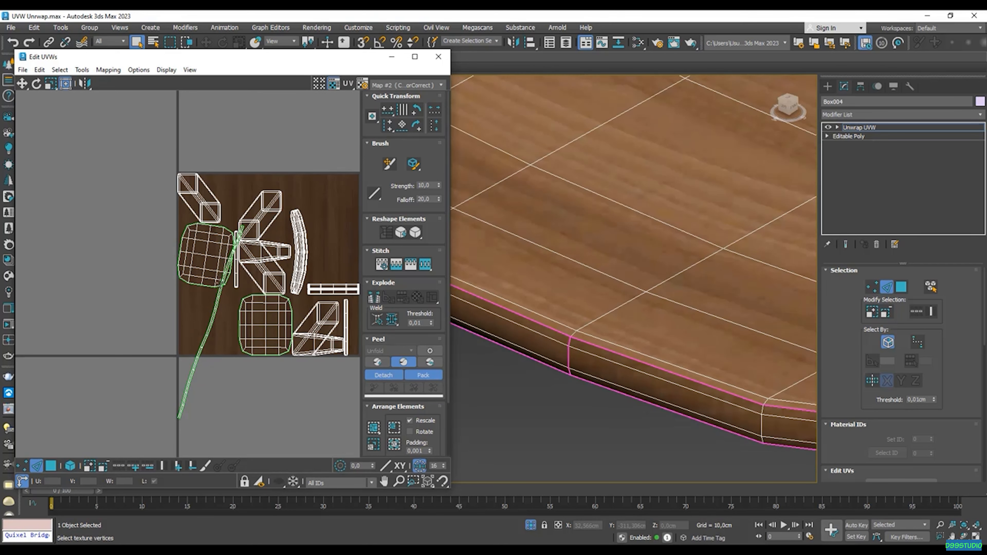
scroll(663, 346, "down", 4)
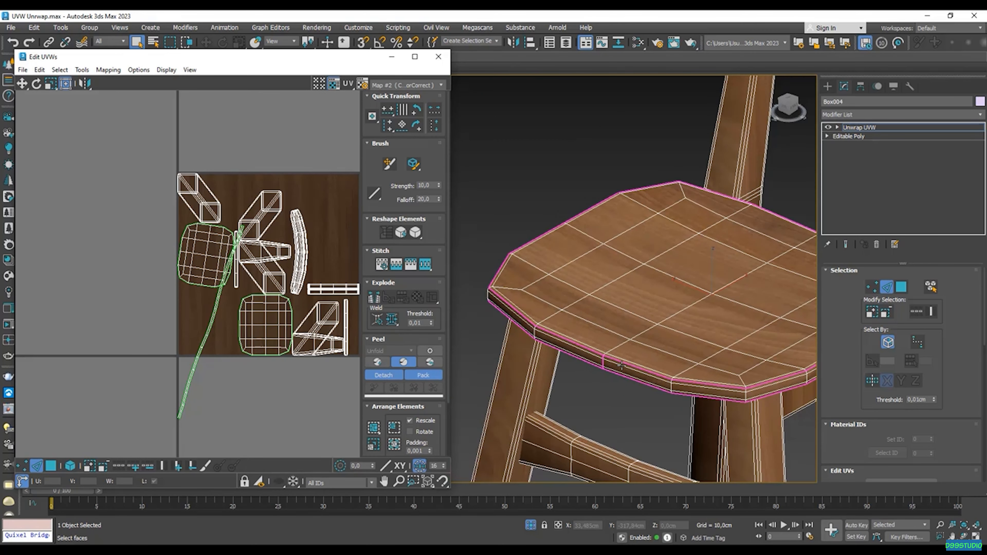
middle_click_drag(663, 346, 816, 341, "alt")
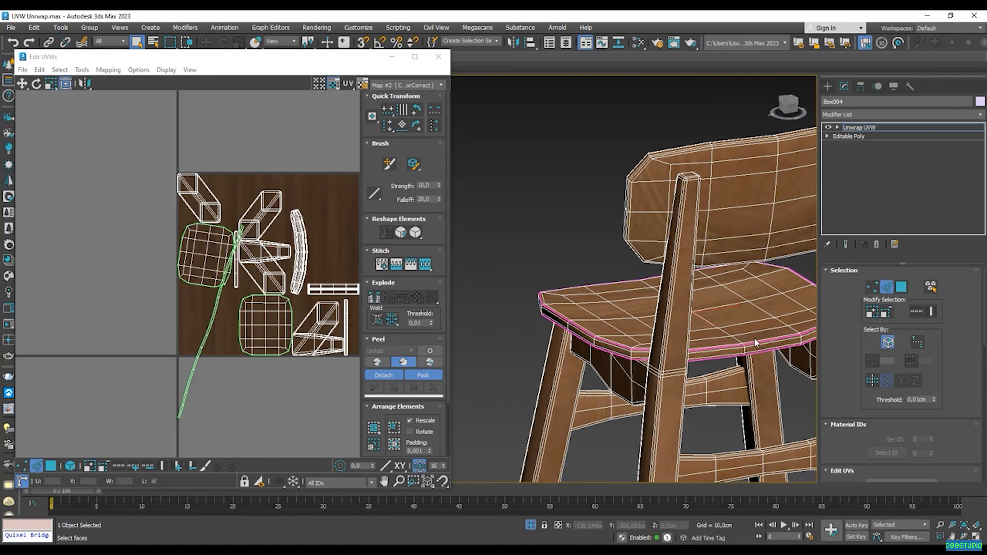
scroll(690, 337, "up", 8)
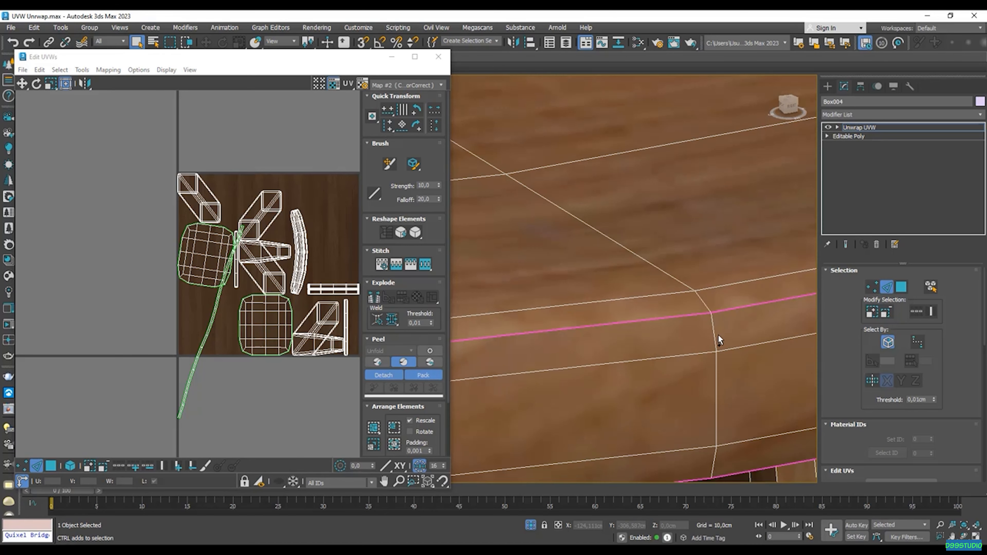
left_click(715, 334)
left_click(716, 375, "ctrl")
left_click(715, 461, "ctrl")
- Examine the rim seams with the chair in wireframe display and inspect the separated rim strips in the UV editor
scroll(231, 288, "up", 2)
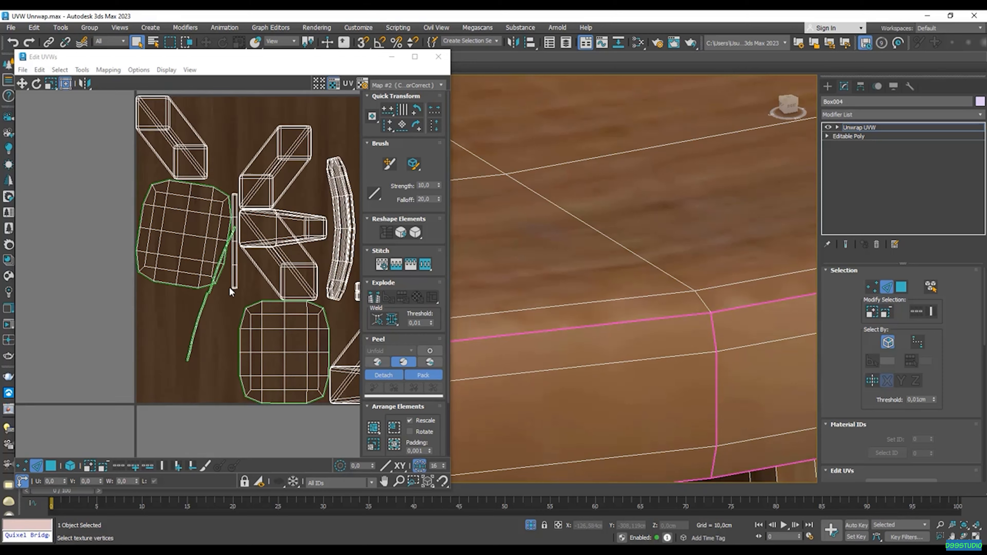
scroll(231, 290, "up", 2)
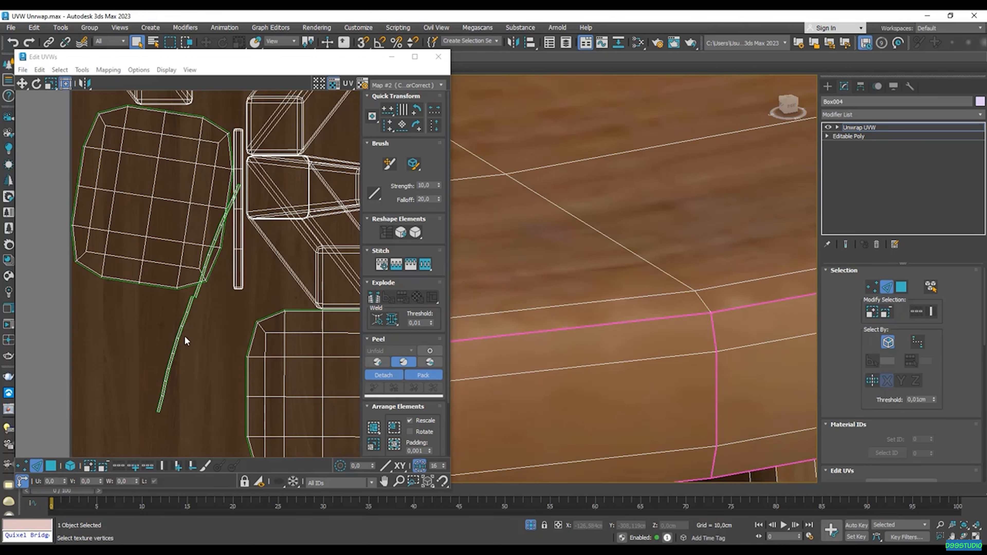
scroll(603, 311, "down", 6)
middle_click_drag(604, 312, 753, 327, "alt")
key("F3")
middle_click_drag(695, 357, 727, 355)
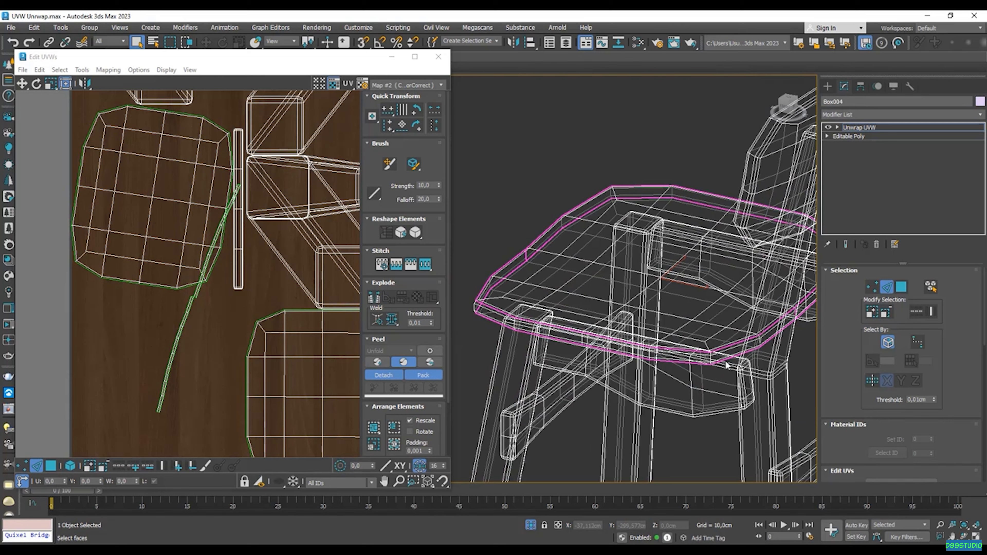
middle_click_drag(513, 307, 599, 327, "alt")
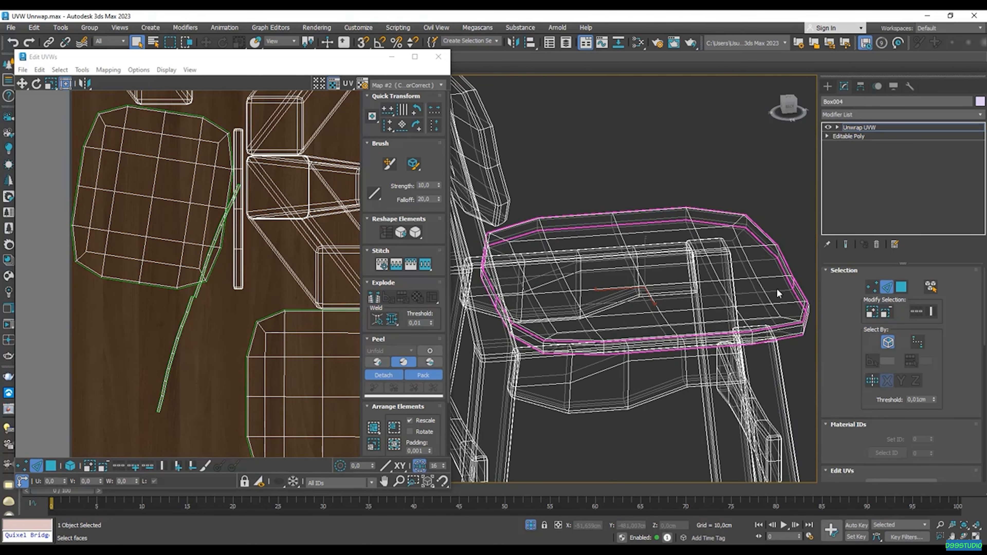
scroll(193, 312, "up", 5)
middle_click_drag(188, 316, 221, 266)
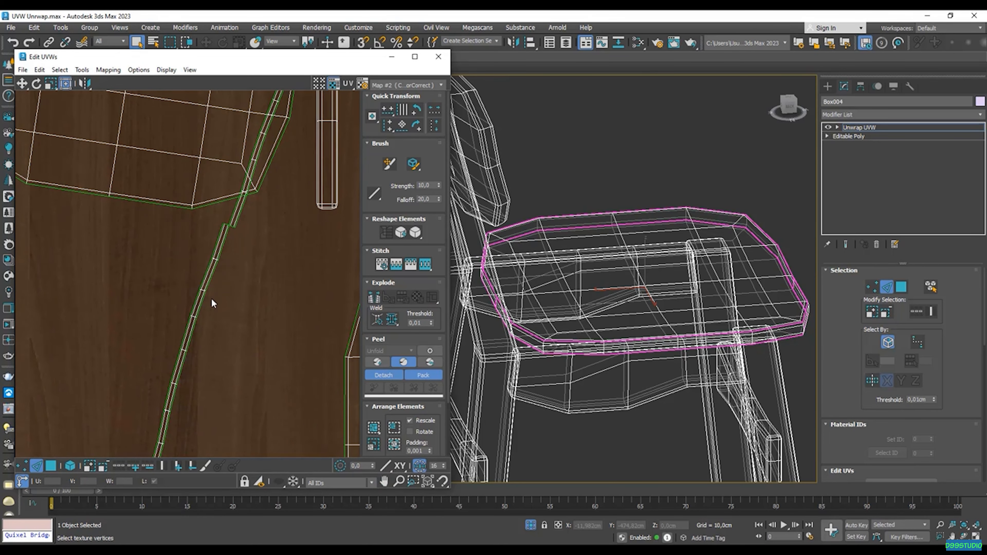
- Examine the rim strips in the UV editor and inspect the backrest's faces and edge thickness in shaded display
scroll(205, 301, "down", 3)
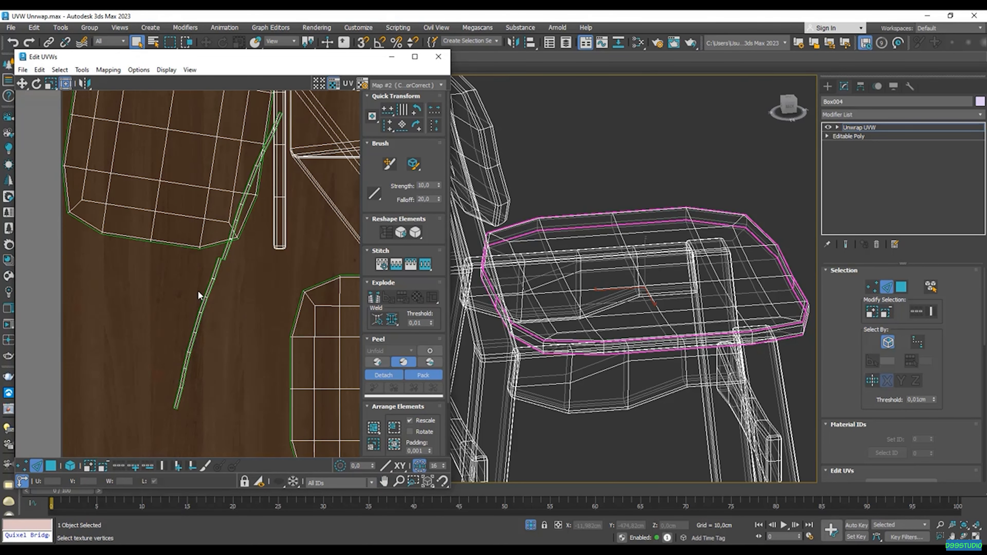
scroll(238, 337, "down", 2)
key("F3")
scroll(641, 337, "down", 3)
mouse_move(642, 337)
middle_mouse_down("alt")
mouse_move(539, 337)
mouse_move(611, 249)
middle_mouse_up("alt")
scroll(612, 248, "down", 4)
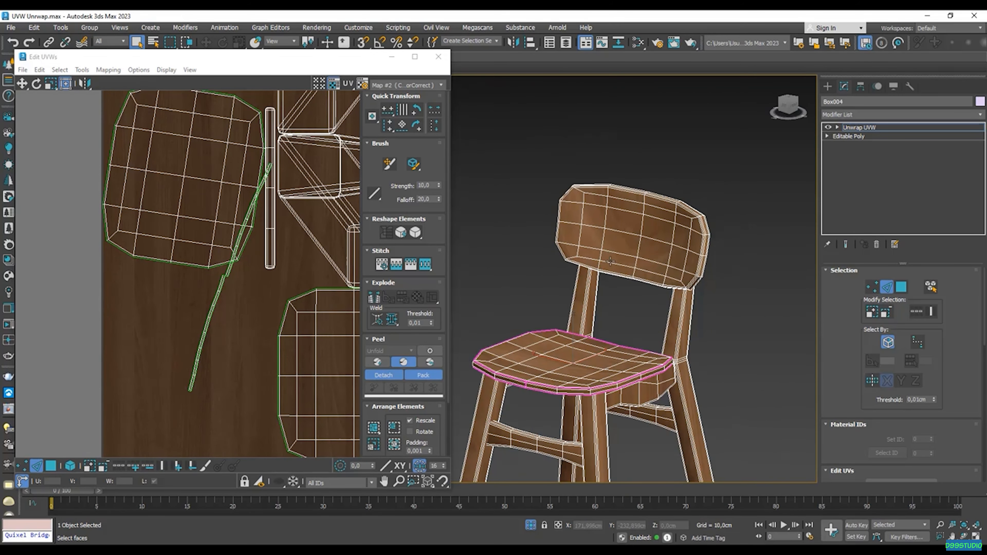
middle_click_drag(646, 211, 667, 191, "alt")
scroll(667, 191, "up", 6)
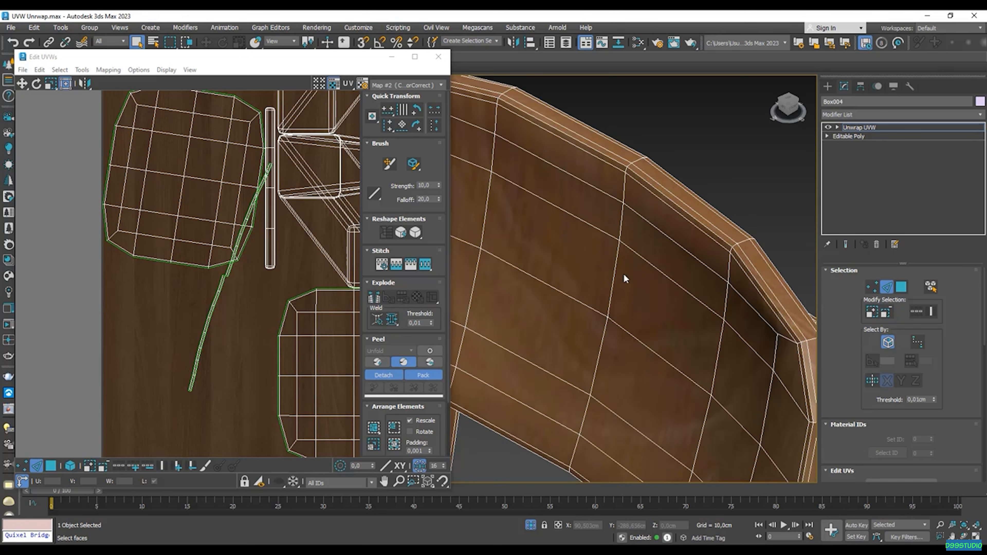
scroll(603, 248, "down", 4)
middle_click_drag(620, 272, 707, 327, "alt")
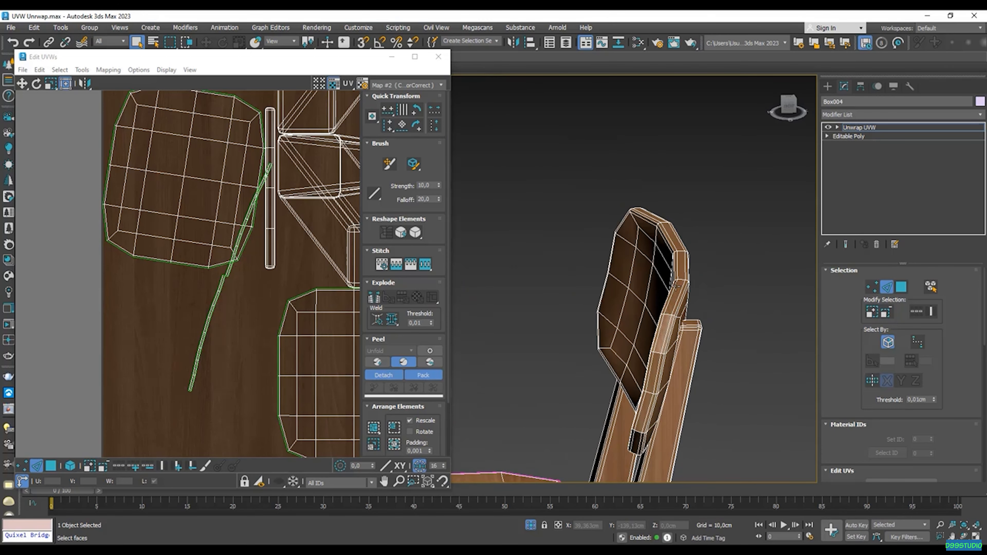
scroll(649, 401, "up", 3)
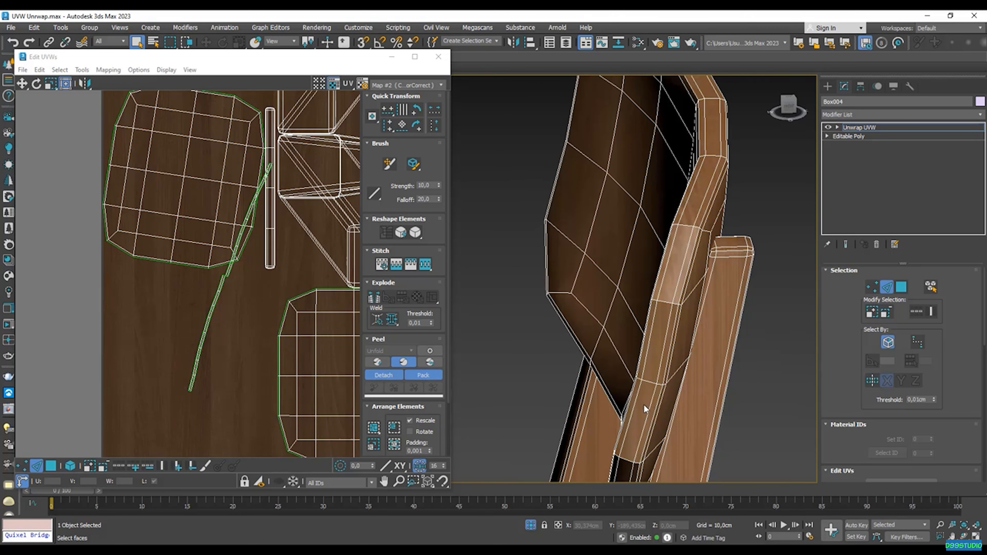
scroll(660, 278, "down", 5)
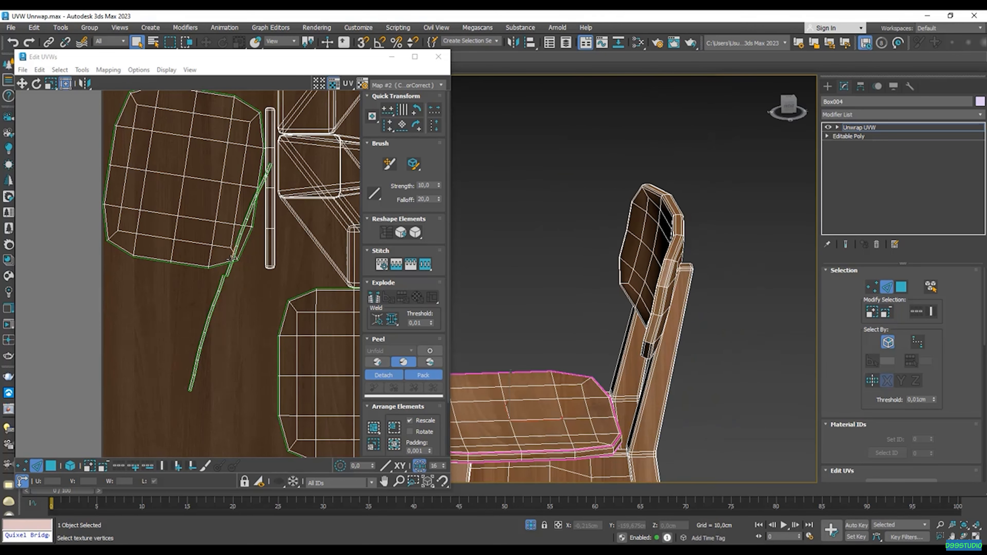
middle_click_drag(690, 317, 639, 264, "alt")
scroll(639, 265, "up", 4)
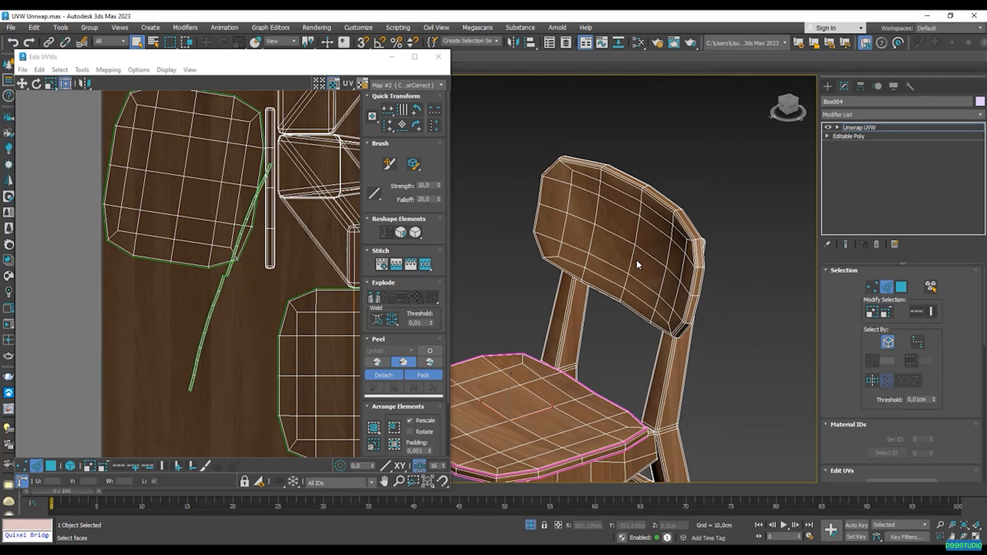
- Separate the backrest's rim from its front and rear faces by selecting both outline edge loops as seams
scroll(725, 238, "up", 5)
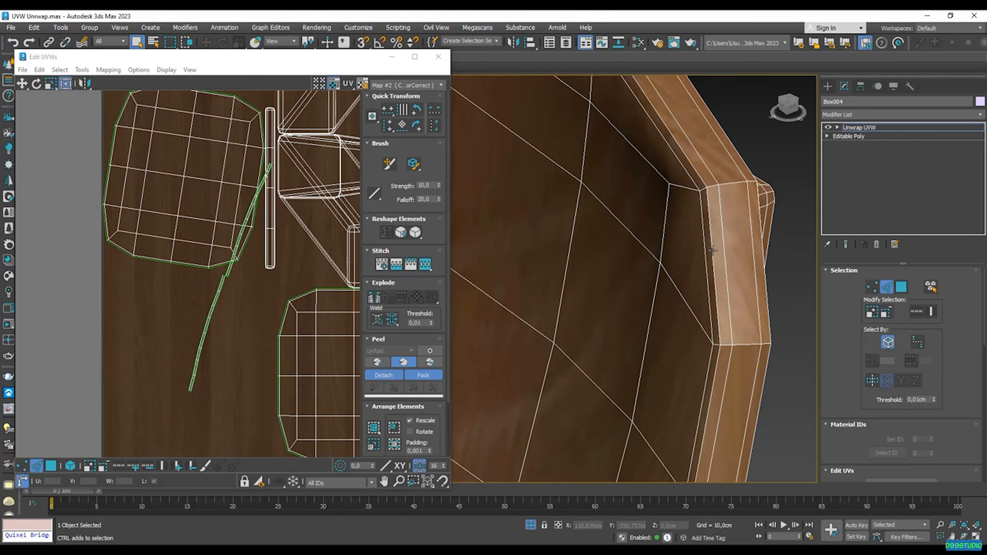
left_click(712, 251)
scroll(700, 269, "down", 3)
middle_click_drag(707, 268, 642, 262, "alt")
scroll(642, 263, "up", 3)
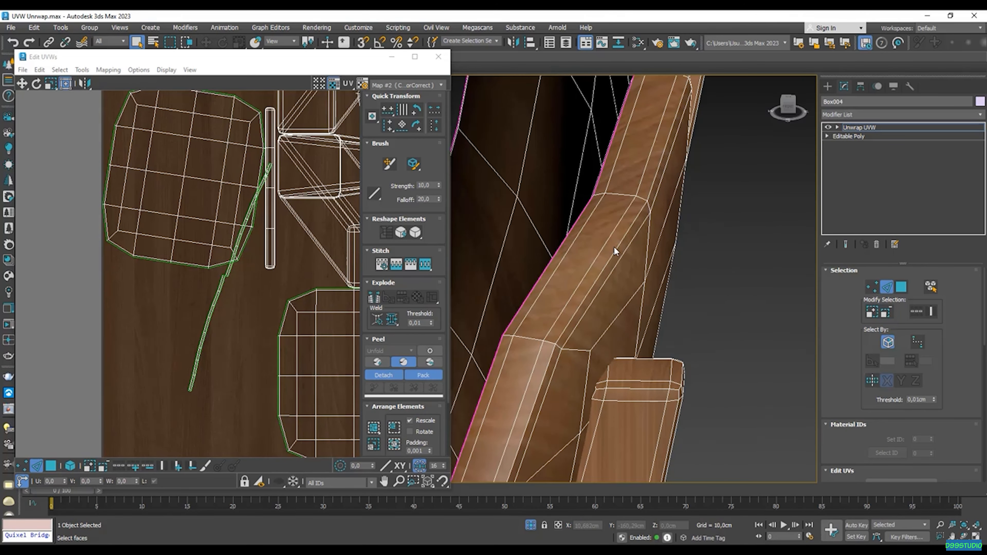
double_click(618, 248, "ctrl")
- Cut the backrest's rim strip open along the short crosswise edges at the middle of its upper side
scroll(623, 251, "down", 4)
middle_click_drag(623, 251, 606, 163, "alt")
scroll(606, 162, "up", 5)
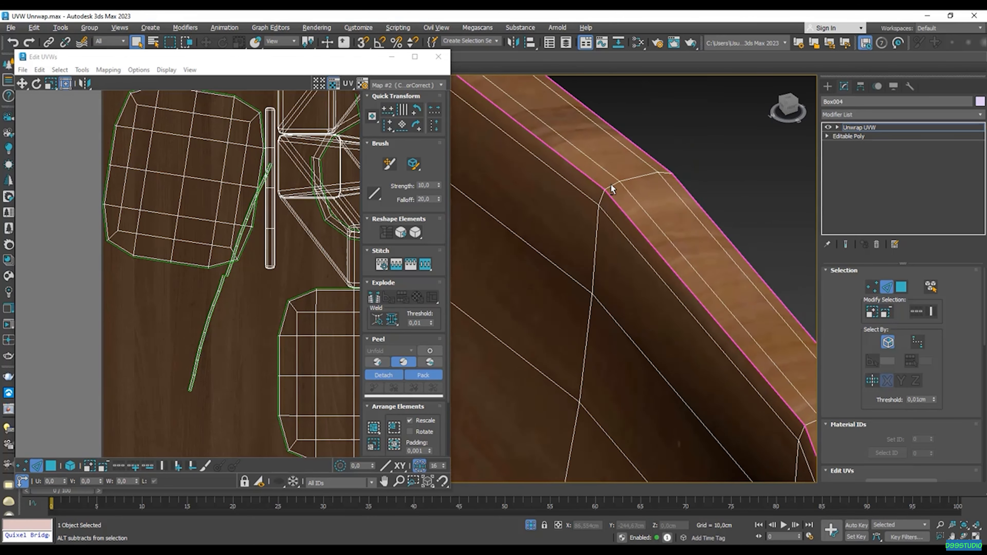
left_click(636, 178, "ctrl")
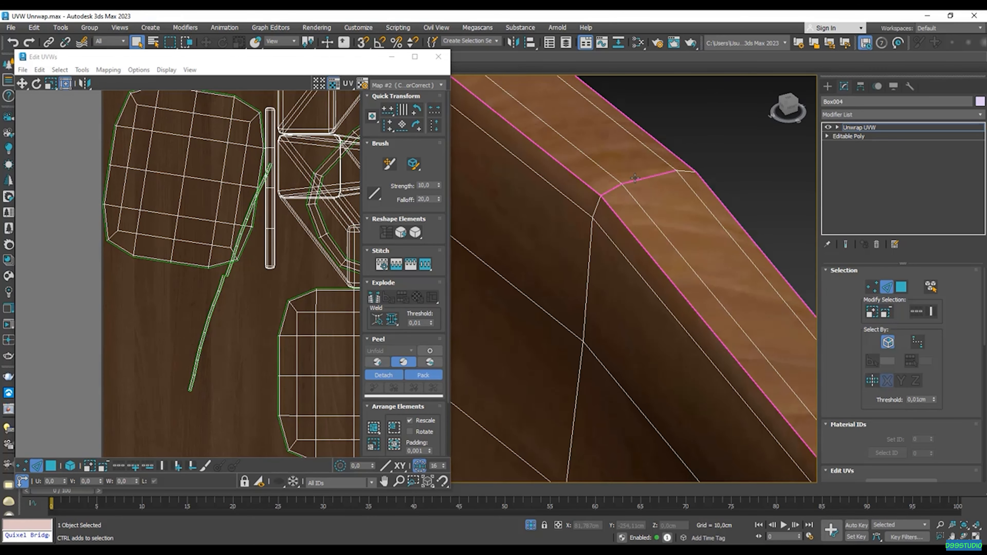
left_click(688, 171, "ctrl")
scroll(91, 315, "down", 4)
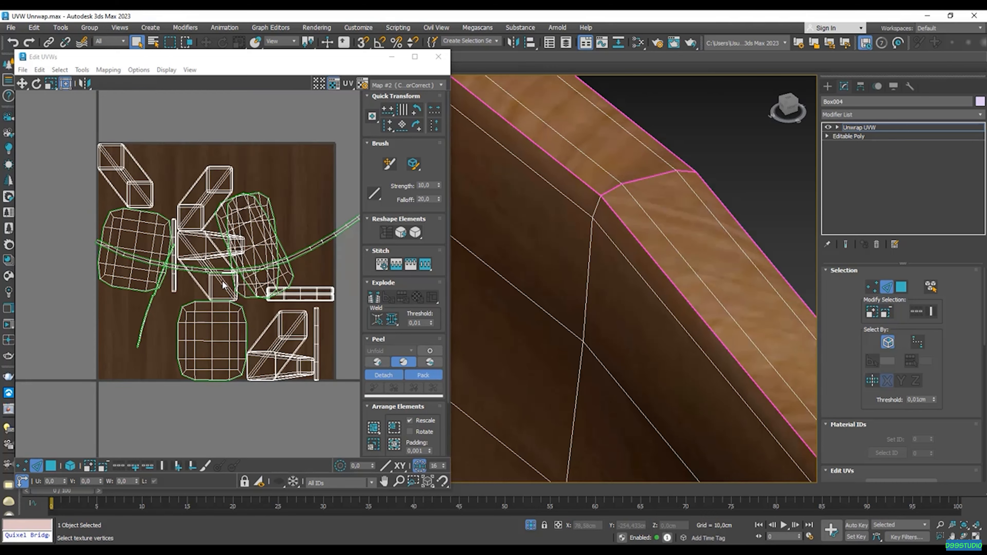
- Turn off Ignore Backfacing and cut the backrest's rim strip across at the middle of its underside in wireframe display
scroll(632, 290, "down", 2)
mouse_move(621, 361)
middle_mouse_down("alt")
mouse_move(607, 401)
mouse_move(680, 196)
mouse_move(665, 265)
mouse_move(674, 336)
mouse_move(677, 278)
mouse_move(587, 331)
middle_mouse_up("alt")
key("F3")
scroll(585, 338, "up", 3)
scroll(608, 258, "up", 3)
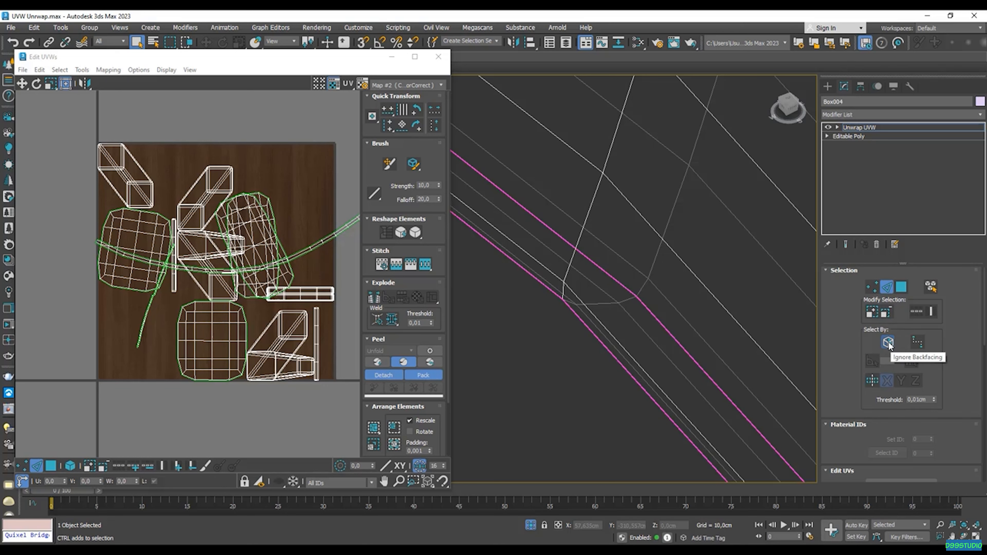
left_click(889, 342)
scroll(565, 293, "up", 3)
left_click(689, 308)
left_click(636, 313)
left_click(577, 310)
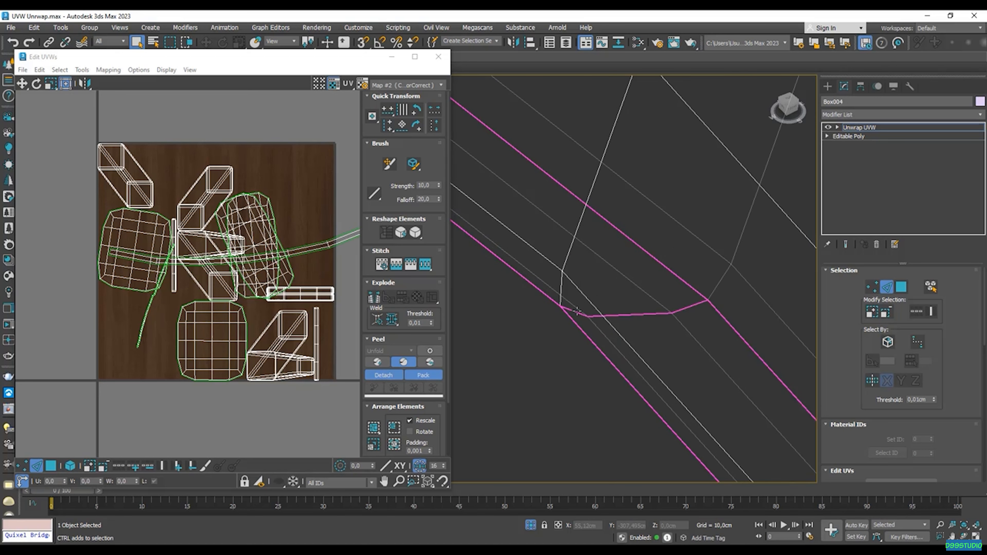
- Pack the UV islands, including the separated backrest faces and rim strips, into the texture square
left_click(398, 449)
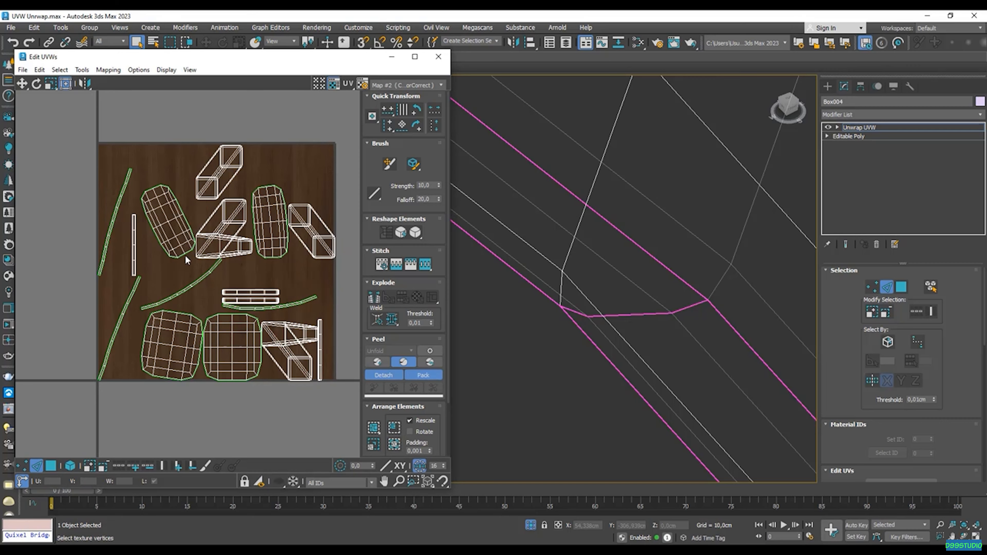
scroll(608, 314, "down", 10)
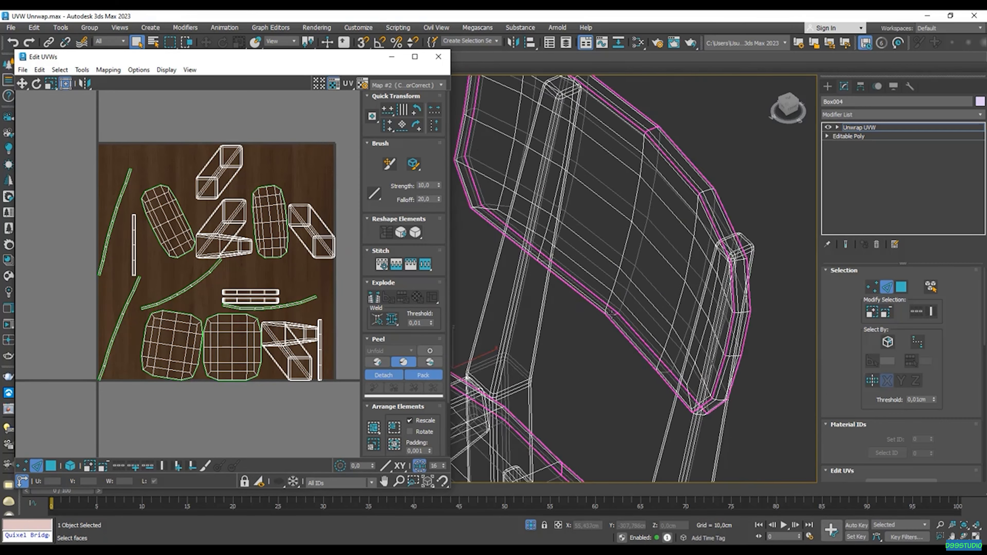
scroll(697, 245, "up", 8)
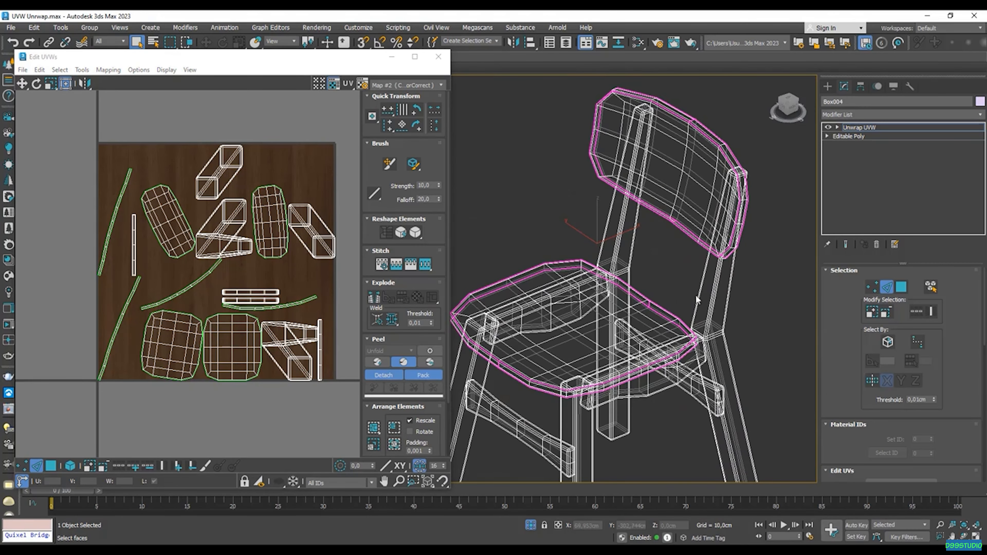
scroll(519, 352, "down", 3)
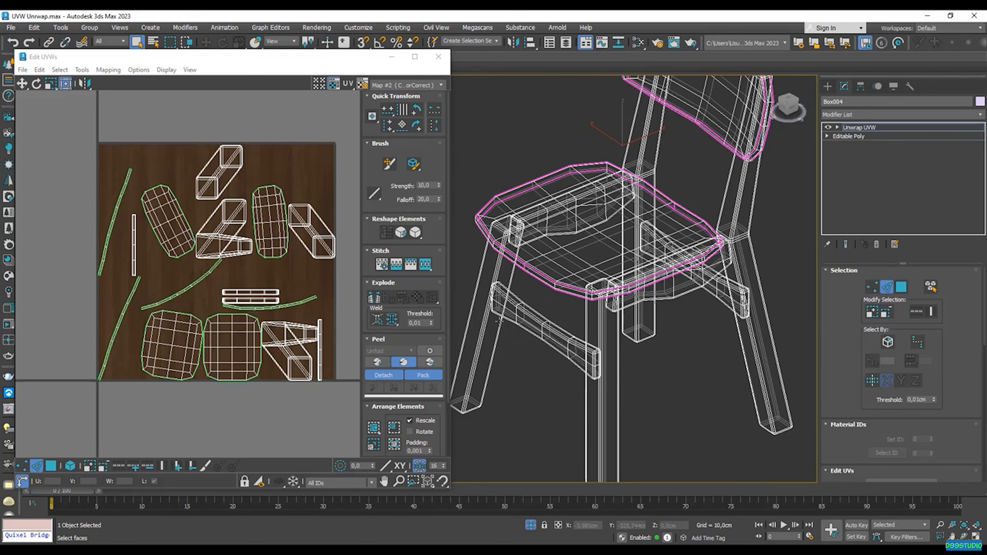
scroll(844, 394, "down", 5)
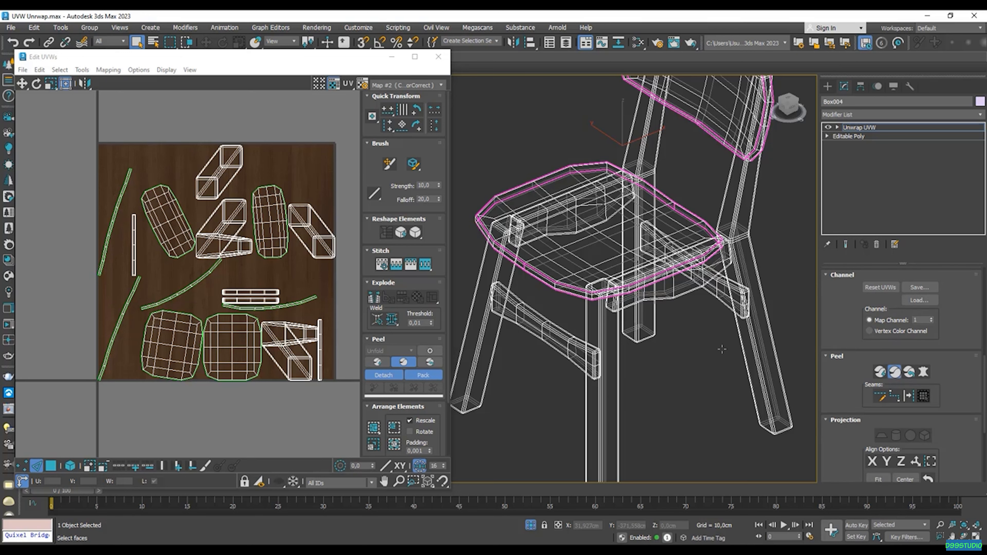
scroll(505, 322, "up", 5)
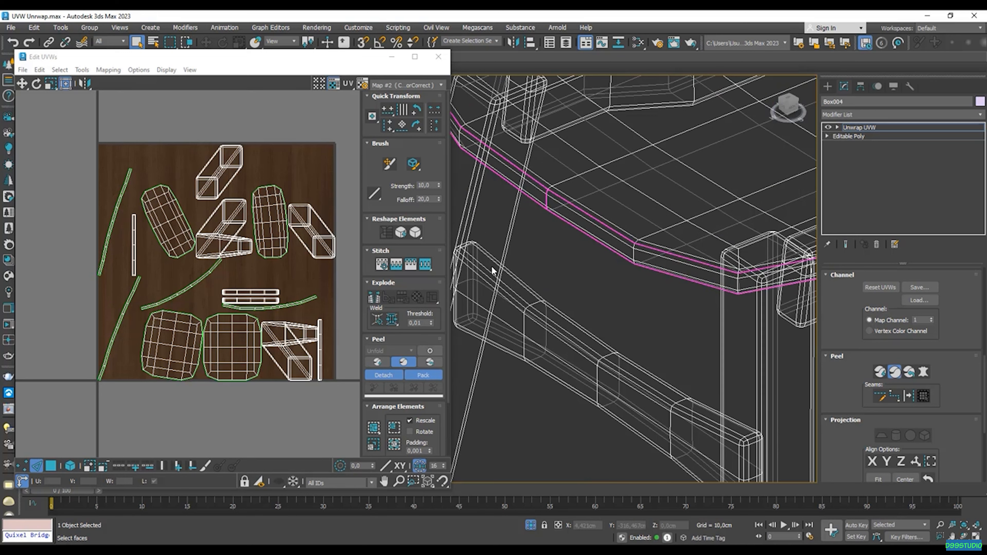
- Turn off Peel Mode, keep edge selection active and close the UV editor
left_click(894, 373)
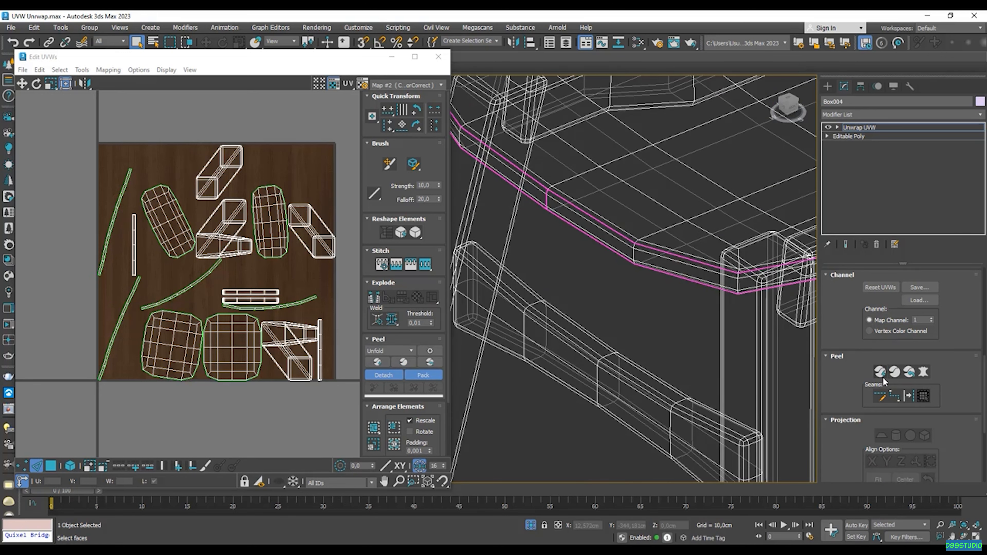
left_click_drag(848, 303, 853, 385)
scroll(837, 298, "up", 3)
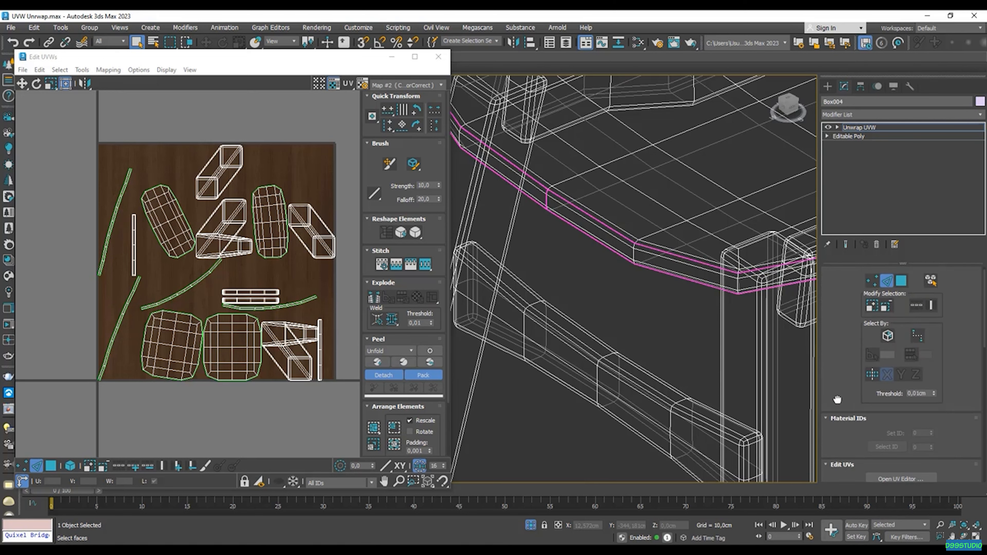
left_click(887, 287)
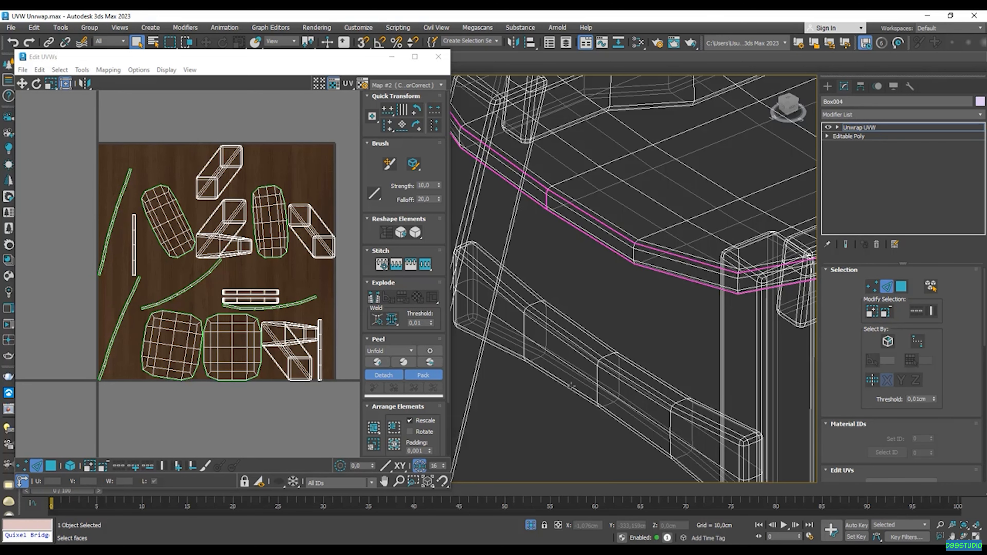
left_click(438, 60)
- Select the long upper edge run on the outer side of the stretcher between the chair's front legs
scroll(461, 253, "up", 6)
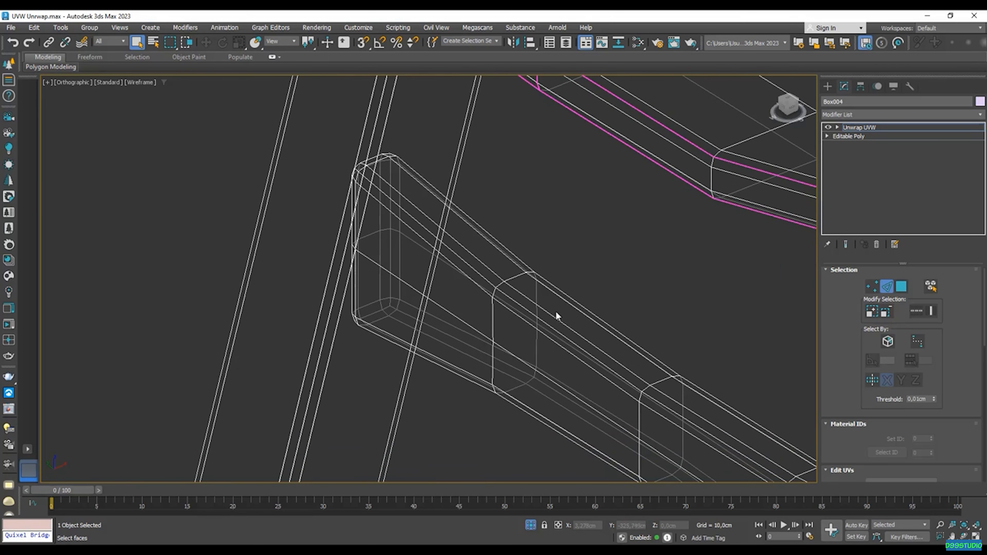
scroll(556, 317, "down", 5)
middle_click_drag(564, 311, 484, 257, "alt")
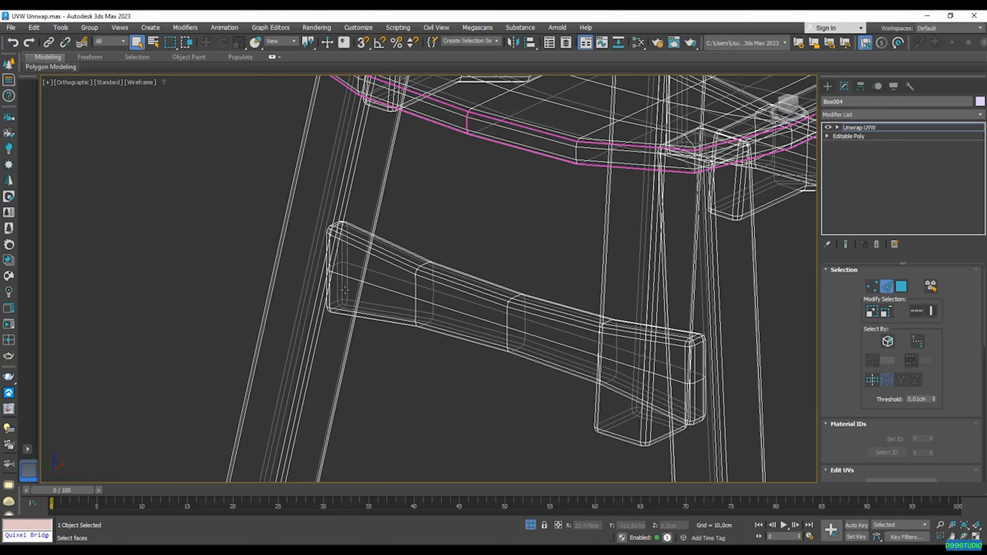
key("F3")
middle_click_drag(396, 300, 503, 362, "alt")
scroll(438, 231, "up", 5)
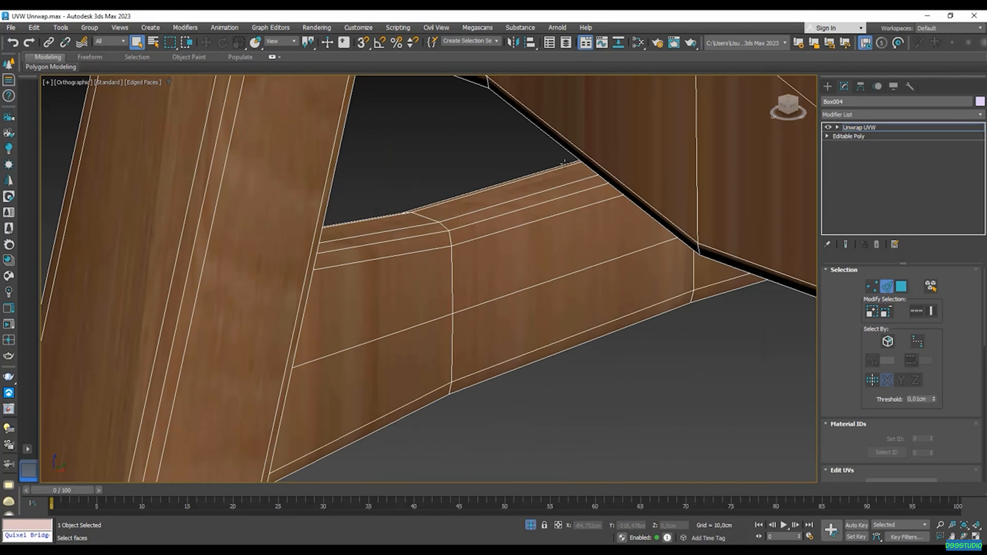
scroll(494, 260, "down", 5)
middle_click_drag(503, 267, 562, 268, "alt")
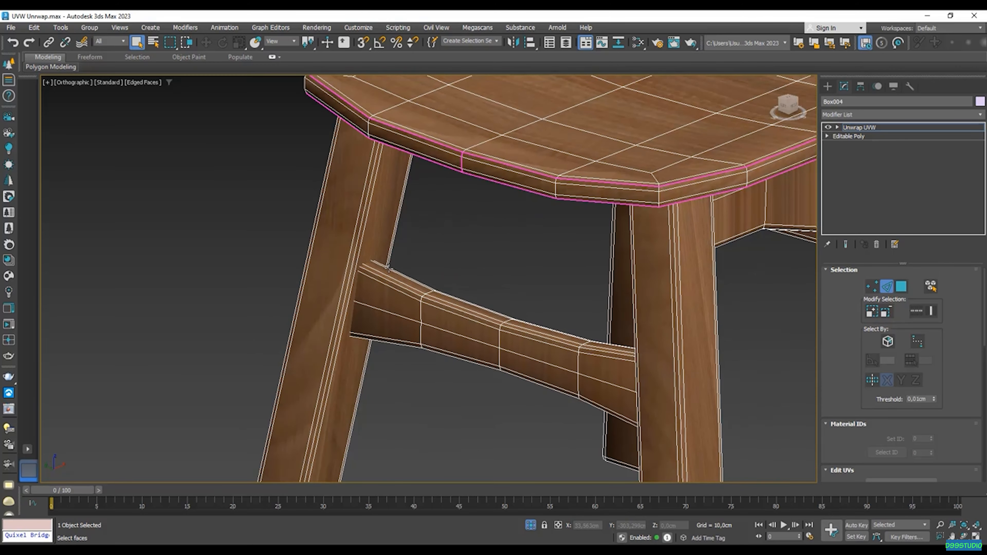
scroll(389, 268, "up", 4)
left_click(422, 298)
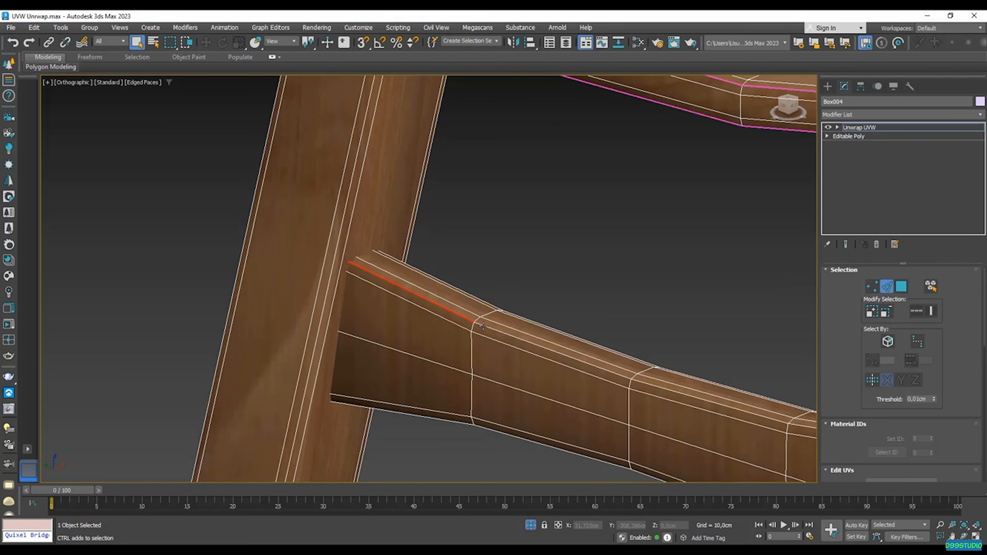
double_click(484, 326)
- Add the vertical corner edges at one end and the long lower edge run of the stretcher's outer side to the selection
middle_click_drag(566, 322, 357, 249)
key("F3")
middle_click_drag(587, 340, 464, 235)
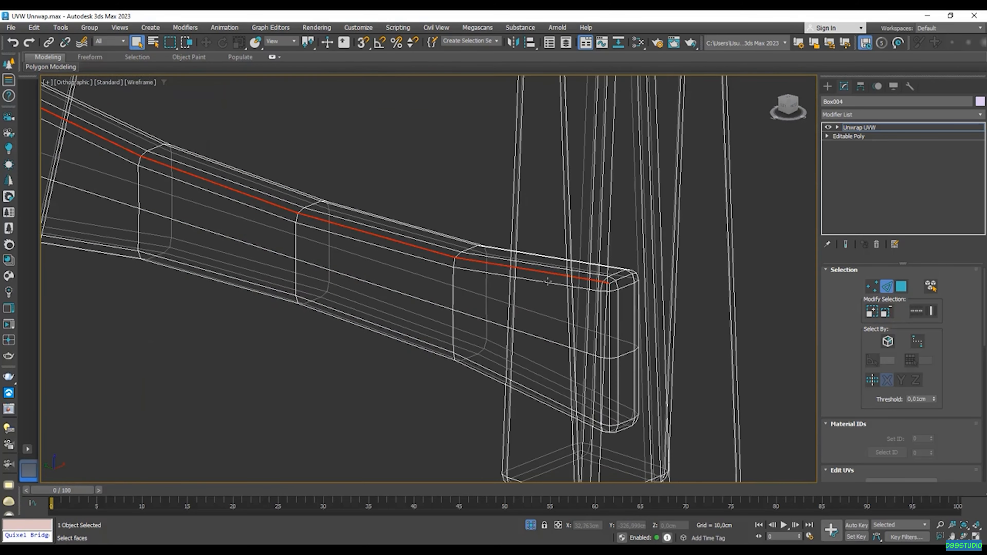
scroll(601, 314, "up", 4)
left_click(626, 312, "ctrl")
middle_click_drag(632, 290, 675, 96)
double_click(661, 453, "ctrl")
- Add the vertical corner edges at the opposite end to complete the outline of the stretcher's outer side
scroll(205, 250, "down", 3)
middle_click_drag(205, 250, 667, 439)
middle_click_drag(132, 211, 402, 326)
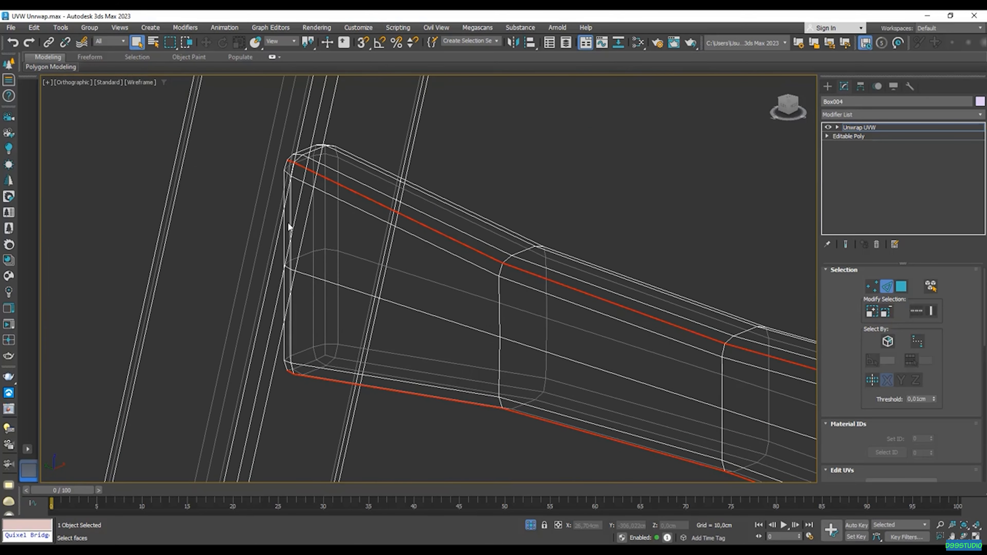
scroll(298, 336, "up", 2)
double_click(281, 381, "ctrl")
- Add the long upper edge run and one end's vertical corner edges on the stretcher's inner side to the selection
scroll(318, 336, "down", 2)
middle_click_drag(468, 245, 421, 239)
middle_click_drag(351, 107, 347, 239)
scroll(346, 239, "up", 3)
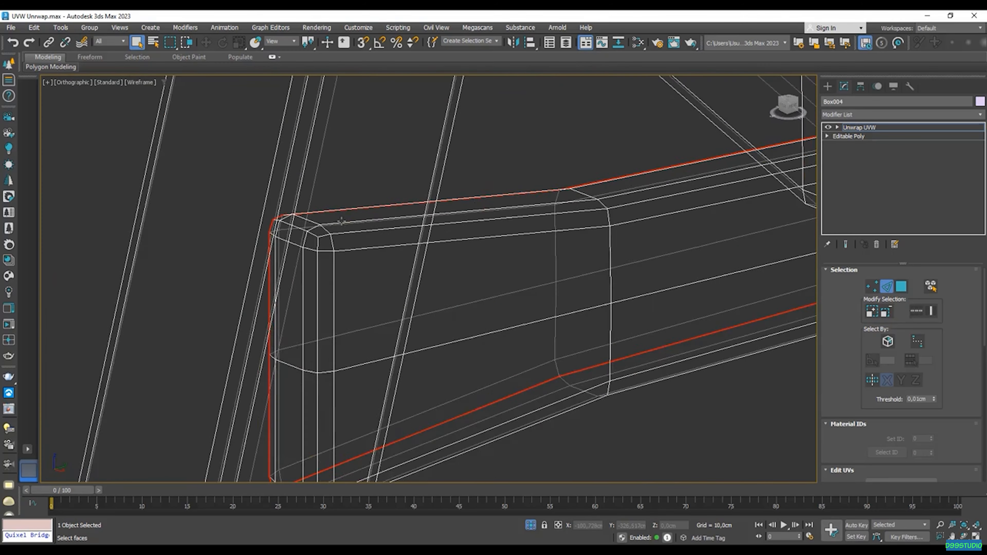
double_click(347, 239, "ctrl")
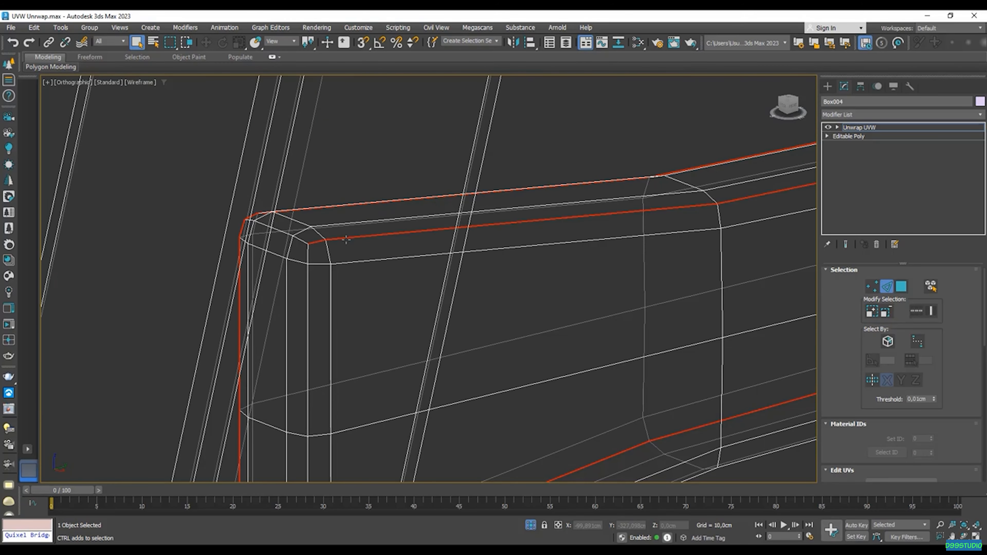
double_click(315, 280, "ctrl")
- Add the long lower edge run on the stretcher's inner side to the selection
middle_click_drag(315, 281, 459, 234, "alt")
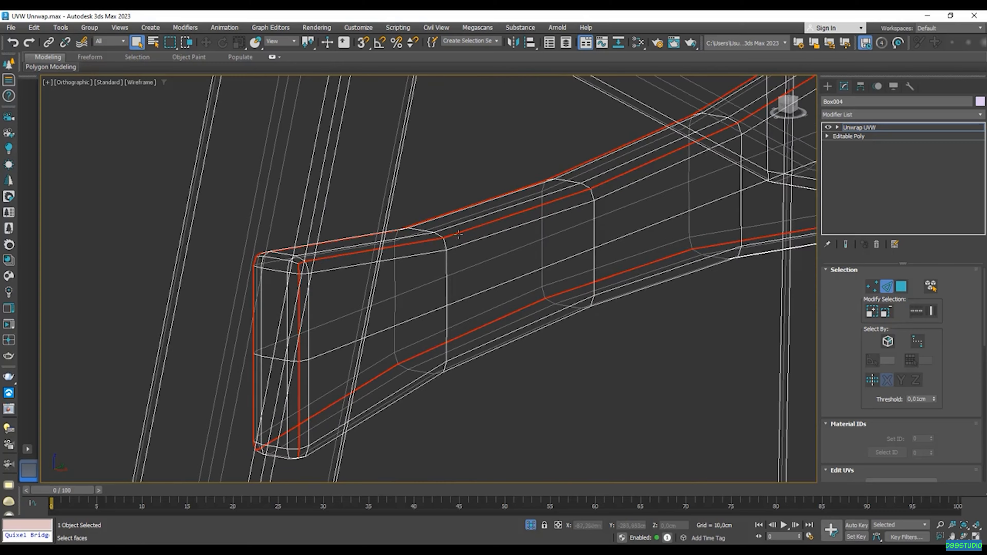
middle_click_drag(313, 461, 309, 417, "alt")
scroll(308, 418, "up", 3)
double_click(309, 415, "ctrl")
- Complete the inner side's outline with the remaining end's vertical corner edges and return the chair to shaded display
scroll(350, 426, "down", 3)
scroll(457, 370, "down", 2)
middle_click_drag(657, 420, 560, 420)
scroll(560, 420, "up", 3)
scroll(530, 397, "up", 2)
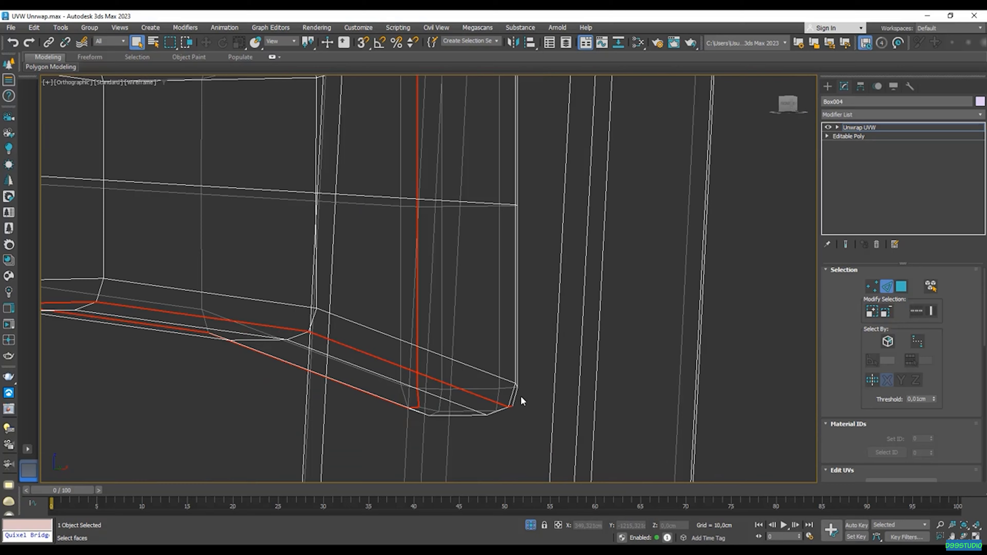
double_click(518, 383, "ctrl")
scroll(519, 383, "down", 5)
mouse_move(519, 383)
middle_mouse_down("alt")
mouse_move(527, 392)
mouse_move(456, 347)
middle_mouse_up("alt")
key("F3")
middle_click_drag(407, 311, 506, 301)
middle_click_drag(575, 391, 496, 342)
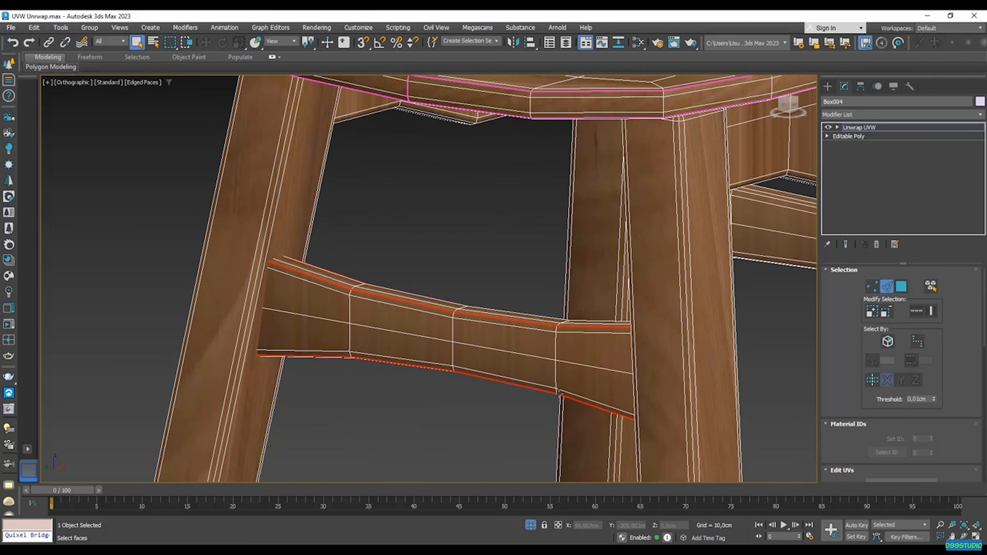
- Add the short cross edges over the stretcher's upper face at mid-length to the edge selection
middle_click_drag(435, 347, 416, 302, "alt")
scroll(416, 303, "up", 3)
scroll(438, 310, "up", 2)
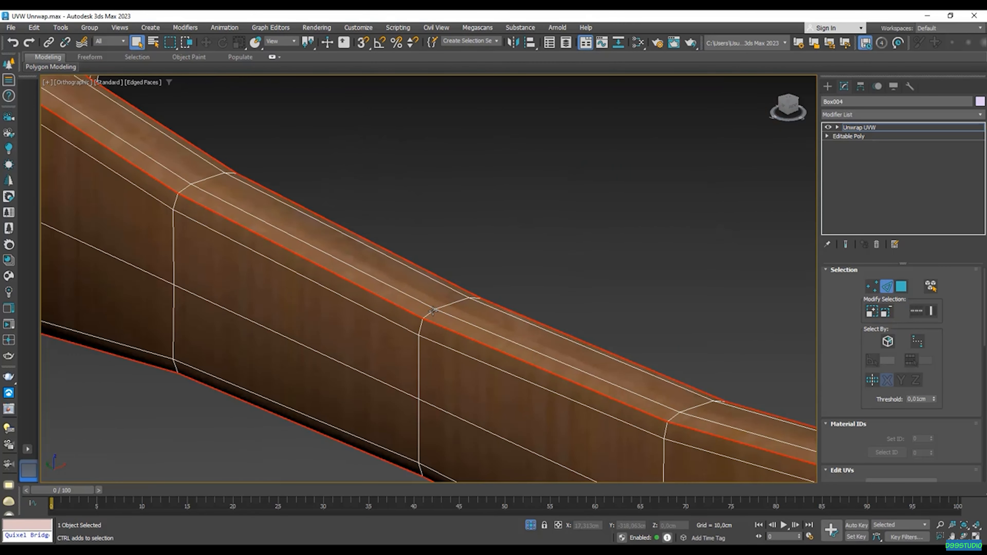
left_click(475, 300, "ctrl")
middle_click_drag(442, 327, 453, 305)
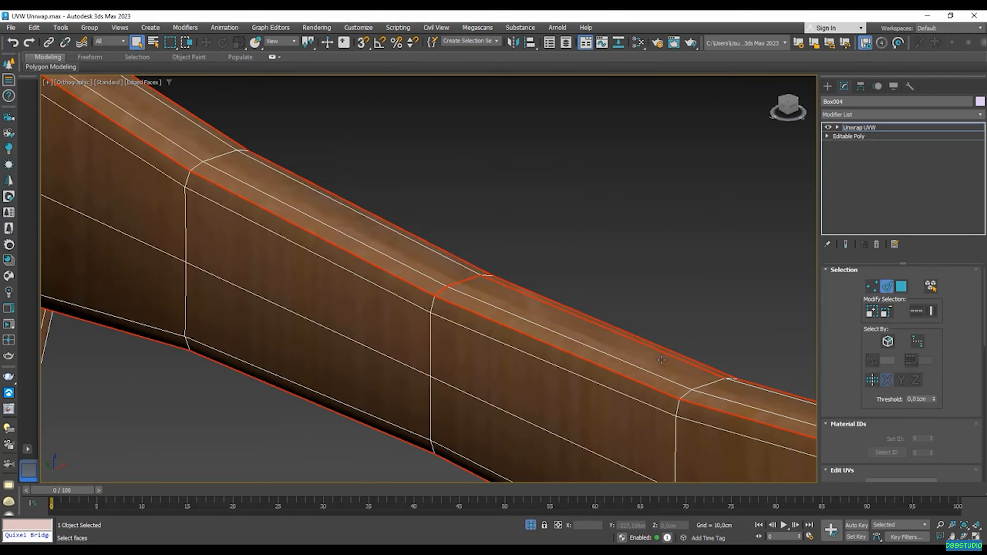
- Deselect the stray long edge segment on the stretcher's top and complete the mid-length cross cut at the far bevel
scroll(545, 298, "up", 2)
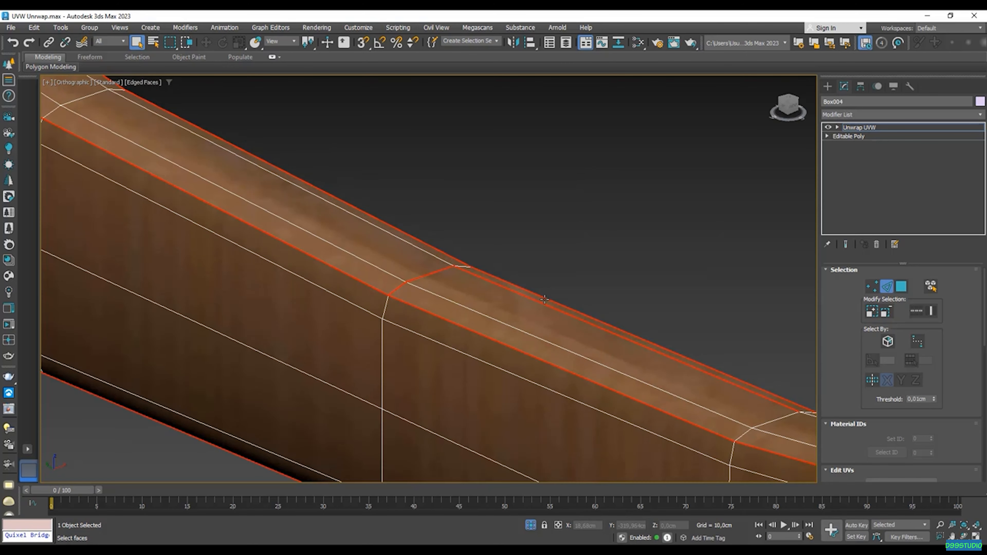
middle_click_drag(545, 307, 533, 317, "alt")
left_click_drag(851, 428, 838, 266)
left_click_drag(853, 389, 855, 363)
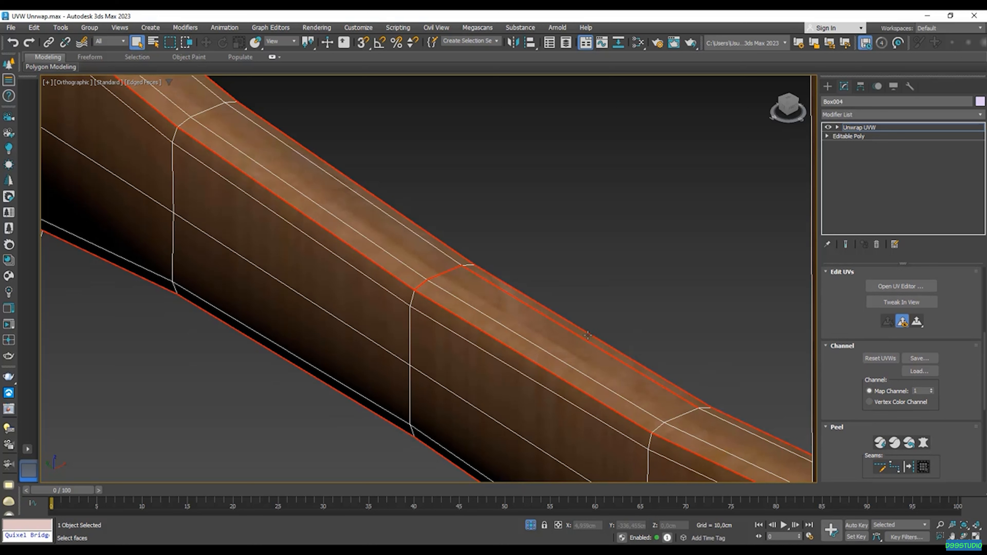
left_click(573, 332, "alt")
scroll(468, 269, "up", 2)
left_click(468, 265, "ctrl")
- Add the matching short cross edges across the stretcher's underside at mid-length to the edge selection
scroll(467, 267, "down", 4)
middle_click_drag(465, 333, 397, 357, "alt")
scroll(396, 267, "up", 3)
double_click(395, 267, "ctrl")
key("ctrl+z")
left_click(414, 278, "ctrl")
left_click(454, 286, "ctrl")
scroll(455, 286, "up", 2)
left_click(457, 287, "alt")
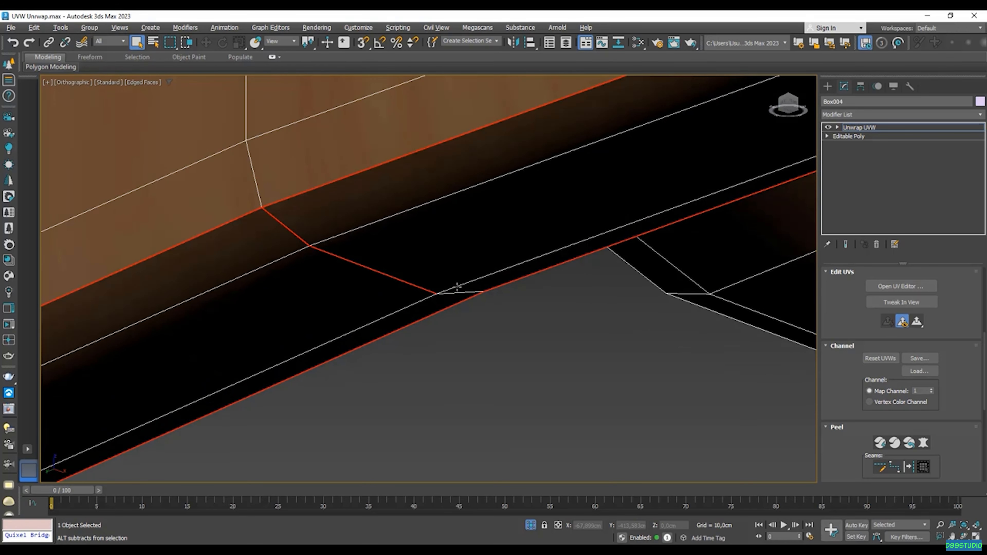
left_click(461, 293, "ctrl")
- Convert the selected stretcher edges to seams and run Quick Peel to unfold the stretcher in the UV editor
scroll(461, 292, "down", 5)
middle_click_drag(462, 293, 471, 328, "alt")
key("F3")
scroll(472, 330, "down", 3)
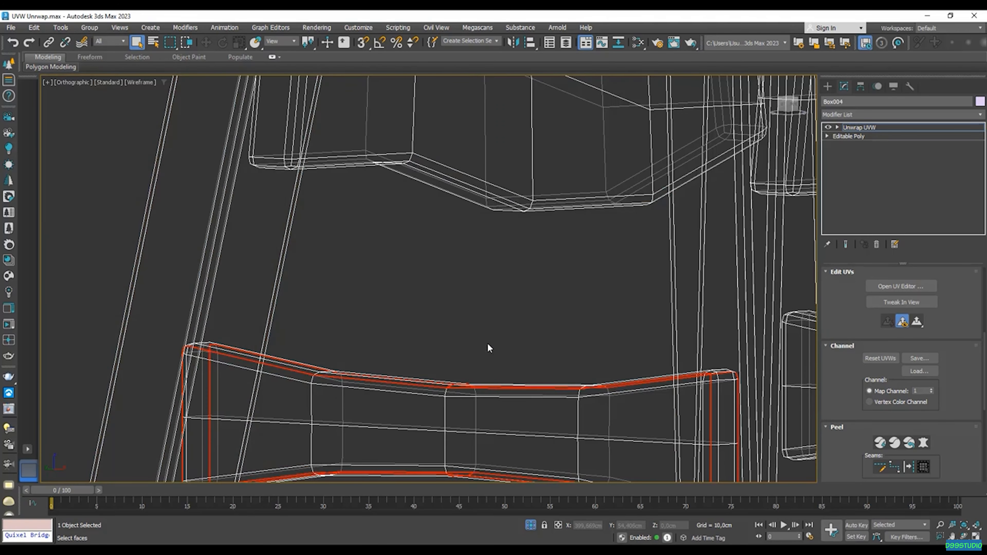
middle_click_drag(489, 283, 467, 267, "alt")
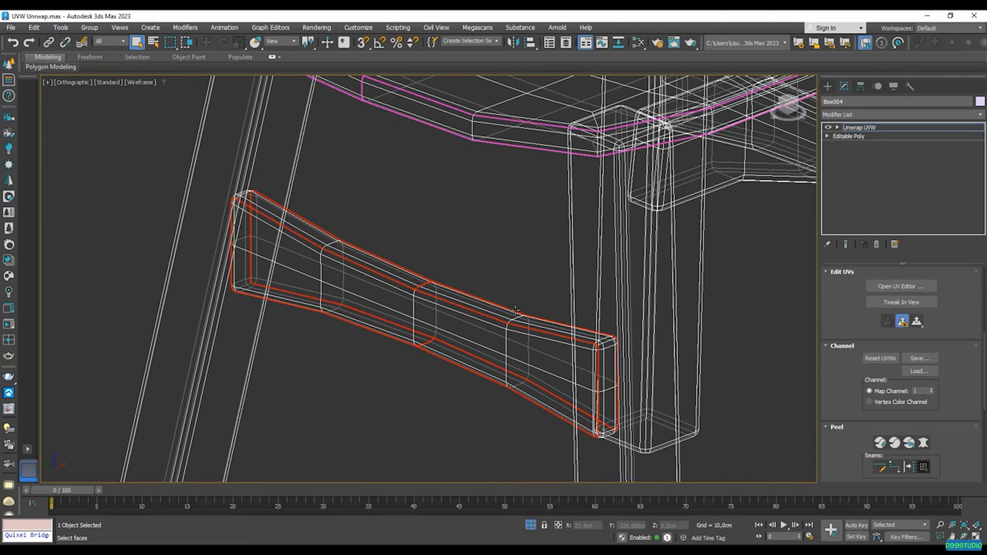
middle_click_drag(516, 310, 555, 321)
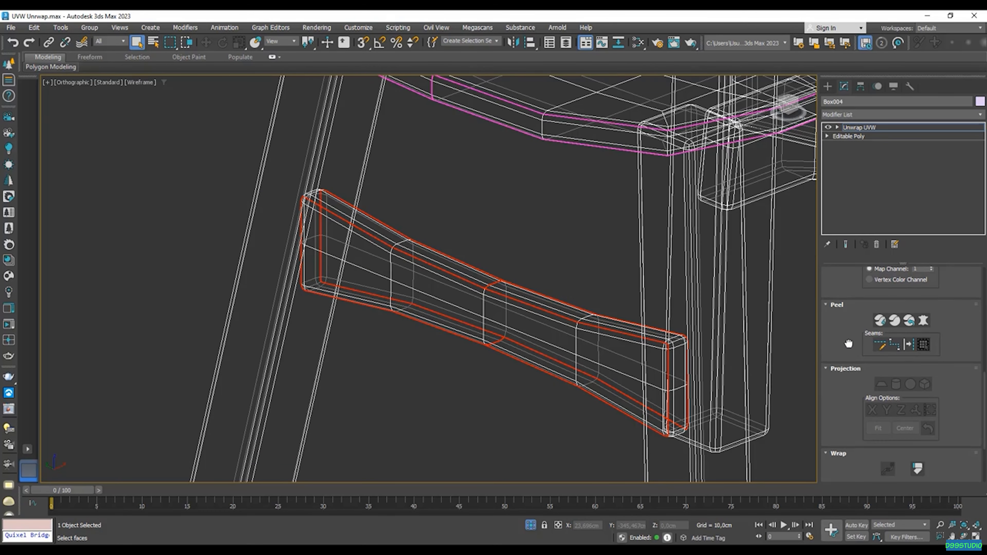
scroll(890, 348, "up", 1)
left_click(909, 358)
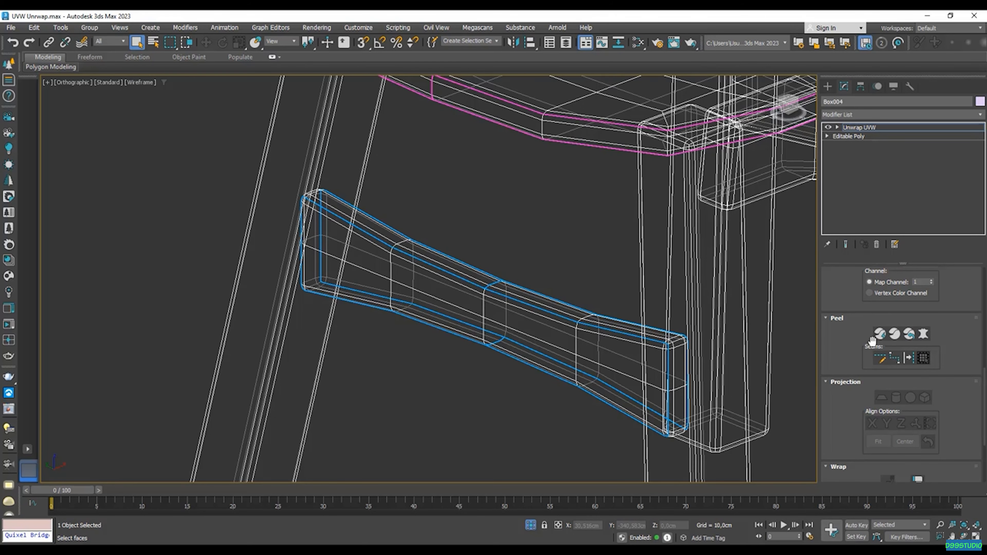
left_click(881, 334)
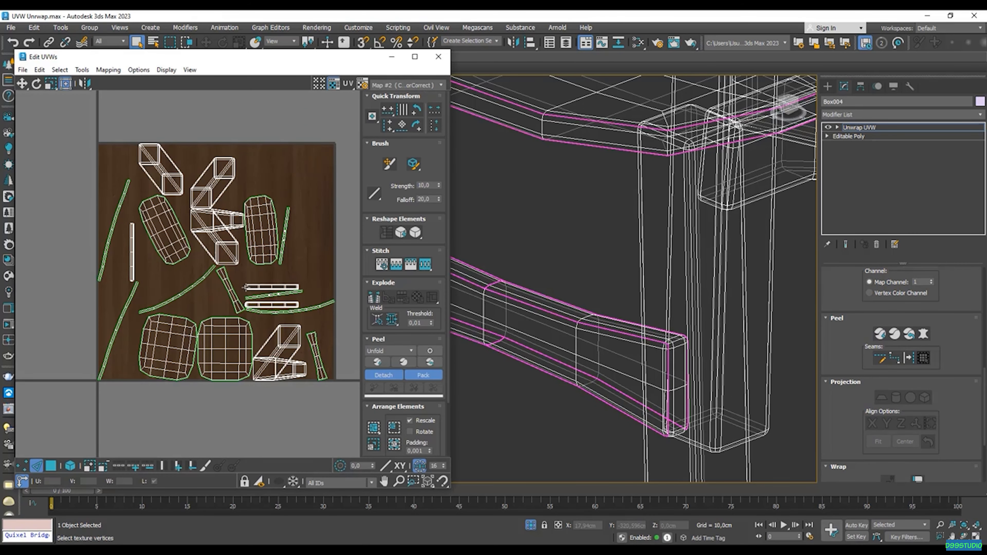
- Examine the stretcher's peeled islands in the UV layout and compare them with the seams on the chair
scroll(233, 299, "up", 6)
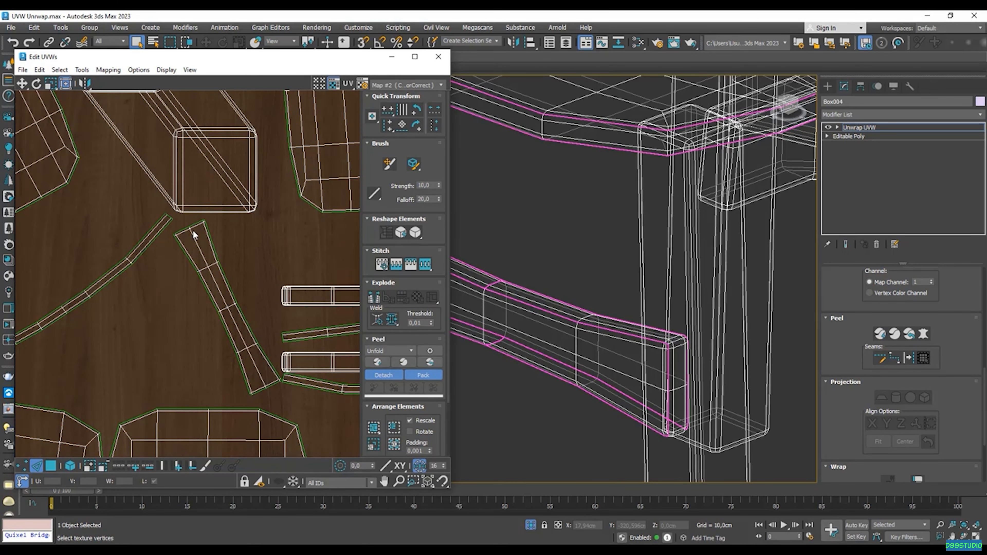
scroll(227, 309, "down", 6)
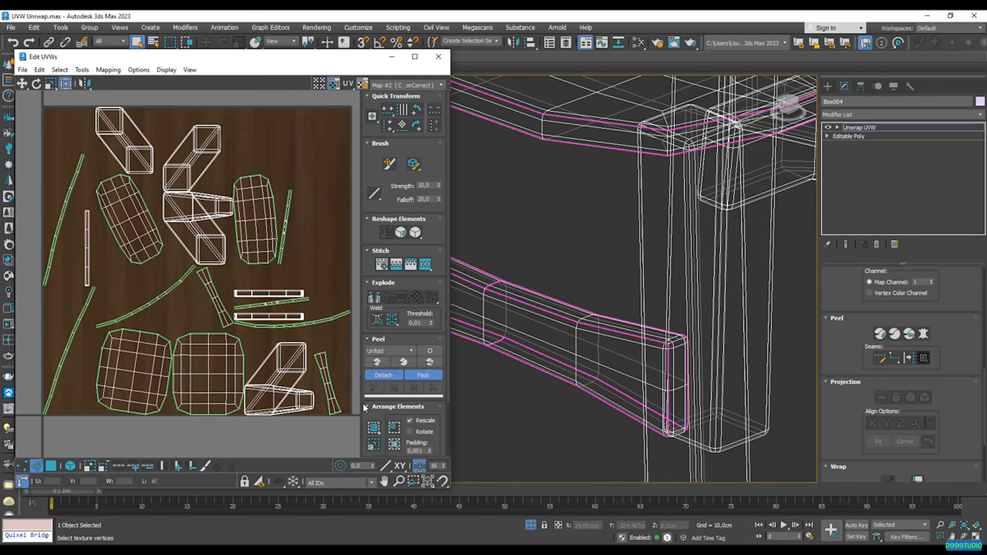
scroll(307, 373, "up", 2)
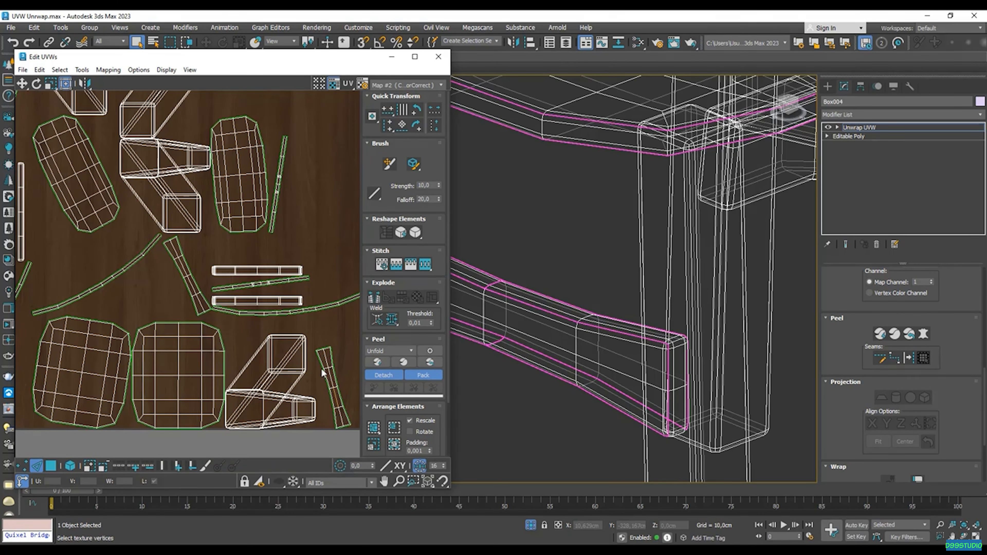
scroll(329, 382, "down", 3)
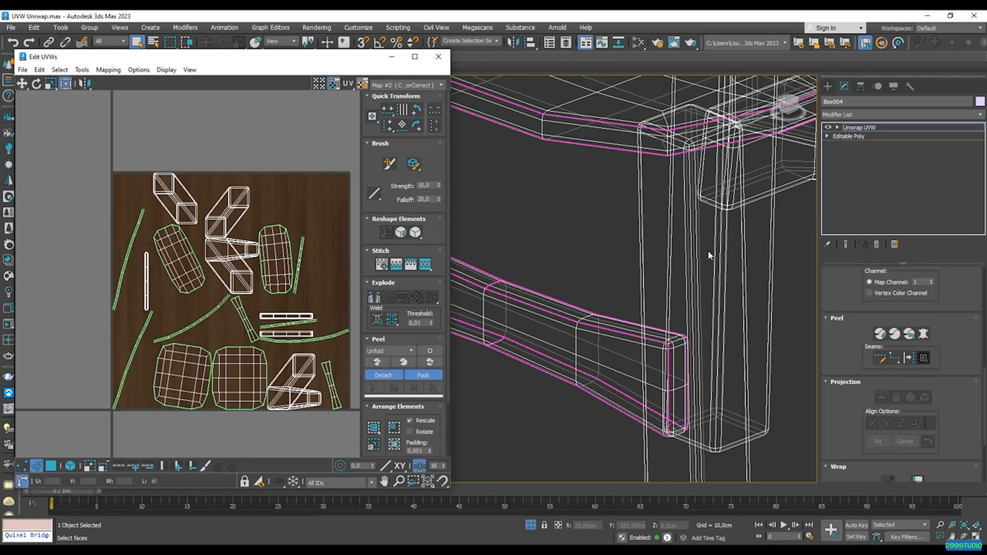
scroll(623, 332, "down", 5)
scroll(535, 277, "up", 6)
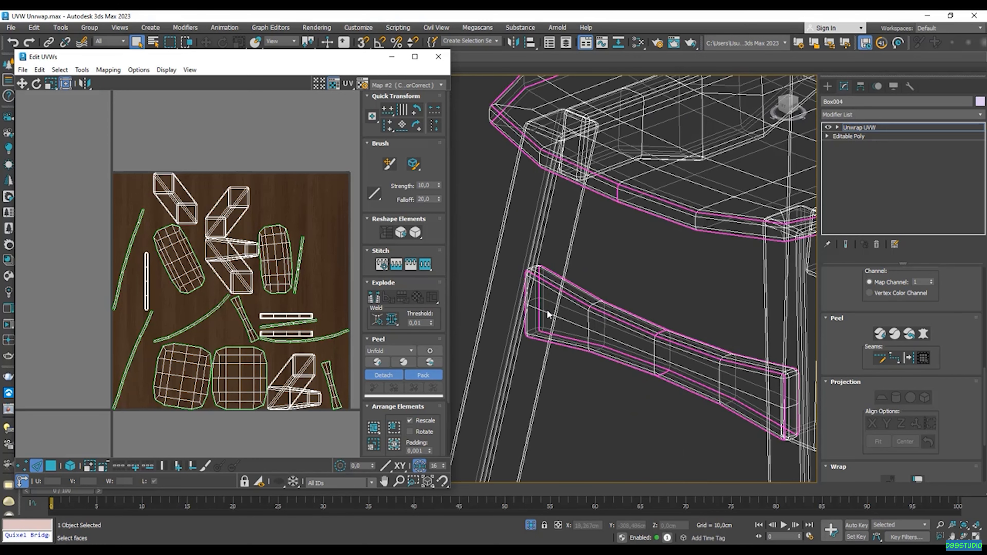
scroll(549, 315, "down", 5)
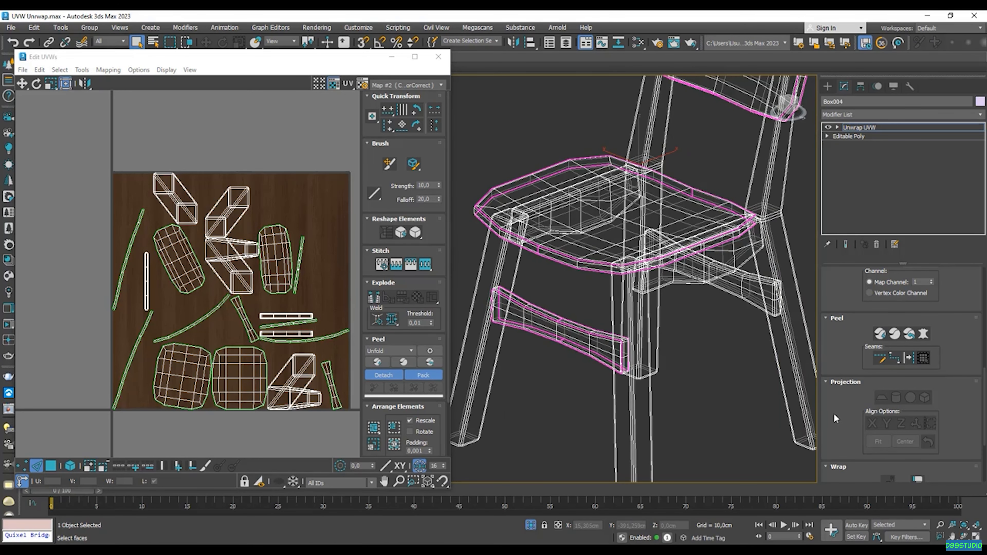
- Close the UV editor and return the chair to shaded display
left_click(439, 56)
key("F3")
scroll(725, 328, "up", 3)
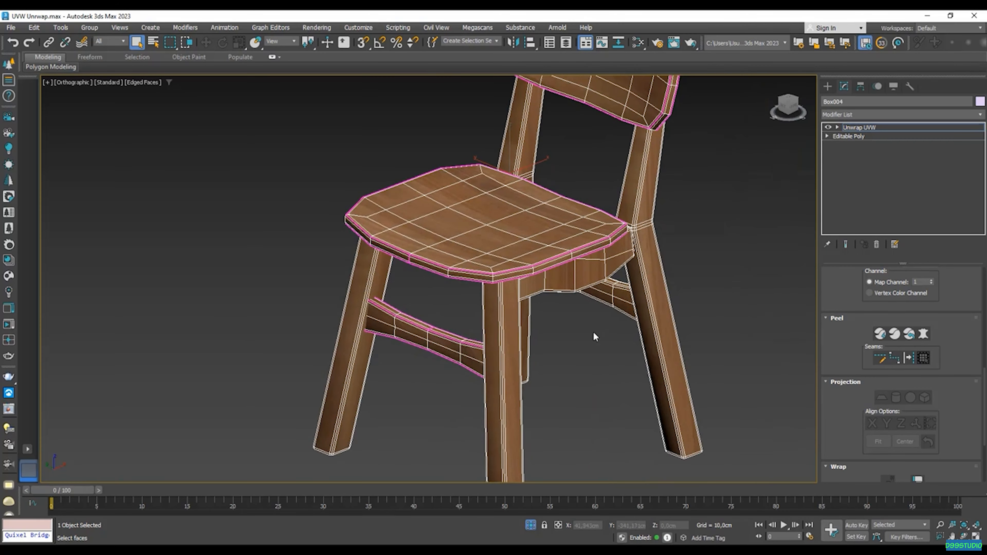
- Switch to wireframe and select the long upper edge run on one side of the second stretcher, removing any stray edges
scroll(595, 336, "up", 2)
middle_click_drag(609, 295, 535, 297, "alt")
scroll(597, 307, "up", 3)
scroll(847, 325, "up", 6)
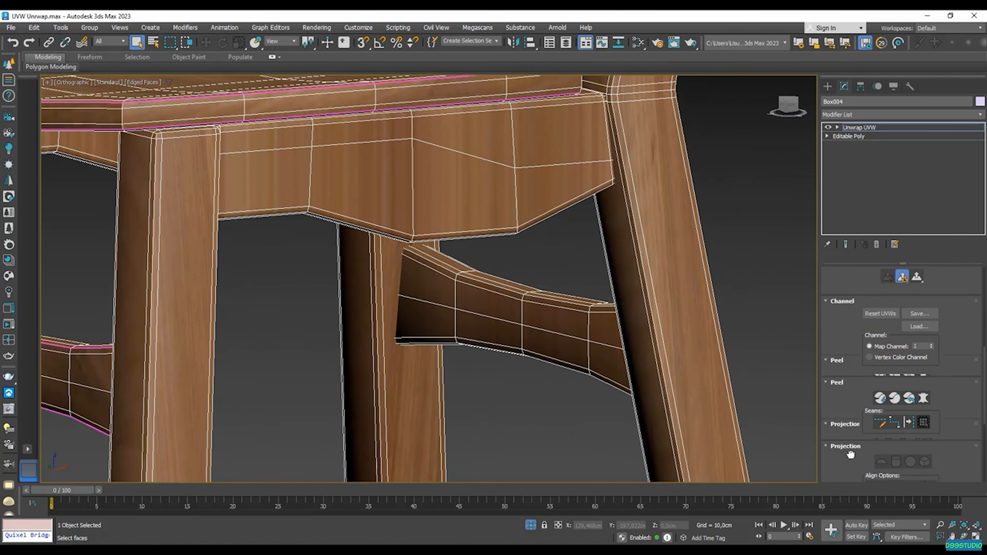
key("F3")
scroll(452, 275, "up", 4)
double_click(404, 251)
scroll(353, 207, "up", 6)
left_click(335, 231, "alt")
scroll(335, 230, "down", 3)
middle_click_drag(341, 248, 356, 216)
scroll(355, 216, "down", 1)
- Add the vertical corner edges at one end of the second stretcher's first side to the selection
scroll(440, 216, "down", 4)
middle_click_drag(583, 281, 399, 238)
scroll(628, 268, "up", 2)
double_click(617, 264, "ctrl")
key("ctrl+z")
middle_click_drag(623, 270, 641, 233)
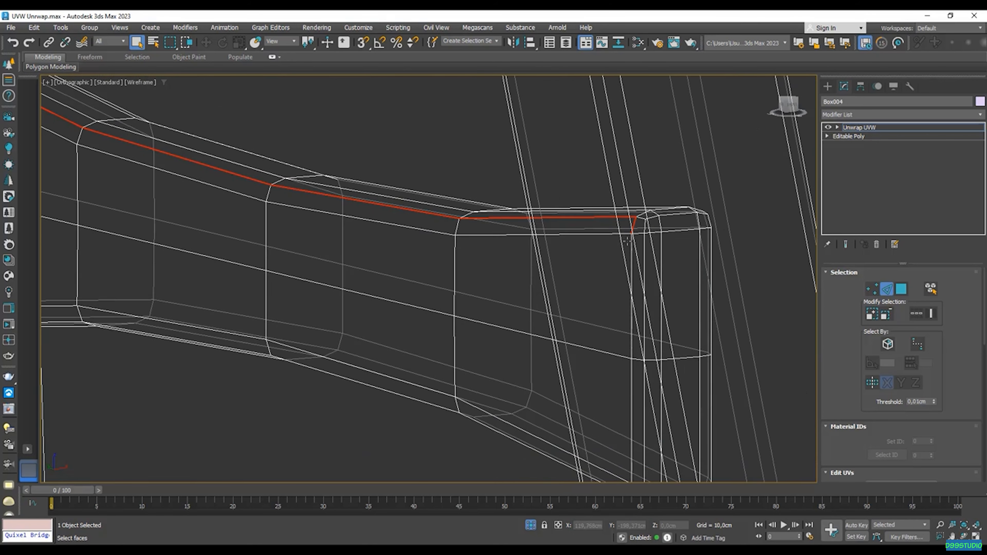
scroll(625, 244, "up", 2)
left_click(636, 259, "ctrl")
middle_click_drag(647, 336, 652, 183)
left_click(635, 361, "ctrl")
- Add the long lower edge run on the second stretcher's first side, leaving out any stray edges
left_click(624, 420, "ctrl")
middle_click_drag(175, 241, 391, 293)
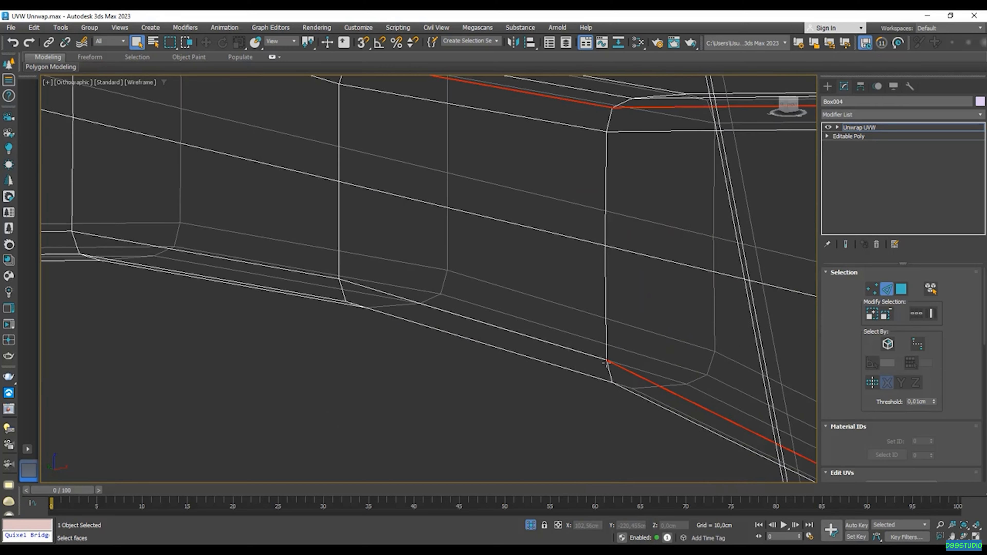
left_click(391, 294, "ctrl")
scroll(452, 294, "down", 5)
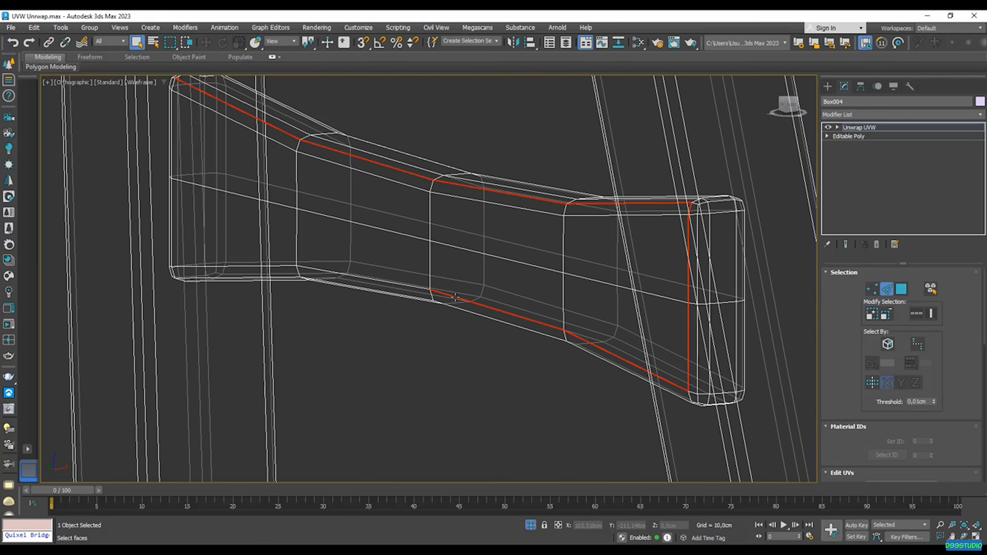
left_click(583, 339, "alt")
middle_click_drag(590, 344, 615, 364, "alt")
left_click(619, 361, "ctrl")
left_click(559, 355, "ctrl")
left_click(392, 370, "ctrl")
- Add the vertical corner edges at the opposite end of the second stretcher's first side
middle_click_drag(392, 369, 375, 356, "alt")
scroll(272, 397, "up", 5)
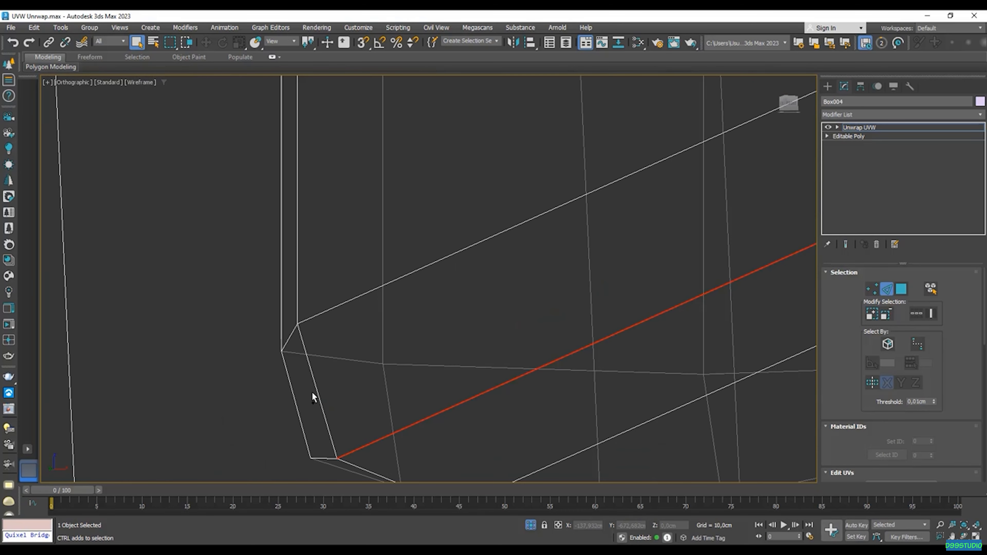
left_click(298, 309, "ctrl")
scroll(300, 313, "down", 8)
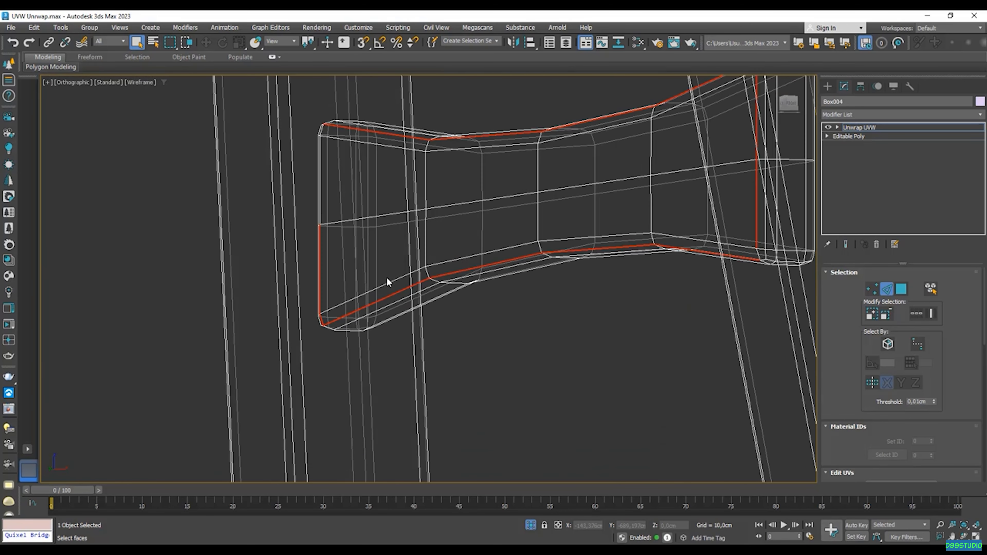
scroll(318, 218, "up", 5)
left_click(319, 218, "ctrl")
- Close the gap in the first side's outline by adding the short edge at its lower corner
scroll(320, 218, "down", 12)
middle_click_drag(562, 229, 509, 247)
scroll(327, 245, "up", 3)
scroll(329, 253, "up", 6)
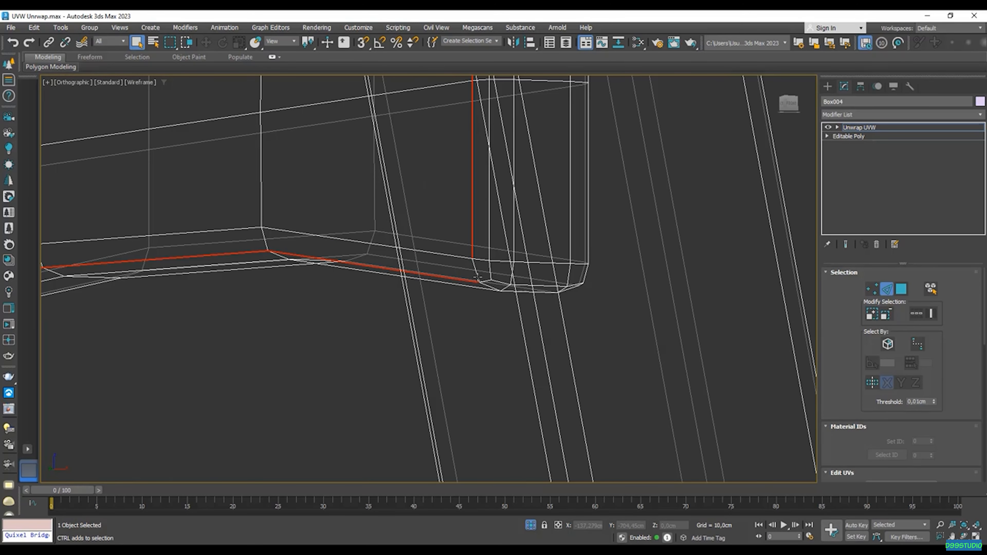
left_click(477, 277, "ctrl")
scroll(479, 278, "down", 8)
middle_click_drag(495, 272, 560, 291, "alt")
scroll(212, 276, "up", 2)
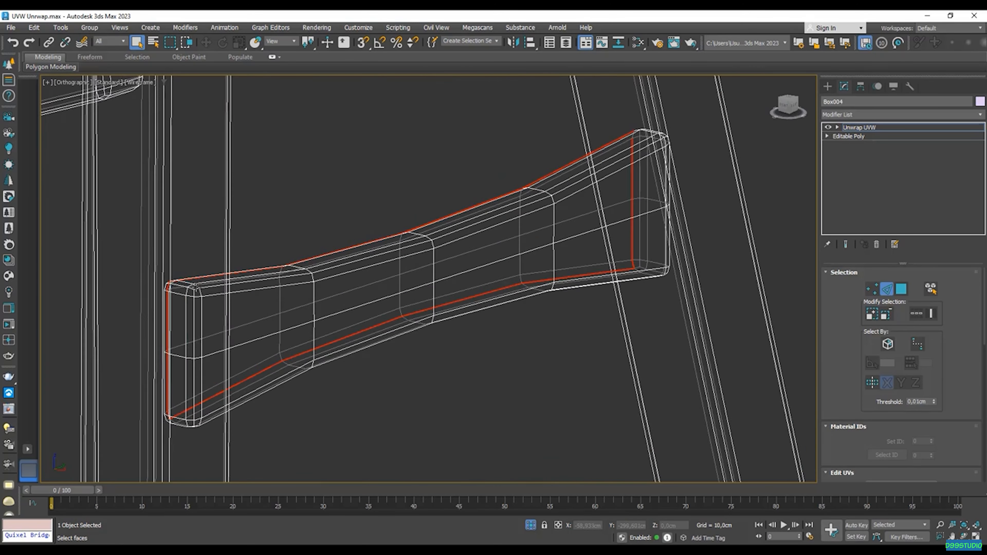
- Add the long upper edge run on the second stretcher's opposite side to the selection
scroll(197, 287, "up", 3)
double_click(207, 289, "ctrl")
scroll(242, 289, "down", 3)
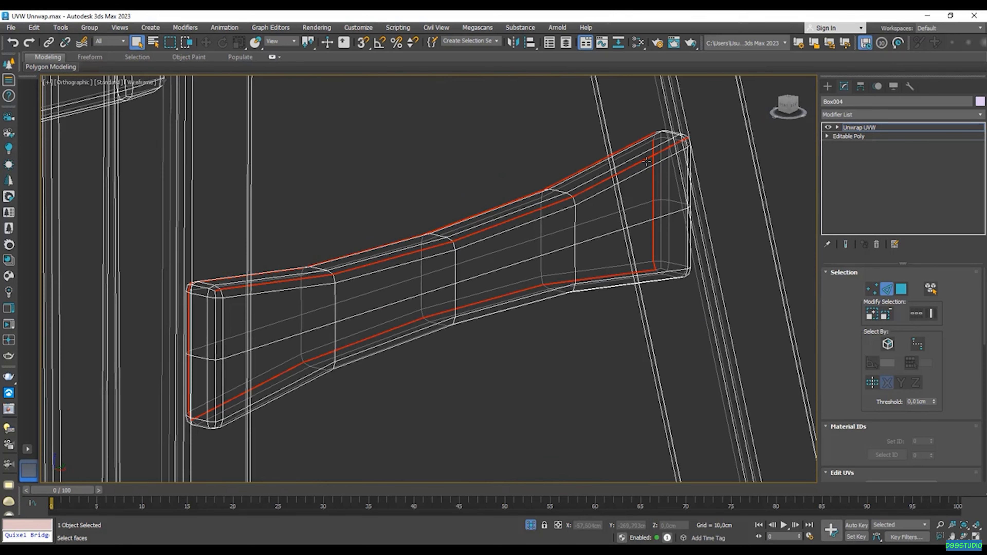
middle_click_drag(214, 300, 315, 228)
scroll(315, 228, "up", 2)
scroll(315, 228, "up", 2)
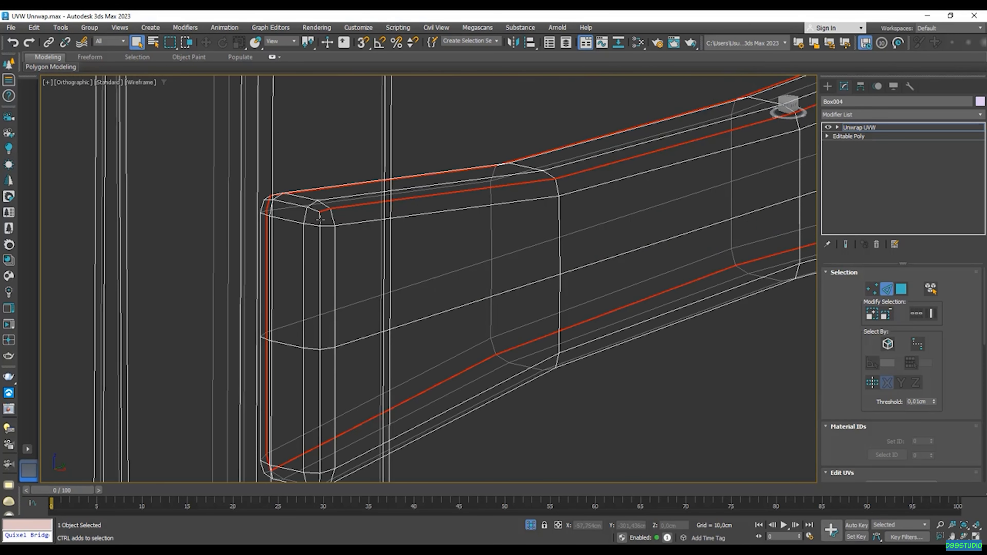
- Add the vertical corner edges at one end of the second stretcher's opposite side
left_click(321, 233, "ctrl")
middle_click_drag(327, 264, 388, 238)
scroll(343, 224, "down", 3)
middle_click_drag(747, 165, 582, 241)
scroll(540, 246, "up", 3)
middle_click_drag(495, 255, 529, 333, "alt")
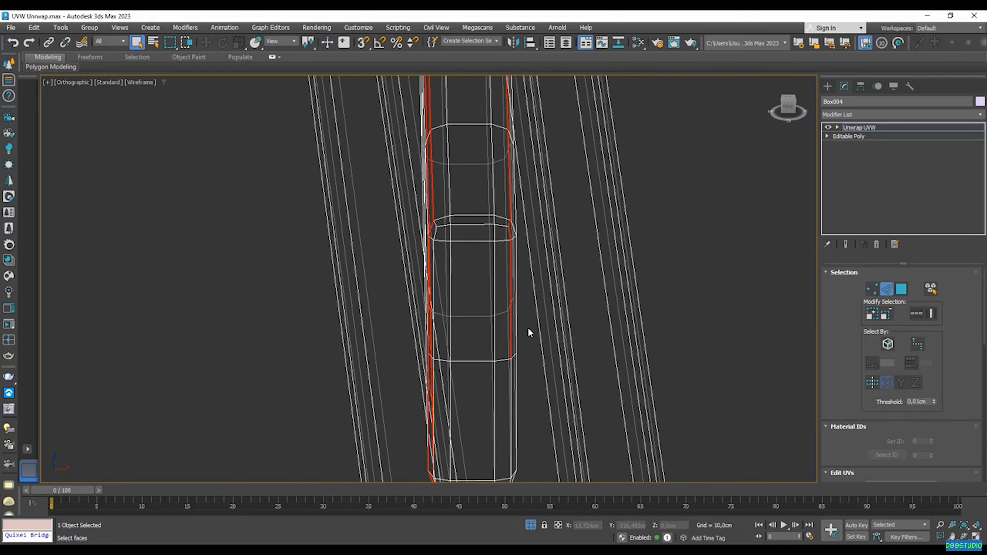
left_click_drag(524, 368, 503, 236)
middle_click_drag(504, 236, 351, 208, "alt")
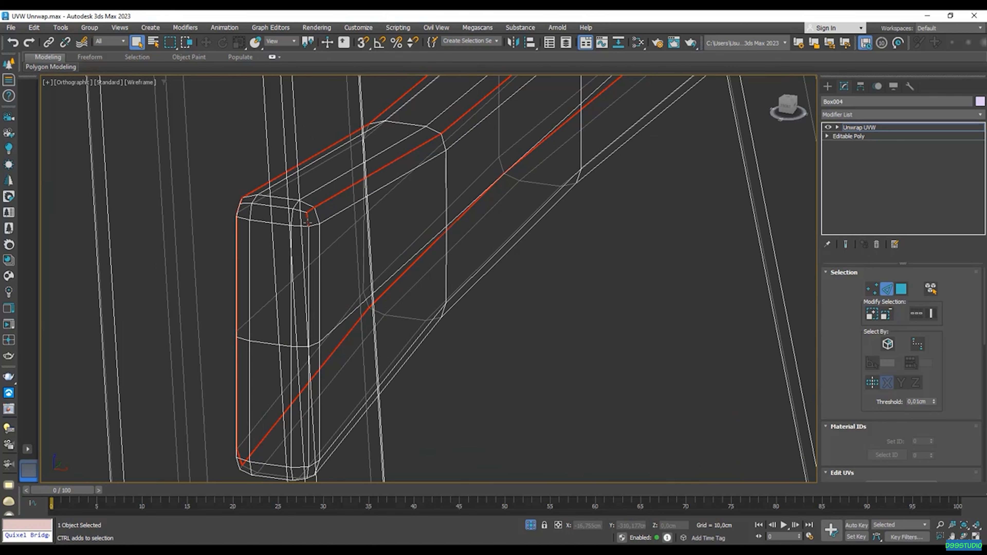
left_click(308, 240, "ctrl")
middle_click_drag(310, 384, 396, 323, "alt")
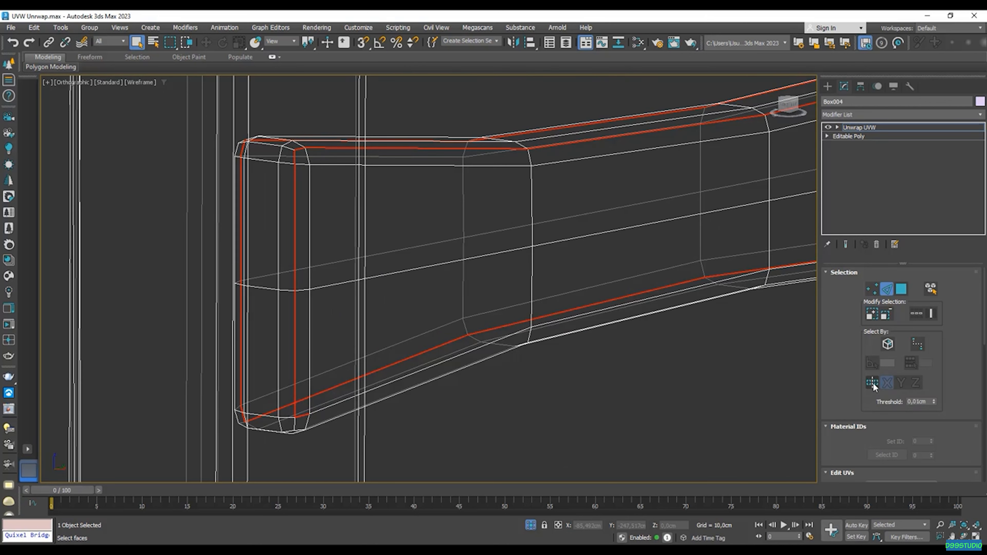
- Add the long lower edge run on the second stretcher's opposite side to the selection
middle_click_drag(503, 333, 389, 400)
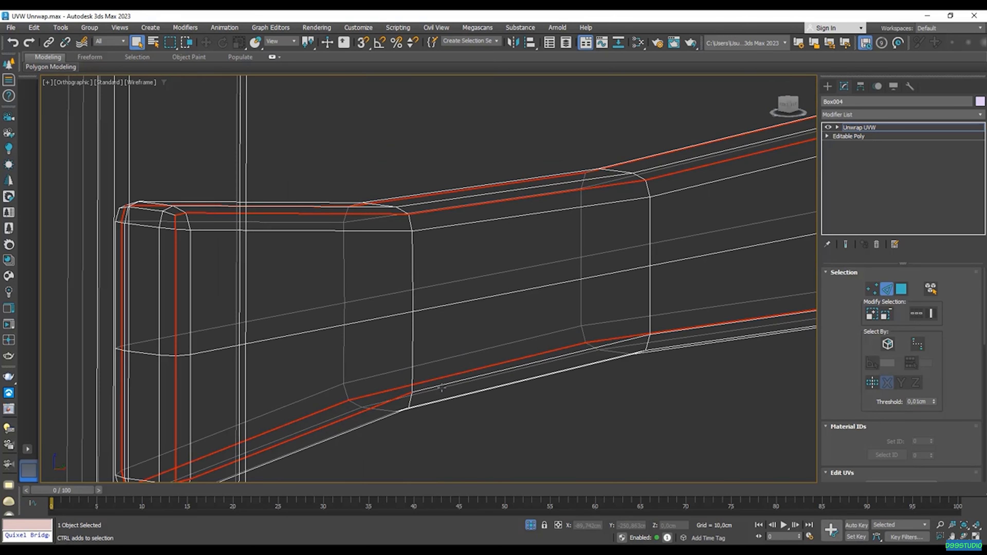
middle_click_drag(617, 353, 435, 369)
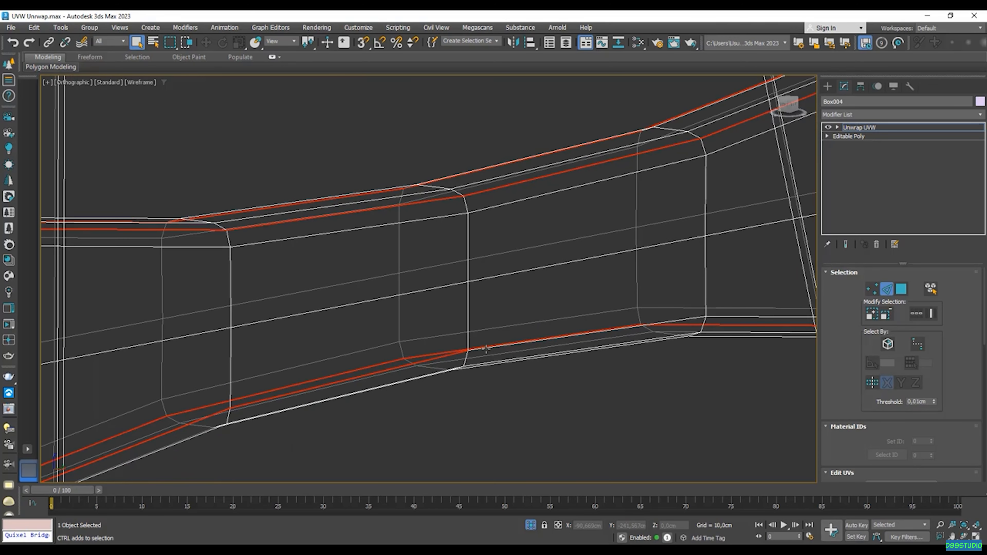
middle_click_drag(486, 349, 612, 321, "alt")
middle_click_drag(611, 195, 595, 177, "alt")
scroll(606, 174, "down", 3)
left_click_drag(520, 301, 486, 340, "alt")
- Complete the opposite side's outline with the vertical corner edges at the second stretcher's remaining end
scroll(403, 318, "up", 1)
left_click(401, 305, "ctrl")
scroll(416, 289, "down", 4)
middle_click_drag(427, 314, 562, 220)
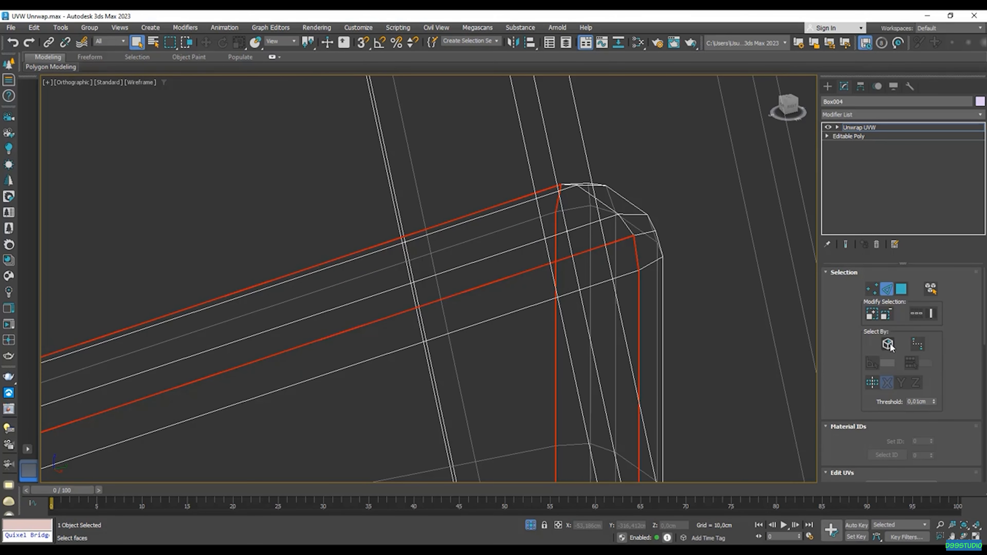
scroll(700, 206, "down", 10)
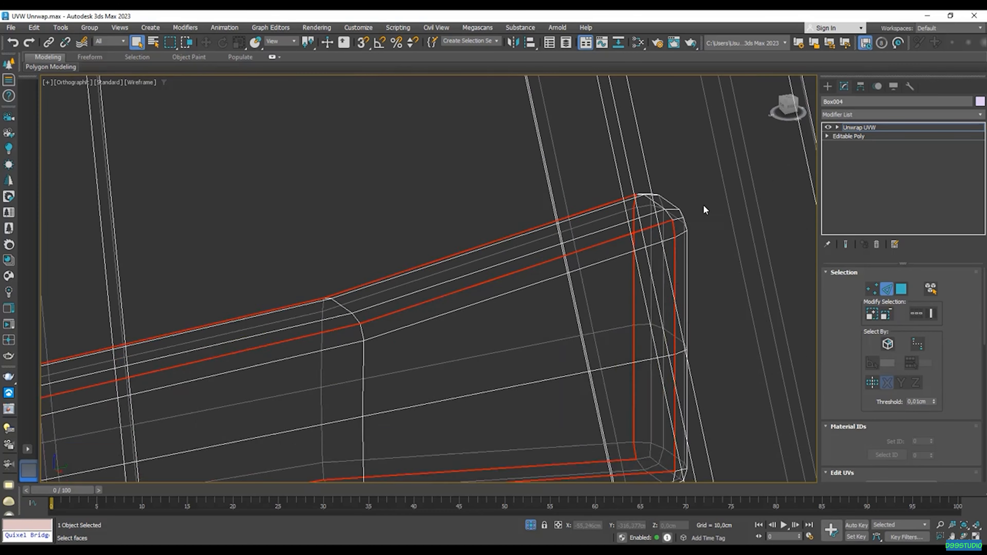
scroll(489, 273, "up", 4)
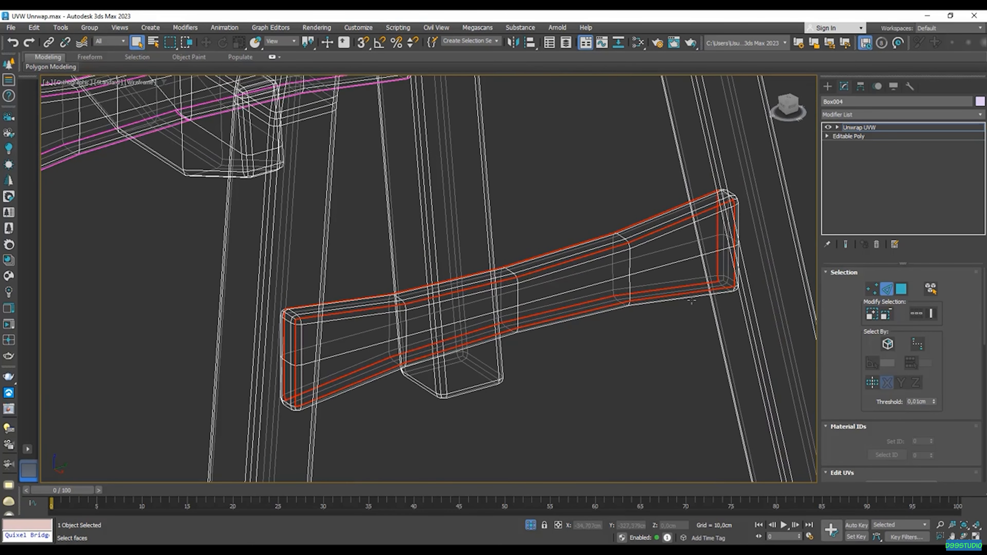
- Convert the second stretcher's selected edges to seams and apply Quick Peel to unfold its islands
key("F3")
scroll(847, 443, "down", 5)
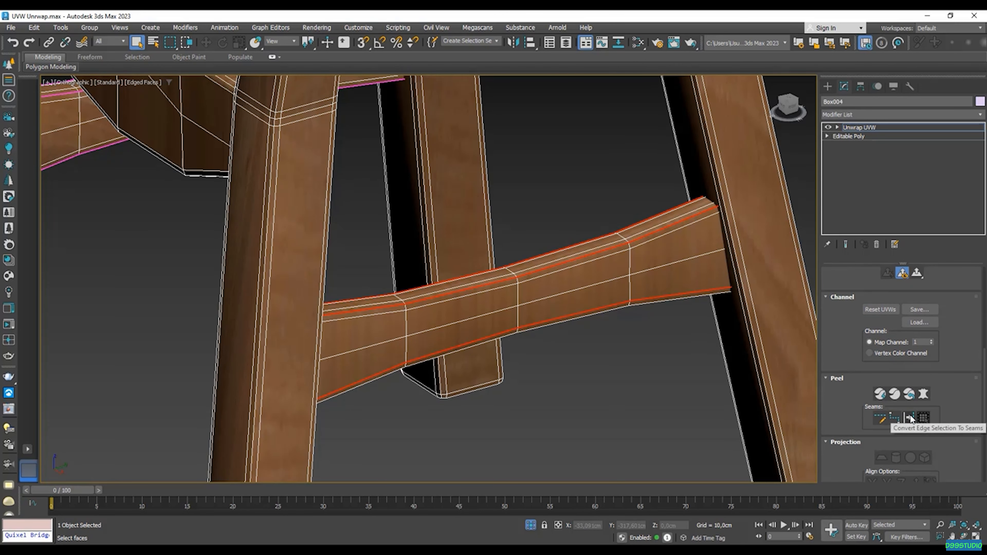
left_click(910, 418)
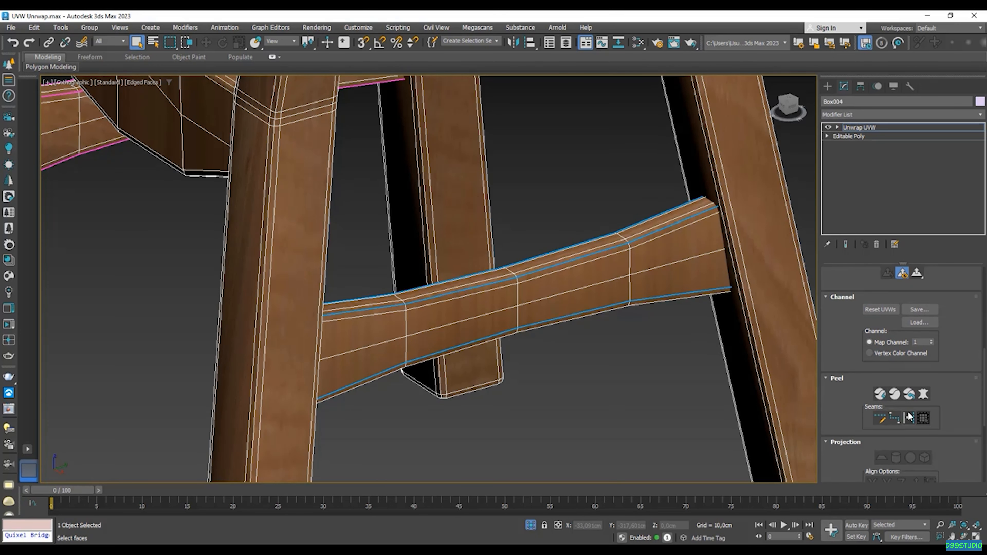
left_click(880, 394)
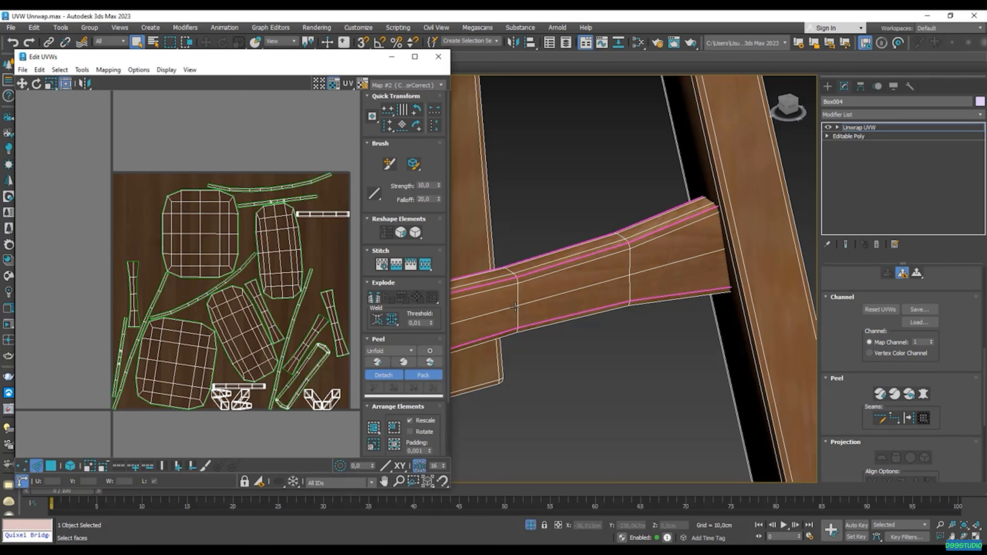
- Repack the UV islands inside the texture square with rescaling on and rotation off
scroll(154, 303, "down", 2)
scroll(222, 349, "up", 2)
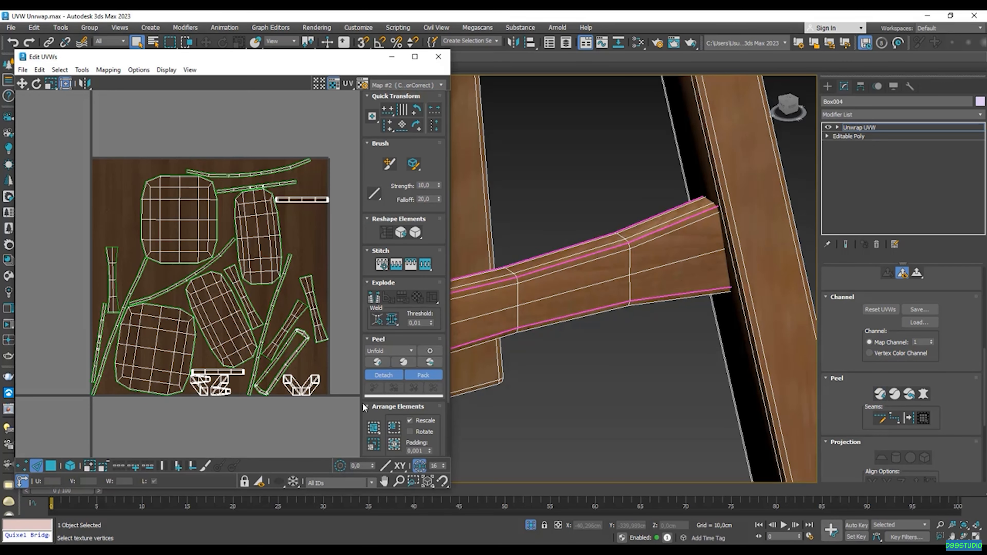
left_click(395, 446)
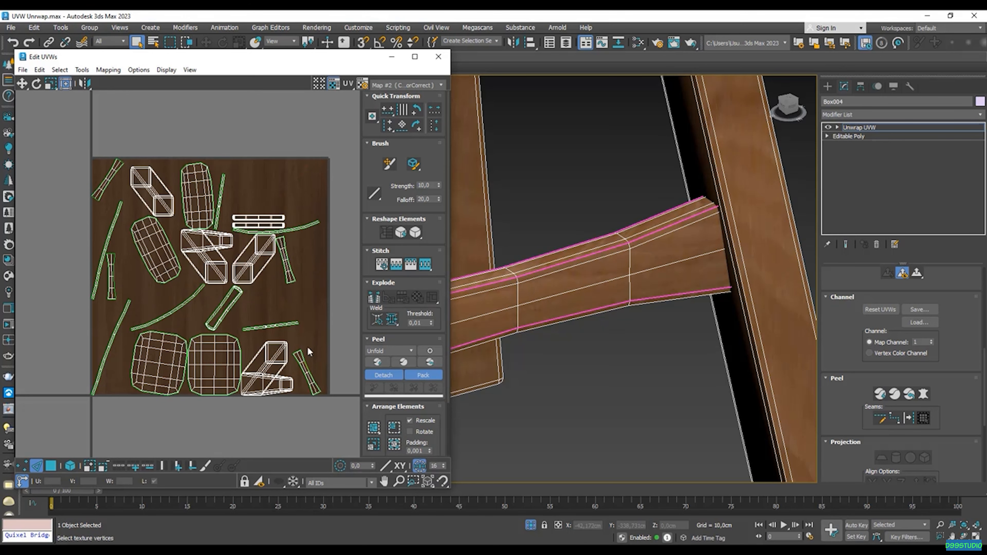
- Select the short cross edges on the stretcher's underside between its side seams and convert them to a seam
scroll(613, 315, "up", 5)
left_click(642, 306)
scroll(622, 307, "down", 4)
middle_click_drag(633, 295, 650, 388, "alt")
scroll(661, 237, "up", 6)
scroll(663, 231, "down", 3)
scroll(665, 232, "up", 3)
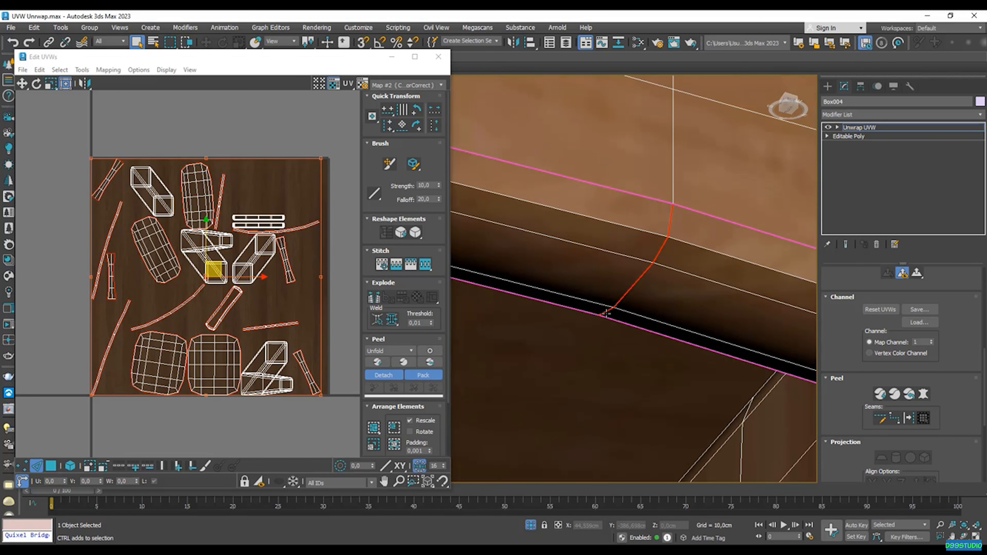
key("F3")
scroll(854, 453, "down", 1)
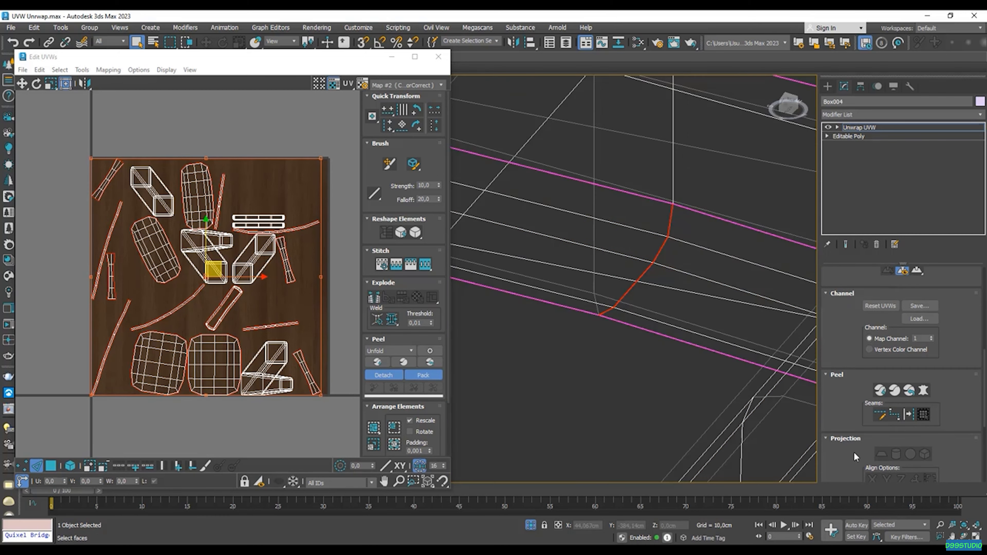
left_click(911, 416)
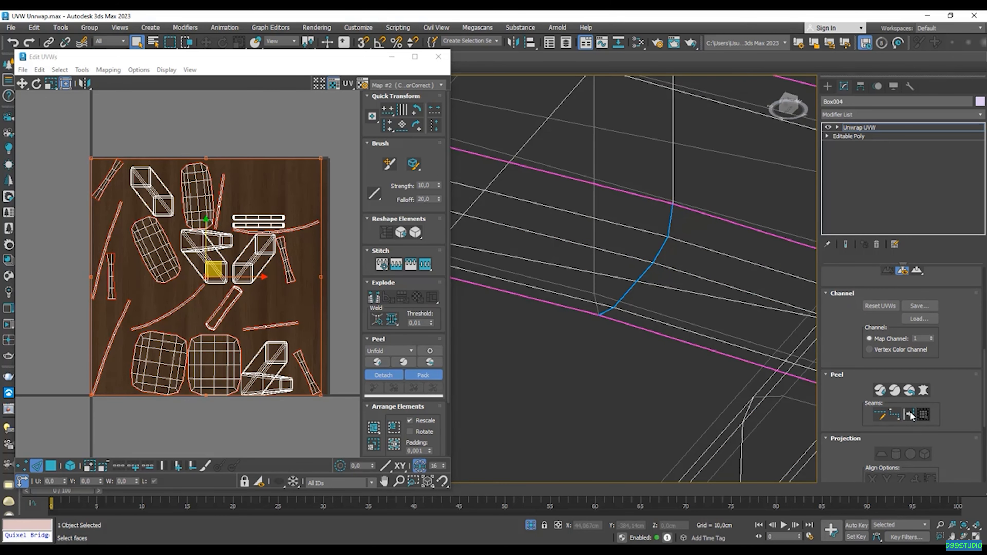
- Apply Quick Peel with the new cross seam and repack the UV islands
left_click(881, 393)
left_click(392, 446)
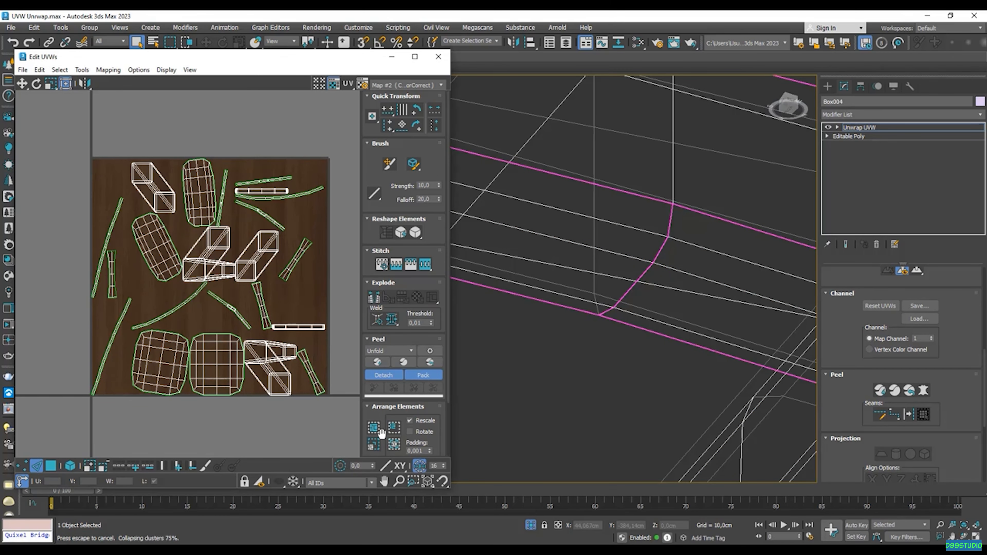
scroll(631, 319, "down", 5)
middle_click_drag(637, 350, 636, 294, "alt")
key("F3")
scroll(638, 319, "down", 4)
scroll(612, 146, "up", 3)
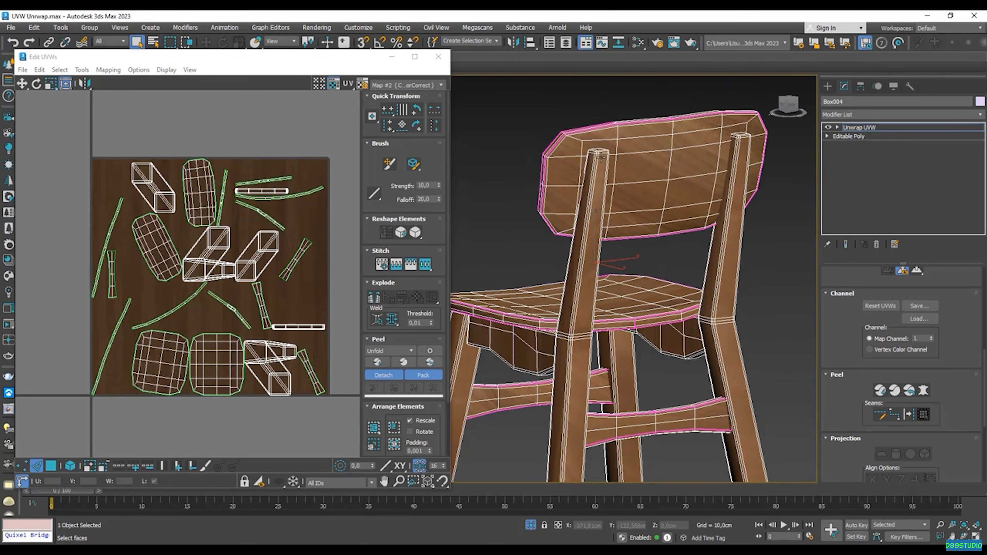
- Examine the rear legs' top and bottom ends to plan where their seams should run
scroll(603, 168, "down", 3)
middle_click_drag(607, 171, 598, 187, "alt")
scroll(598, 190, "up", 8)
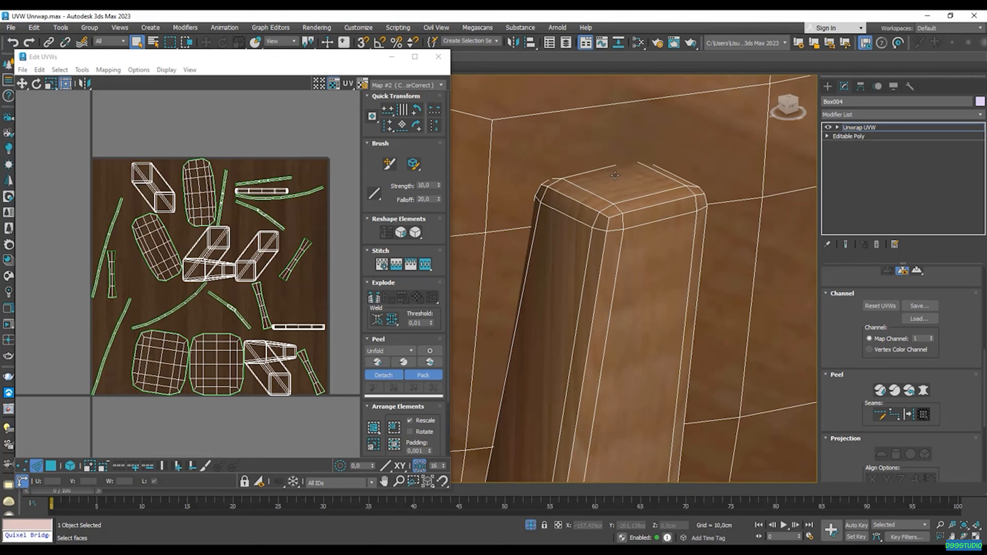
scroll(616, 175, "down", 9)
scroll(615, 180, "up", 2)
middle_click_drag(614, 186, 612, 129)
middle_click_drag(609, 319, 607, 280, "alt")
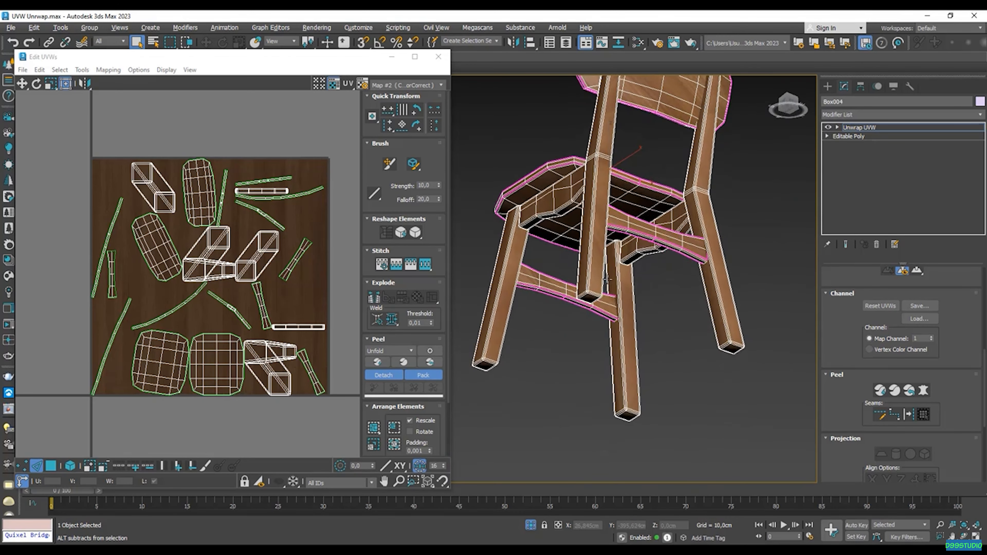
scroll(590, 300, "up", 8)
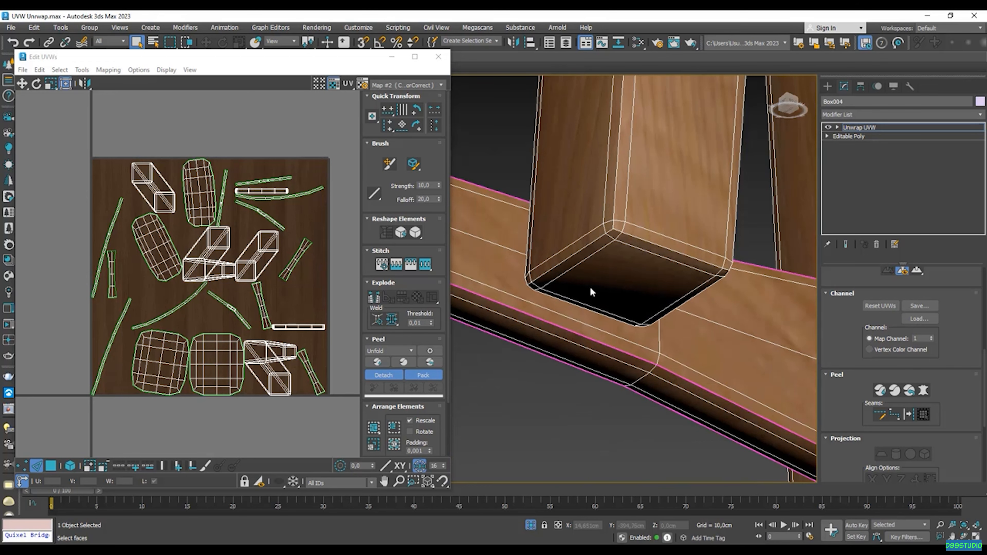
scroll(610, 282, "down", 8)
middle_click_drag(622, 128, 689, 186, "alt")
scroll(689, 186, "up", 2)
scroll(689, 185, "up", 2)
middle_click_drag(587, 212, 668, 193)
scroll(592, 201, "up", 4)
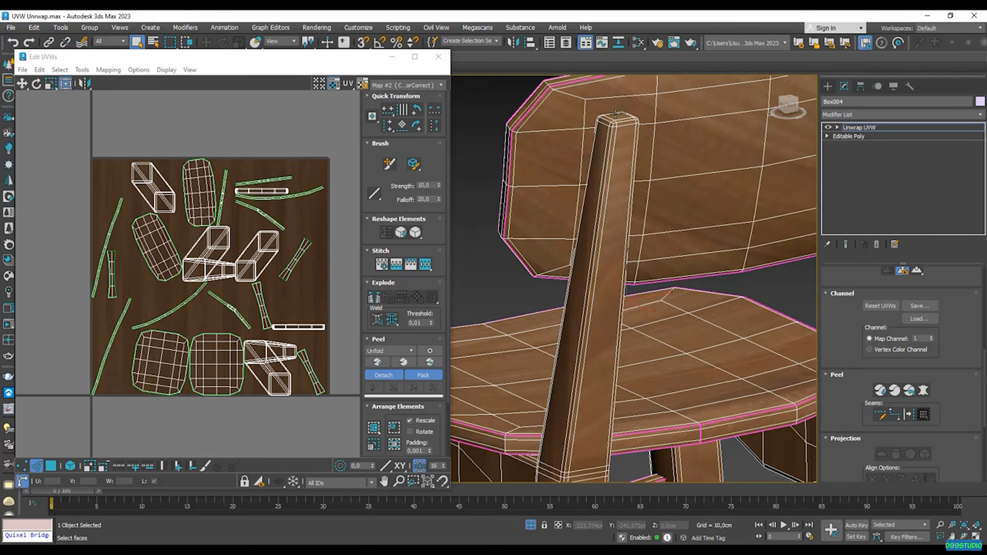
- Select the edge loop around the top end of the first rear leg, just below its bevel
scroll(578, 214, "up", 5)
left_click(577, 215)
key("F3")
key("F3")
key("F3")
key("F3")
- Add the edge loop around the other rear leg's top end to the selection
scroll(634, 179, "down", 6)
mouse_move(793, 164)
middle_mouse_down()
mouse_move(730, 140)
mouse_move(707, 181)
middle_mouse_up()
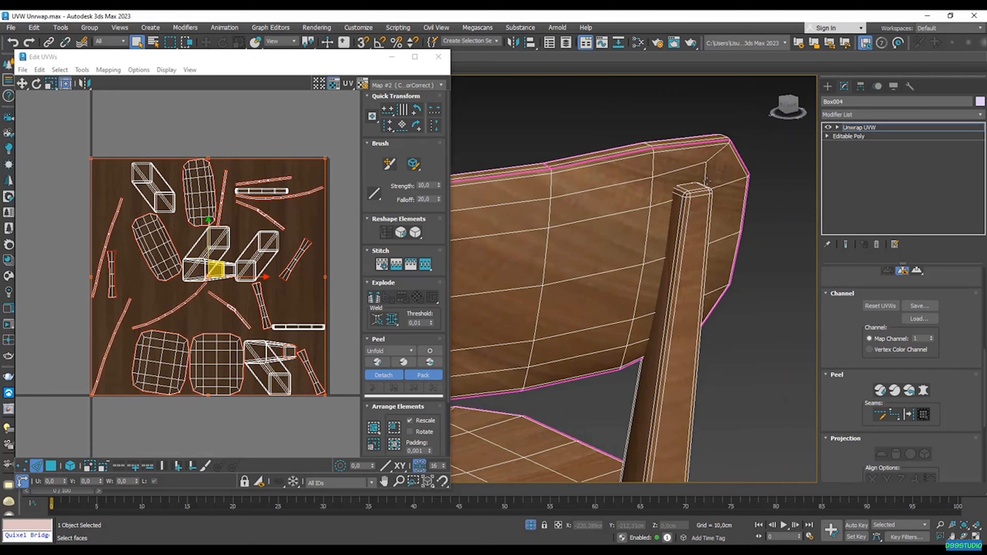
scroll(707, 181, "up", 5)
left_click(669, 202, "ctrl")
- Add the edge loop around the bottom end of one rear leg to the selection
key("F3")
scroll(680, 229, "down", 7)
middle_click_drag(682, 218, 719, 90)
scroll(728, 183, "up", 2)
middle_click_drag(588, 374, 593, 358, "alt")
scroll(583, 370, "up", 8)
double_click(609, 383, "ctrl")
- Add the matching edge loop around the remaining rear leg's bottom end
scroll(618, 385, "down", 8)
middle_click_drag(656, 315, 596, 379)
scroll(672, 377, "up", 8)
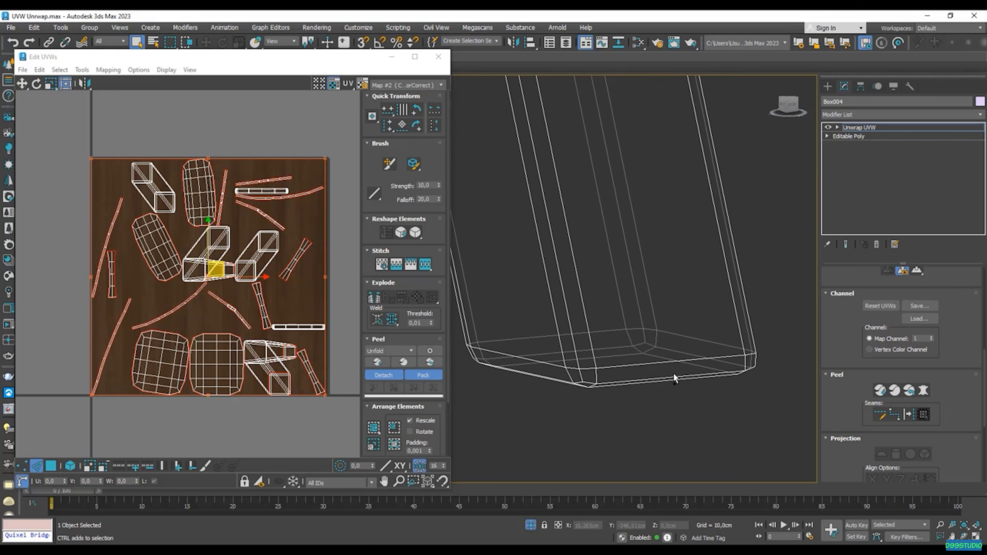
double_click(668, 363, "ctrl")
- Complete the first rear leg's top loop and add the vertical corner edge running down its upper section
scroll(669, 363, "down", 8)
scroll(615, 158, "up", 3)
scroll(615, 157, "up", 5)
key("F3")
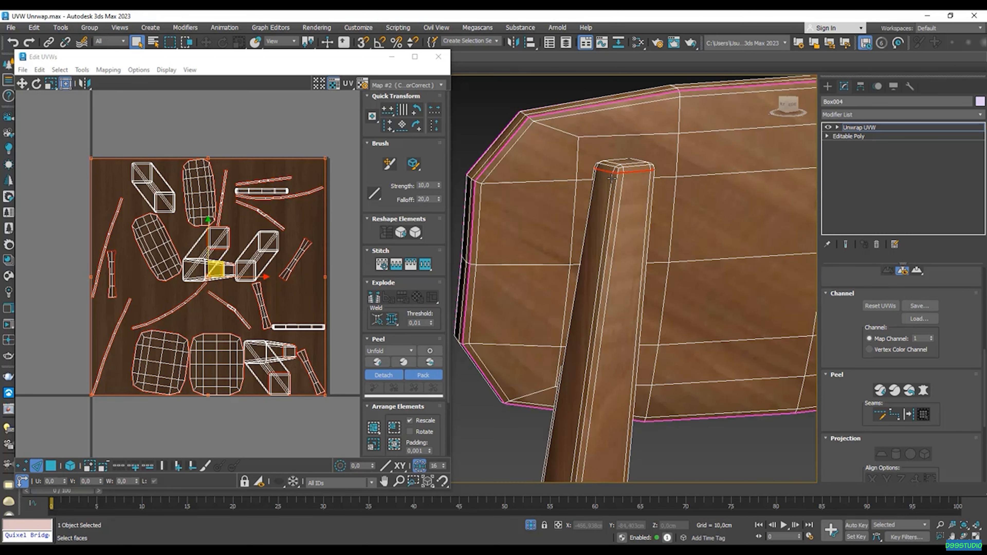
scroll(611, 178, "up", 3)
double_click(621, 178, "ctrl")
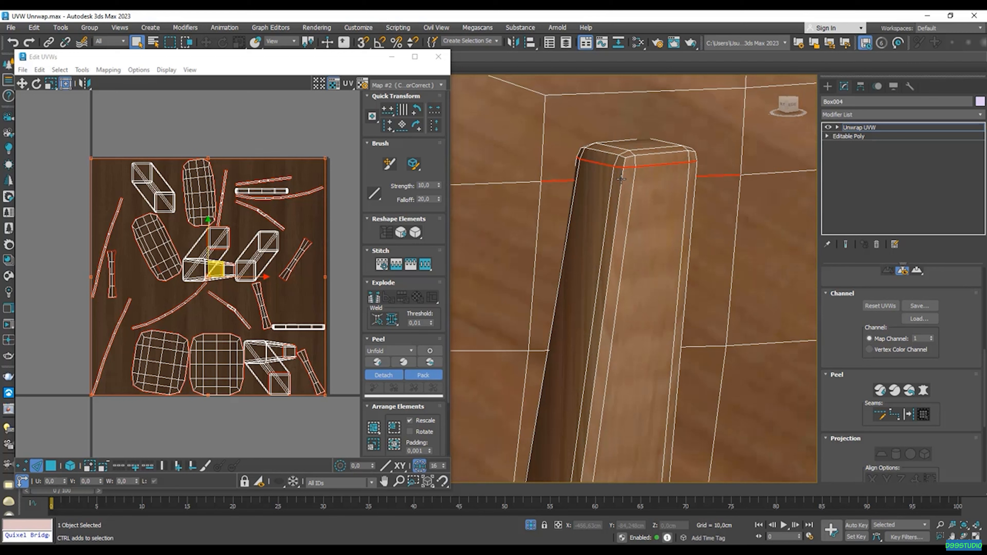
key("F3")
left_click(618, 191, "ctrl")
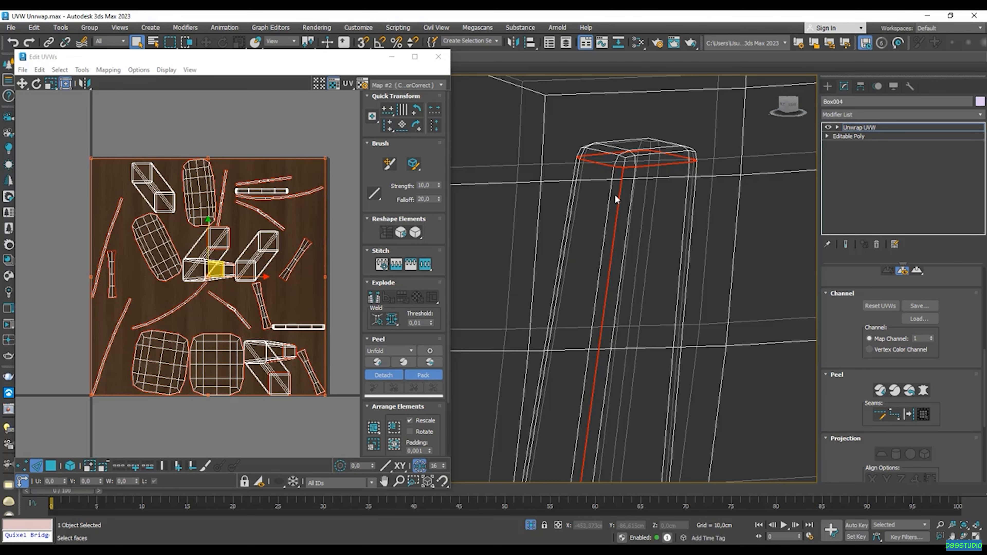
- Extend the first rear leg's corner edge selection past the bend and down its lower section
key("F3")
scroll(616, 198, "down", 5)
scroll(668, 286, "up", 6)
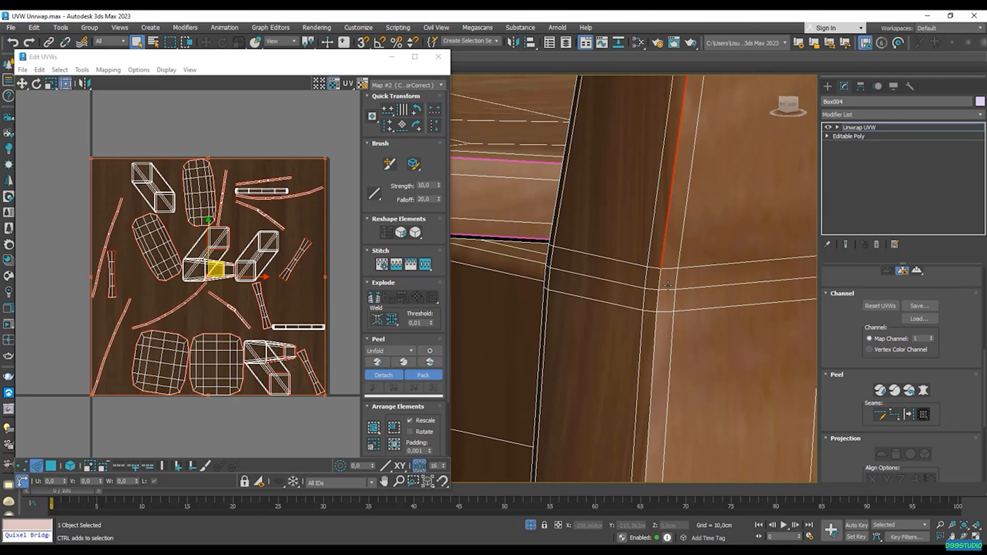
left_click(656, 321, "ctrl")
scroll(655, 320, "down", 6)
scroll(657, 300, "up", 3)
scroll(641, 268, "down", 3)
middle_click_drag(616, 123, 596, 218)
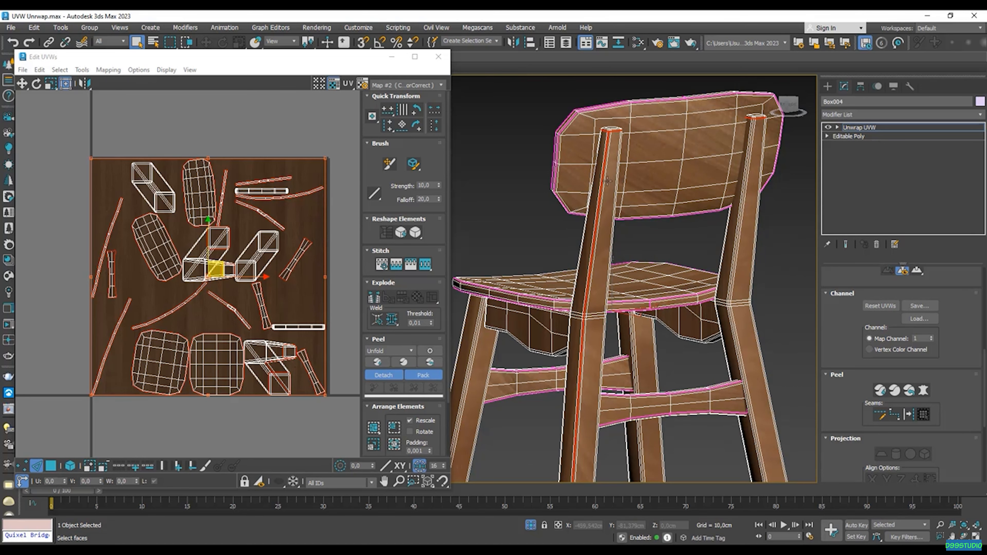
- Add the vertical corner edge along the second rear leg's upper section to the selection
scroll(612, 132, "up", 8)
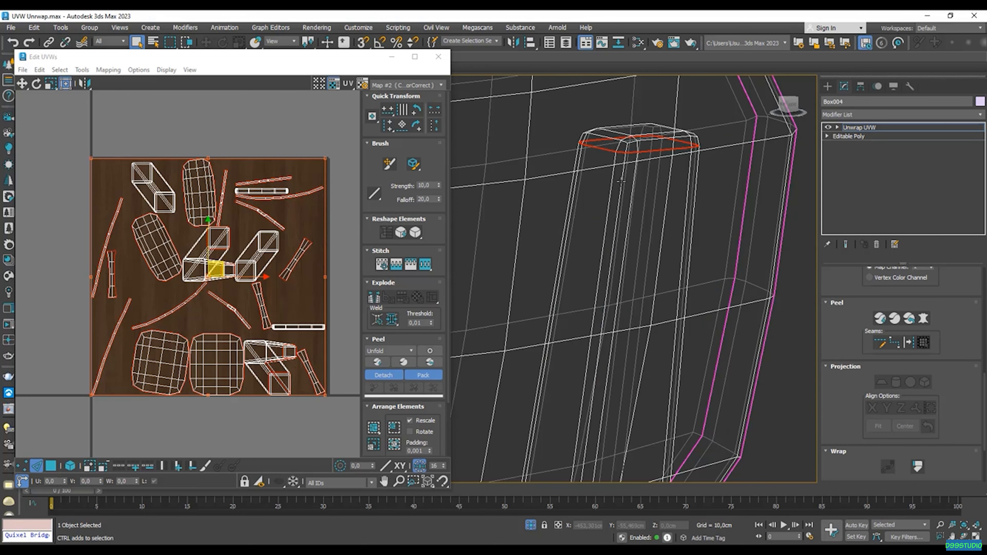
left_click(616, 194, "ctrl")
key("F3")
- Continue the second rear leg's corner edge selection past the bend and down its lower section
scroll(618, 175, "down", 5)
middle_click_drag(628, 288, 623, 253)
scroll(621, 274, "up", 6)
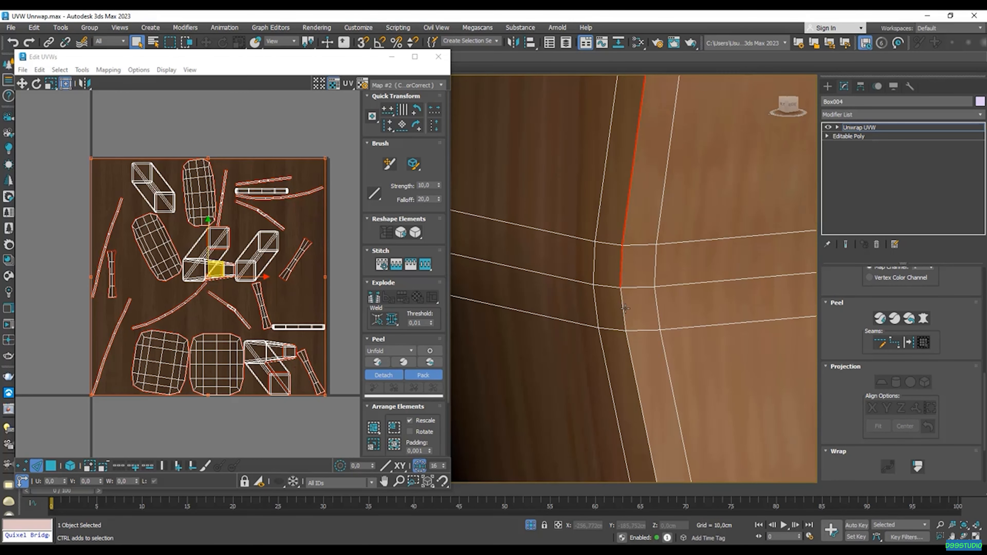
left_click(630, 343, "ctrl")
scroll(626, 315, "down", 6)
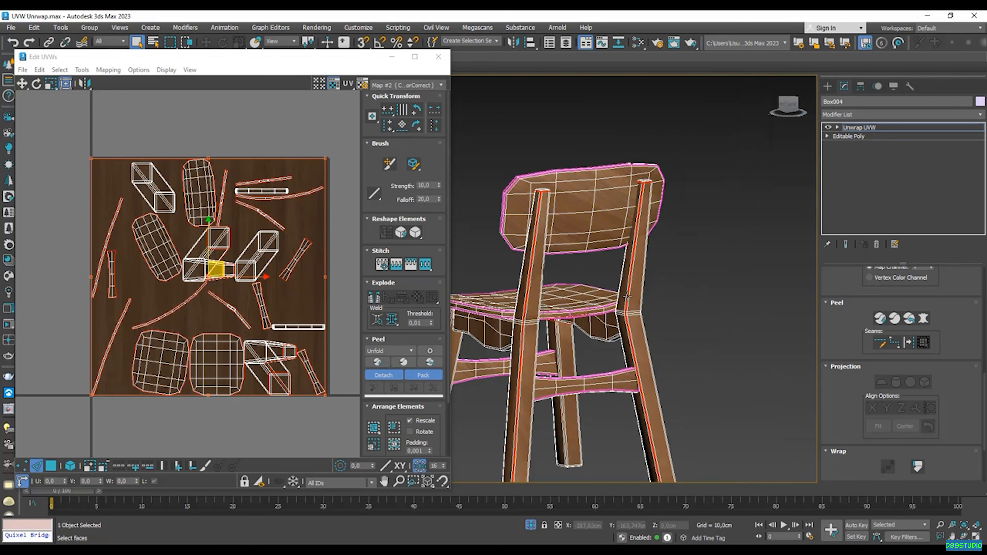
middle_click_drag(674, 479, 646, 383)
scroll(646, 382, "up", 5)
scroll(642, 358, "down", 5)
- Convert the rear legs' selected end loops and corner edges to seams and apply Quick Peel
middle_click_drag(639, 311, 680, 381)
middle_click_drag(647, 228, 646, 241, "alt")
middle_click_drag(646, 231, 653, 237)
left_click_drag(829, 314, 827, 359)
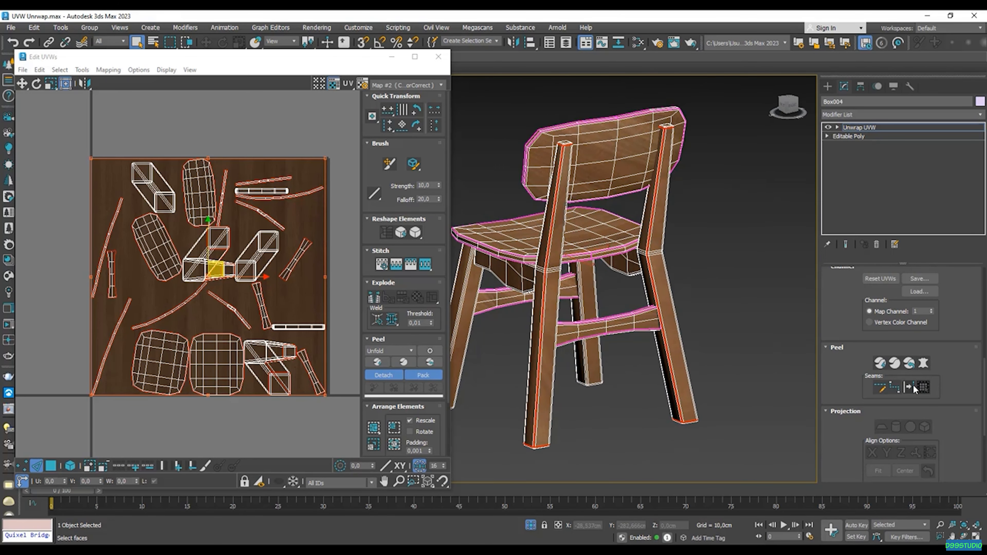
left_click(911, 388)
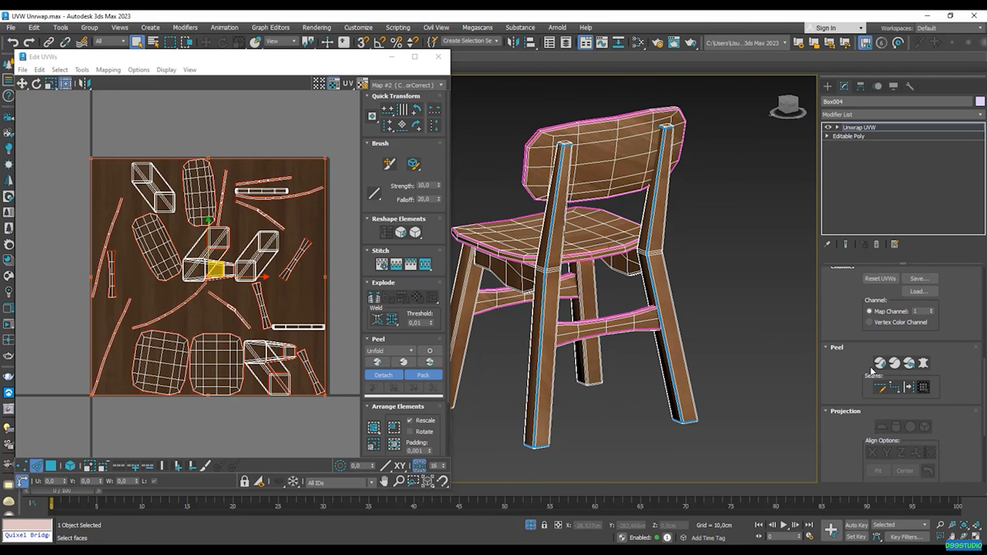
left_click(880, 365)
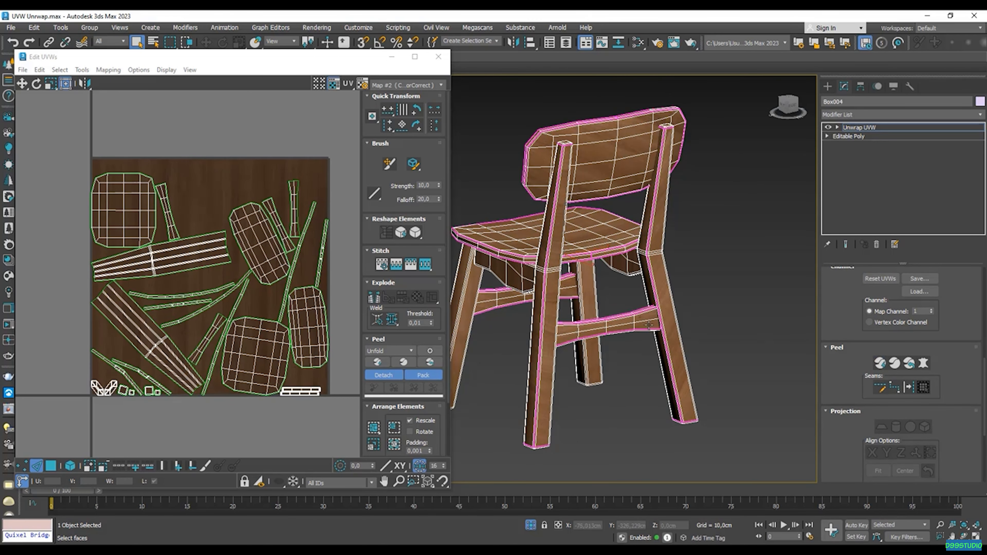
- Rearrange the UV islands so the rear leg strips and end caps fit inside the texture square
middle_click_drag(571, 228, 591, 222, "alt")
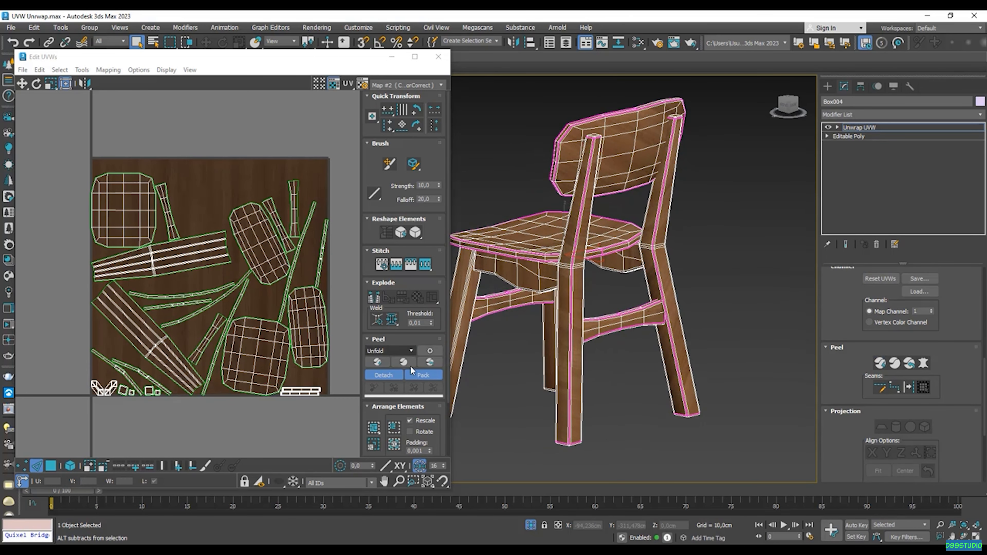
left_click(394, 429)
middle_click_drag(635, 186, 660, 198)
- Examine the rear legs' square end-cap islands and long strips in the UV layout, and the front legs on the model
scroll(230, 178, "up", 5)
scroll(208, 171, "up", 5)
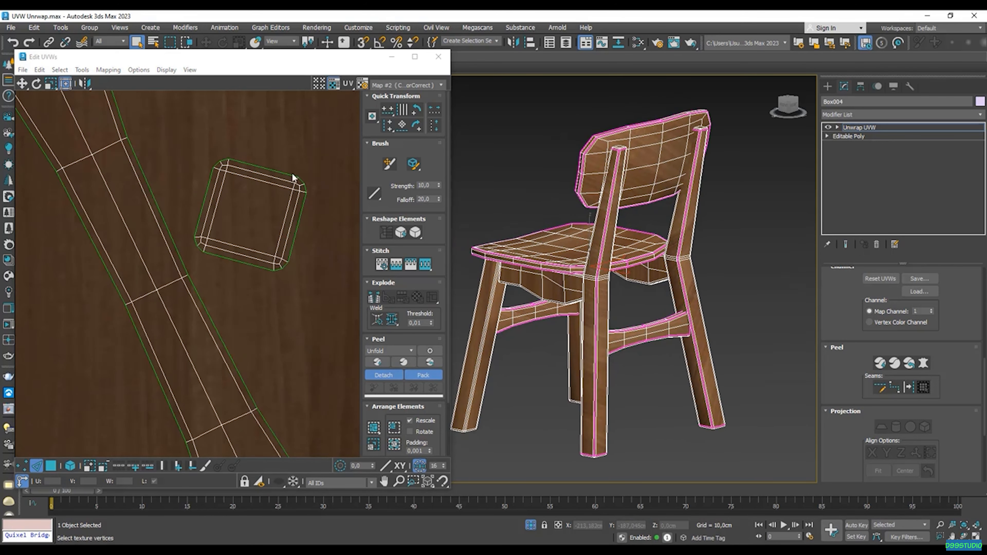
scroll(316, 178, "down", 5)
scroll(243, 322, "up", 5)
scroll(618, 141, "up", 10)
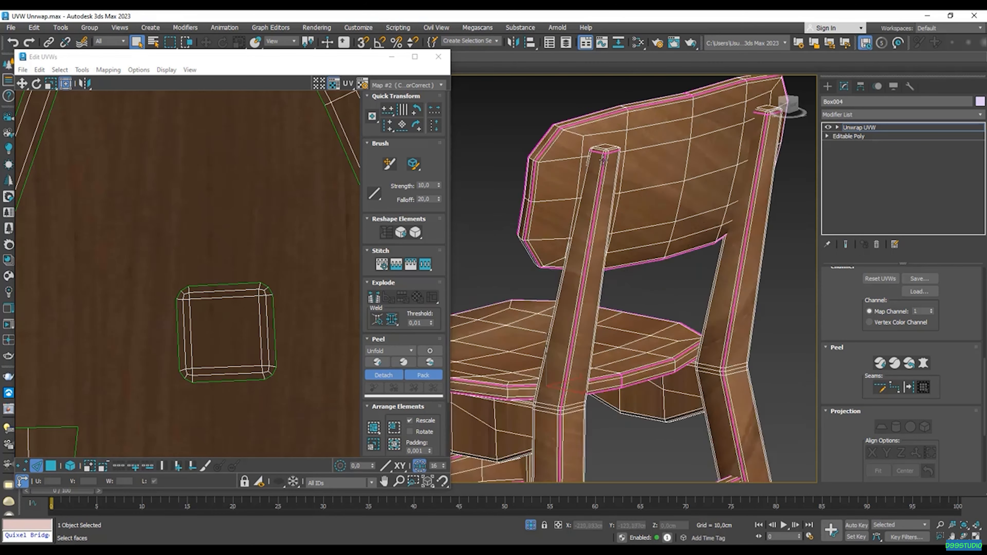
scroll(618, 141, "down", 10)
scroll(128, 297, "down", 5)
scroll(278, 359, "up", 5)
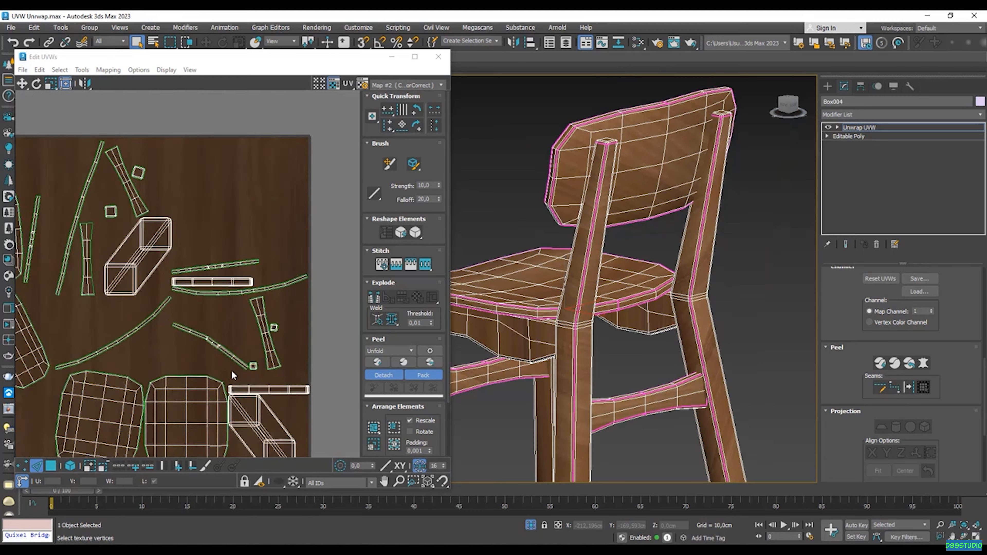
scroll(278, 360, "up", 2)
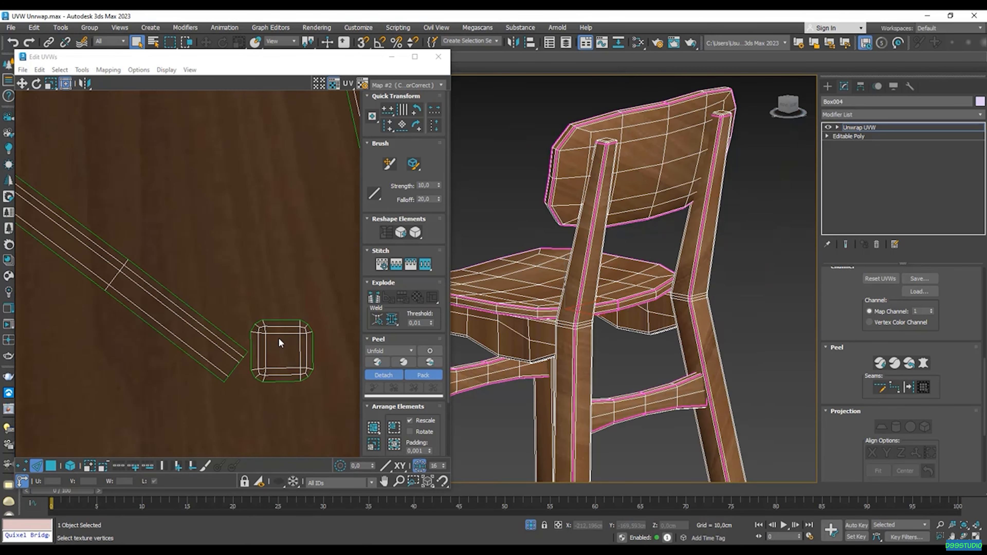
scroll(293, 332, "down", 5)
scroll(294, 324, "up", 4)
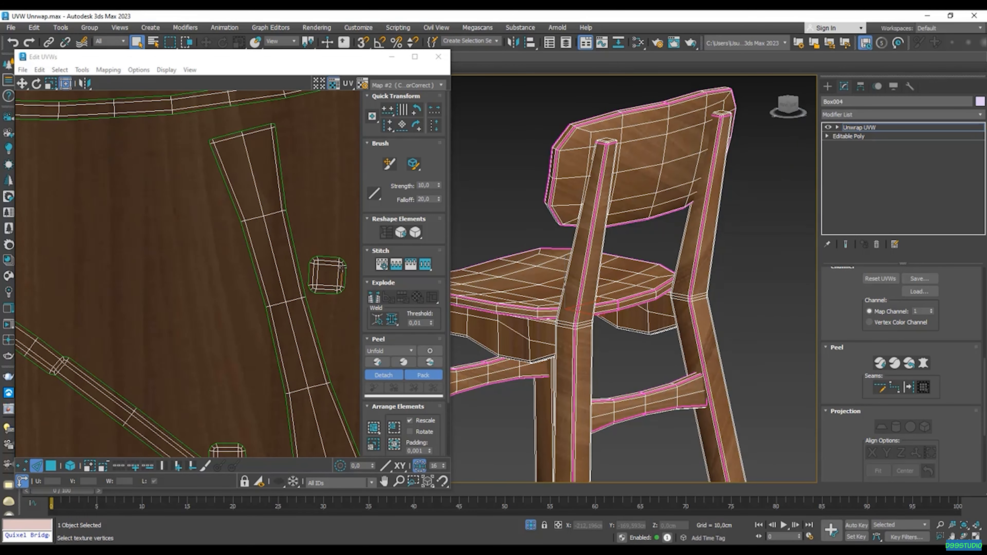
scroll(327, 274, "down", 5)
scroll(652, 287, "down", 5)
scroll(565, 283, "up", 4)
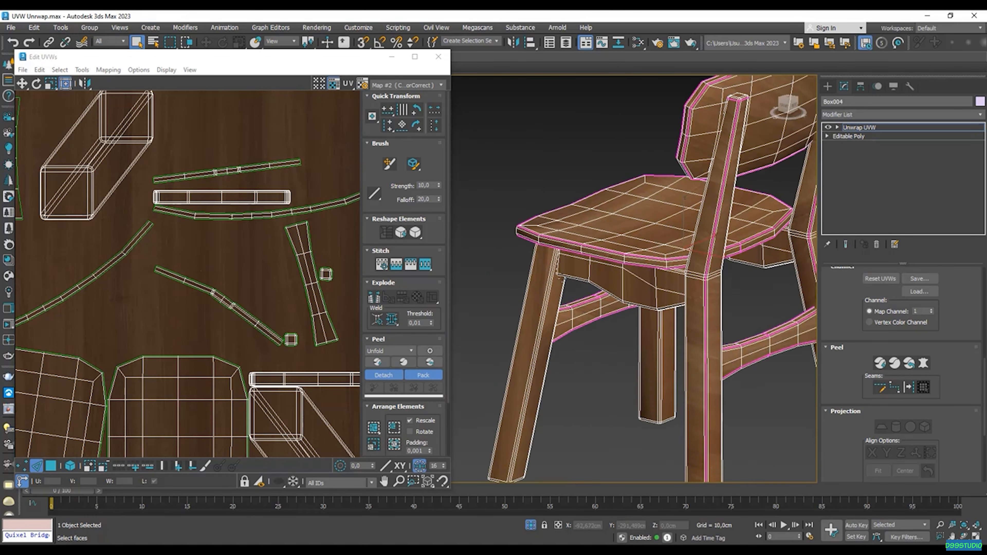
scroll(548, 275, "down", 3)
middle_click_drag(548, 276, 667, 382, "alt")
scroll(624, 460, "up", 6)
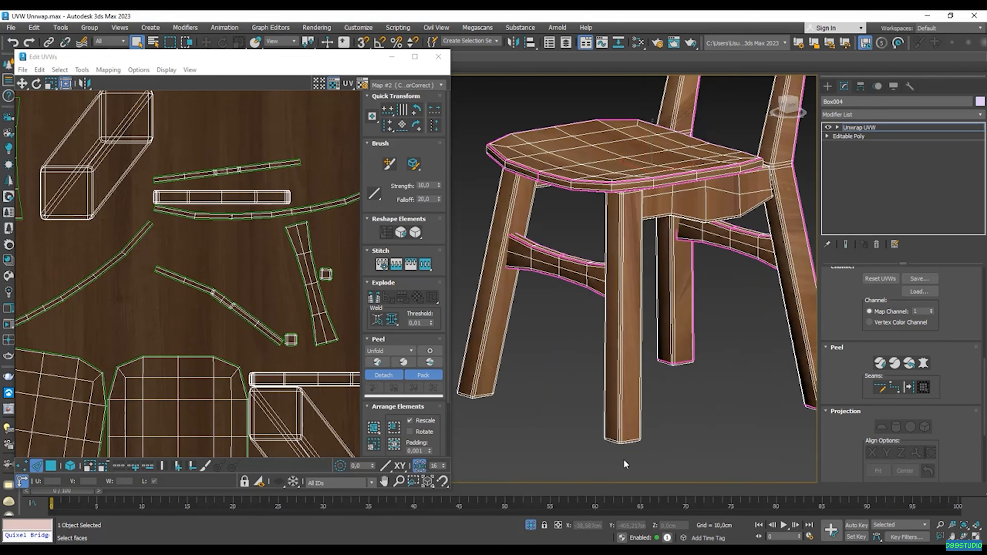
- Select the bottom and top end edge loops of the first front leg
scroll(627, 438, "up", 3)
double_click(634, 355)
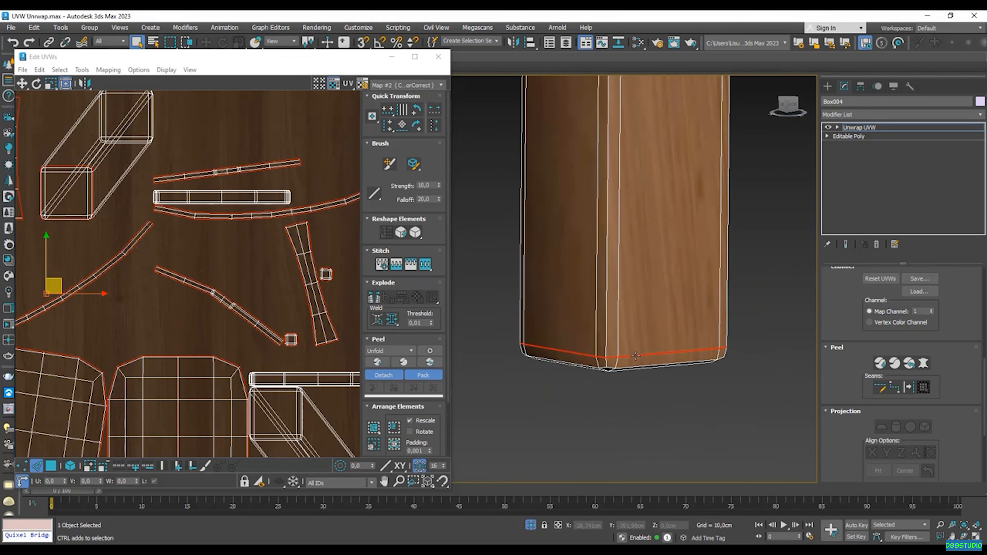
scroll(635, 354, "down", 6)
scroll(644, 298, "down", 2)
middle_click_drag(630, 135, 635, 240)
key("F3")
scroll(665, 222, "up", 5)
double_click(670, 229, "ctrl")
- Add the second front leg's bottom end edge loop to the selection
key("F3")
scroll(681, 222, "down", 3)
mouse_move(681, 222)
middle_mouse_down("alt")
mouse_move(694, 176)
mouse_move(692, 204)
middle_mouse_up("alt")
scroll(692, 203, "down", 3)
scroll(639, 418, "up", 6)
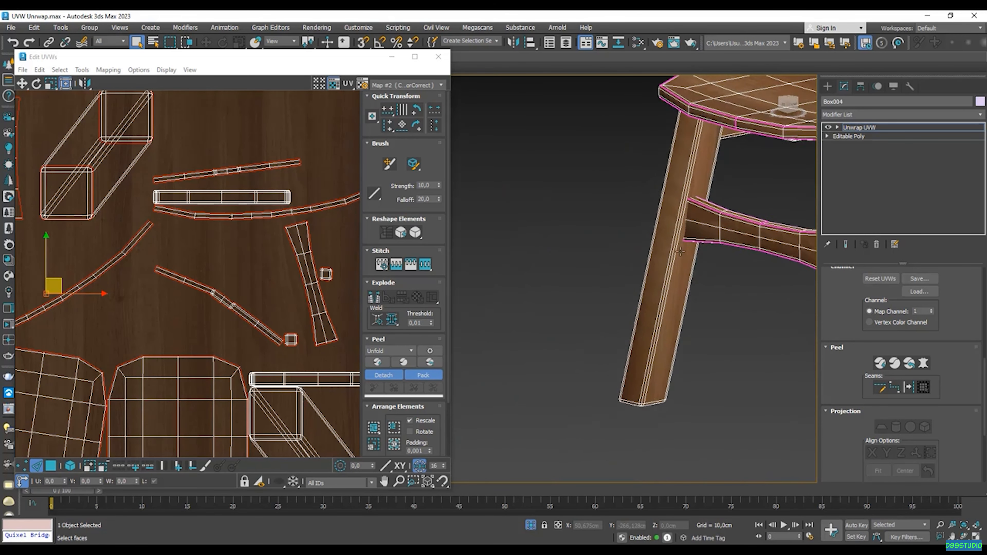
double_click(643, 436, "ctrl")
- Complete the second front leg's top end loop selection and deselect the stray edges on the side rail
scroll(638, 428, "down", 5)
middle_click_drag(657, 164, 689, 232)
scroll(689, 232, "up", 3)
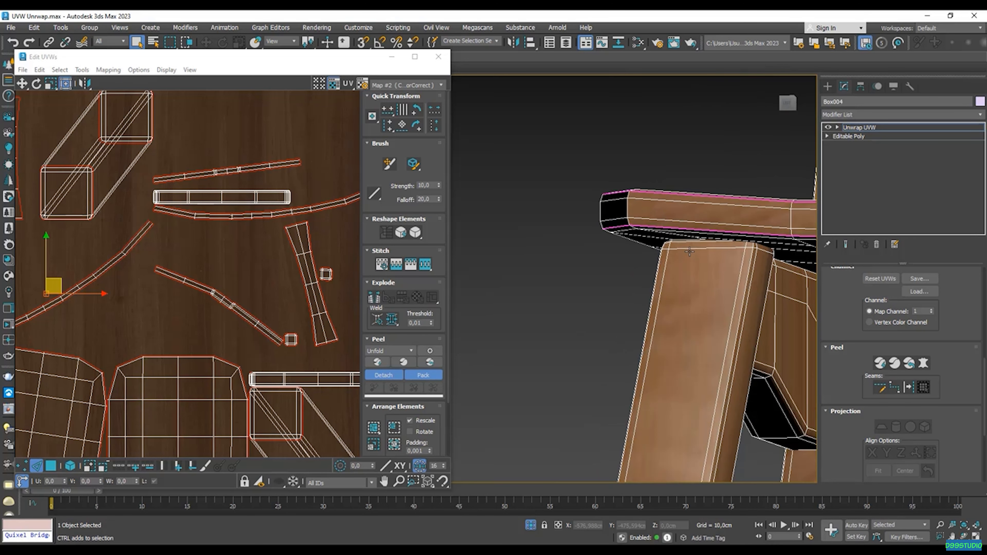
key("F3")
middle_click_drag(694, 275, 693, 384, "alt")
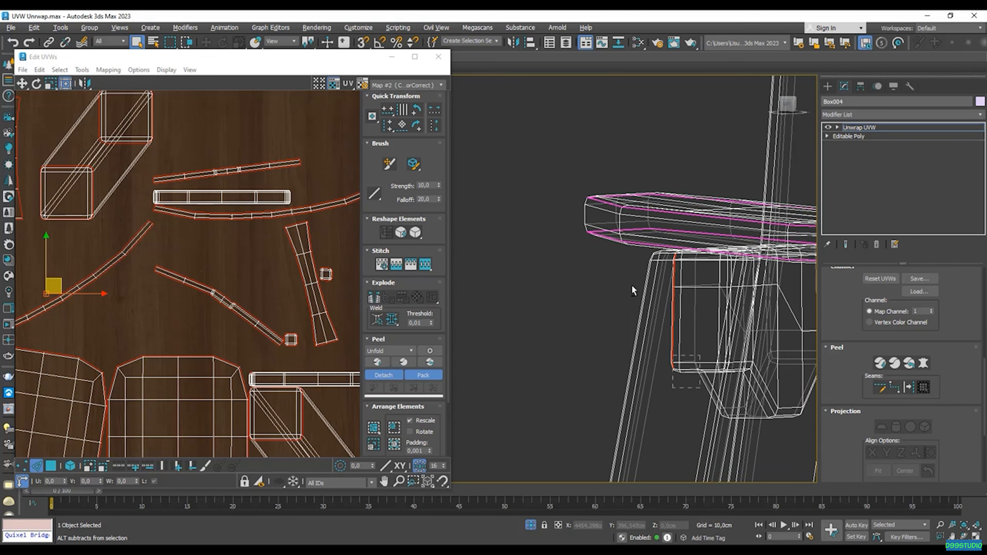
left_click_drag(626, 258, 626, 257, "alt")
scroll(660, 259, "up", 3)
key("F3")
left_click(672, 265, "ctrl")
scroll(673, 265, "down", 5)
middle_click_drag(672, 265, 653, 243, "alt")
scroll(627, 279, "down", 3)
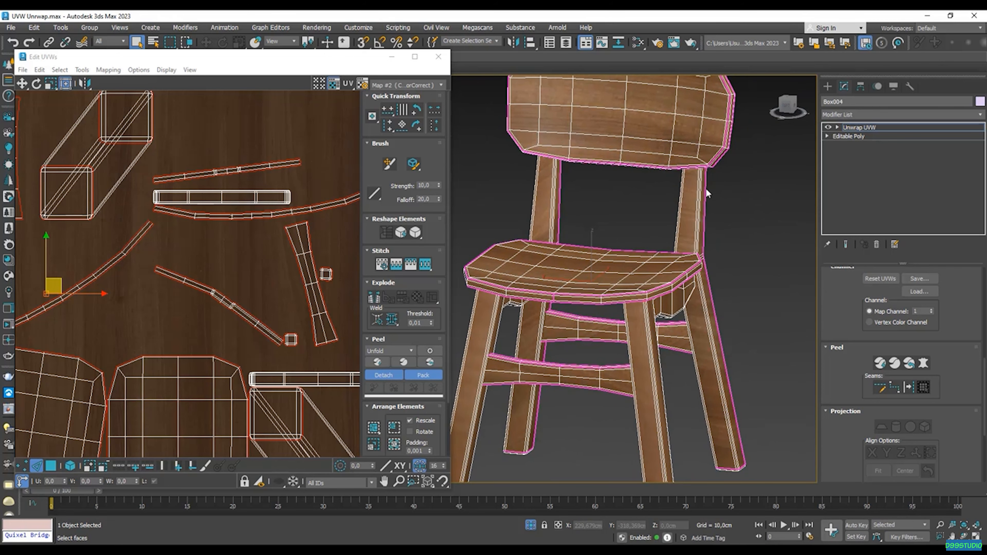
- Add a lengthwise rear corner edge of one front leg to the selected end loops
middle_click_drag(677, 356, 716, 323)
middle_click_drag(594, 322, 724, 299, "alt")
middle_click_drag(750, 422, 604, 333, "alt")
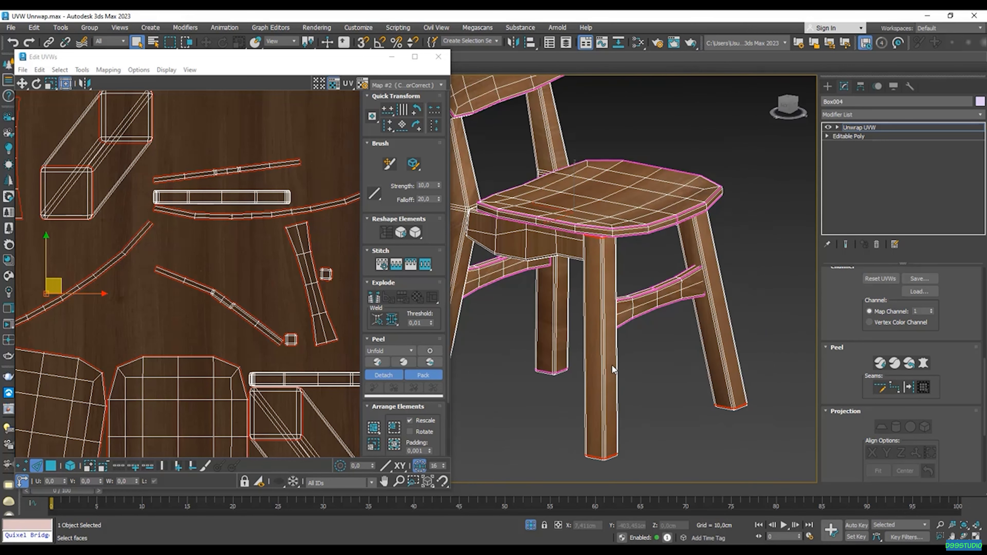
middle_click_drag(613, 365, 733, 356, "alt")
scroll(738, 418, "up", 5)
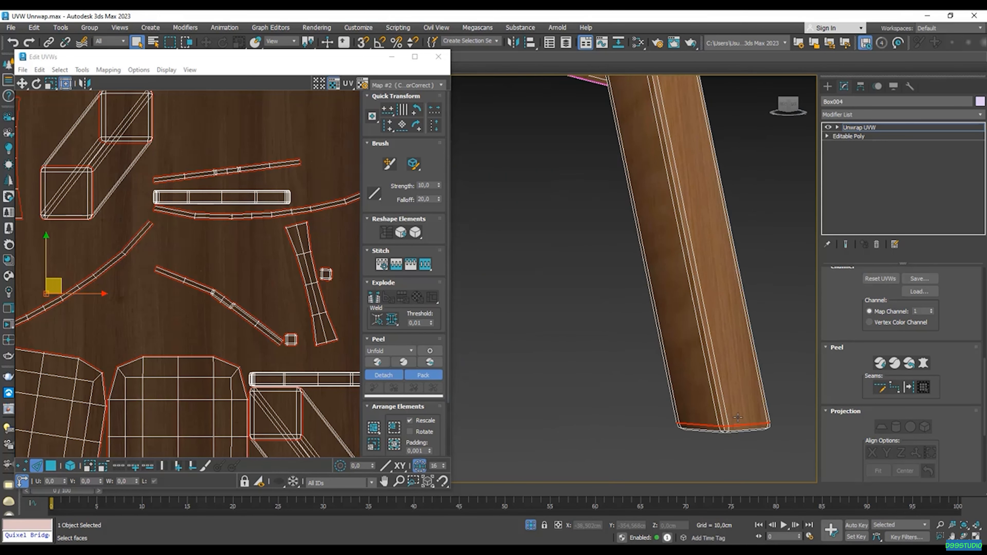
left_click(722, 414)
scroll(723, 415, "down", 5)
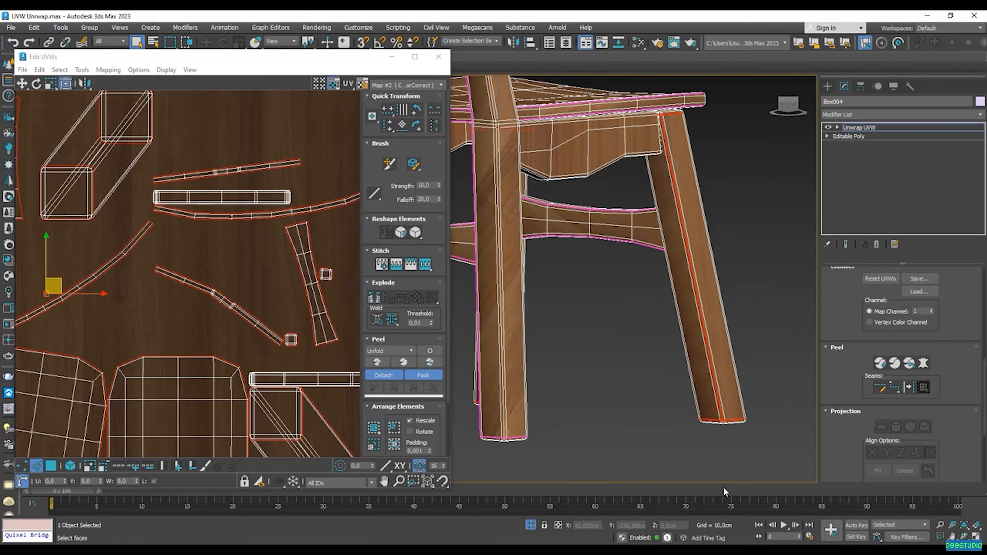
- Add the matching lengthwise rear corner edge of the other front leg to the selection
middle_click_drag(724, 482, 544, 405, "alt")
scroll(552, 406, "up", 5)
left_click(553, 406, "ctrl")
scroll(554, 400, "down", 5)
middle_click_drag(566, 286, 571, 325)
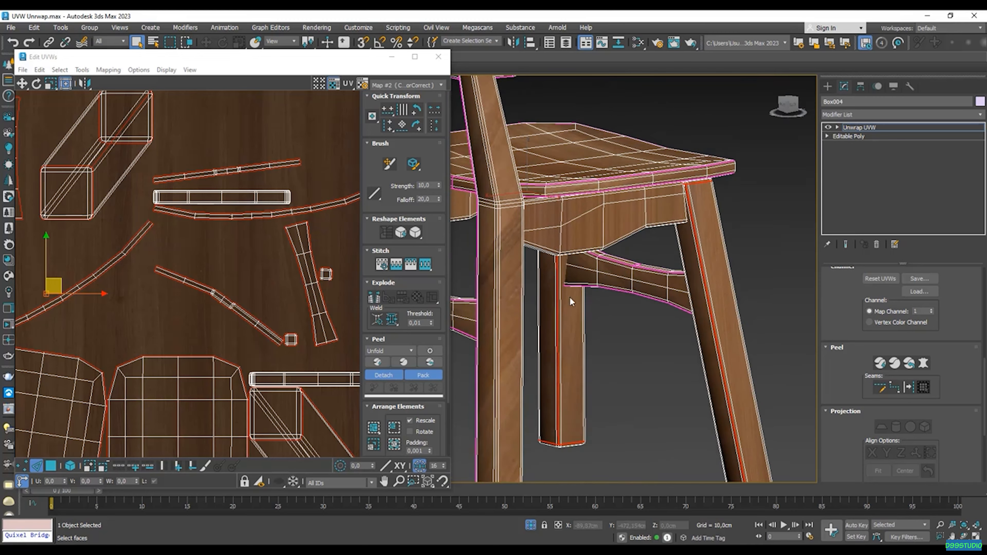
- Convert the front legs' selected end loops and corner edges to seams and apply Quick Peel
key("F3")
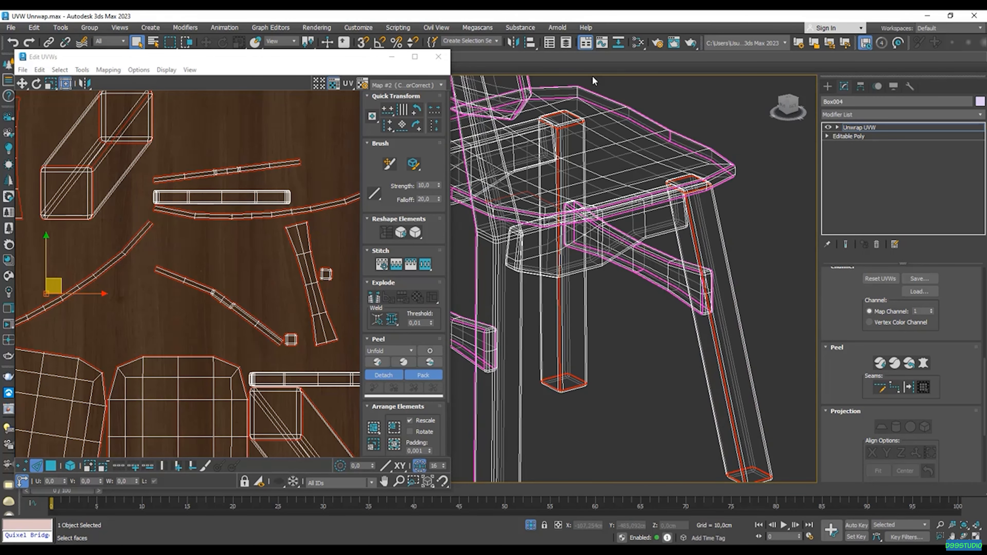
middle_click_drag(626, 290, 561, 269, "alt")
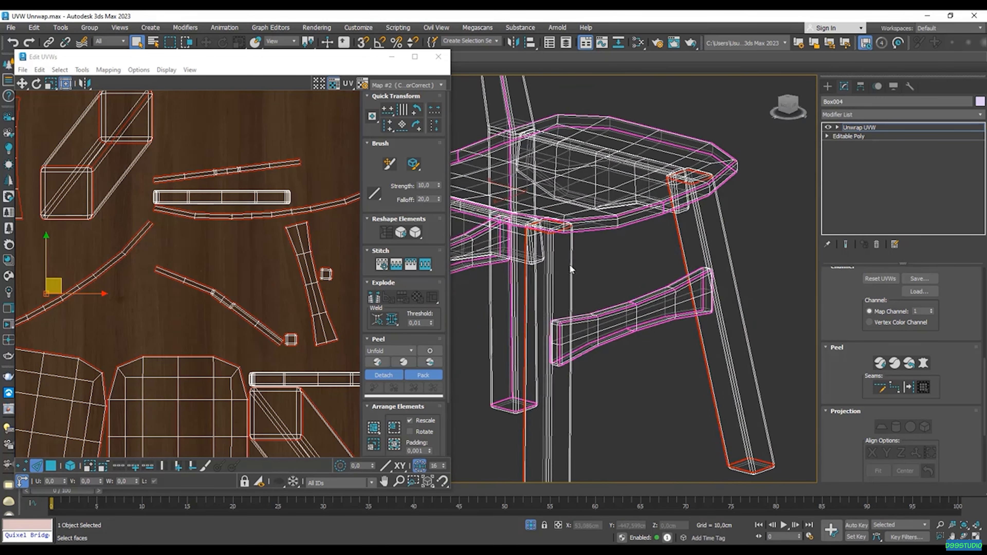
key("F3")
scroll(646, 255, "down", 4)
mouse_move(646, 255)
middle_mouse_down("alt")
mouse_move(584, 256)
mouse_move(577, 282)
middle_mouse_up("alt")
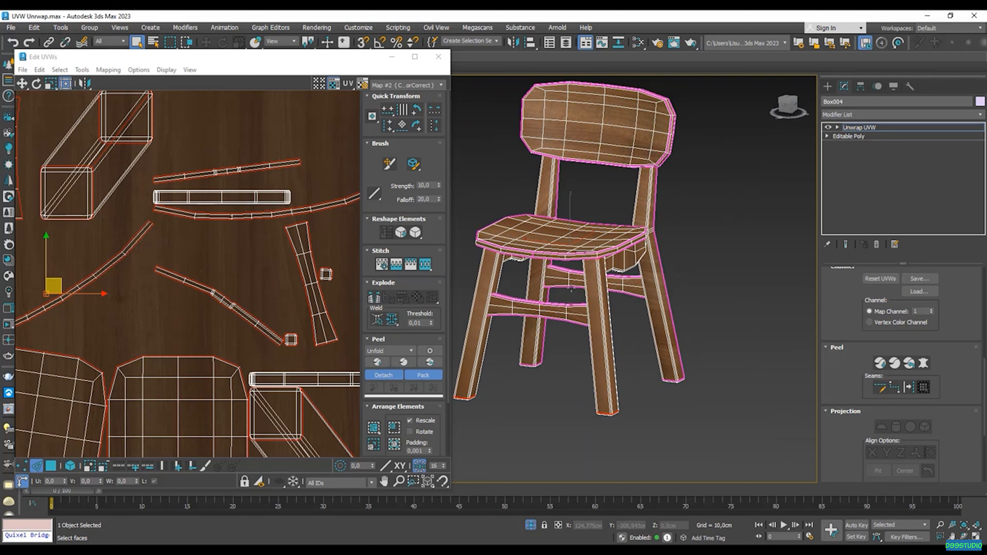
scroll(845, 446, "down", 2)
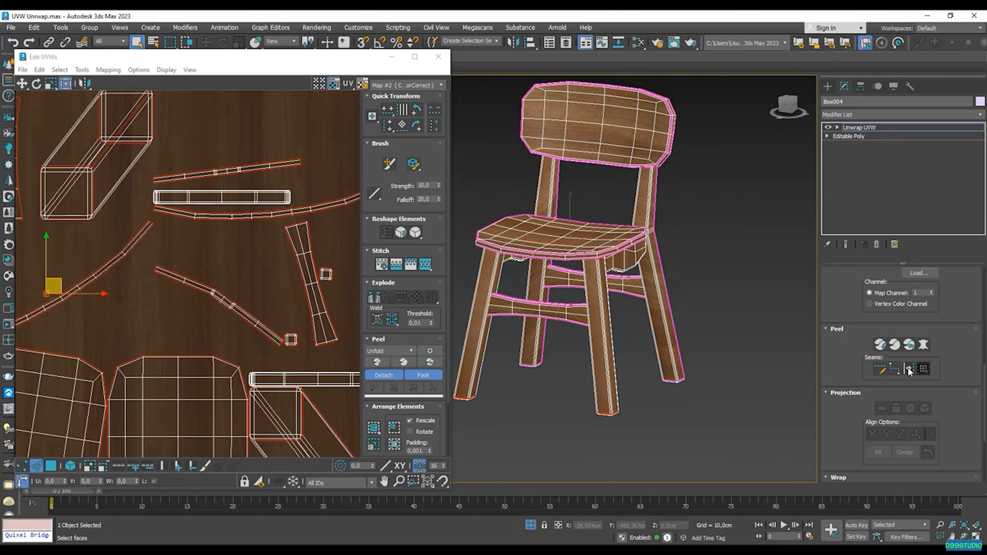
left_click(881, 344)
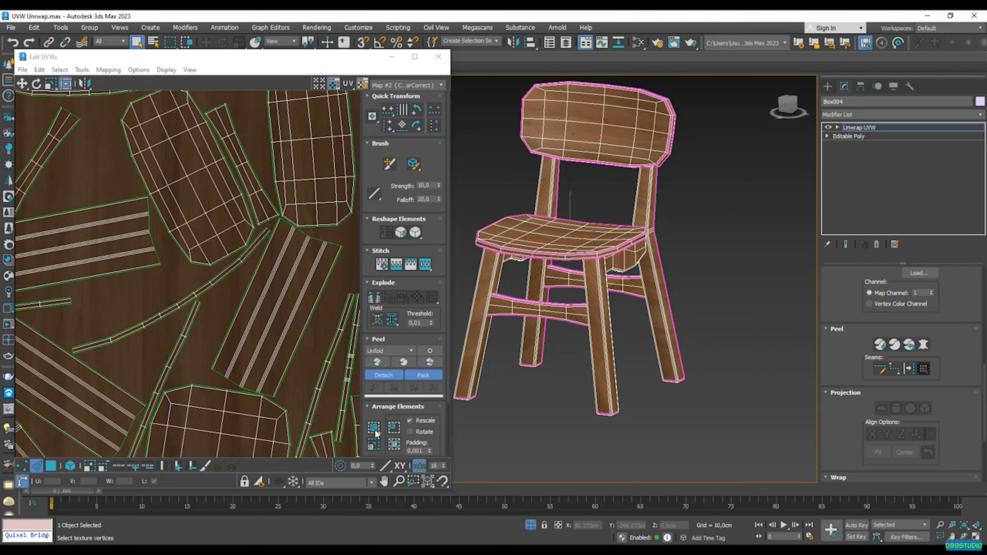
- Pack the UV islands inside the texture square and close the UV editor
left_click(395, 445)
middle_click_drag(544, 304, 575, 301, "alt")
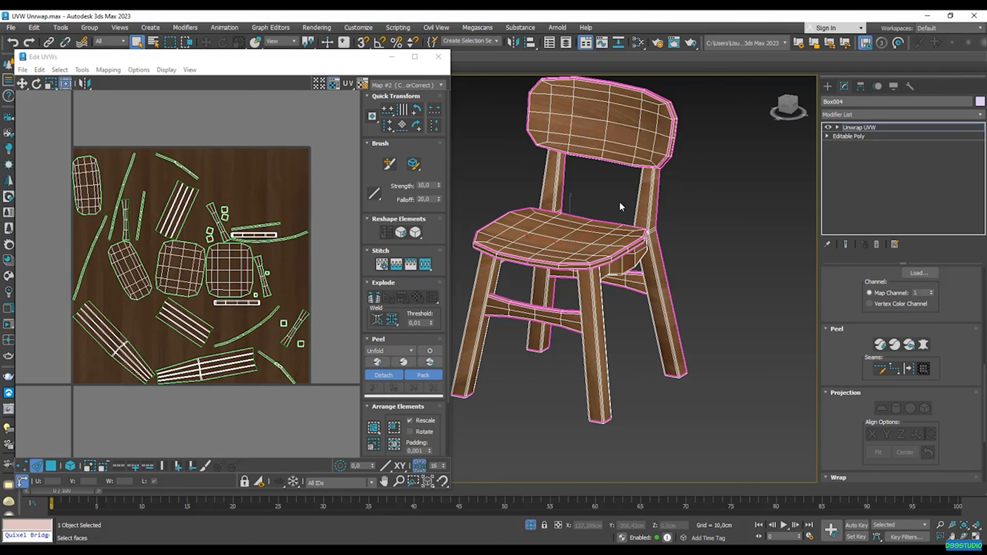
scroll(623, 276, "up", 3)
middle_click_drag(615, 268, 668, 244)
middle_click_drag(605, 244, 606, 238, "alt")
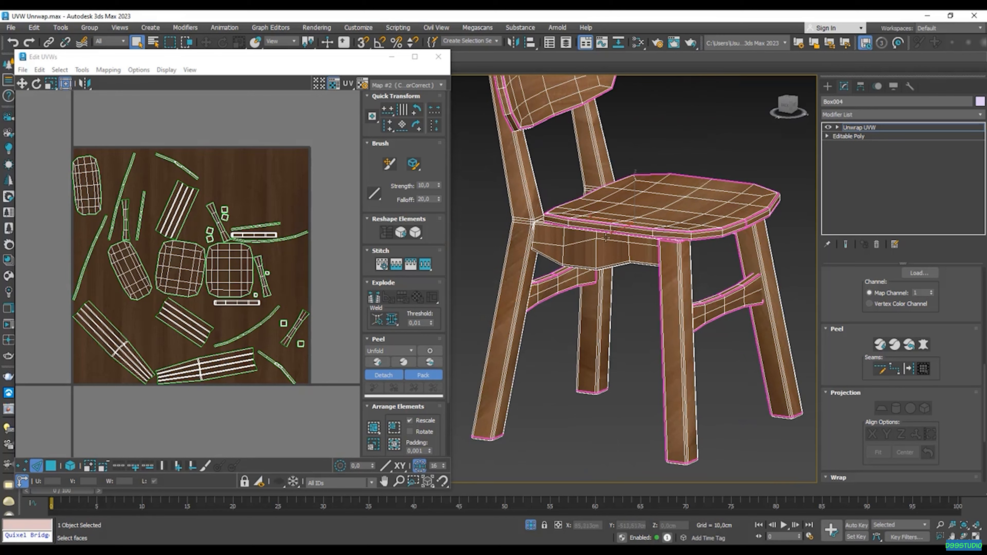
left_click(438, 56)
scroll(661, 342, "up", 5)
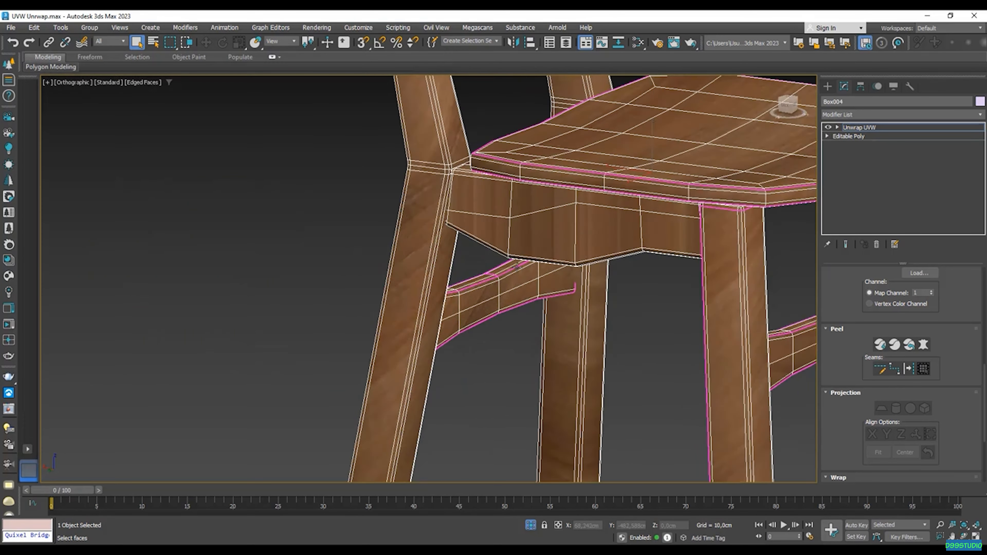
key("F3")
scroll(472, 246, "up", 2)
double_click(475, 247)
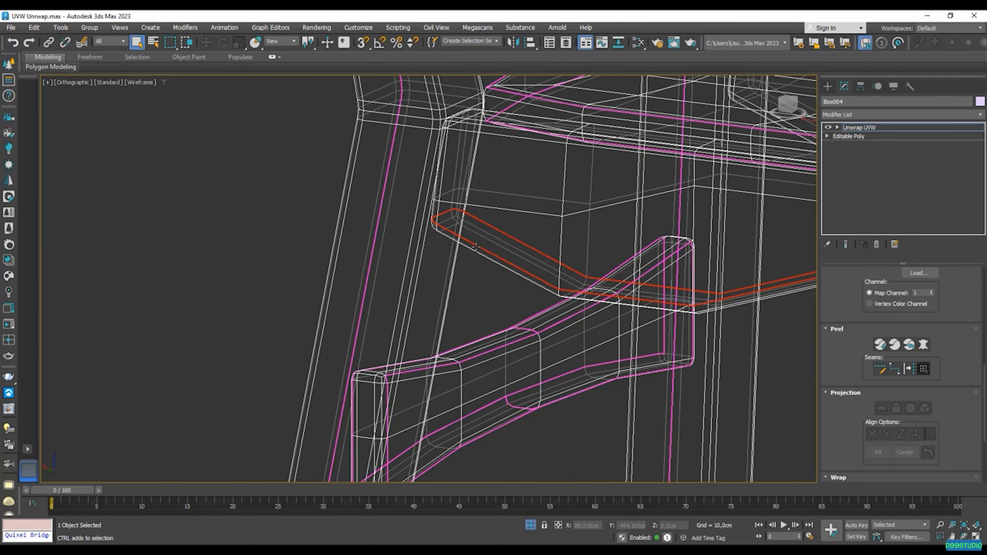
middle_click_drag(549, 241, 515, 261)
key("z")
- Select the lower edge segments on the outer face of the side rail under the seat, from the rear leg forward
left_click(376, 312)
scroll(367, 303, "up", 5)
key("F3")
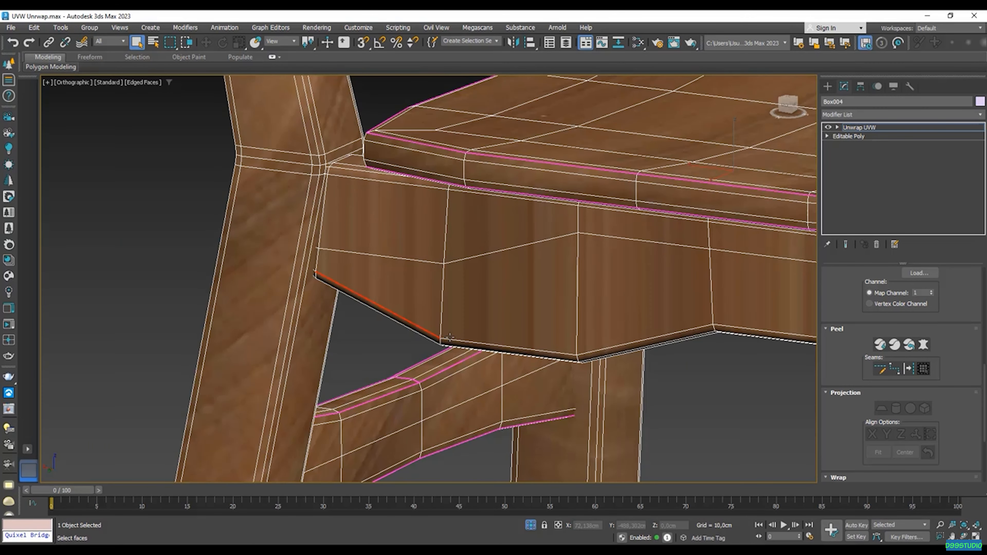
left_click(451, 339, "ctrl")
middle_click_drag(624, 334, 506, 348)
left_click(673, 346, "ctrl")
middle_click_drag(716, 326, 665, 326)
- Deselect the stray edge at the side rail's front bottom corner and add the outer face's front vertical edge
key("F3")
scroll(669, 366, "up", 5)
middle_click_drag(669, 369, 583, 363)
left_click(573, 294, "alt")
scroll(573, 298, "up", 3)
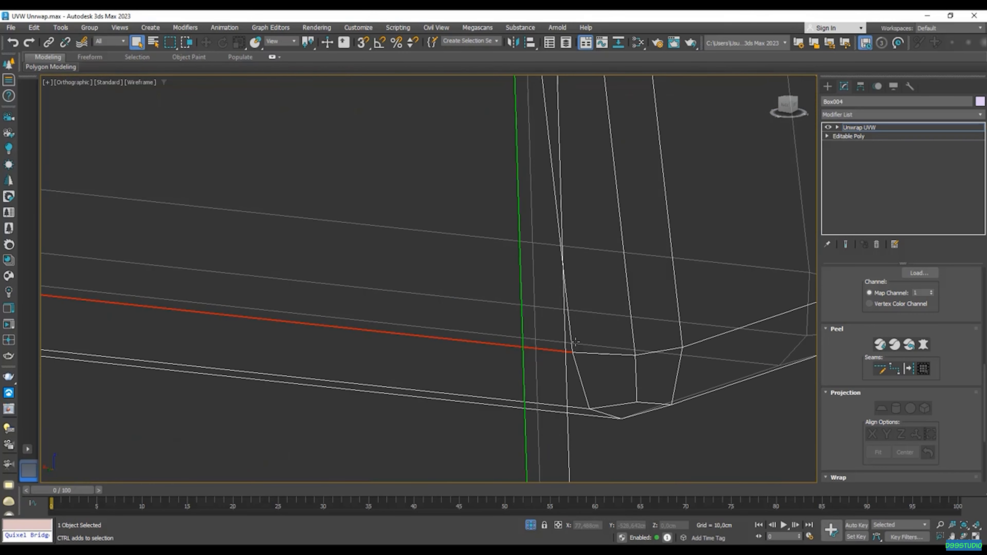
scroll(580, 350, "up", 4)
left_click(546, 346, "ctrl")
scroll(569, 359, "down", 8)
scroll(657, 262, "down", 4)
middle_click_drag(569, 268, 728, 307)
scroll(852, 315, "up", 5)
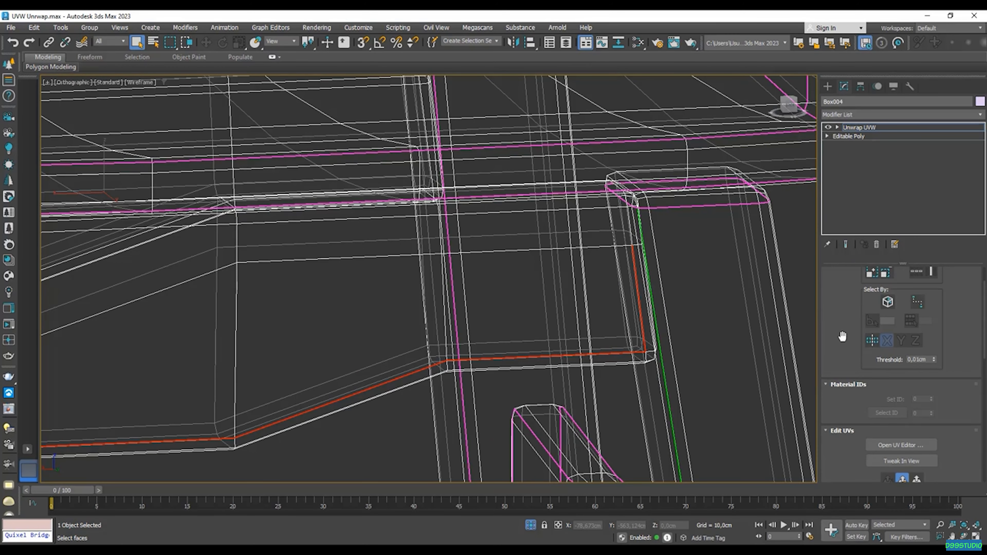
- Turn on Ignore Backfacing and add the side rail's outer upper edge segment beside the front leg
left_click(892, 302)
scroll(622, 245, "up", 5)
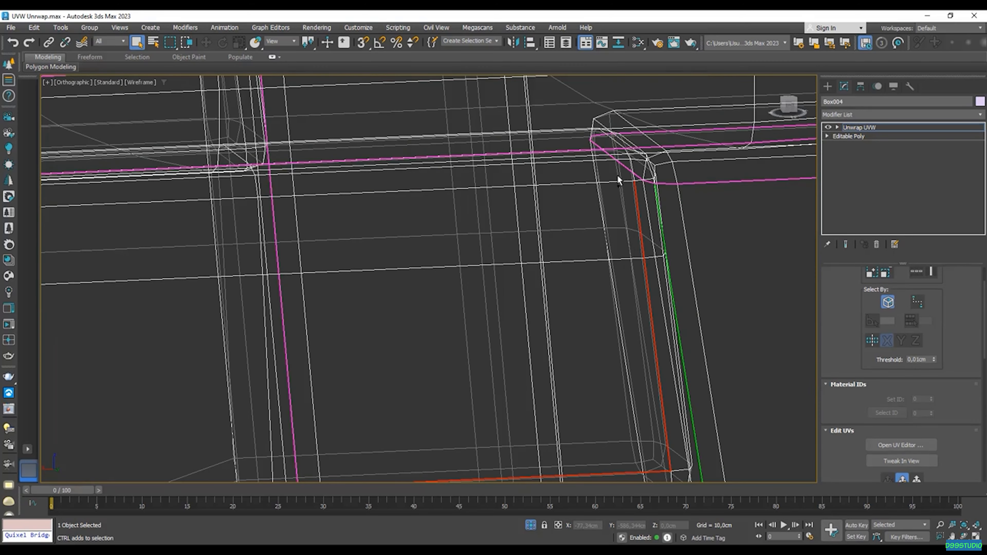
scroll(618, 180, "up", 4)
left_click(625, 186, "ctrl")
key("F3")
scroll(624, 186, "down", 7)
middle_click_drag(624, 184, 622, 188, "alt")
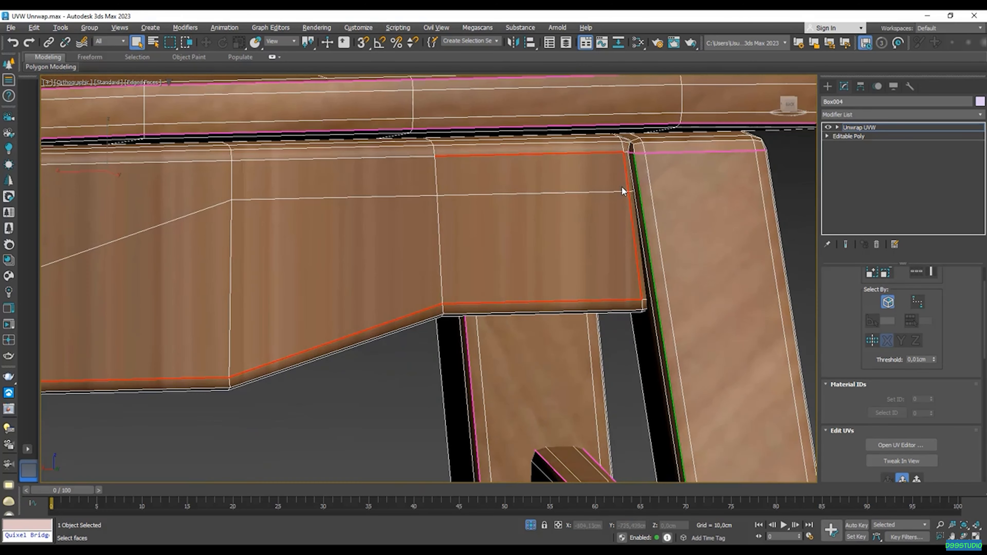
- Add the remaining upper edge segments of the side rail's outer face toward the rear leg
left_click(393, 161, "ctrl")
middle_click_drag(393, 162, 608, 166)
left_click(406, 166, "ctrl")
middle_click_drag(259, 170, 420, 172)
left_click(349, 170, "ctrl")
- Add the vertical edge at the rear end of the side rail's outer face to the selection
key("F3")
scroll(349, 169, "down", 4)
middle_click_drag(349, 170, 333, 175, "alt")
scroll(333, 175, "up", 5)
key("F3")
key("F3")
left_click(330, 178, "ctrl")
- Add the lower edge segments on the inner face of the same side rail to the selection
key("F3")
scroll(320, 279, "down", 5)
middle_click_drag(467, 336, 447, 331, "alt")
scroll(505, 297, "down", 4)
mouse_move(541, 299)
middle_mouse_down("alt")
mouse_move(524, 310)
mouse_move(438, 297)
middle_mouse_up("alt")
scroll(438, 297, "up", 5)
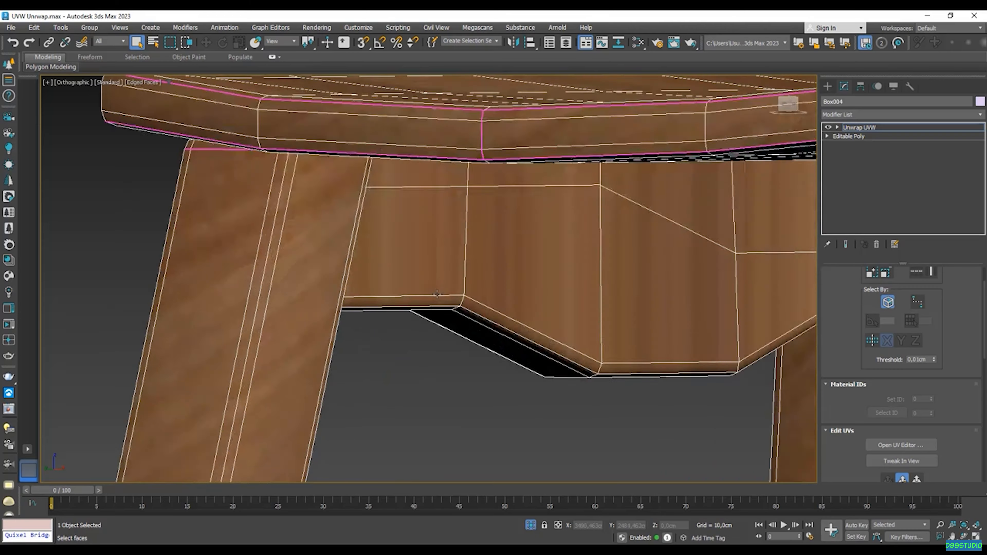
key("F3")
left_click(446, 296, "ctrl")
left_click(533, 330, "ctrl")
middle_click_drag(646, 360, 659, 365, "alt")
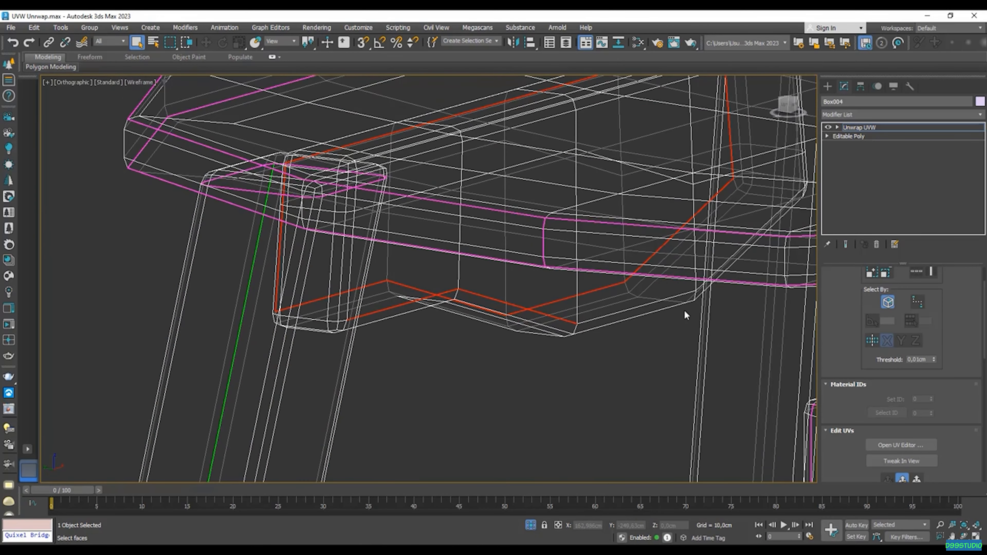
left_click(659, 301, "ctrl")
- Add the rear vertical edge and the upper edges of the side rail's inner face to the selection
middle_click_drag(699, 280, 608, 336)
scroll(673, 275, "up", 2)
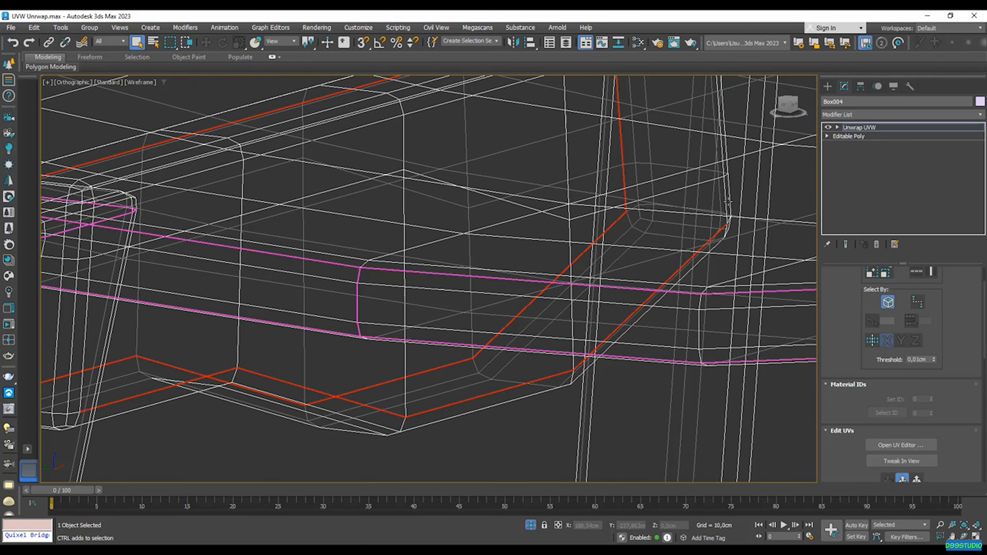
middle_click_drag(723, 179, 698, 253)
left_click(698, 229, "ctrl")
middle_click_drag(695, 190, 698, 236)
double_click(493, 206, "ctrl")
- Add the opposite side rail's outer lower, rear vertical and upper edges to the selection
middle_click_drag(61, 298, 425, 150)
middle_click_drag(429, 199, 479, 176, "alt")
middle_click_drag(247, 264, 380, 160)
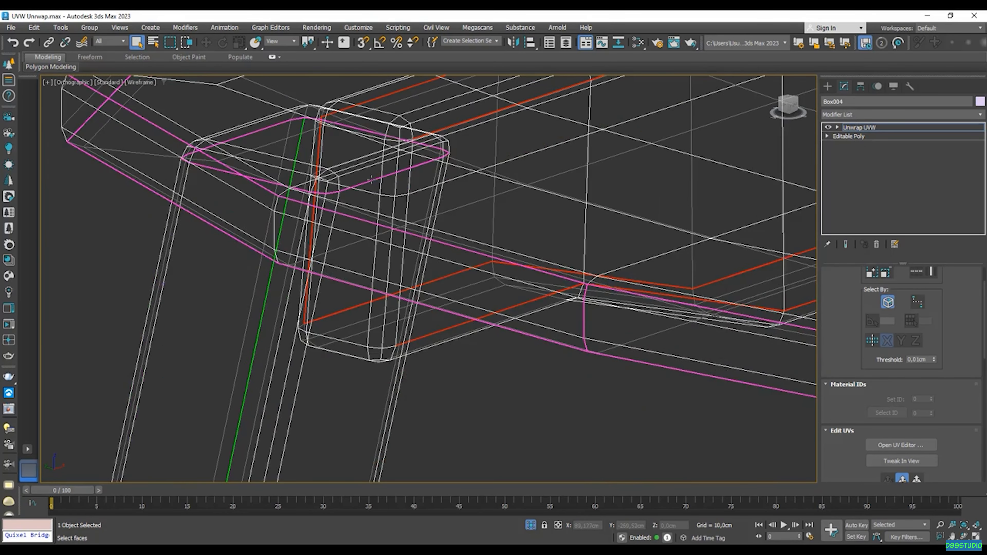
scroll(380, 160, "up", 2)
mouse_move(419, 309)
middle_mouse_down("alt")
mouse_move(326, 321)
mouse_move(364, 353)
mouse_move(506, 310)
mouse_move(471, 264)
mouse_move(493, 251)
middle_mouse_up("alt")
key("F3")
scroll(493, 251, "up", 2)
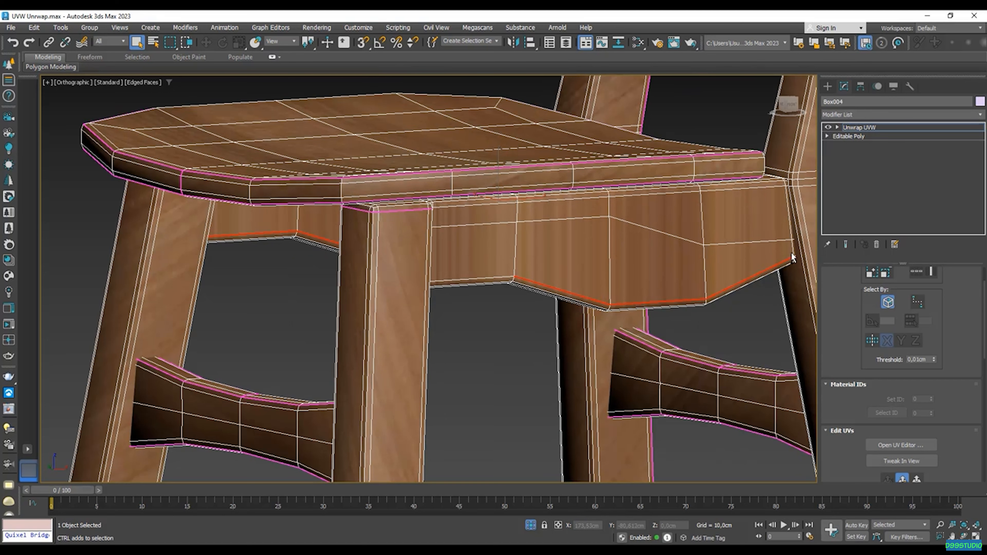
scroll(771, 186, "up", 2)
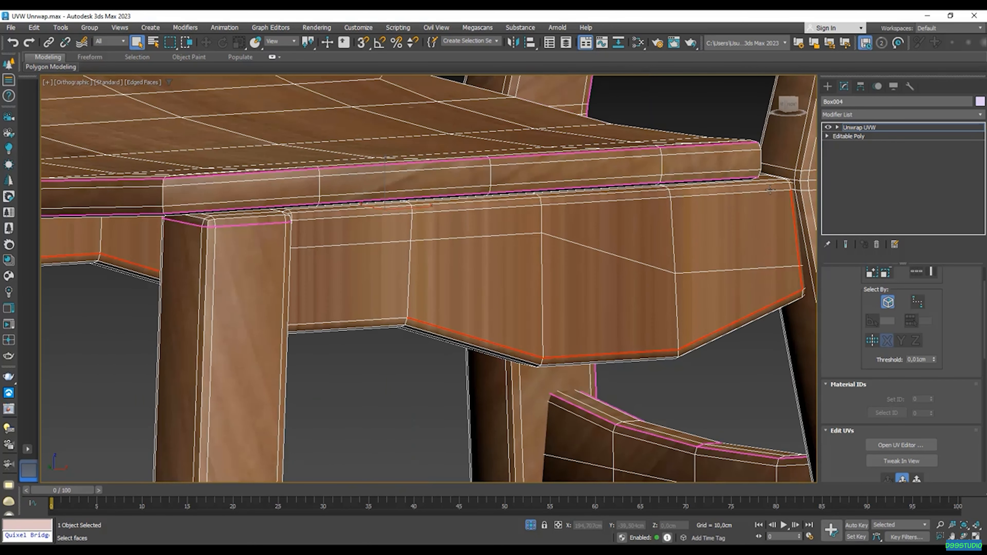
left_click(769, 192, "ctrl")
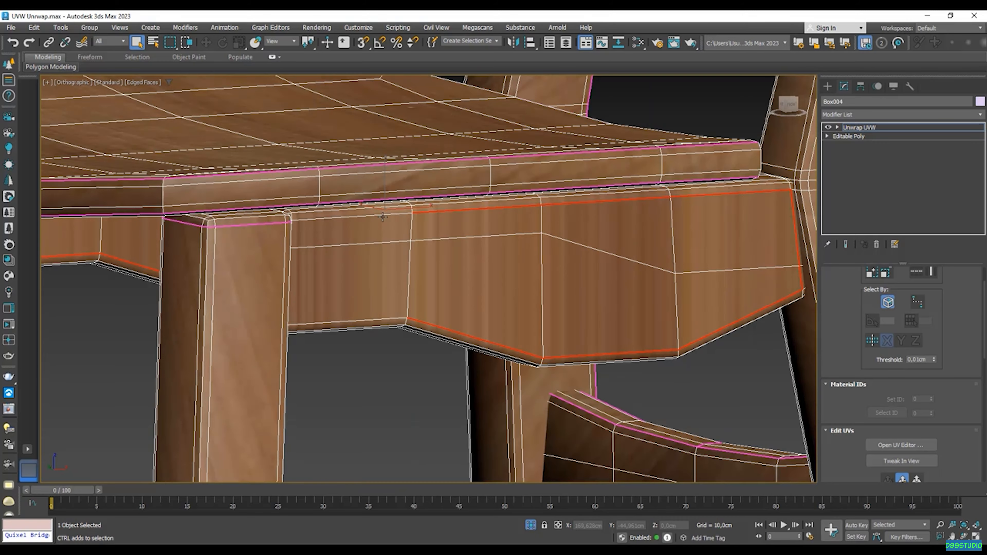
- Add the second side rail's outer vertical edge and lower edge segment beside the front leg
key("F3")
mouse_move(382, 223)
middle_mouse_down("alt")
mouse_move(278, 260)
mouse_move(244, 253)
mouse_move(349, 224)
middle_mouse_up("alt")
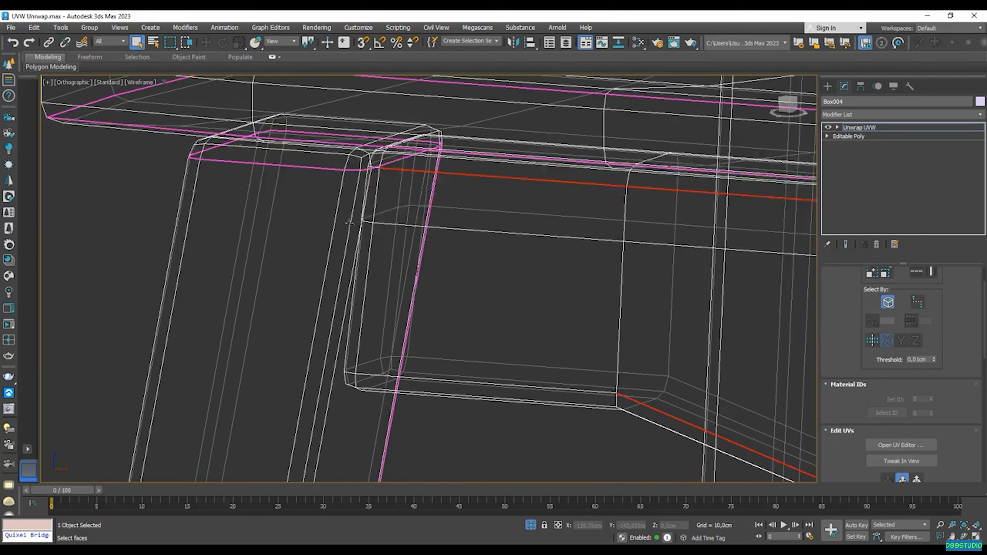
middle_click_drag(381, 173, 393, 222, "alt")
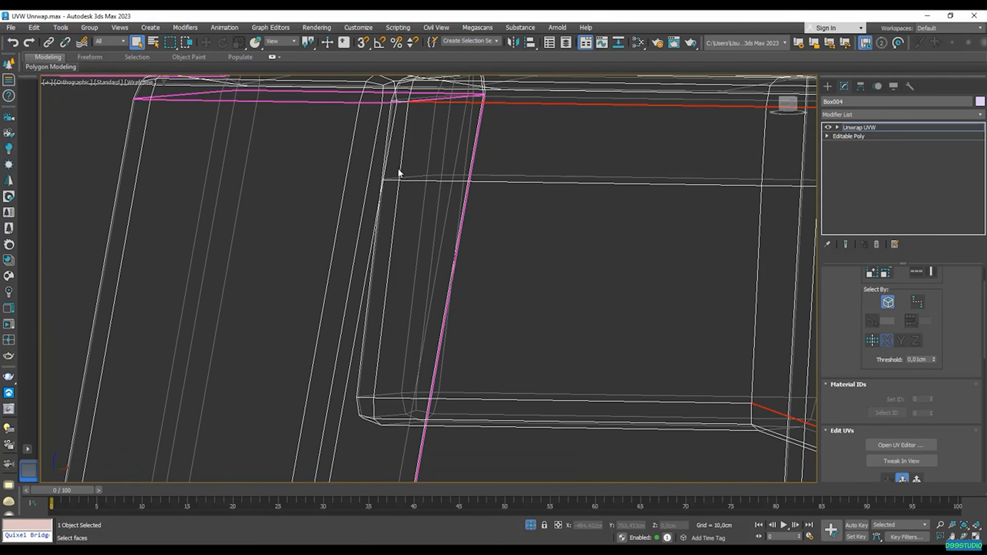
left_click(393, 228, "ctrl")
left_click(422, 400, "ctrl")
- Add edges on the second side rail's inner face to the selection, working along its lower outline
mouse_move(422, 401)
middle_mouse_down("alt")
mouse_move(441, 360)
mouse_move(463, 370)
mouse_move(587, 346)
mouse_move(195, 328)
middle_mouse_up("alt")
key("F3")
mouse_move(537, 307)
middle_mouse_down("alt")
mouse_move(571, 355)
mouse_move(601, 326)
mouse_move(604, 346)
middle_mouse_up("alt")
key("F3")
left_click(477, 352, "ctrl")
left_click(459, 368, "ctrl")
- Continue the second side rail's inner-face outline selection around its end and along its upper edge
middle_click_drag(459, 368, 686, 235, "alt")
left_click(705, 350, "ctrl")
left_click(679, 198, "ctrl")
middle_click_drag(360, 278, 523, 235)
left_click(522, 235, "ctrl")
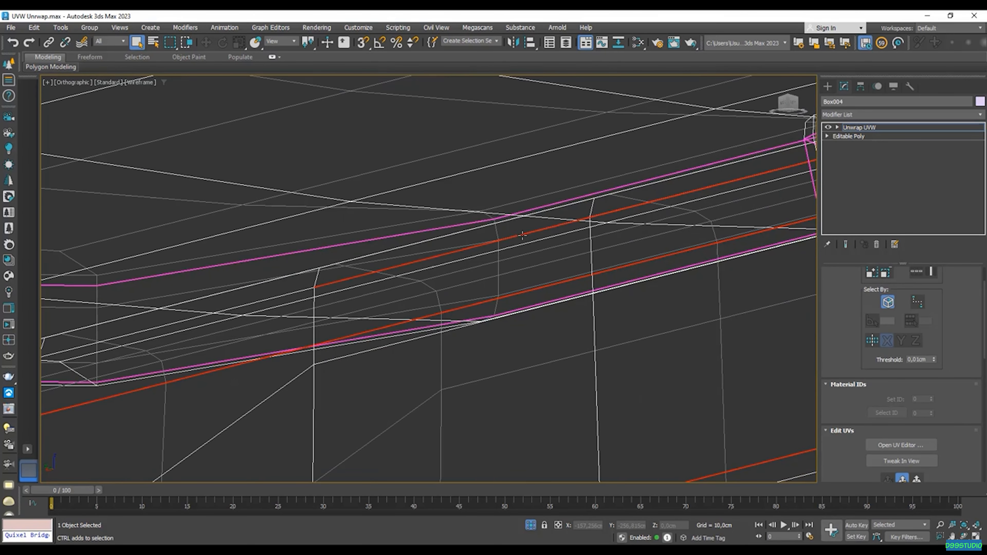
left_click(268, 297, "ctrl")
- Add the missing upper edge segment near the second side rail's end to the selection
scroll(397, 260, "down", 5)
middle_click_drag(396, 260, 425, 259, "alt")
scroll(268, 267, "up", 4)
key("F3")
scroll(303, 274, "up", 2)
key("F3")
scroll(348, 272, "down", 5)
middle_click_drag(348, 272, 327, 281, "alt")
scroll(557, 225, "up", 3)
middle_click_drag(557, 225, 461, 221)
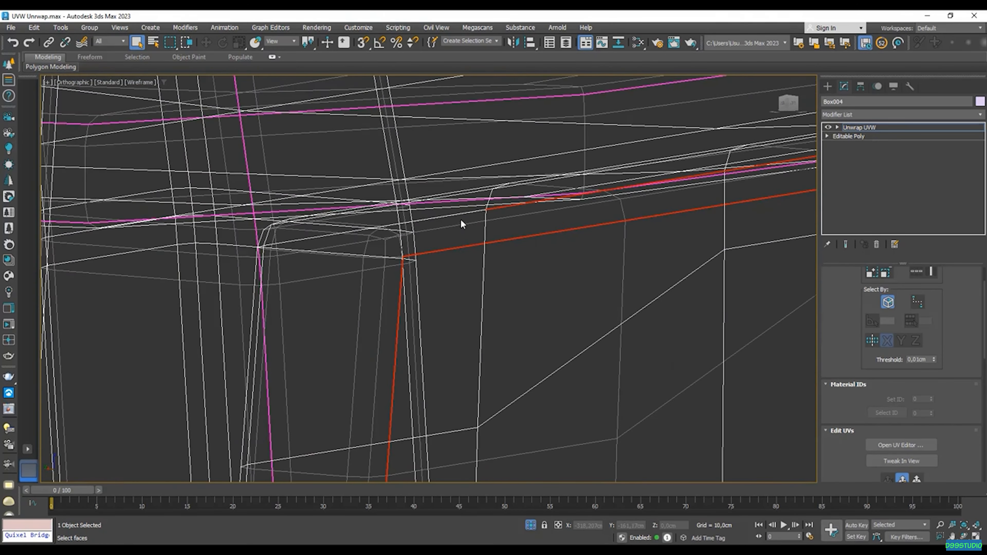
scroll(459, 210, "up", 2)
left_click(458, 208, "ctrl")
- Add the remaining end edge to complete the second side rail's selected face outlines
middle_click_drag(264, 256, 293, 187)
scroll(293, 188, "down", 3)
middle_click_drag(293, 280, 318, 271, "alt")
scroll(306, 276, "up", 2)
left_click(309, 320, "ctrl")
scroll(309, 320, "down", 4)
scroll(300, 328, "up", 3)
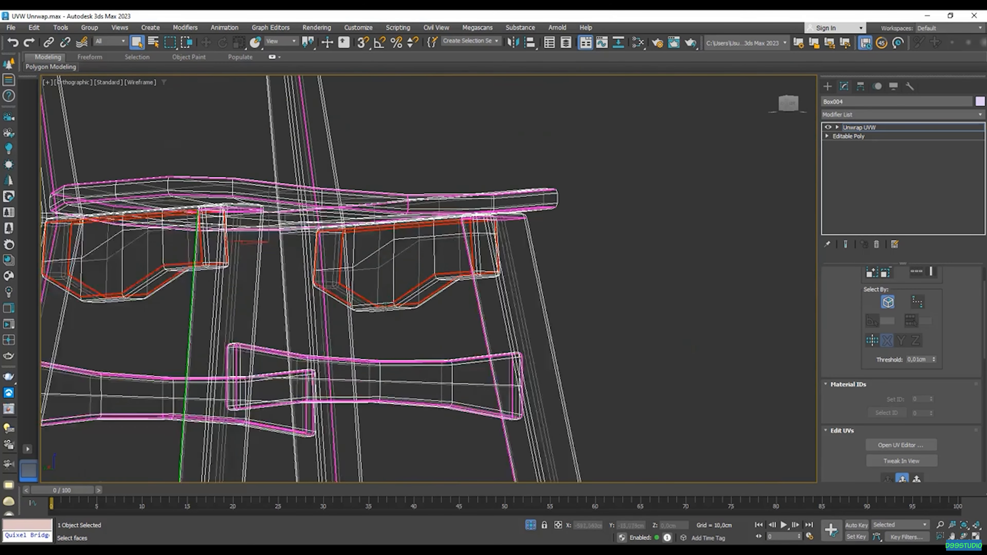
- Add the edges crossing the first side rail's upper side near its middle to the selection
scroll(385, 308, "up", 2)
scroll(391, 301, "down", 6)
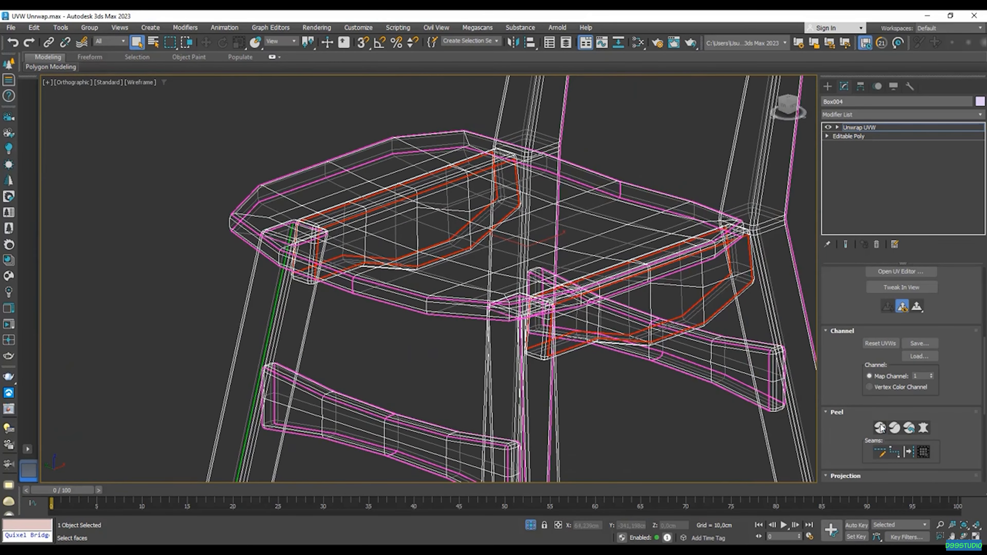
scroll(639, 259, "up", 4)
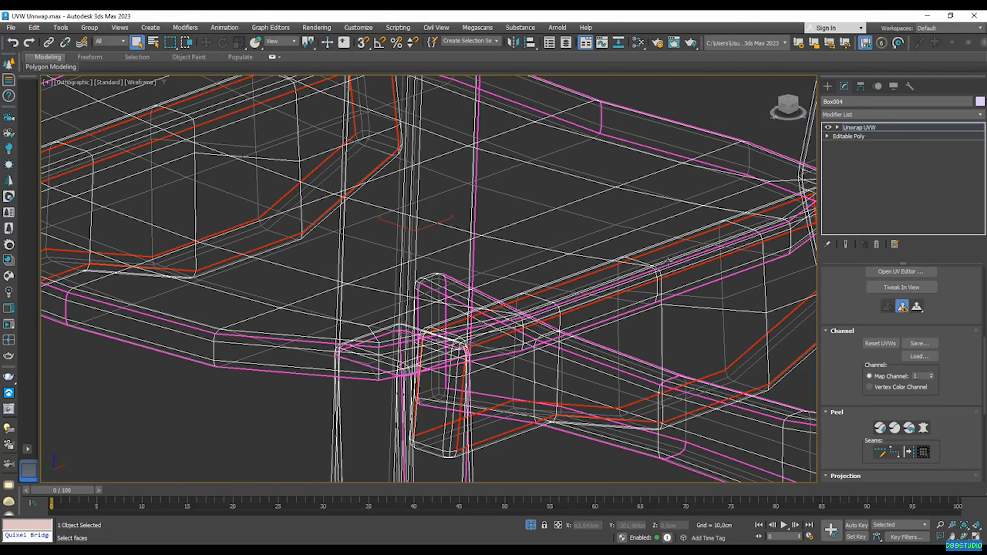
scroll(666, 260, "up", 6)
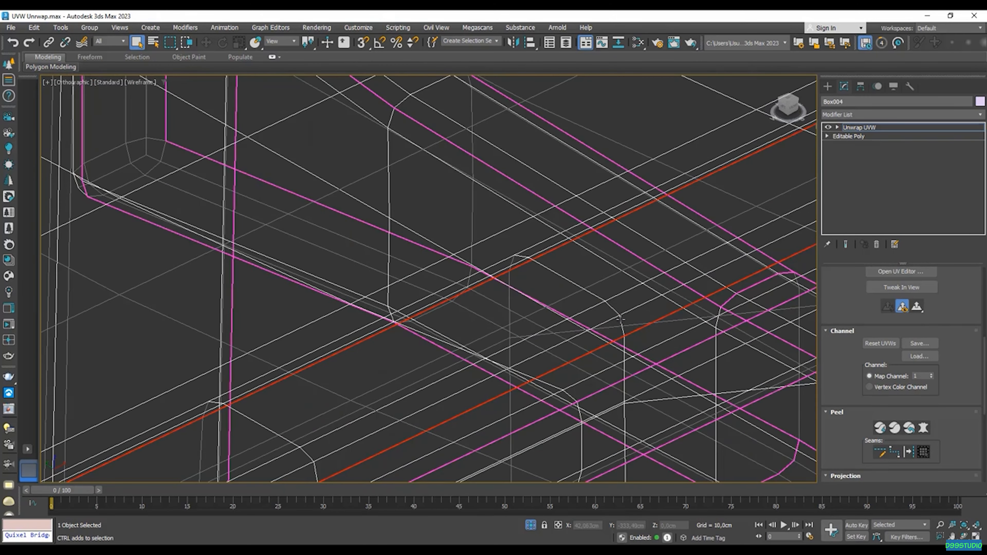
middle_click_drag(554, 274, 561, 199, "alt")
left_click(562, 197, "ctrl")
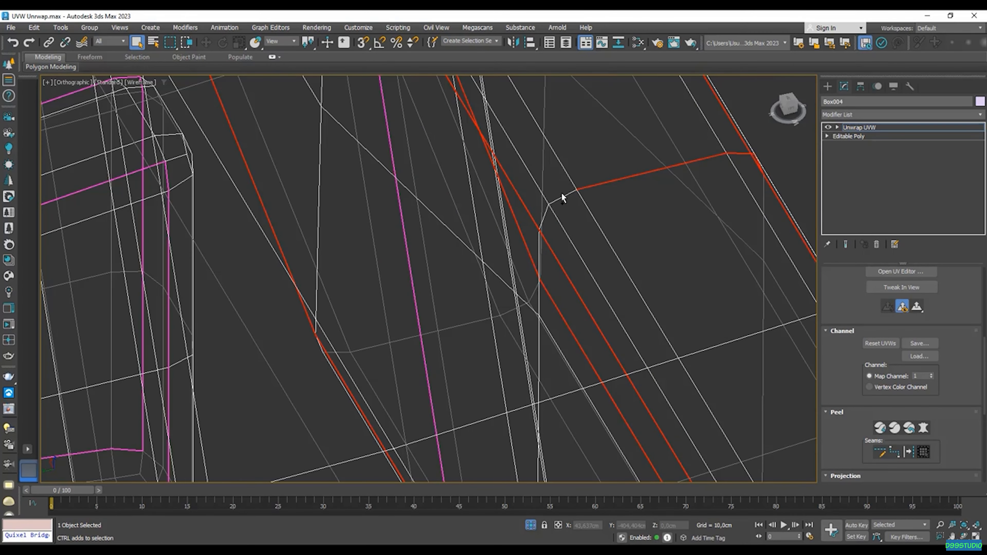
- Add the edges crossing the first side rail's underside to the selection, linking its inner and outer outlines
scroll(550, 215, "down", 8)
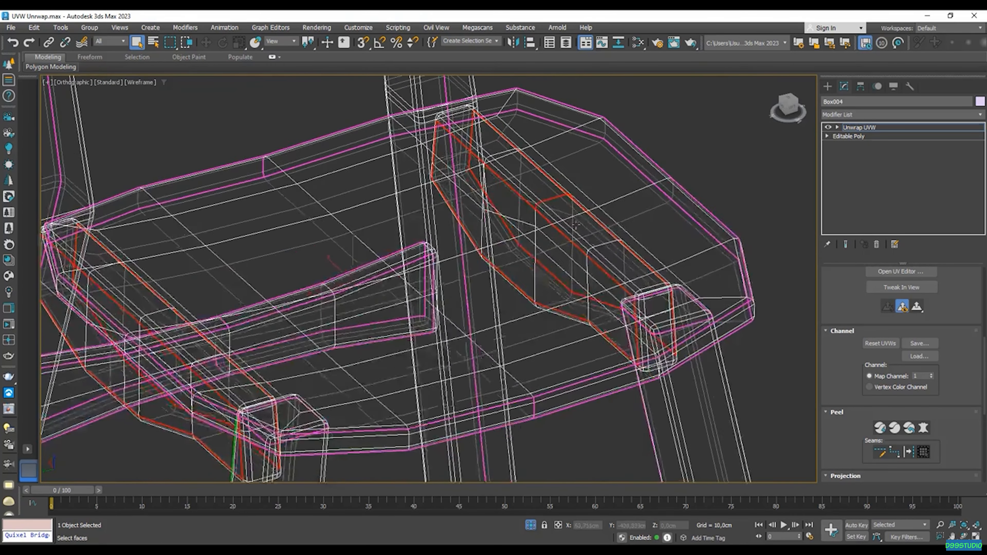
middle_click_drag(563, 273, 526, 260, "alt")
scroll(531, 265, "up", 8)
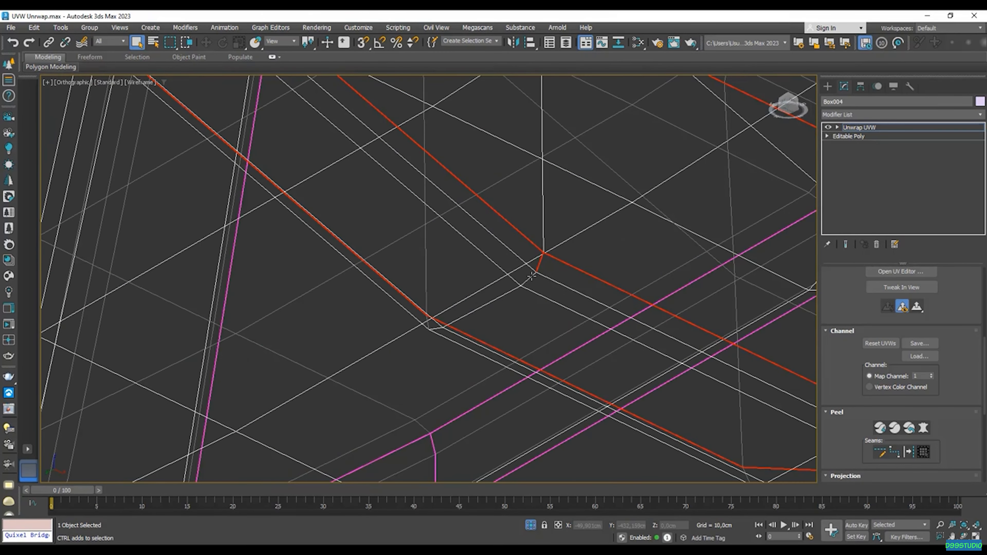
left_click(491, 304)
left_click(440, 328)
scroll(447, 330, "down", 4)
middle_click_drag(450, 333, 578, 203, "alt")
scroll(542, 299, "up", 8)
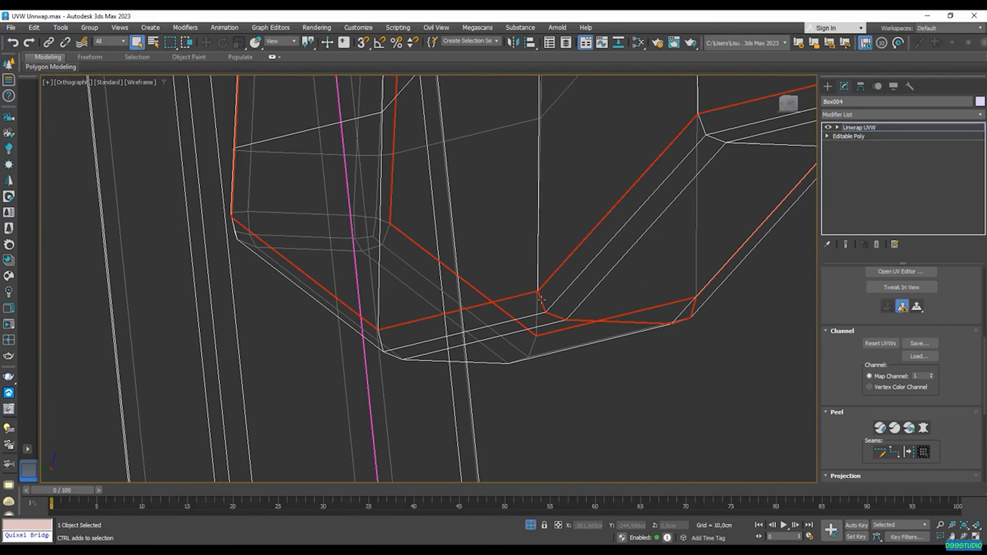
- Add the edges crossing the opposite side rail's underside between its two face outlines to the selection
scroll(552, 302, "down", 8)
mouse_move(580, 303)
middle_mouse_down("alt")
mouse_move(563, 309)
mouse_move(578, 311)
mouse_move(567, 318)
middle_mouse_up("alt")
scroll(563, 308, "up", 2)
scroll(563, 308, "down", 2)
middle_click_drag(251, 297, 469, 333)
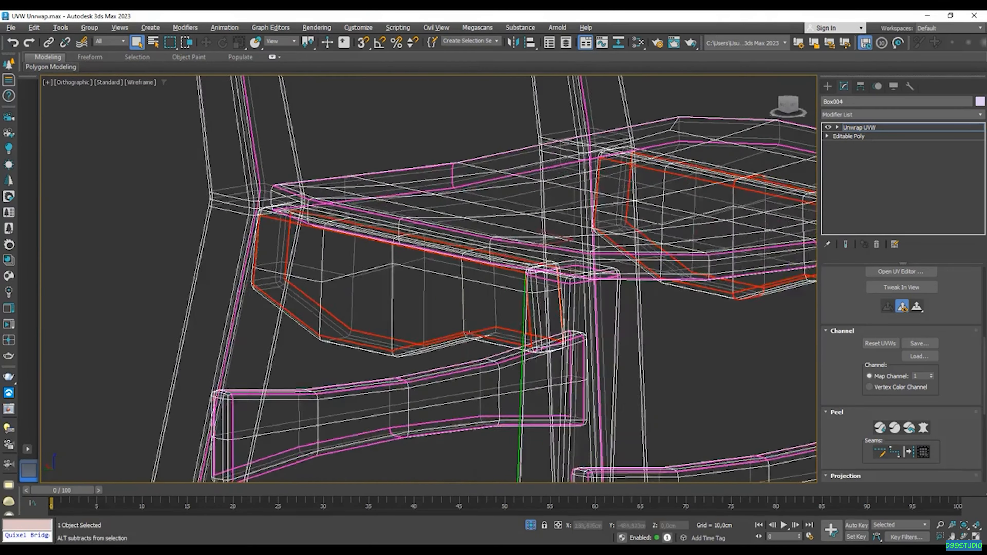
scroll(466, 333, "up", 10)
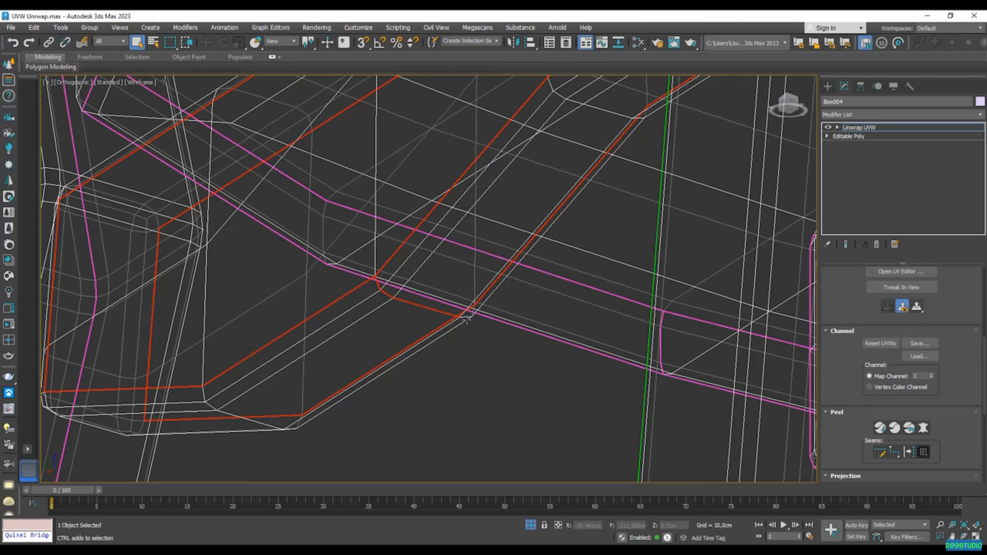
middle_click_drag(467, 318, 408, 356, "alt")
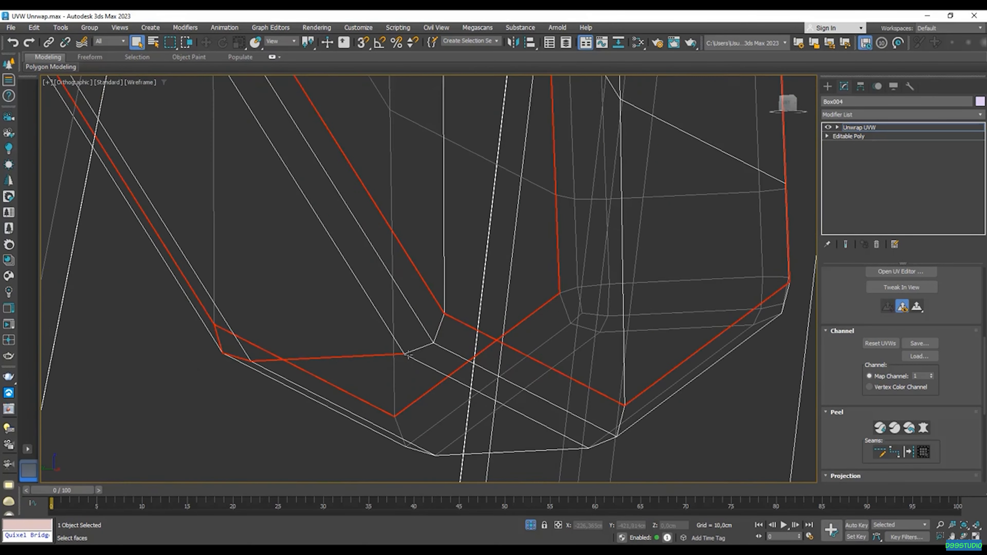
- Add the edges crossing the opposite side rail's upper side near its middle, undoing the wrong pick
scroll(438, 334, "down", 5)
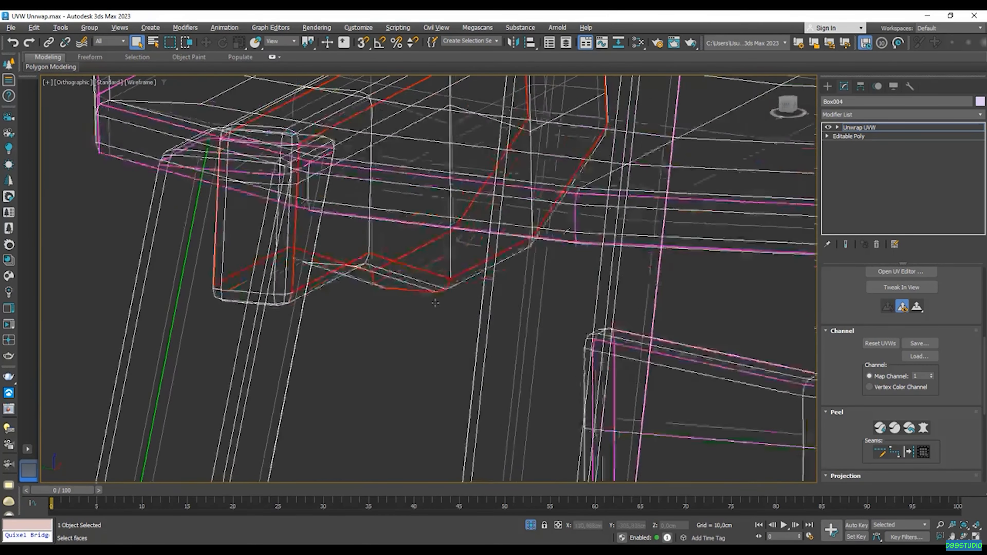
middle_click_drag(437, 299, 430, 370, "alt")
scroll(443, 225, "up", 3)
middle_click_drag(443, 225, 427, 302)
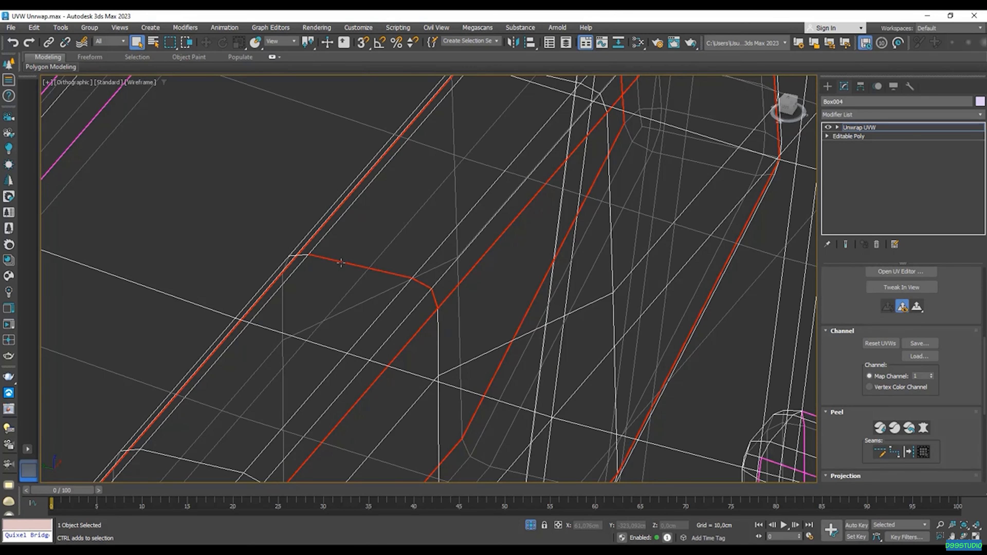
scroll(310, 263, "down", 2)
key("ctrl+z")
middle_click_drag(304, 259, 509, 129, "alt")
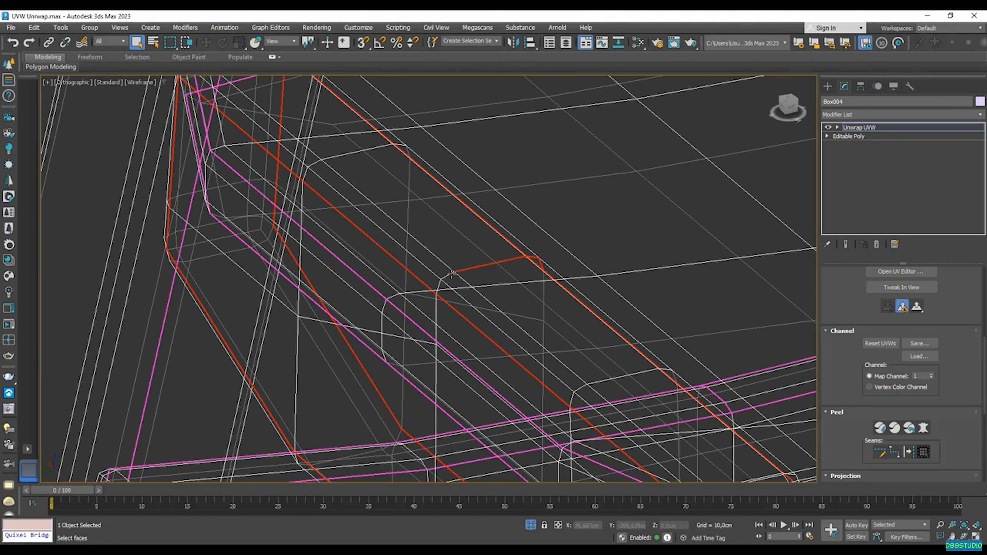
scroll(451, 273, "up", 3)
scroll(434, 294, "down", 5)
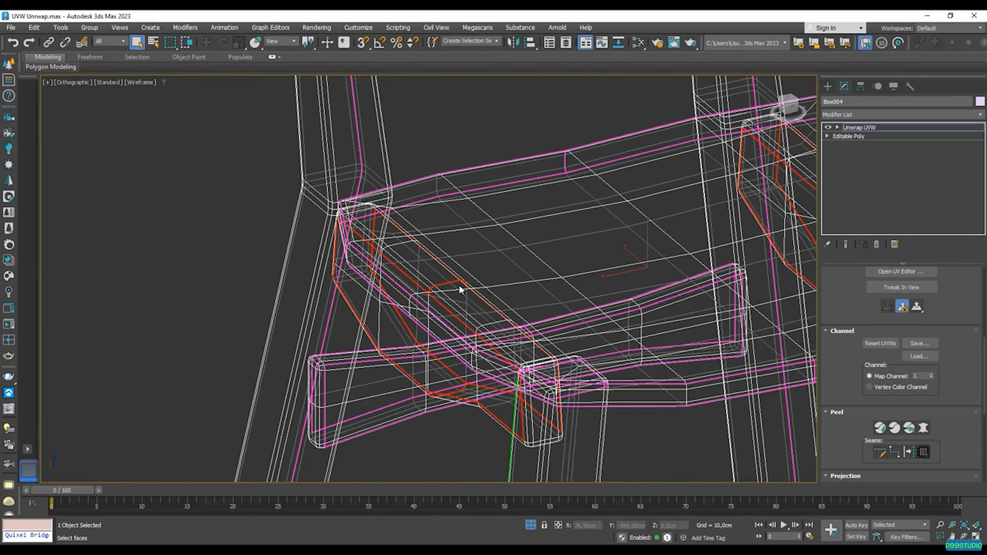
- Convert the selected side rail edges to seams and run Quick Peel on the UVs
left_click_drag(851, 430, 854, 409)
left_click(910, 428)
left_click(881, 404)
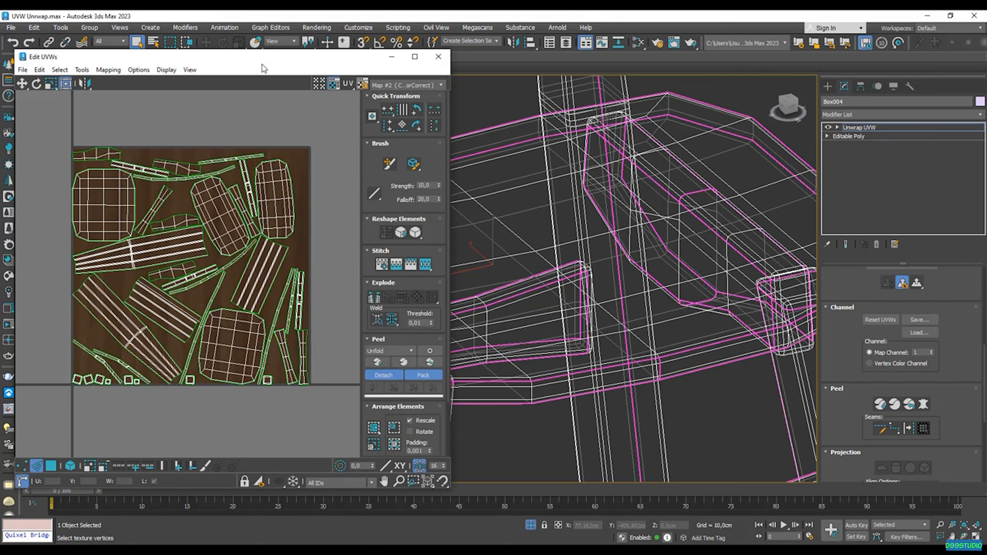
- Repack all the chair's UV islands within the texture square
left_click_drag(264, 69, 300, 70)
left_click(430, 446)
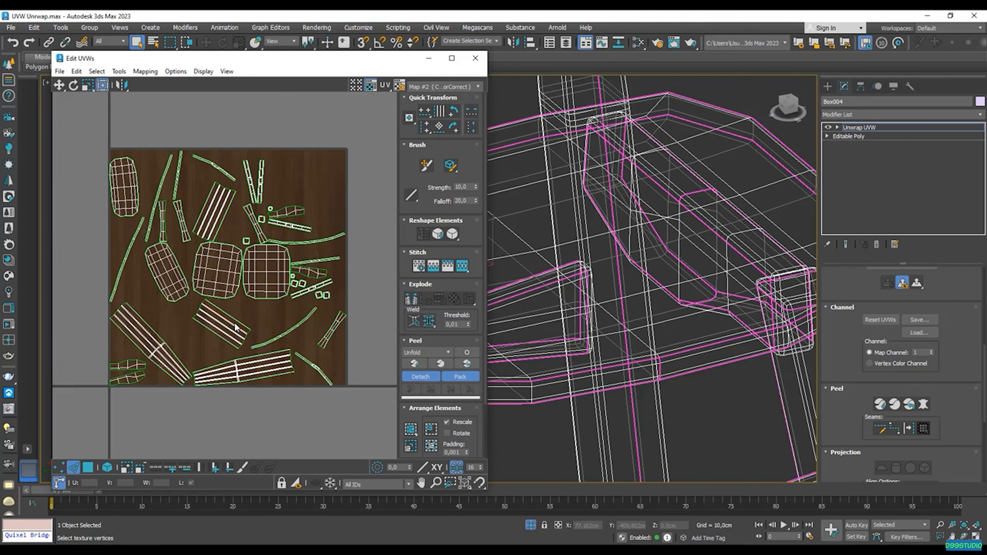
left_click(648, 257)
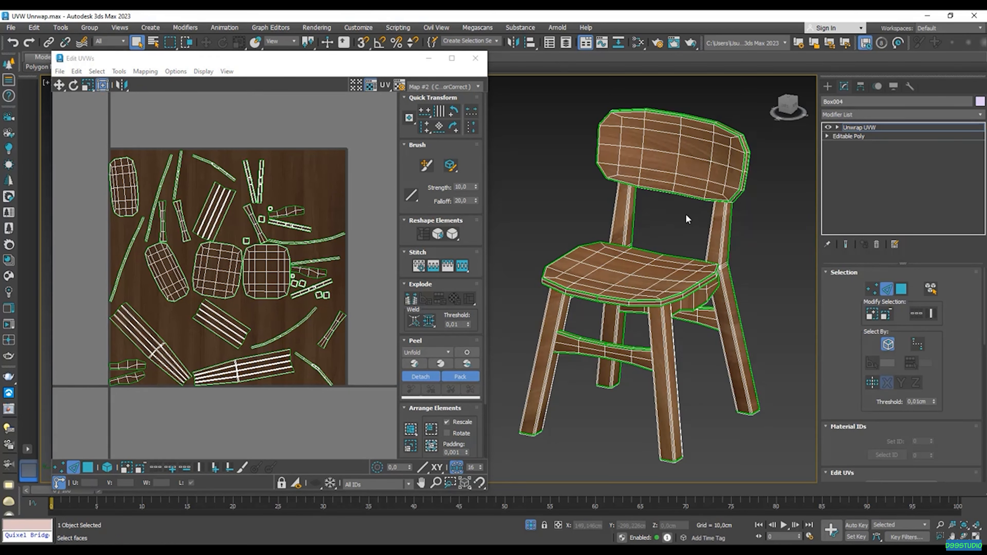
- Select a lengthwise edge loop on the upright backrest island and straighten the island with Align to Edge
scroll(155, 173, "up", 6)
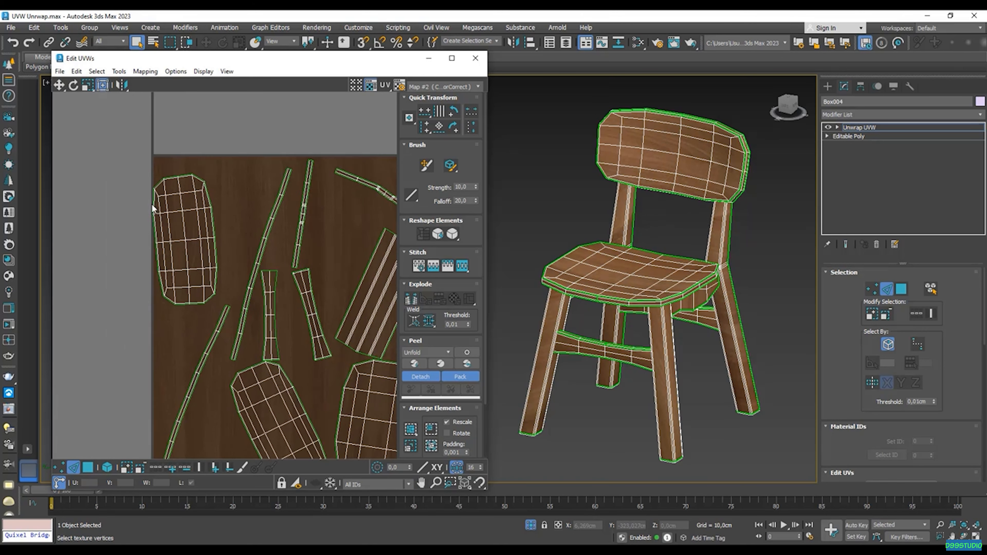
double_click(162, 273)
scroll(156, 229, "up", 2)
middle_click_drag(155, 234, 174, 248)
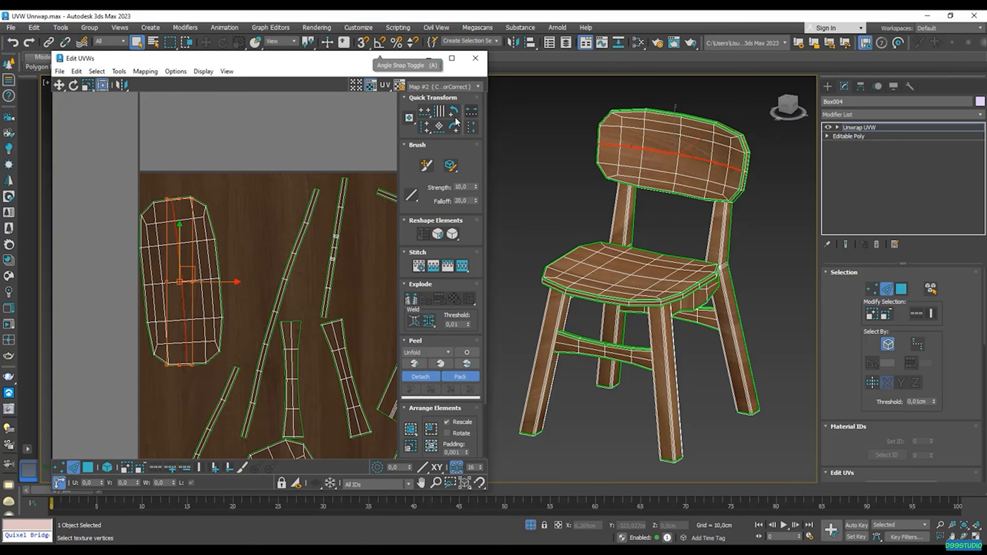
left_click(440, 127)
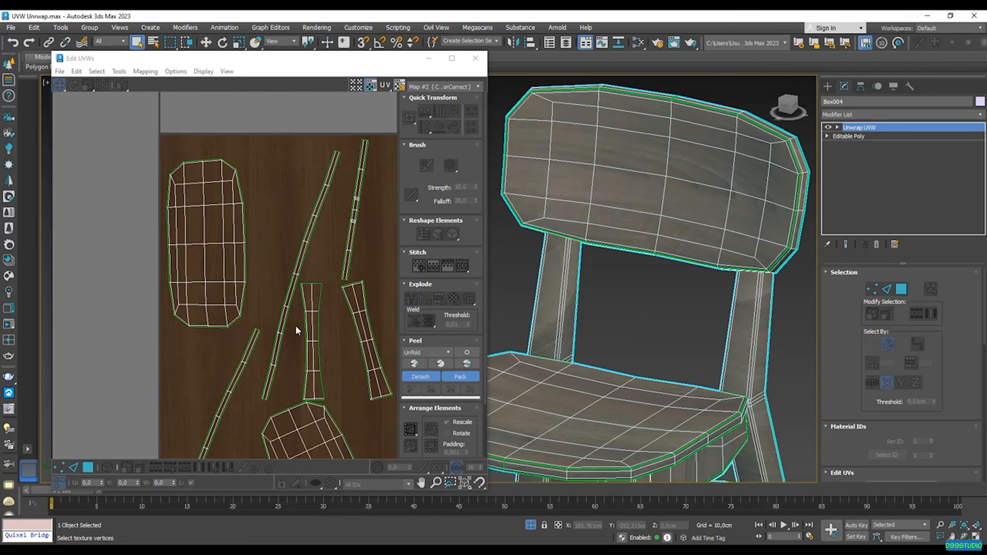
- Straighten the long slanted strip island below the backrest island to vertical by aligning it to one of its edges
scroll(332, 298, "down", 3)
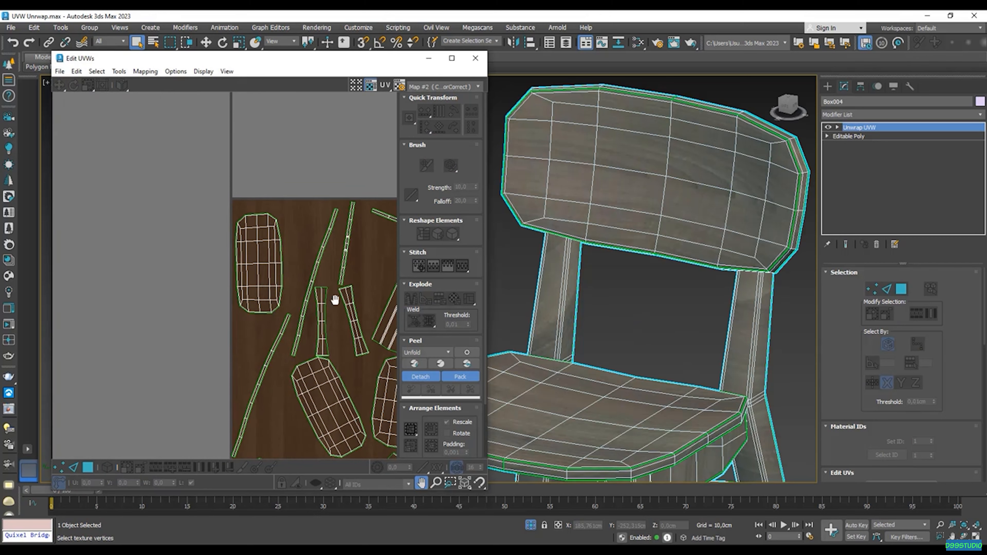
middle_click_drag(303, 367, 256, 335)
scroll(197, 298, "up", 2)
middle_click_drag(199, 300, 237, 252)
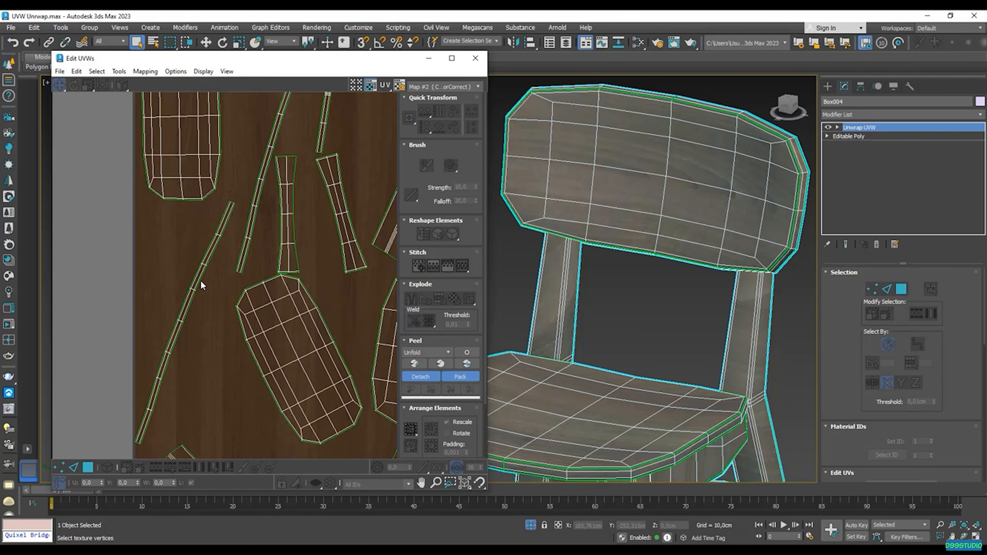
scroll(231, 276, "up", 2)
left_click(74, 468)
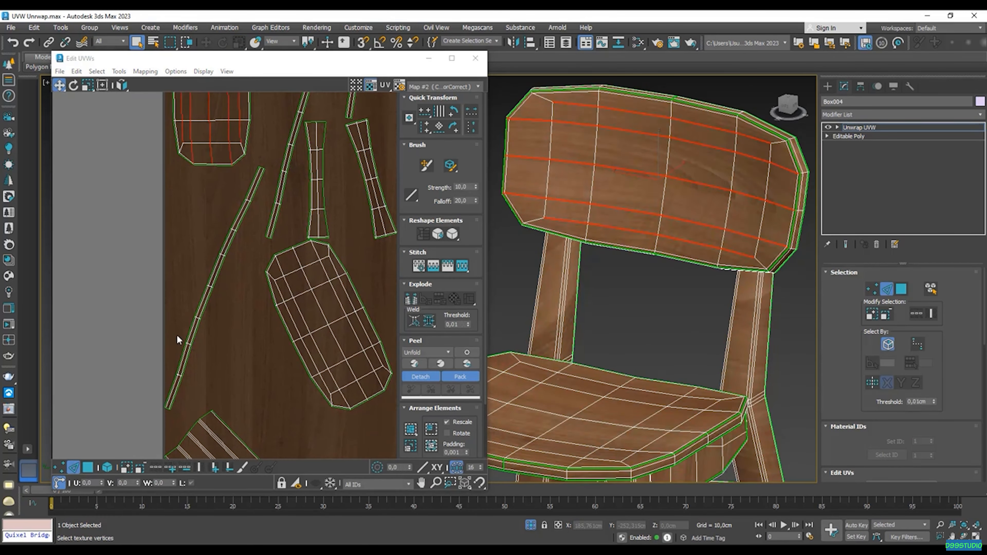
scroll(177, 337, "up", 1)
left_click(184, 383)
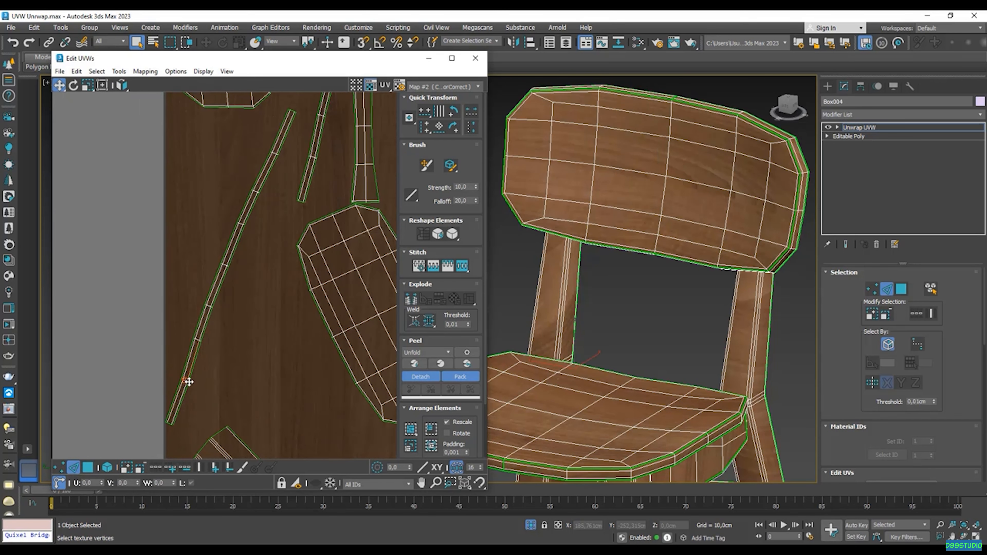
scroll(175, 400, "up", 3)
left_click(438, 127)
scroll(198, 287, "down", 3)
- Examine the wood grain on the chair's seat edge, side rail and legs in the shaded view
scroll(654, 314, "down", 8)
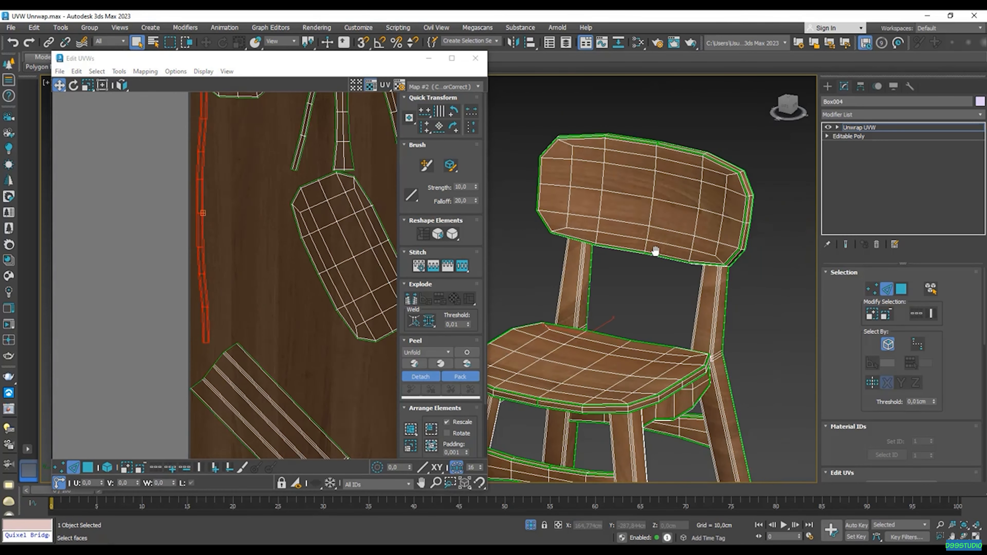
scroll(644, 312, "up", 6)
mouse_move(644, 312)
middle_mouse_down("alt")
mouse_move(633, 315)
mouse_move(754, 323)
mouse_move(781, 304)
middle_mouse_up("alt")
key("F3")
scroll(553, 283, "up", 5)
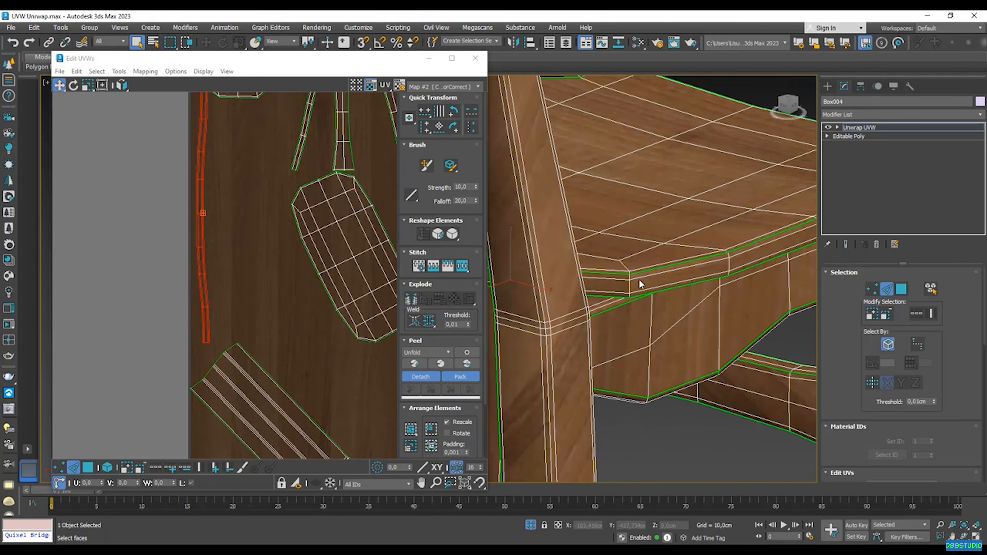
scroll(626, 310, "down", 5)
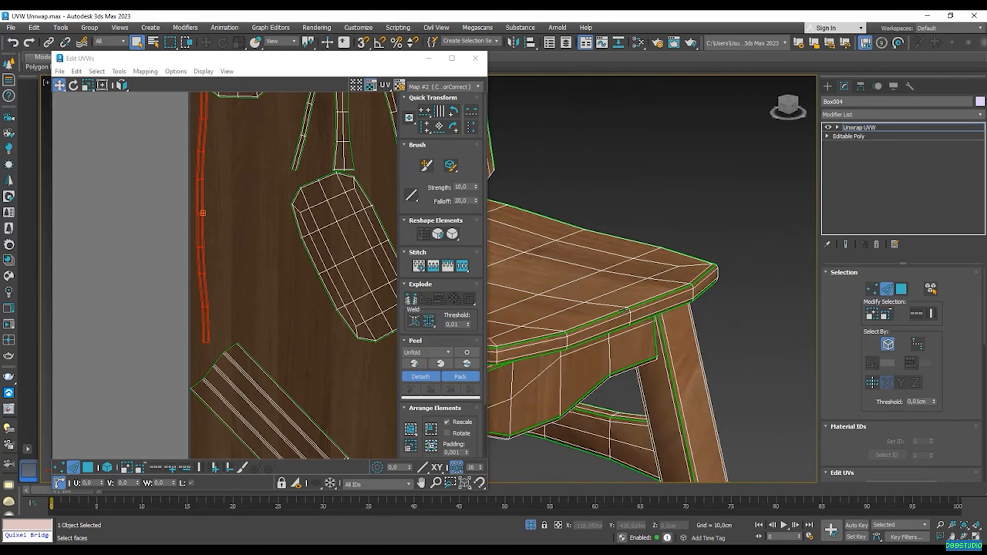
scroll(625, 307, "up", 5)
- Align the second long strip island, beside the waisted stretcher island, vertically using its lower end edge
scroll(293, 263, "down", 5)
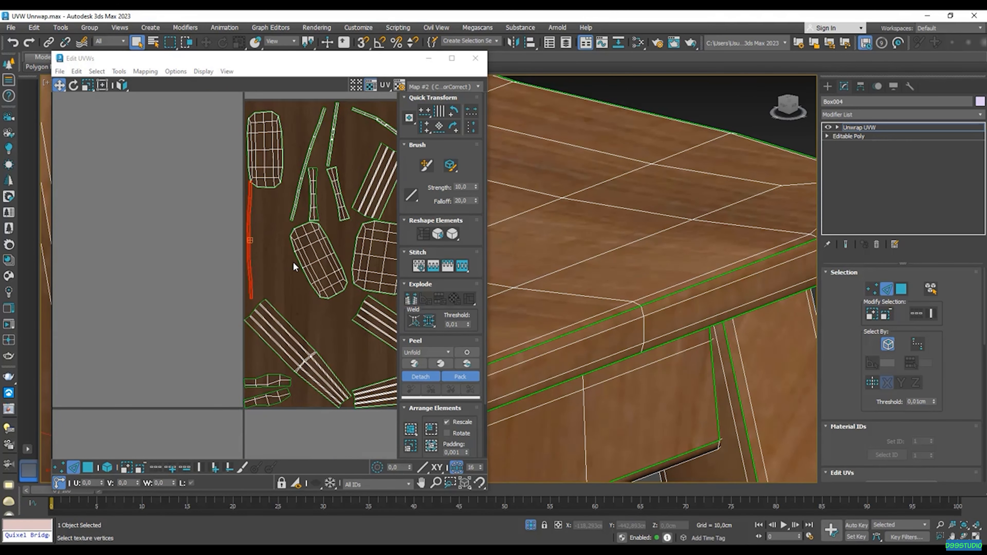
scroll(263, 249, "up", 2)
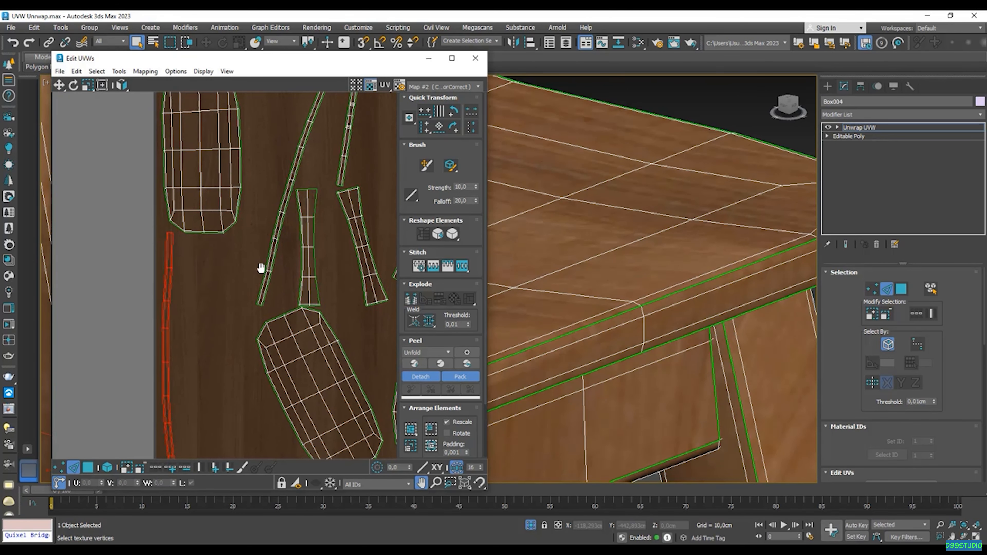
scroll(255, 336, "up", 2)
left_click(255, 335)
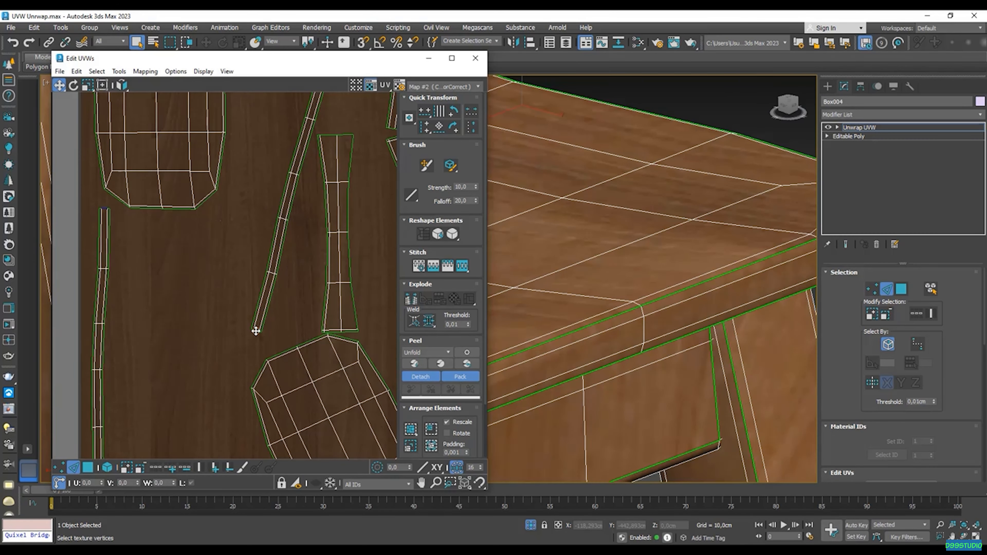
left_click(439, 127)
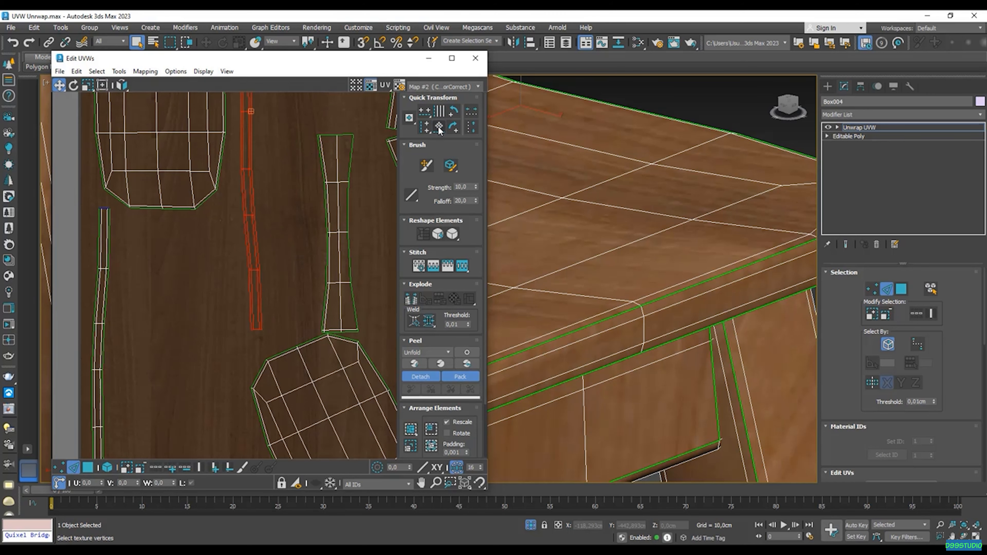
- Align the slanted strip island above the tilted stretcher island vertically using one of its edges
scroll(253, 253, "down", 3)
middle_click_drag(326, 140, 288, 231)
scroll(289, 230, "up", 2)
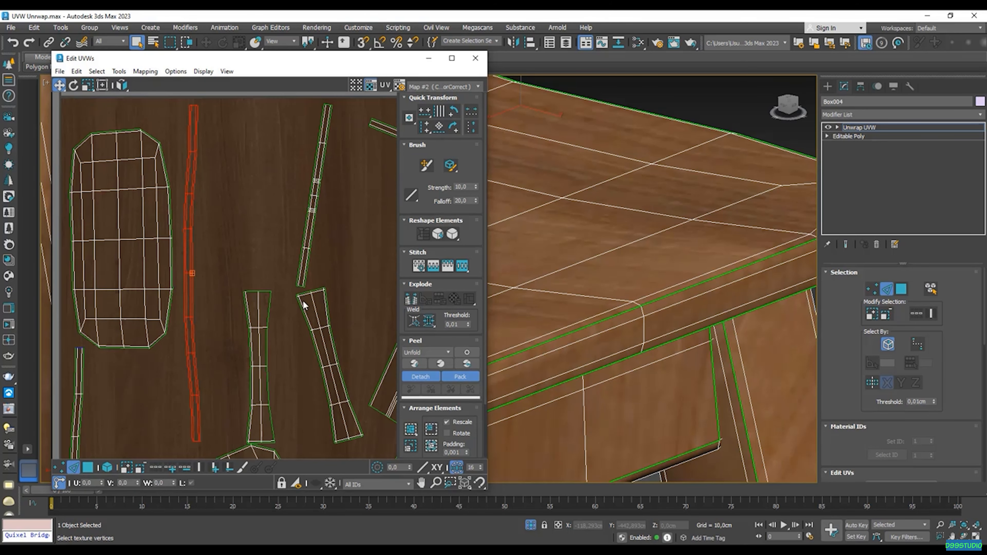
left_click(302, 283)
left_click(437, 128)
- Straighten the nearly upright waisted stretcher island by aligning it to one of its edges
scroll(334, 221, "down", 1)
scroll(295, 298, "up", 3)
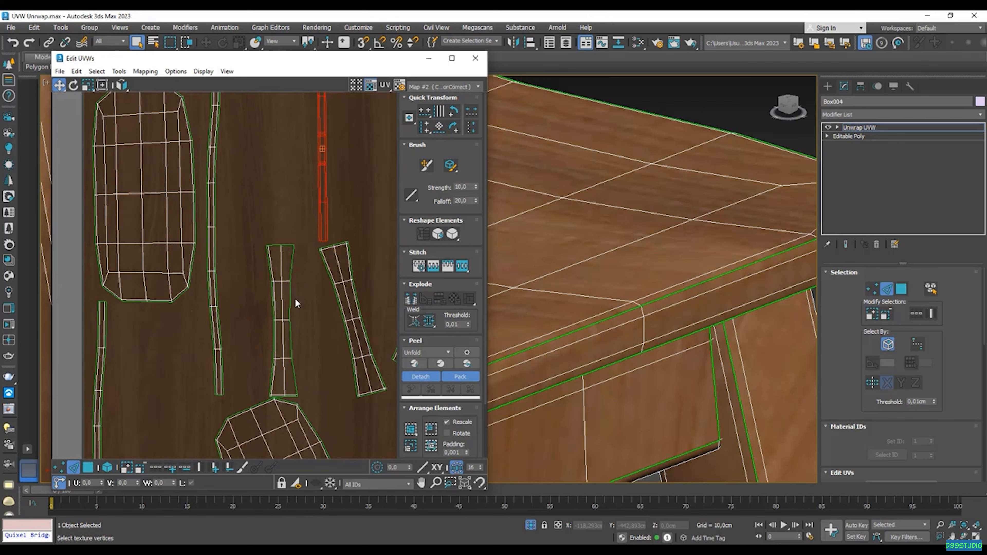
left_click(284, 277)
left_click(438, 127)
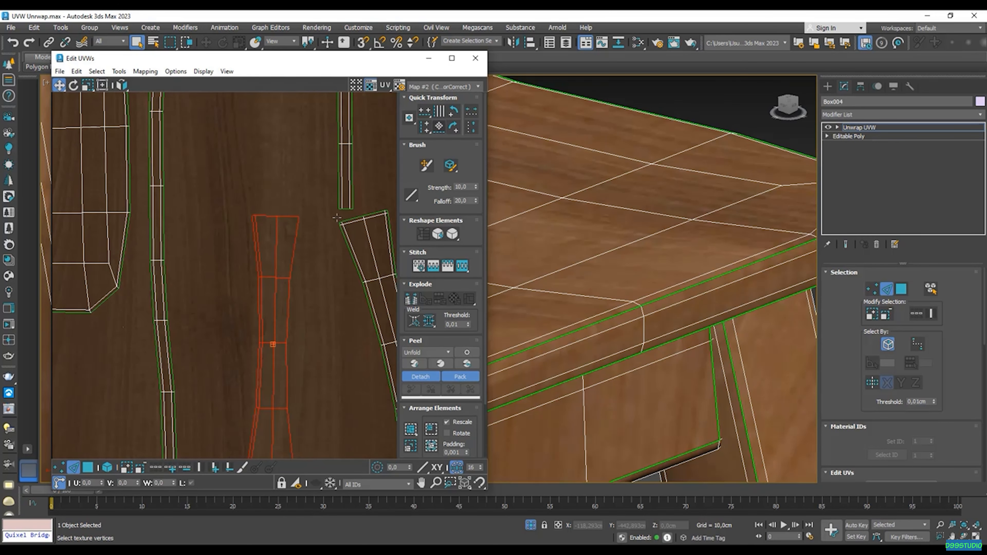
- Select an edge on the tilted waisted stretcher island for vertical alignment
scroll(303, 249, "down", 2)
scroll(298, 245, "up", 2)
left_click(303, 248)
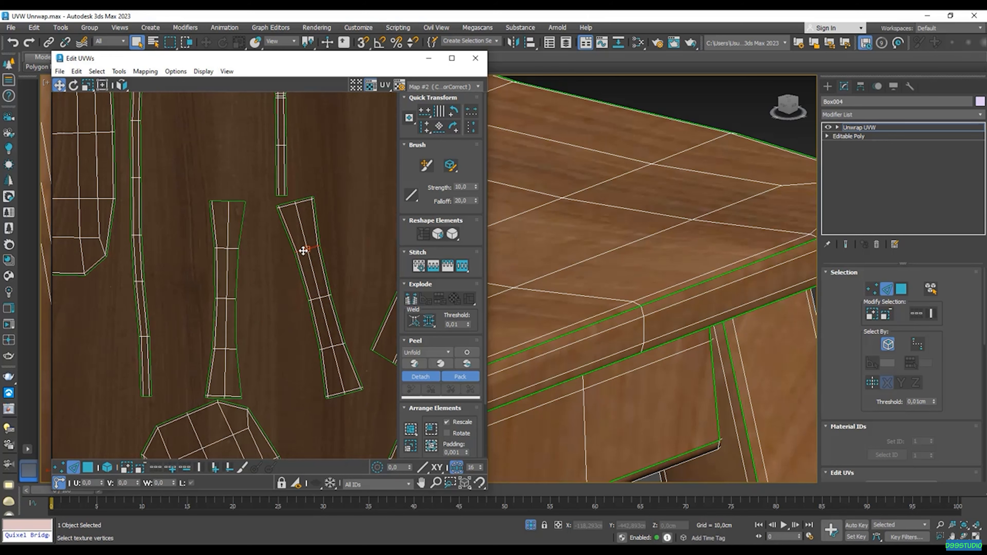
- Align the slanted tapered UV shell to its selected edge so it stands vertically beside the matching shell
left_click(438, 129)
scroll(332, 230, "down", 4)
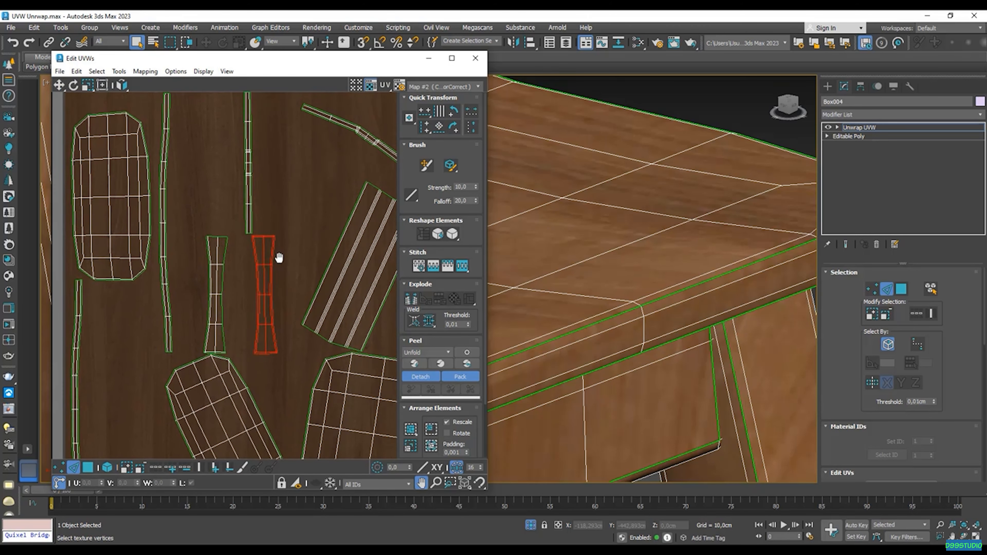
scroll(296, 250, "up", 3)
scroll(296, 270, "down", 2)
scroll(286, 249, "up", 2)
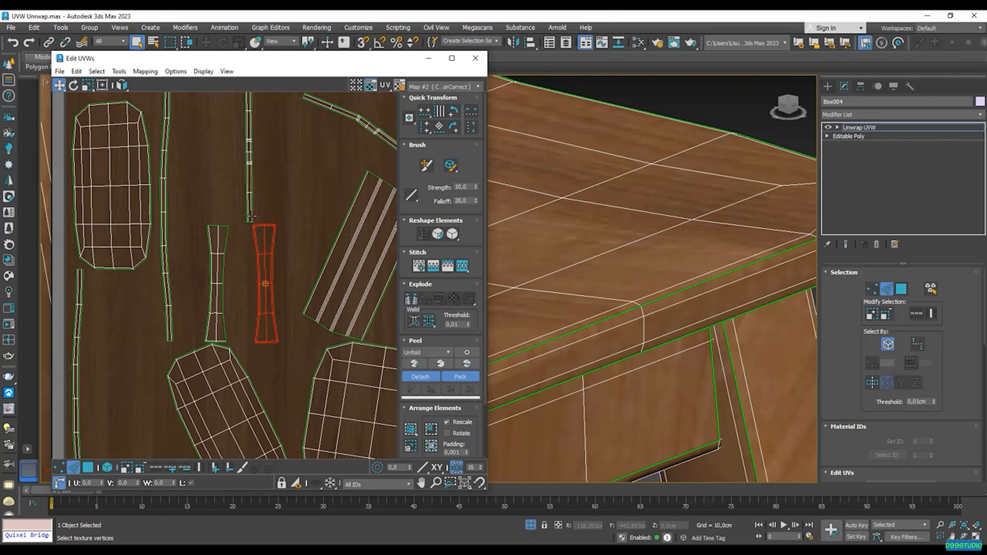
- Align the tilted elongated rounded shell below the two tapered shells to one of its edges so it stands upright
scroll(257, 327, "down", 2)
middle_click_drag(220, 379, 225, 269)
left_click(225, 272)
scroll(225, 265, "up", 2)
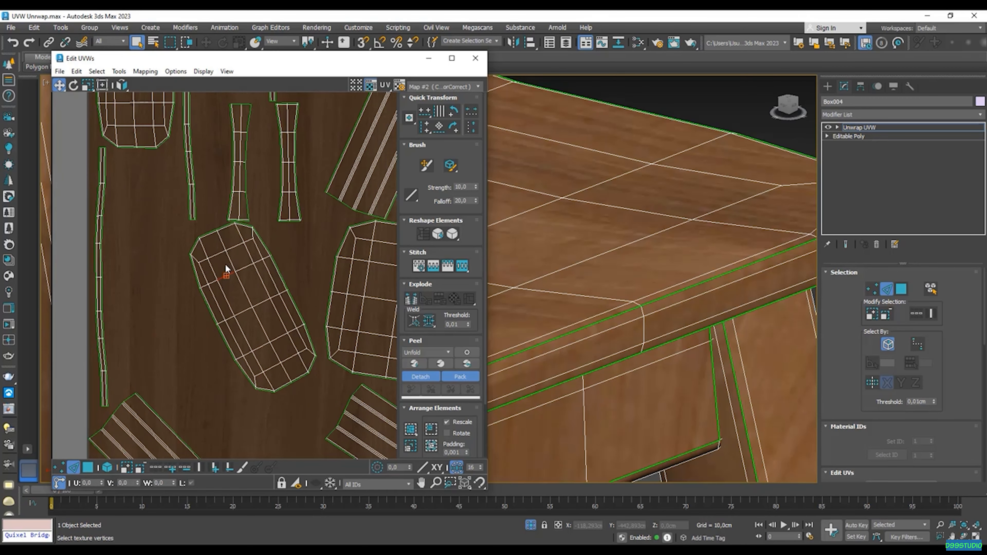
double_click(241, 268)
left_click(439, 127)
- Align the first tilted seat shell to one of its edges and check the wood grain on the whole chair
middle_click_drag(282, 269, 296, 255)
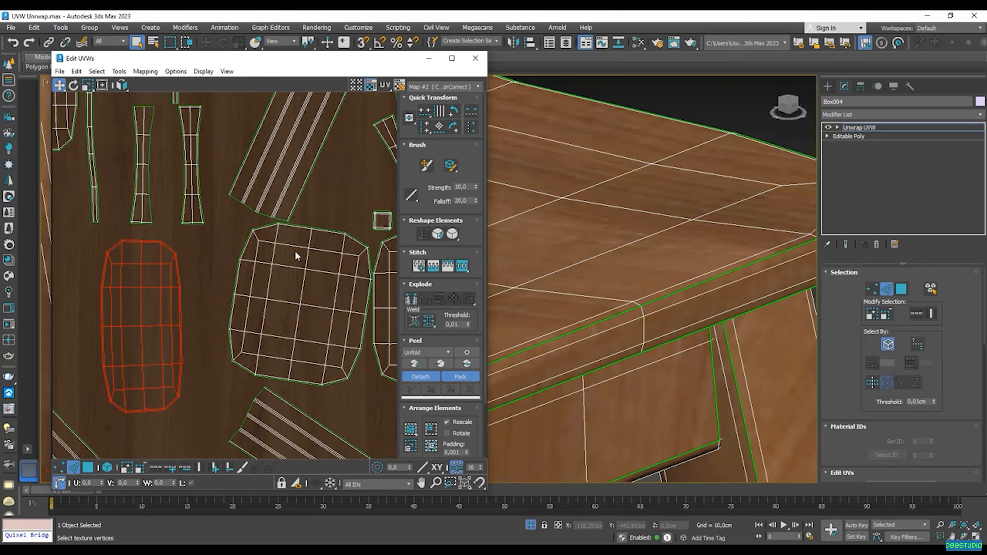
double_click(296, 267)
left_click(439, 126)
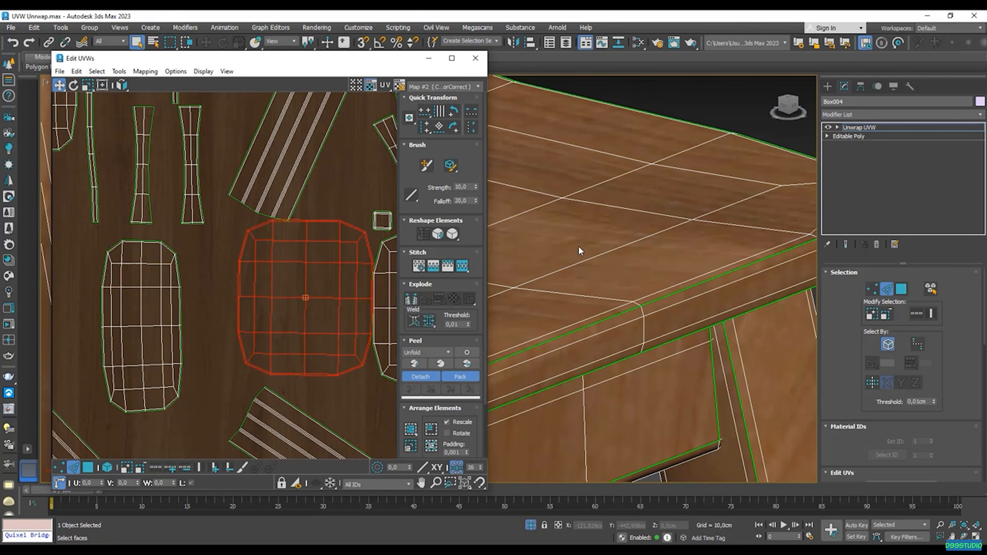
scroll(633, 267, "down", 5)
middle_click_drag(632, 266, 616, 242, "alt")
scroll(685, 137, "down", 3)
scroll(293, 273, "down", 3)
- Align the second seat shell, beside the first one, to its centre edge so its grid runs straight
middle_click_drag(293, 272, 210, 271)
scroll(210, 271, "up", 2)
left_click(326, 274)
double_click(327, 273)
left_click(441, 125)
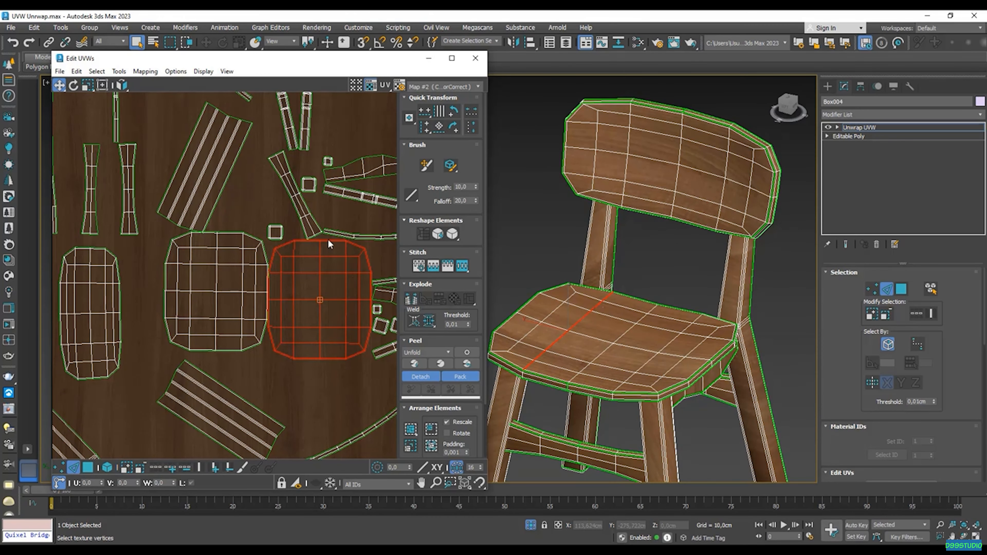
- Align the first of the two long adjacent strips above the seat shells to a cross edge so it stands vertically
middle_click_drag(323, 258, 315, 253)
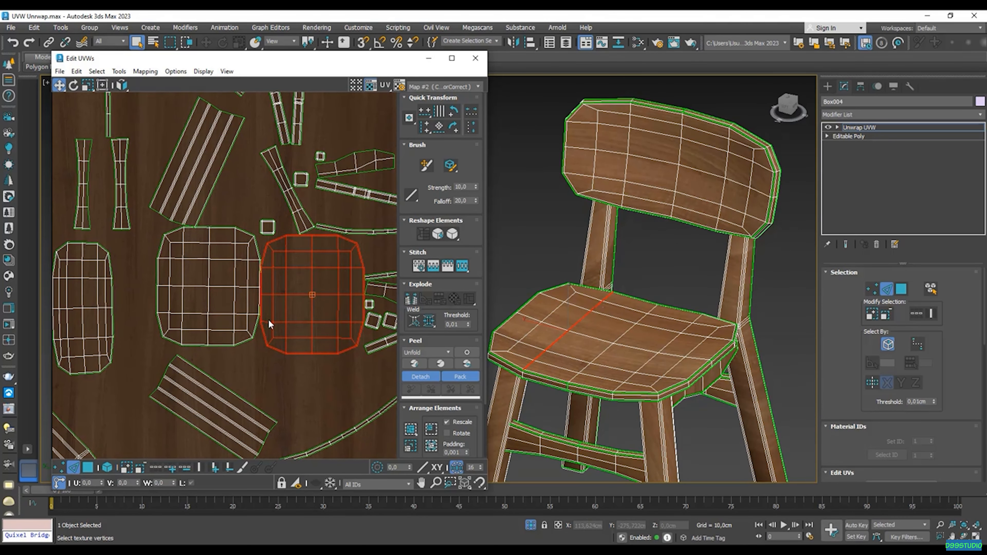
middle_click_drag(285, 156, 273, 254)
scroll(272, 249, "up", 3)
left_click(268, 190)
scroll(693, 373, "down", 5)
mouse_move(676, 354)
middle_mouse_down()
mouse_move(694, 372)
mouse_move(691, 362)
middle_mouse_up()
scroll(694, 379, "up", 6)
scroll(737, 377, "up", 8)
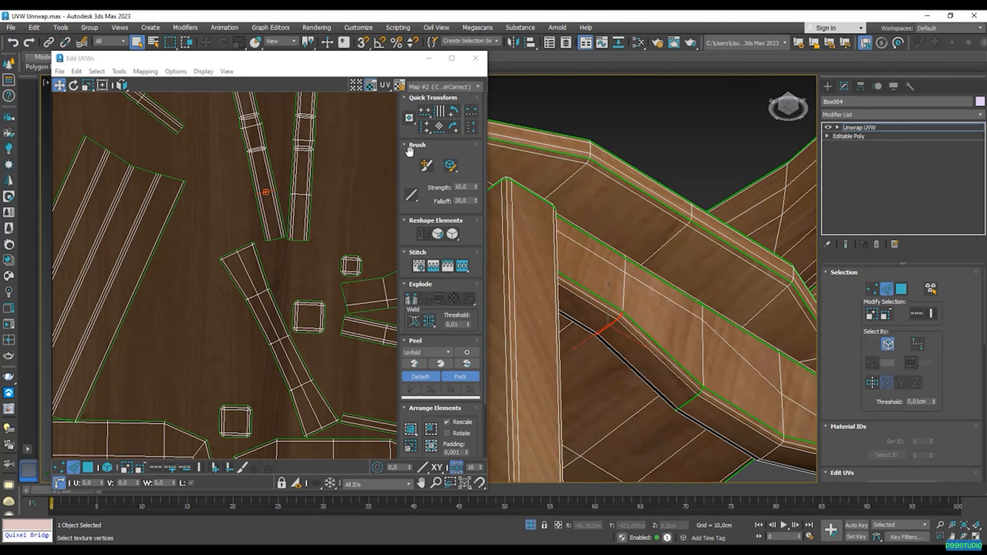
left_click(439, 126)
- Align the second long strip to its selected edge so it stands vertically, parallel to the first strip
middle_click_drag(326, 101, 330, 233)
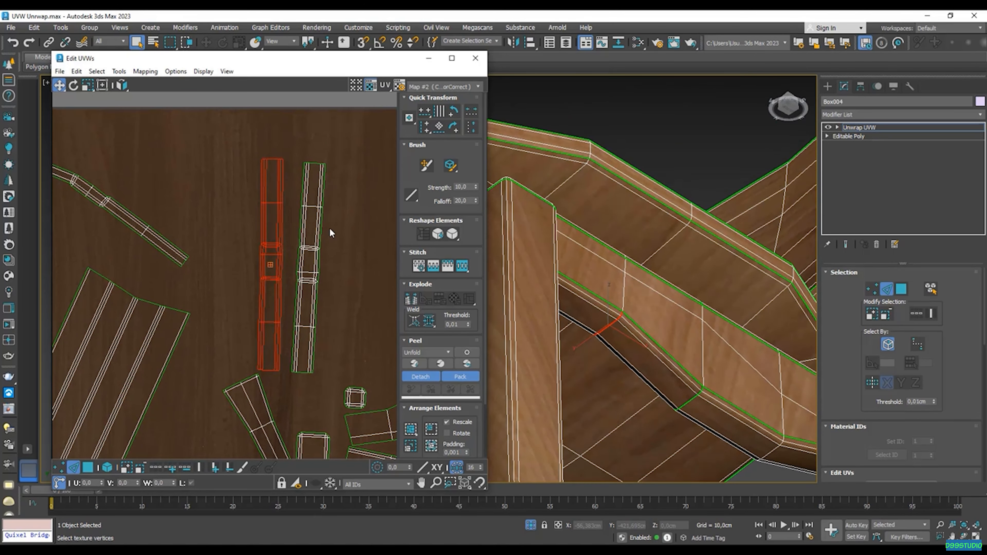
left_click(311, 206)
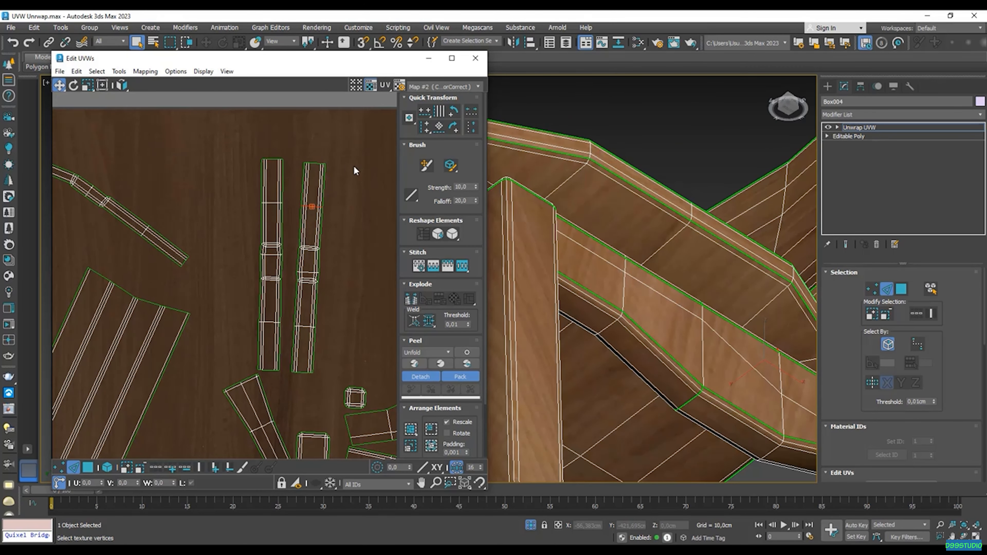
left_click(441, 125)
scroll(264, 214, "down", 2)
scroll(309, 225, "up", 1)
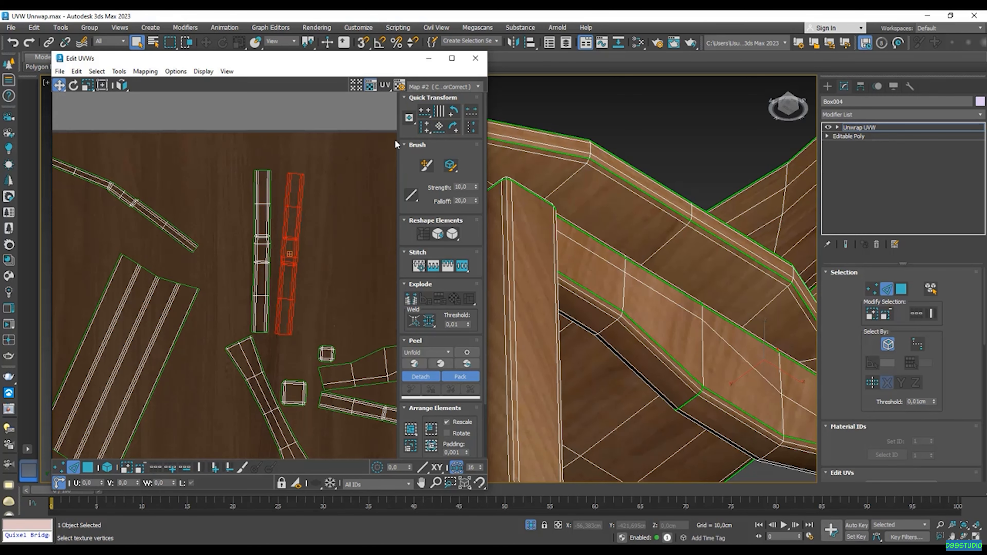
left_click(437, 128)
- Align the bulged apron shell beside the small squares to its cross edge so it lies horizontally
middle_click_drag(327, 182, 281, 169)
middle_click_drag(309, 220, 308, 152)
left_click(341, 276)
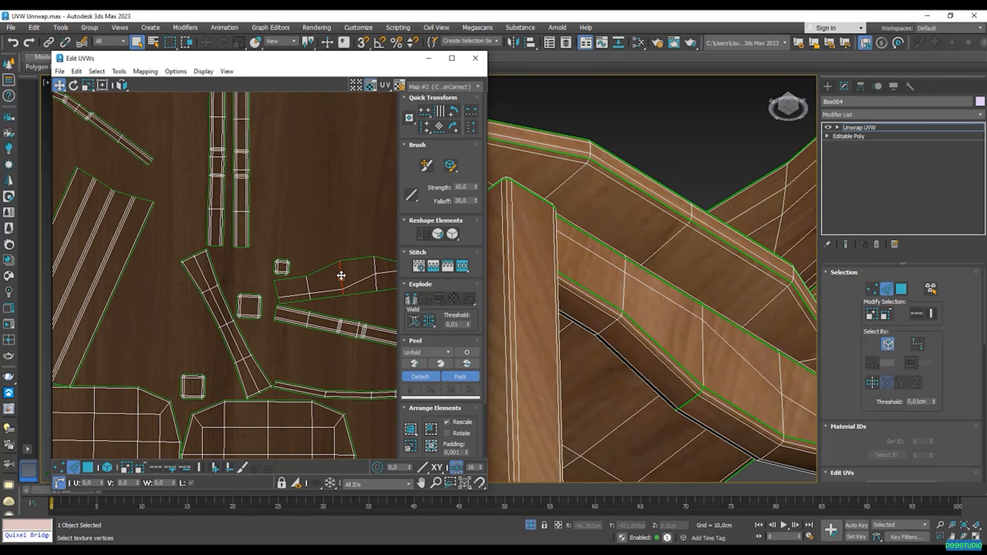
middle_click_drag(338, 274, 262, 286)
left_click(440, 127)
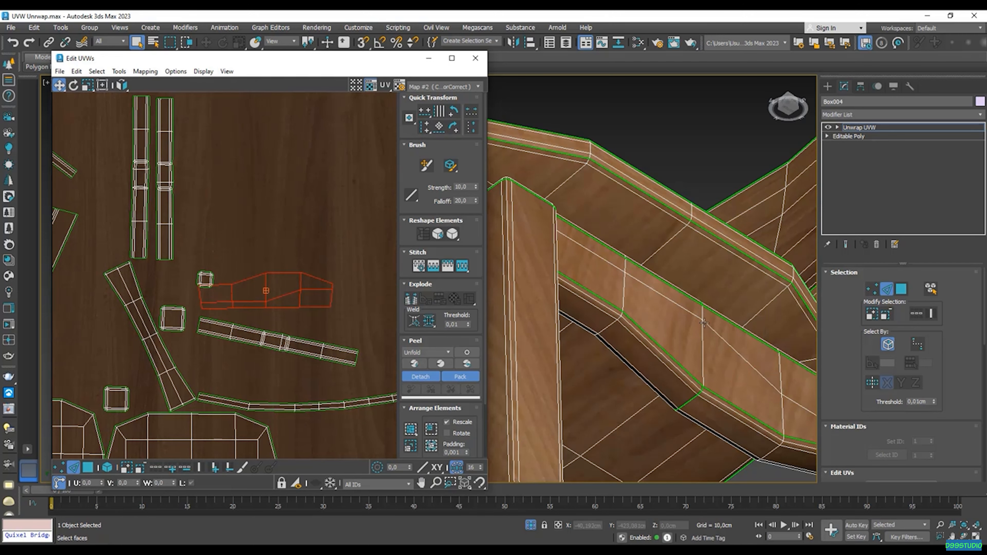
- Check the grain direction of the apron under the seat and rotate its UV shell 90 degrees
scroll(721, 320, "down", 5)
mouse_move(721, 319)
middle_mouse_down()
mouse_move(714, 282)
mouse_move(717, 370)
mouse_move(722, 338)
middle_mouse_up()
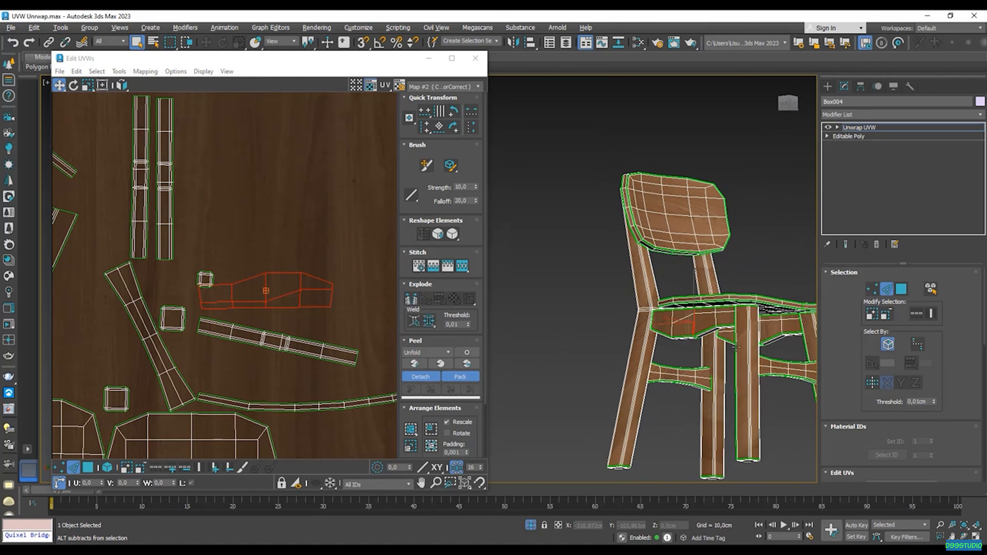
scroll(722, 338, "up", 5)
middle_click_drag(624, 336, 647, 334, "alt")
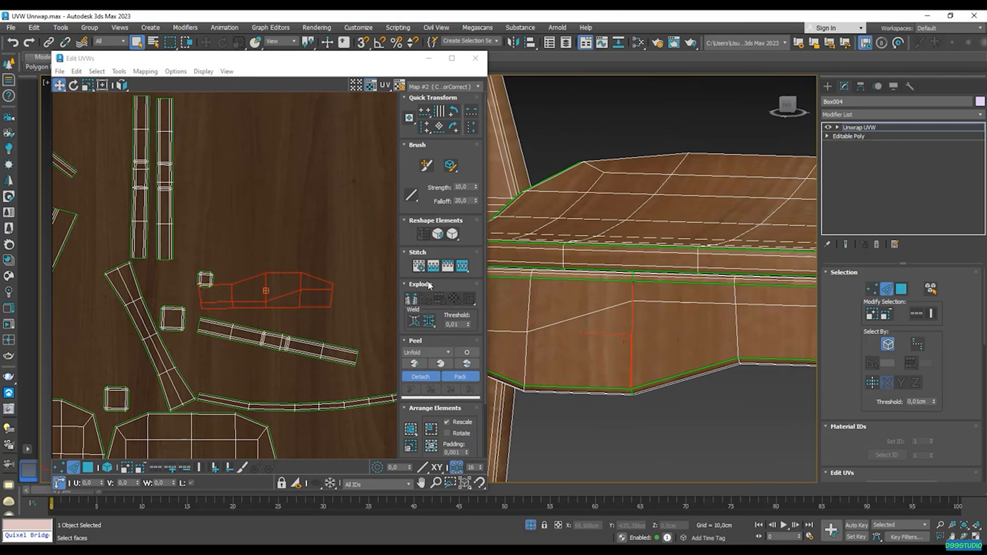
middle_click_drag(318, 182, 333, 208)
left_click(453, 127)
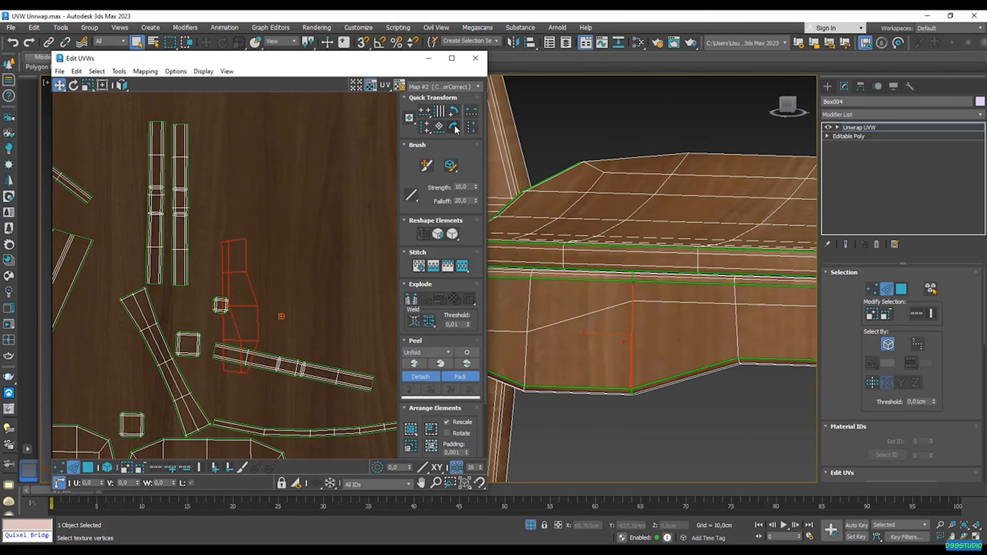
middle_click_drag(342, 278, 343, 227)
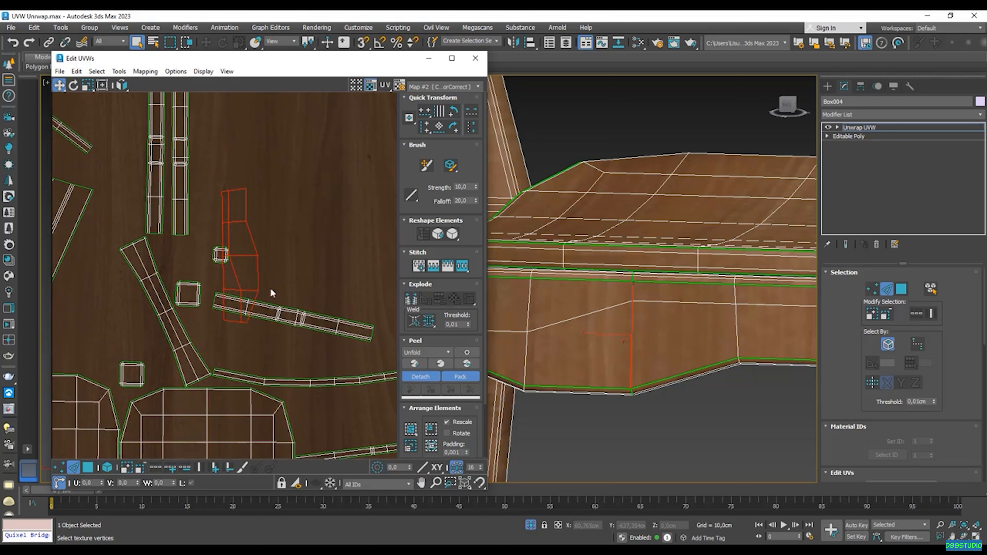
- Align the slanted strip below the apron shell to its edge and rotate it 90 degrees to stand vertically
left_click(307, 320)
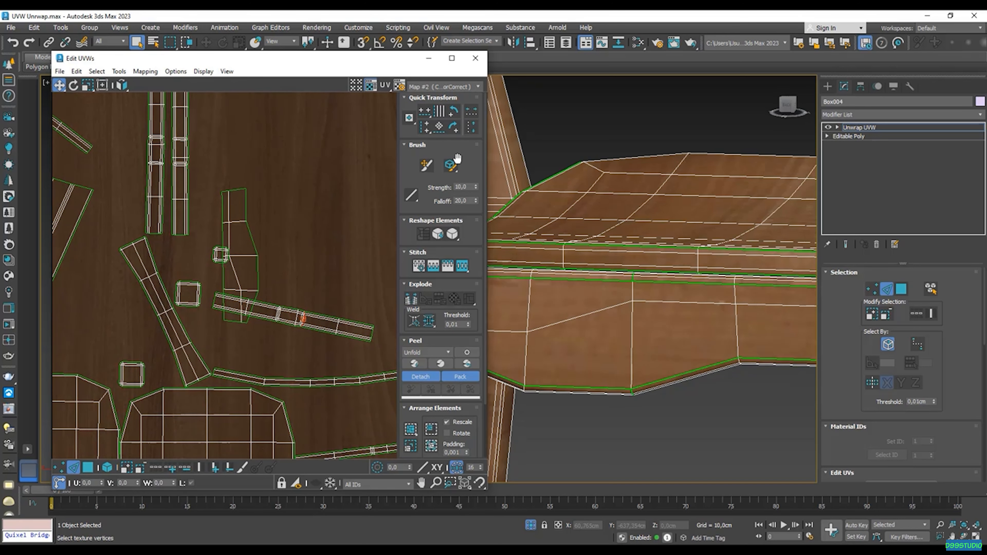
left_click(440, 127)
left_click(441, 128)
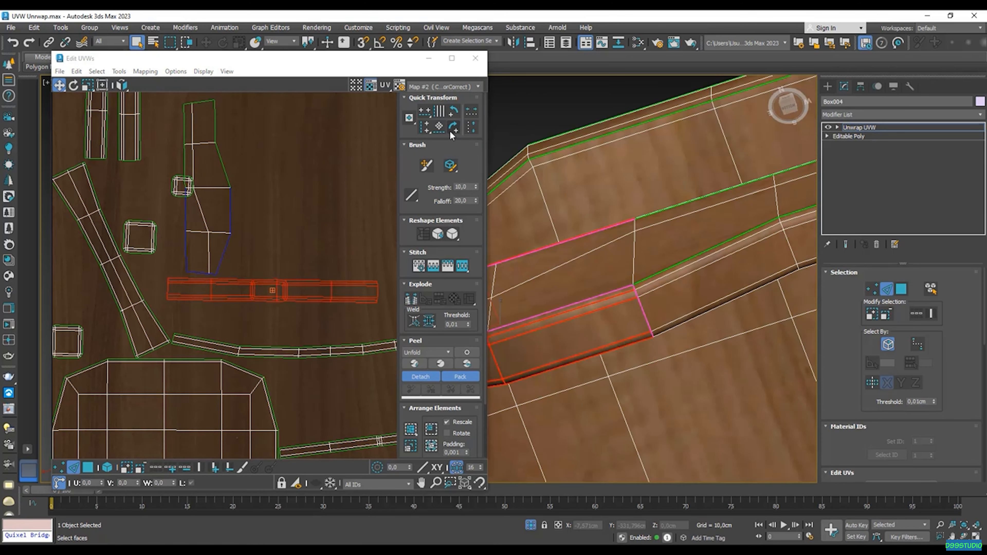
left_click(453, 127)
scroll(318, 194, "down", 2)
middle_click_drag(317, 203, 307, 296)
middle_click_drag(324, 338, 267, 214)
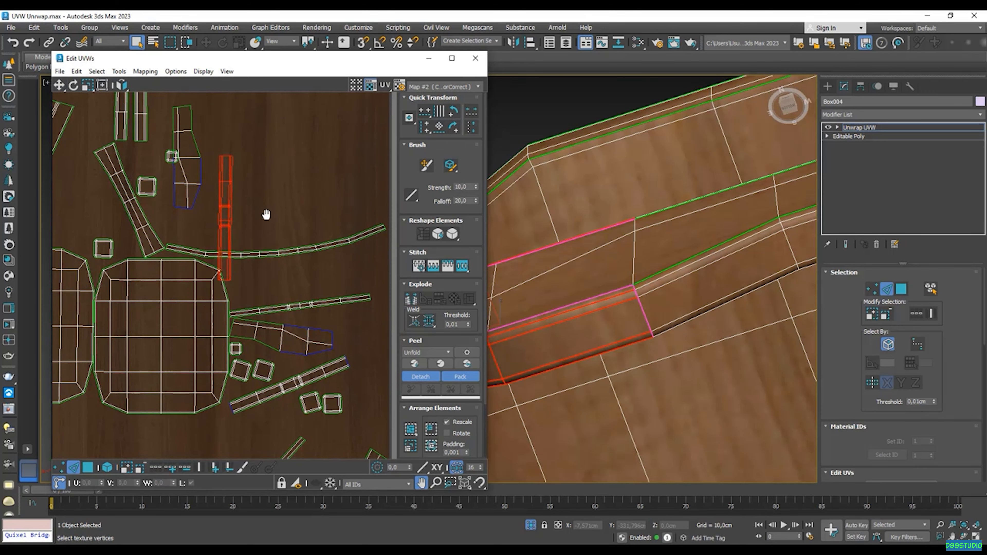
- Align the long curved strip to an edge near its end
scroll(350, 240, "up", 2)
left_click(348, 242)
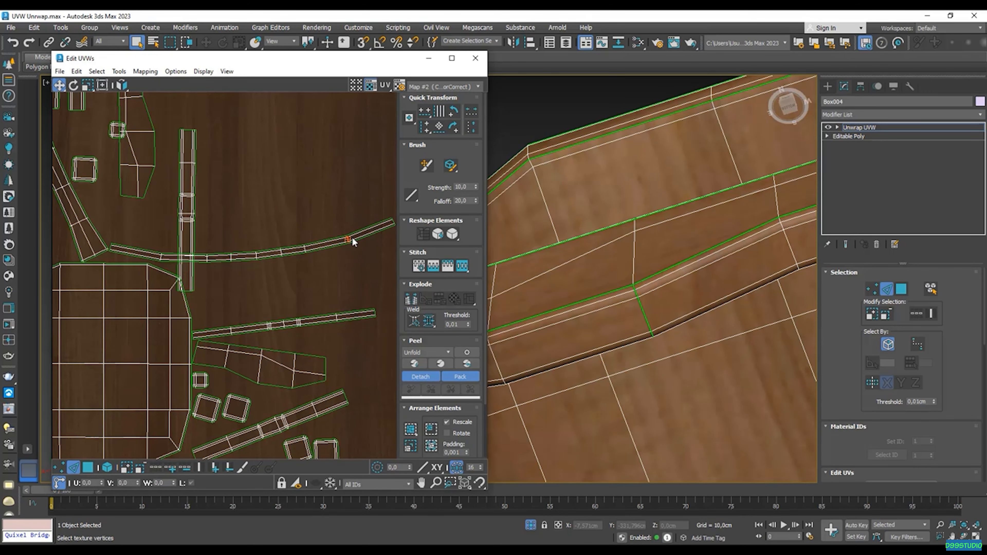
middle_click_drag(350, 242, 349, 270)
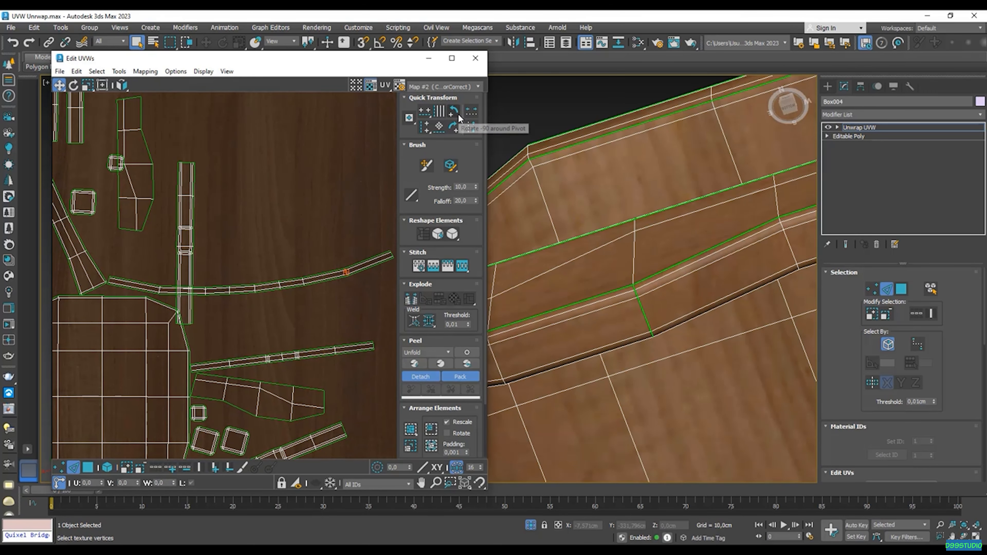
left_click(441, 128)
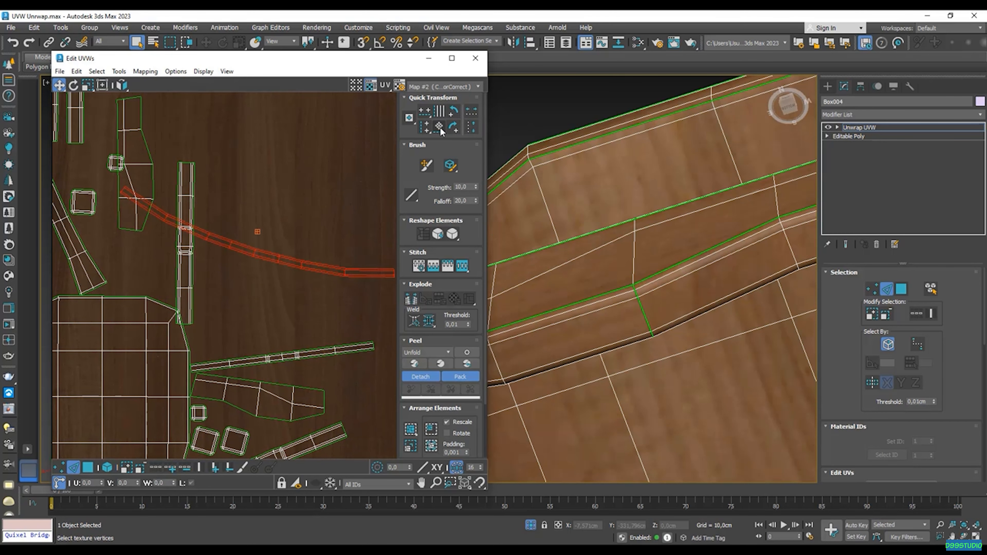
- Examine where the selected long curved strip lies on the chair and how the grain runs along it
scroll(274, 247, "down", 5)
middle_click_drag(304, 236, 304, 249)
scroll(622, 295, "down", 8)
middle_click_drag(607, 296, 657, 353, "alt")
scroll(530, 267, "up", 3)
middle_click_drag(531, 267, 626, 334)
middle_click_drag(626, 334, 582, 289, "alt")
scroll(645, 336, "up", 7)
scroll(646, 336, "up", 2)
middle_click_drag(645, 336, 646, 330, "alt")
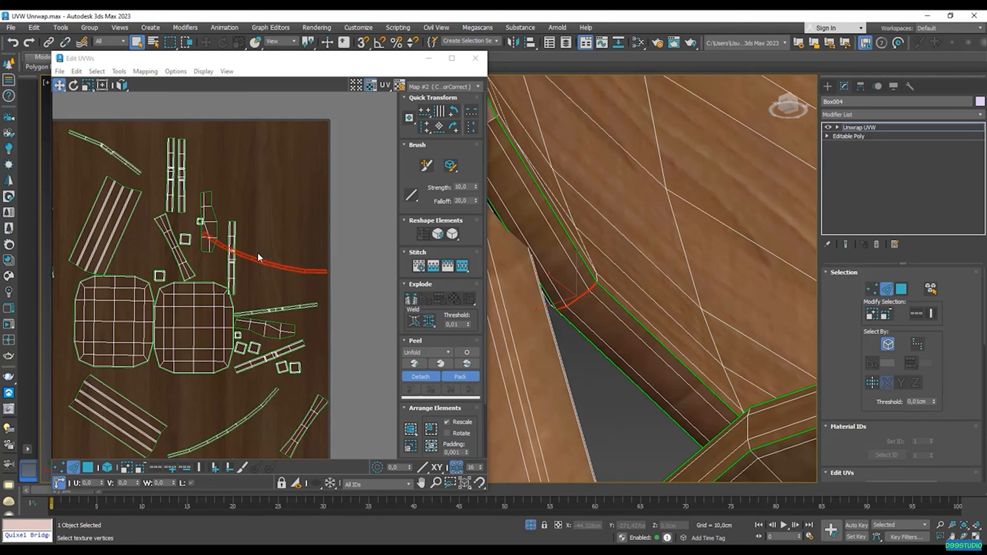
scroll(260, 256, "up", 4)
middle_click_drag(262, 260, 249, 309)
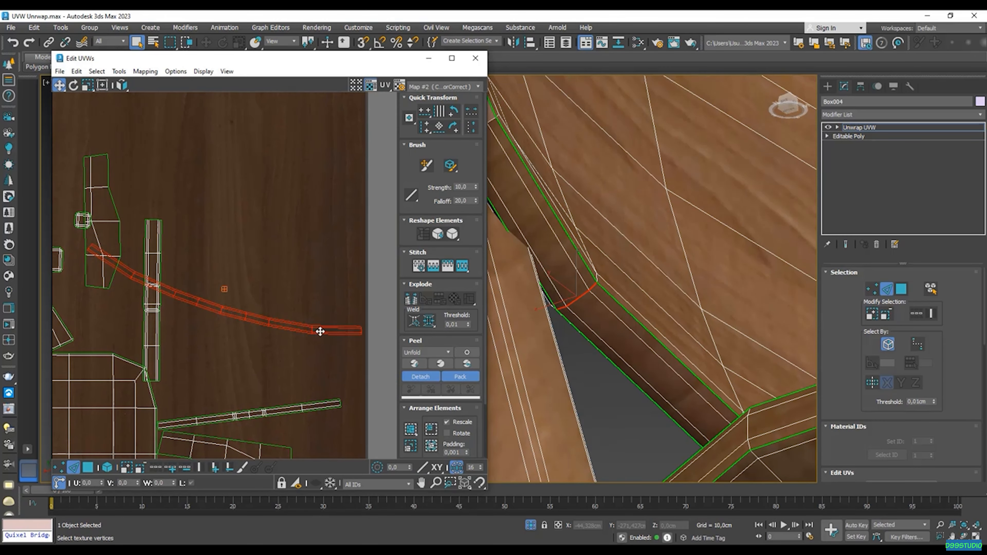
middle_click_drag(310, 284, 335, 278)
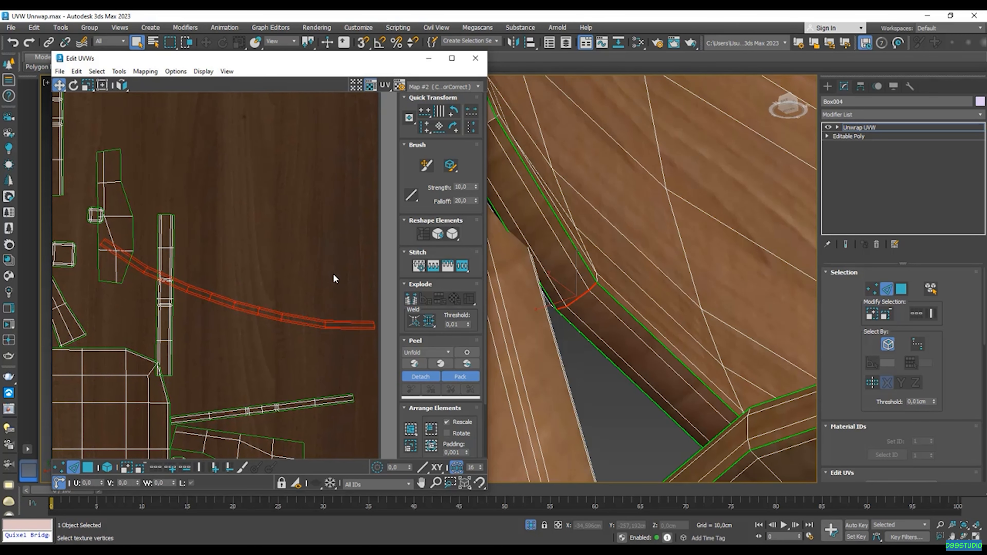
- Select all faces of the long curved strip, apply Straighten Selection, and rotate it 90 degrees to stand vertically
left_click(87, 468)
left_click(108, 468)
left_click(245, 309)
left_click(291, 311)
left_click(282, 323)
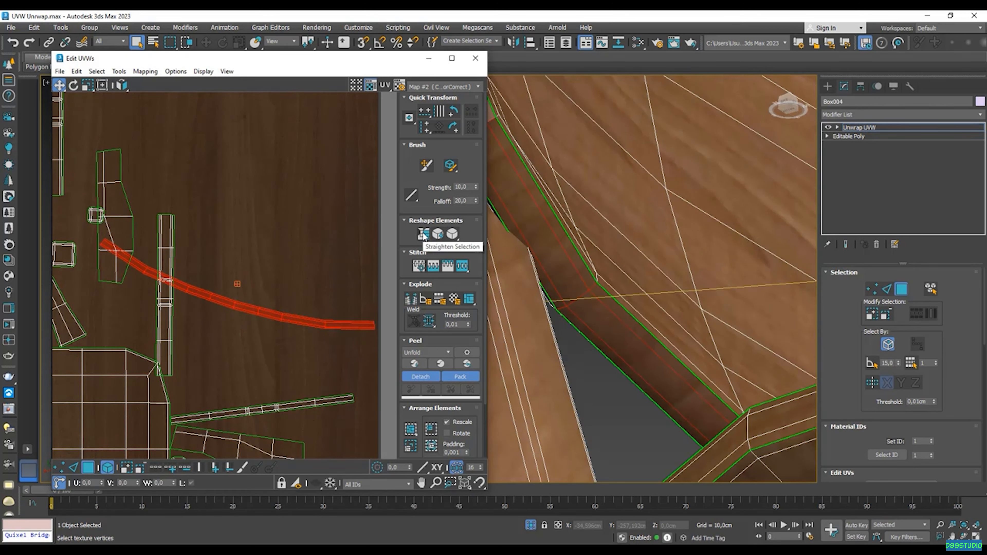
left_click(424, 234)
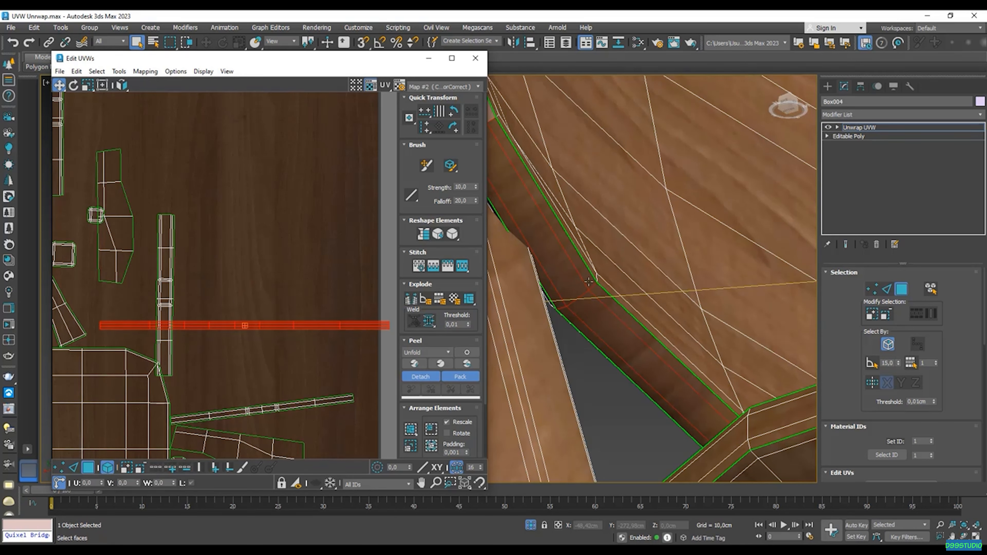
left_click(452, 113)
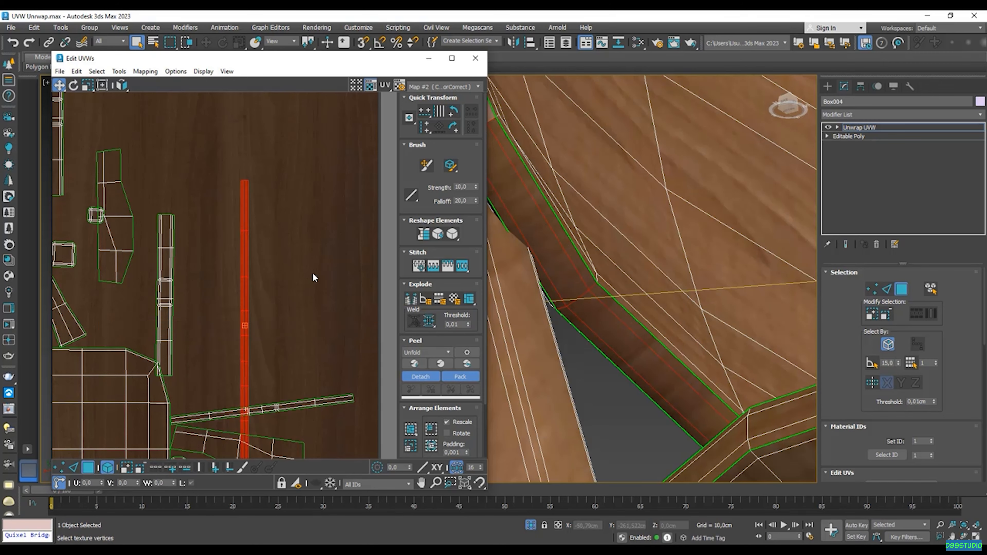
- Align the slightly tilted narrow strip crossing the straightened one to its end edge so it lies horizontally
scroll(315, 278, "down", 3)
middle_click_drag(315, 278, 322, 254)
left_click(328, 328)
scroll(330, 328, "up", 4)
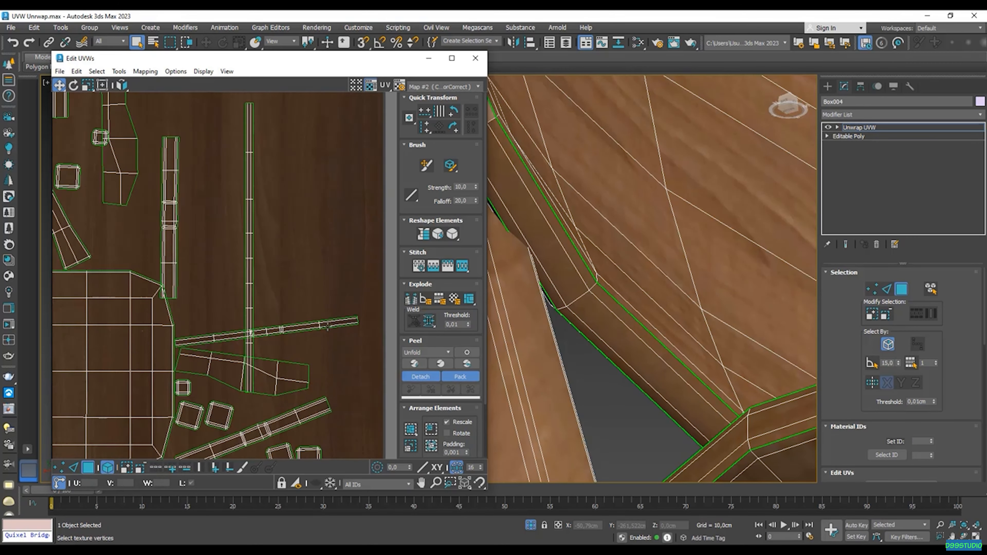
left_click(74, 468)
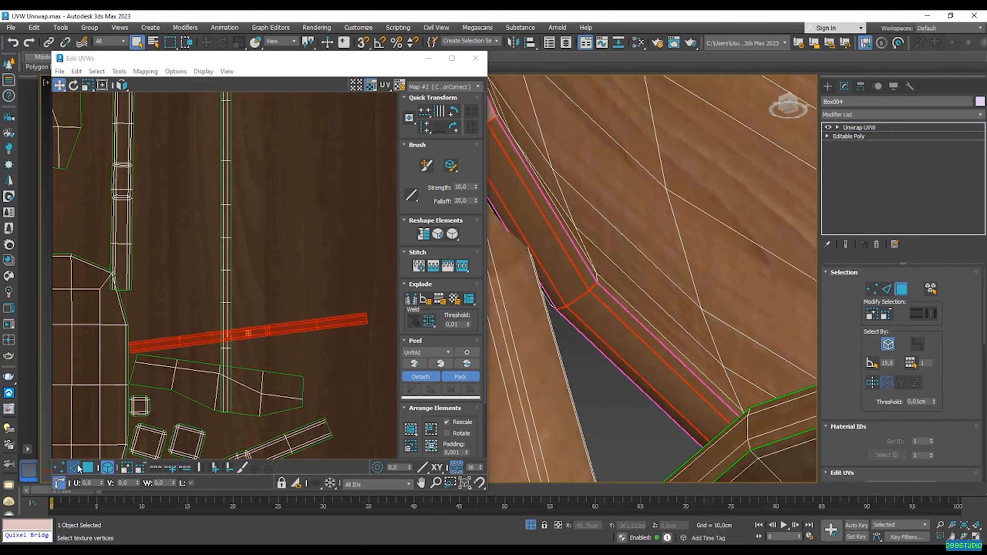
scroll(364, 322, "up", 3)
key("ctrl+a")
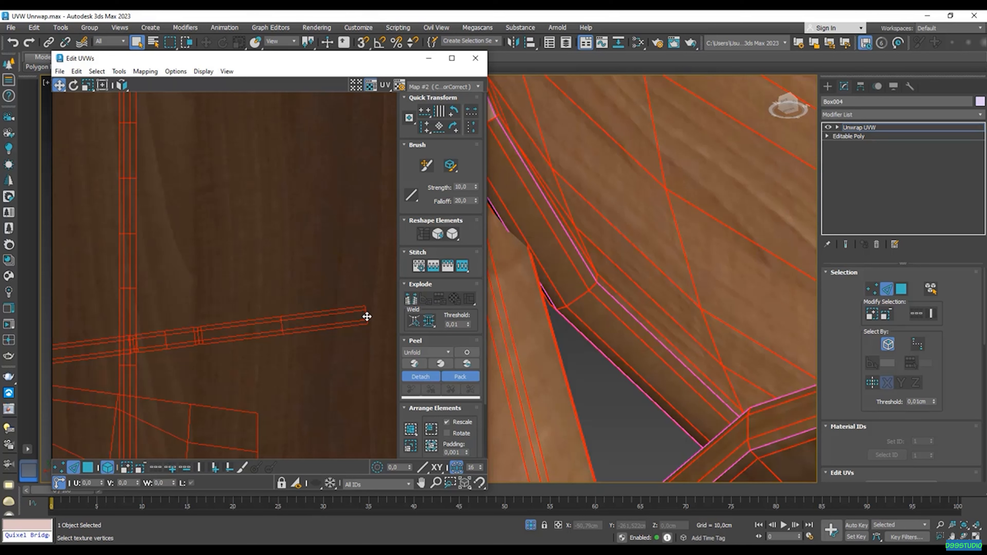
left_click(365, 298)
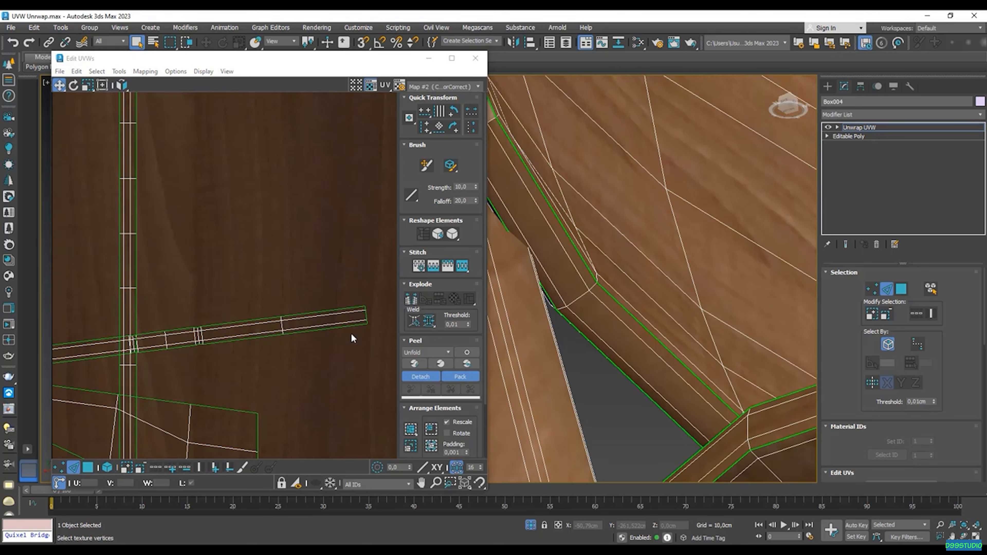
left_click(365, 315)
left_click(367, 315)
left_click(440, 125)
scroll(327, 285, "down", 5)
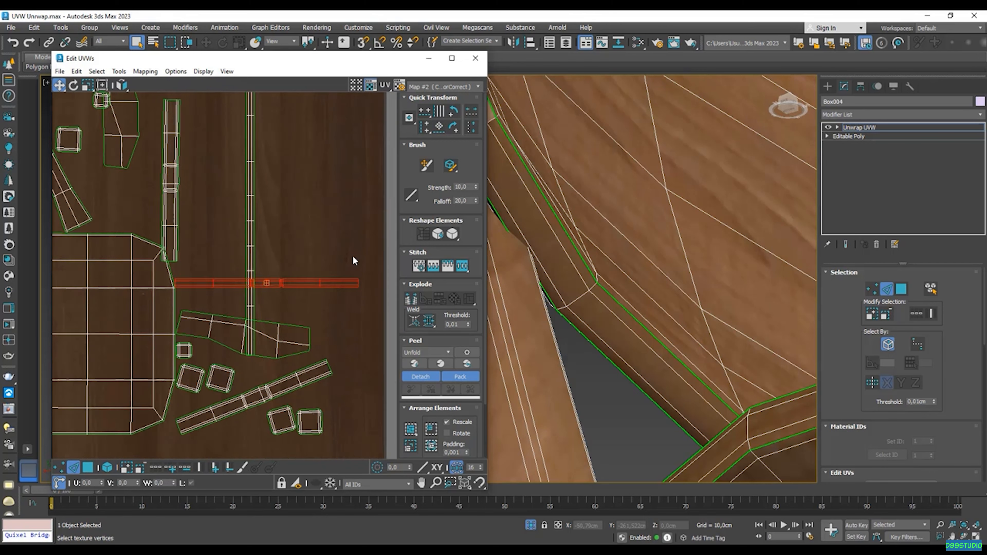
scroll(281, 287, "up", 2)
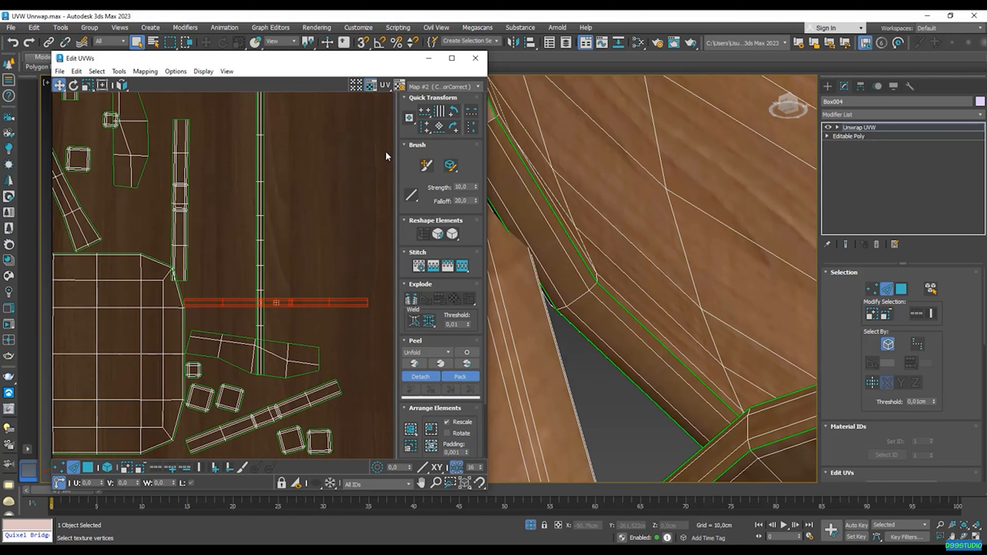
- Rotate the horizontal narrow strip 90 degrees so it stands vertically beside the long straightened strip
left_click(454, 112)
scroll(298, 286, "down", 1)
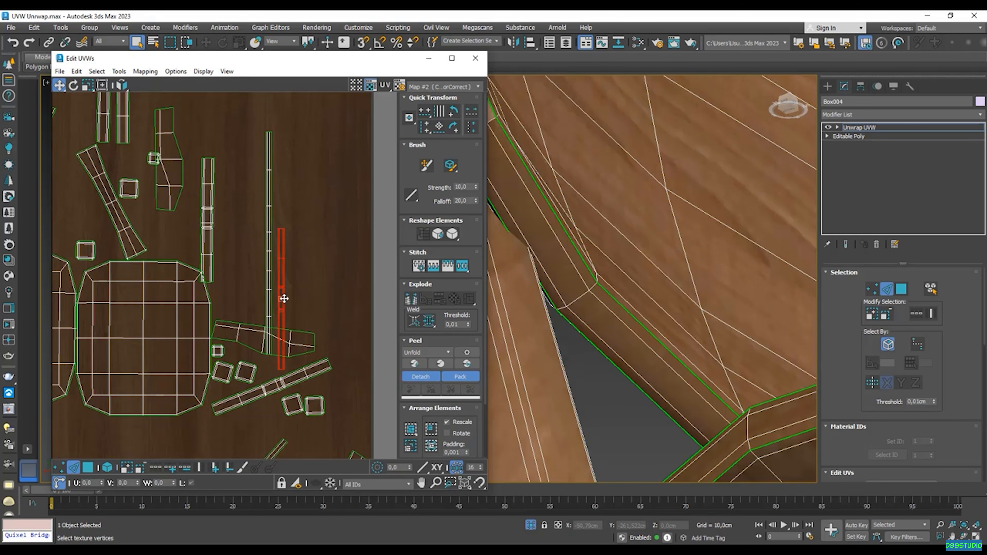
scroll(625, 265, "down", 6)
mouse_move(656, 305)
middle_mouse_down("alt")
mouse_move(668, 330)
mouse_move(653, 322)
middle_mouse_up("alt")
middle_click_drag(314, 291, 319, 254)
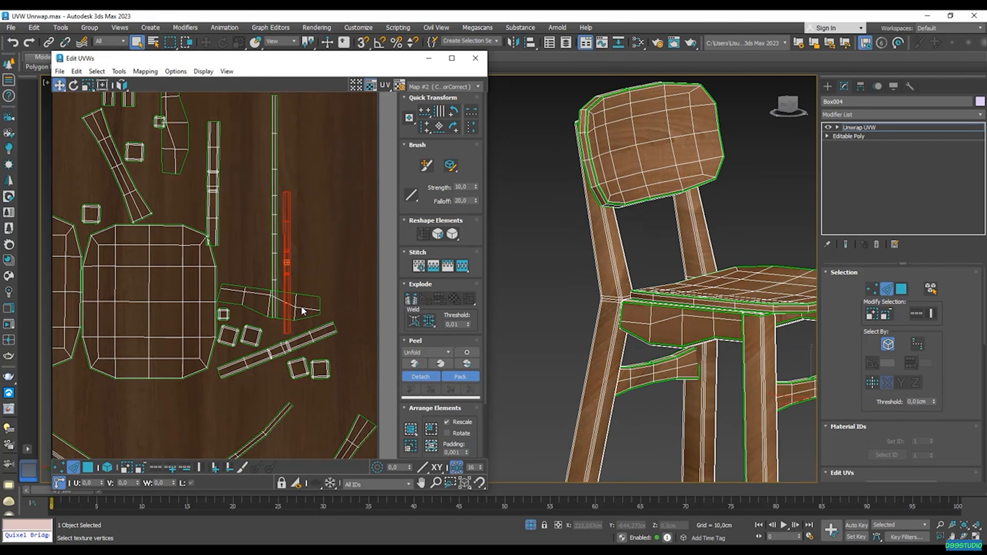
- Align the tilted curved seat-rail shell to its middle lengthwise edge and rotate it 90 degrees to stand vertically
left_click(307, 308)
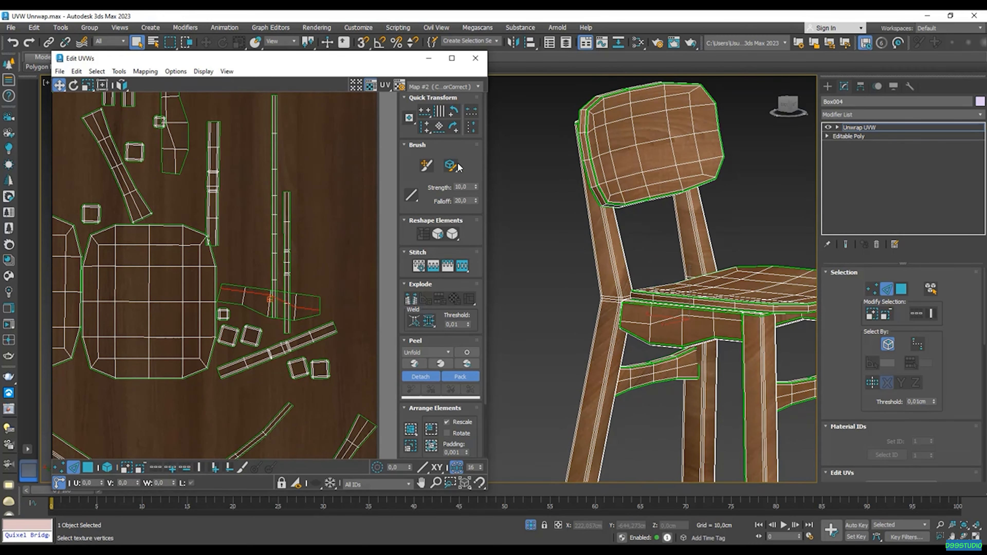
left_click(439, 126)
scroll(673, 291, "down", 3)
middle_click_drag(673, 290, 612, 281, "alt")
scroll(701, 315, "up", 5)
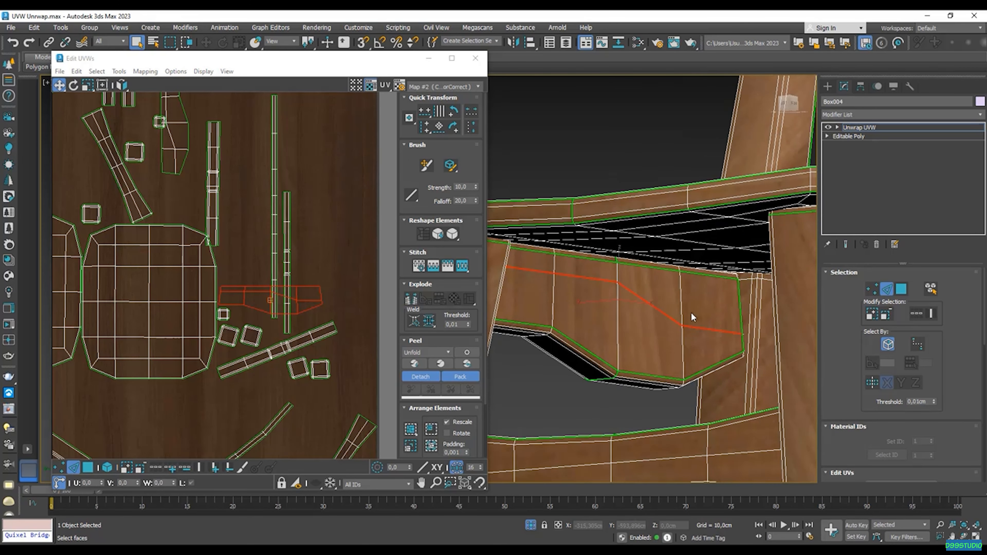
left_click(455, 129)
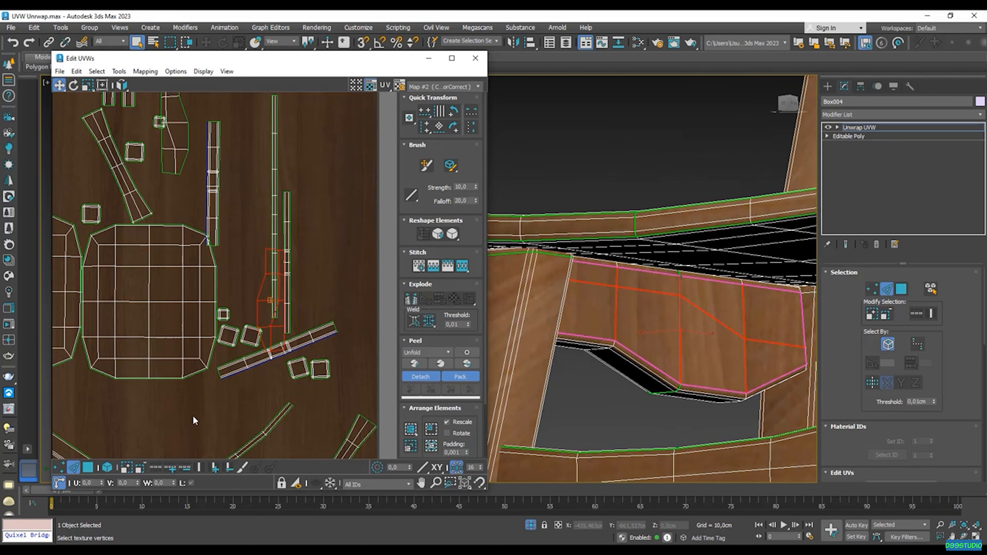
left_click(75, 468)
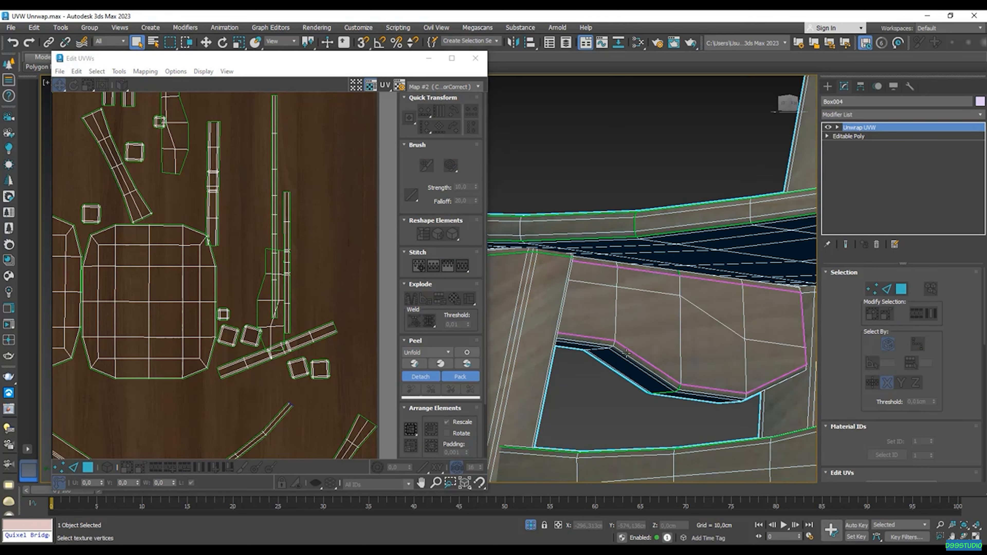
scroll(712, 295, "down", 4)
middle_click_drag(716, 291, 689, 299, "alt")
scroll(689, 299, "up", 4)
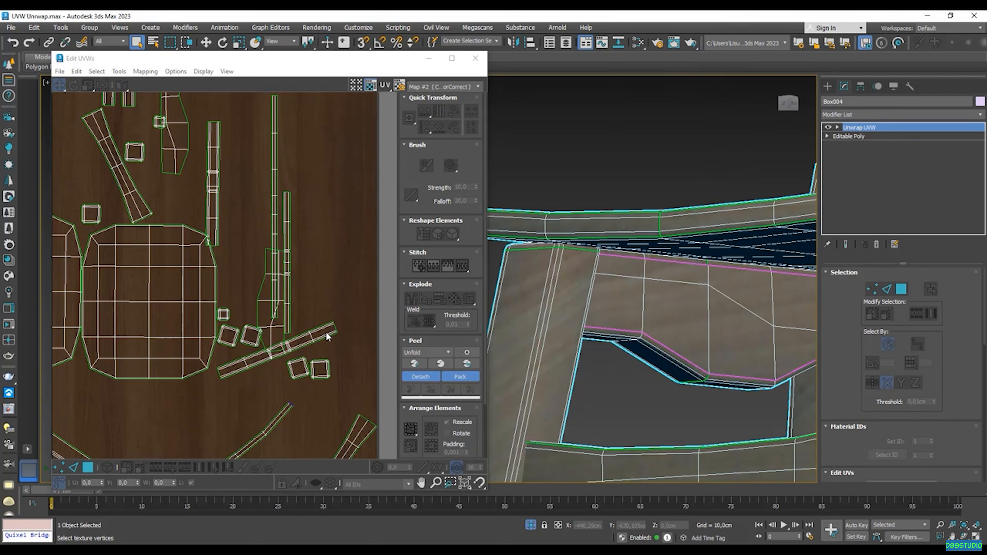
left_click(75, 468)
- Align the diagonal narrow strip near the small squares to its end edge and rotate it 90 degrees to stand vertically
scroll(317, 312, "down", 3)
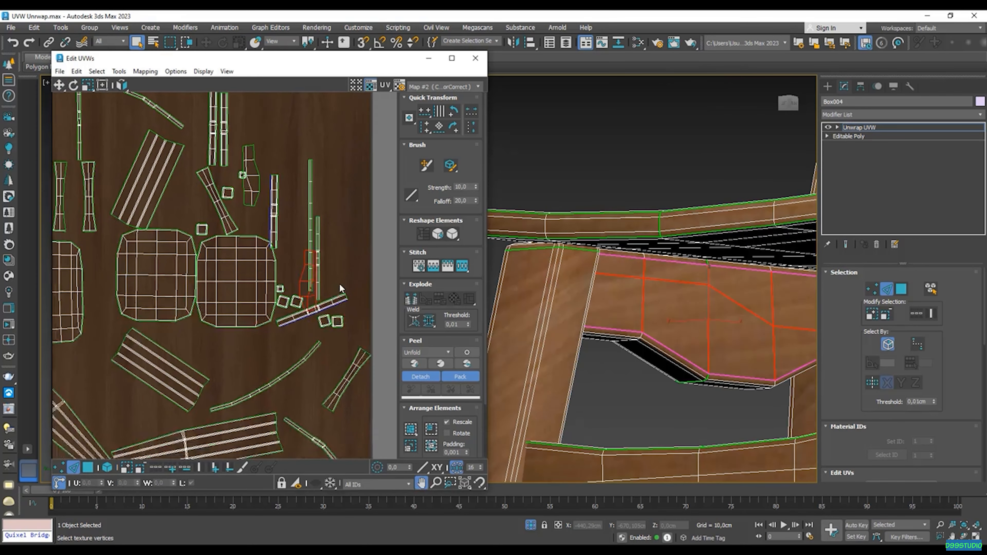
scroll(346, 297, "up", 3)
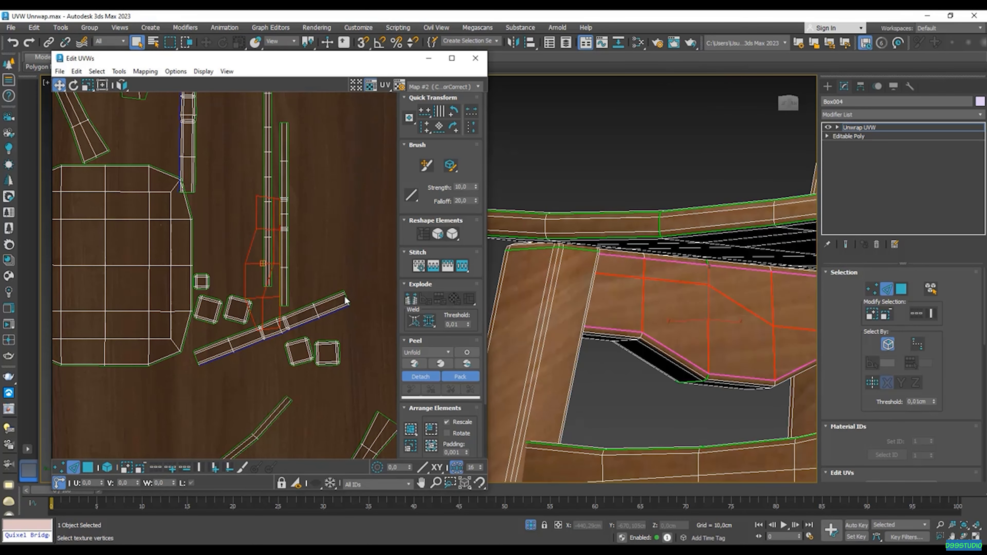
left_click(346, 296)
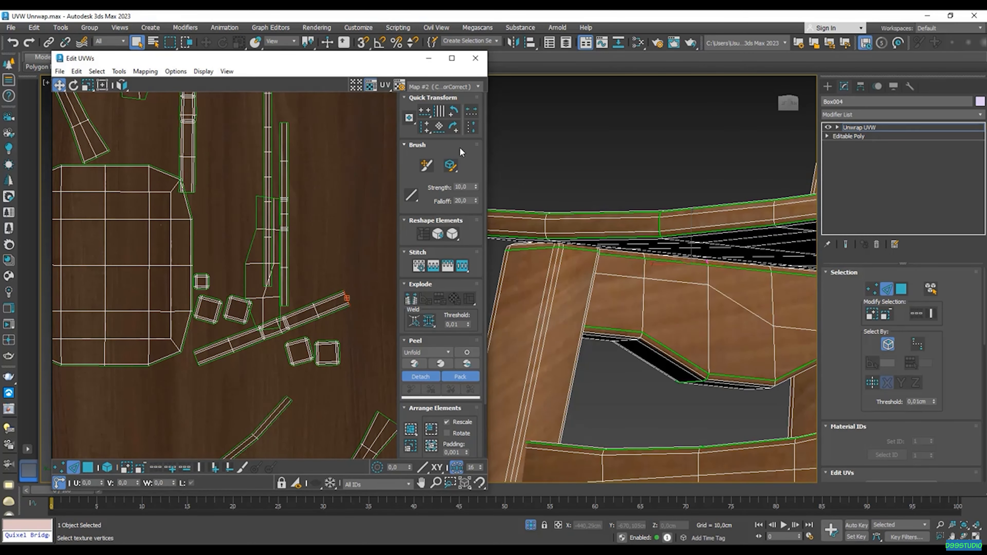
left_click(439, 127)
left_click(453, 112)
middle_click_drag(372, 228, 369, 183)
scroll(224, 278, "up", 6)
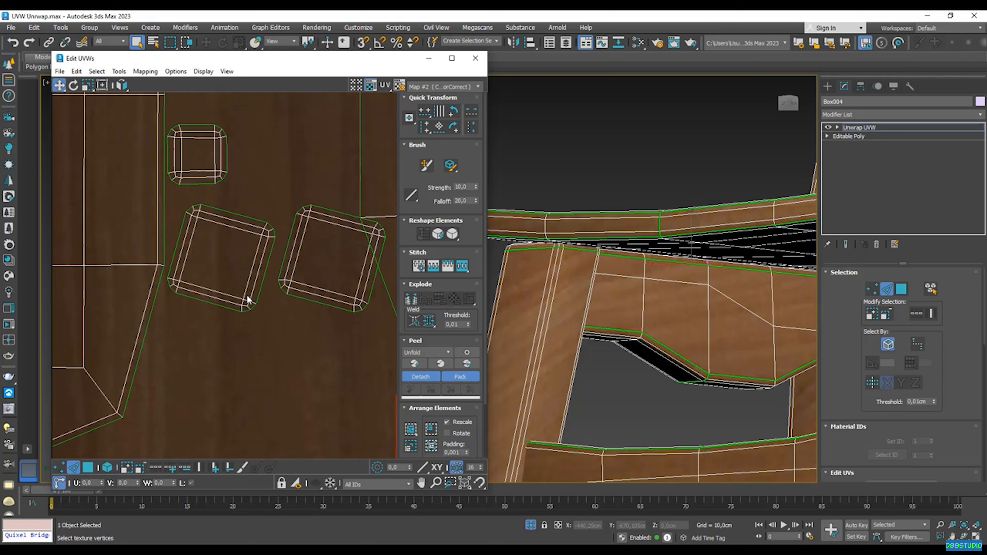
- Align the two tilted squares below the smallest square to one of their side edges
left_click(254, 269)
middle_click_drag(249, 262, 275, 294)
left_click(439, 128)
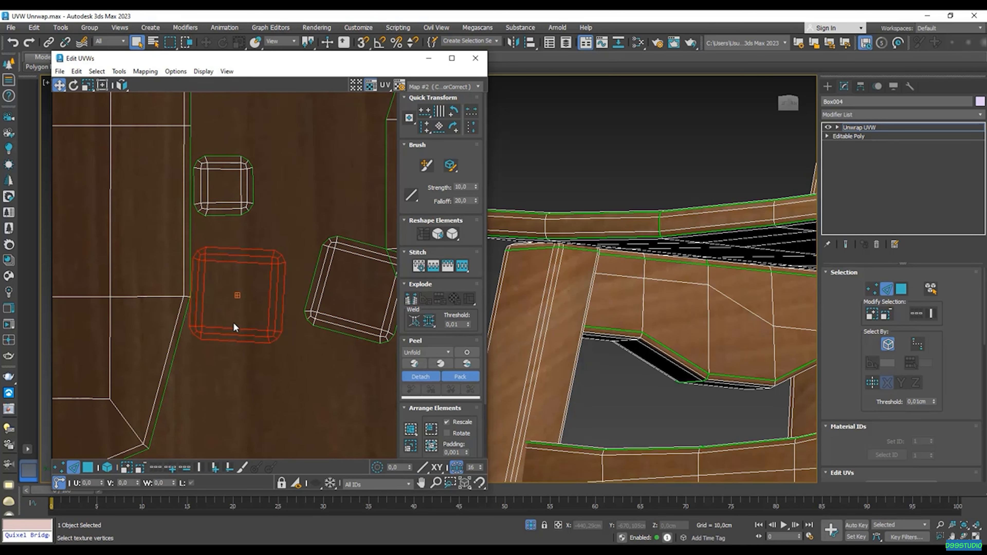
left_click(299, 265)
left_click(327, 274)
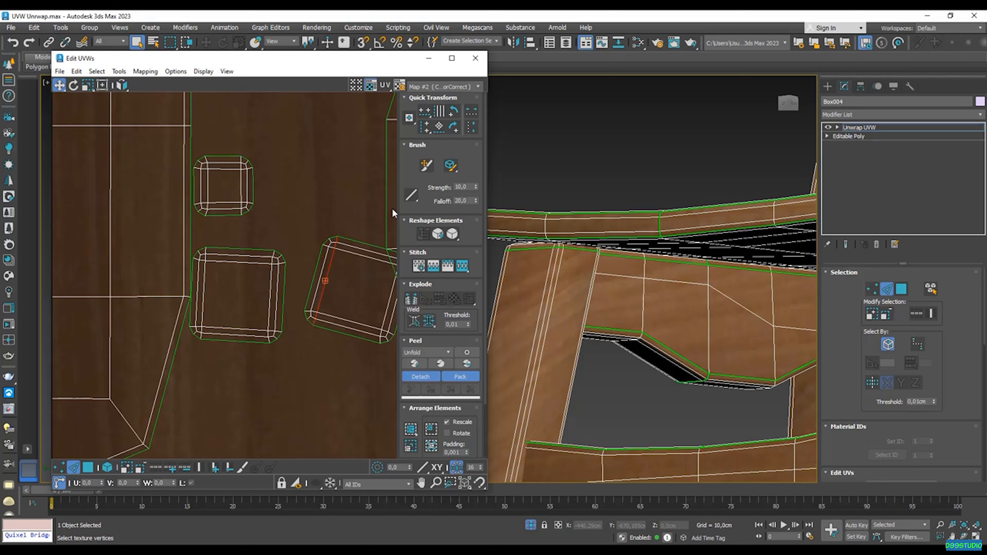
left_click(439, 131)
middle_click_drag(308, 235, 306, 255)
- Rotate the slightly skewed square beside the large seat shell by hand until its sides are upright
left_click(266, 318)
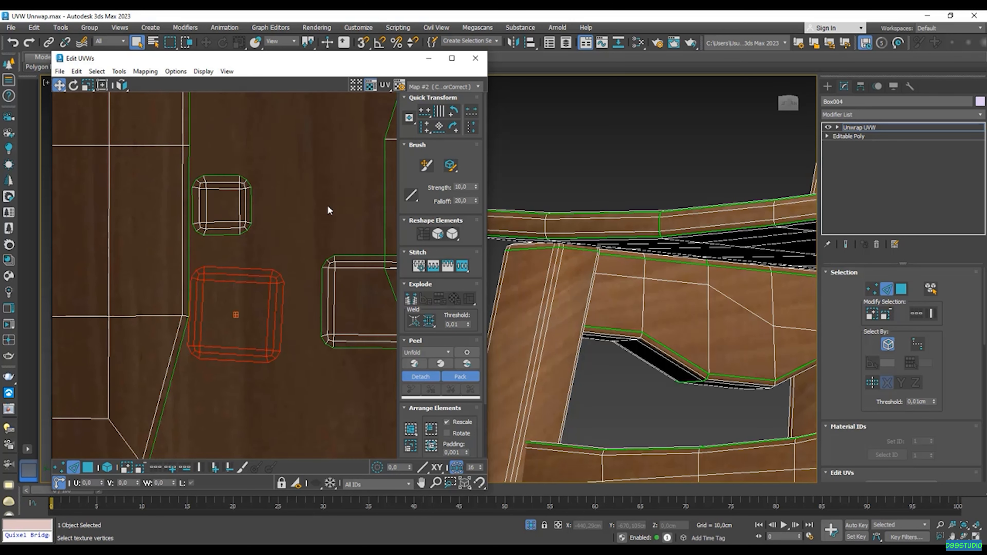
left_click(73, 86)
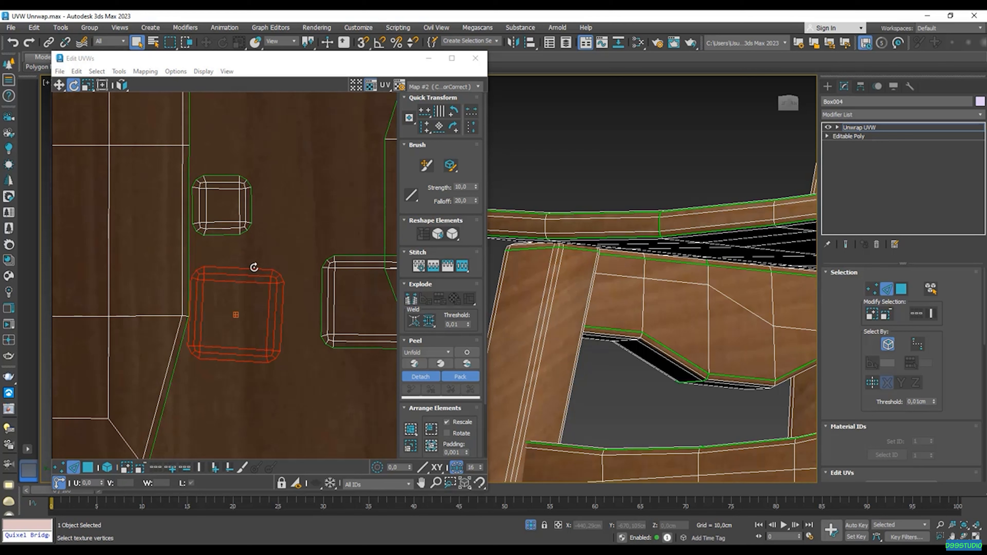
left_click_drag(255, 268, 252, 266)
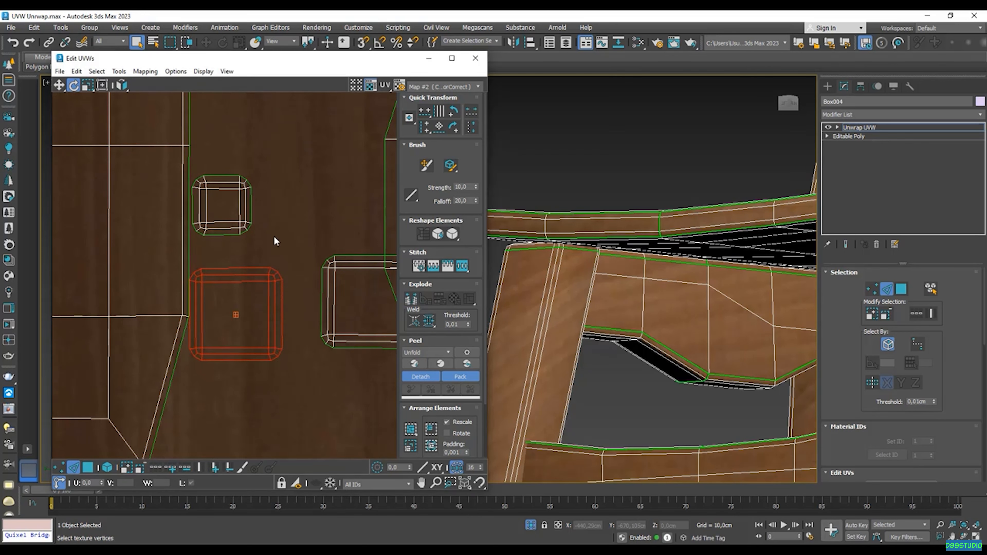
middle_click_drag(249, 209, 261, 239)
scroll(240, 227, "down", 6)
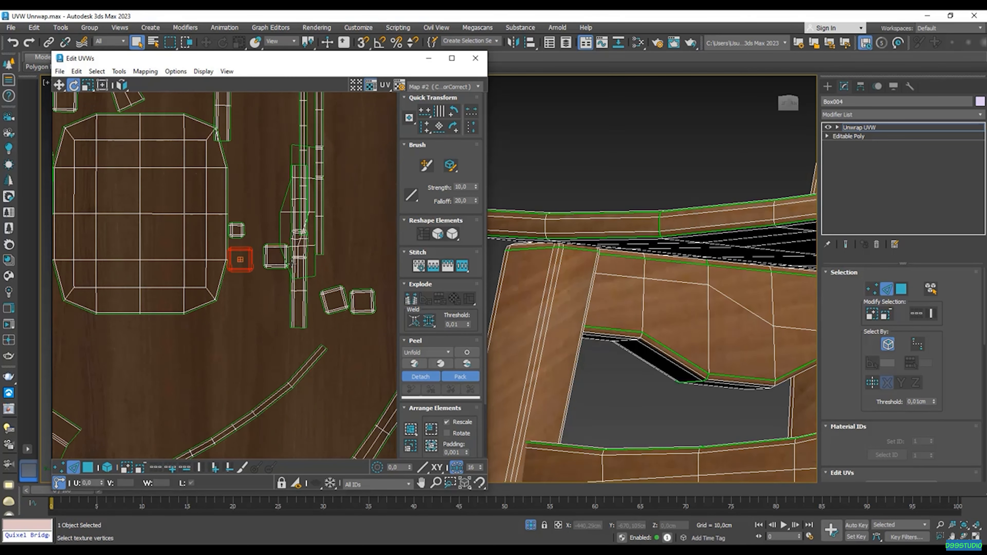
- Align the remaining pair of tilted squares to their side edges so both sit upright
middle_click_drag(324, 280, 274, 254)
scroll(274, 254, "up", 1)
scroll(296, 276, "up", 4)
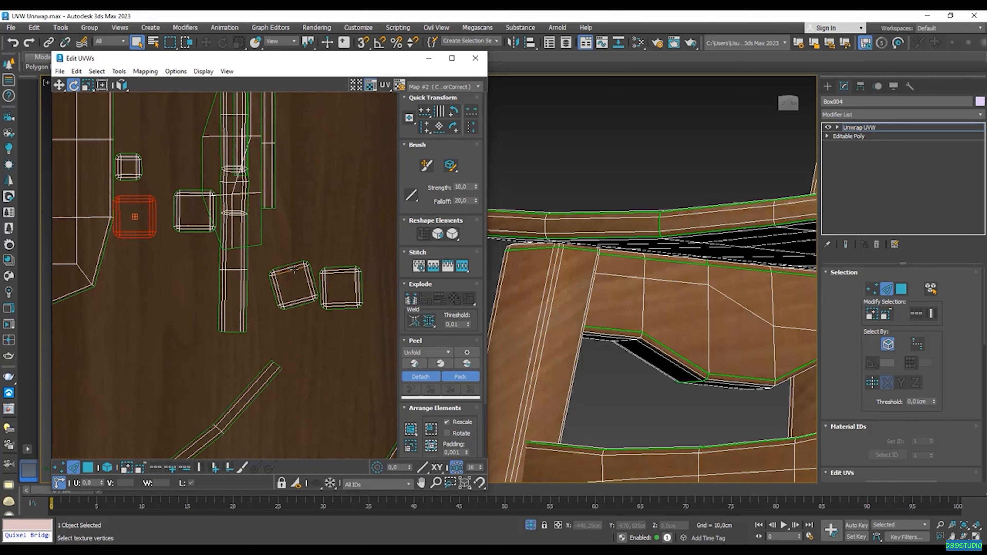
left_click(322, 281)
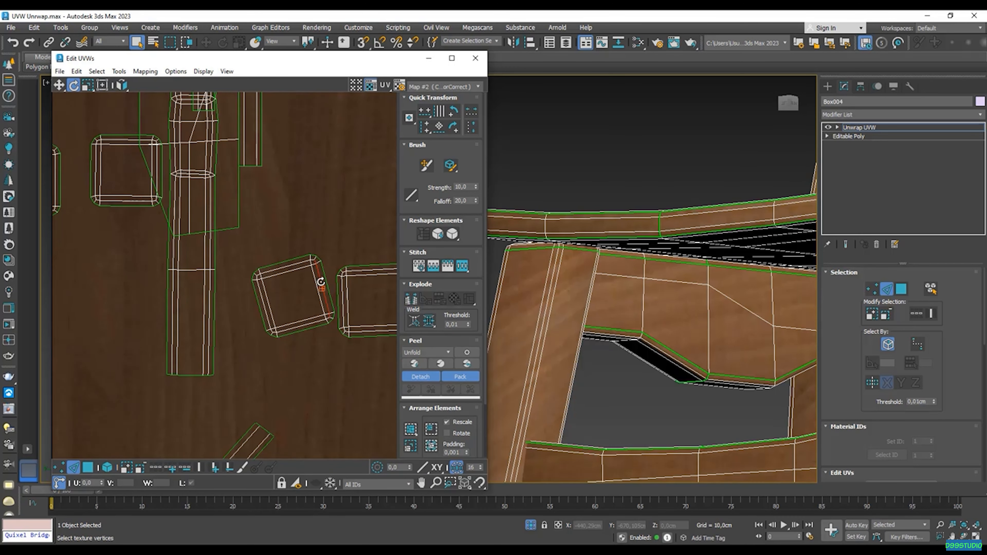
scroll(360, 260, "up", 2)
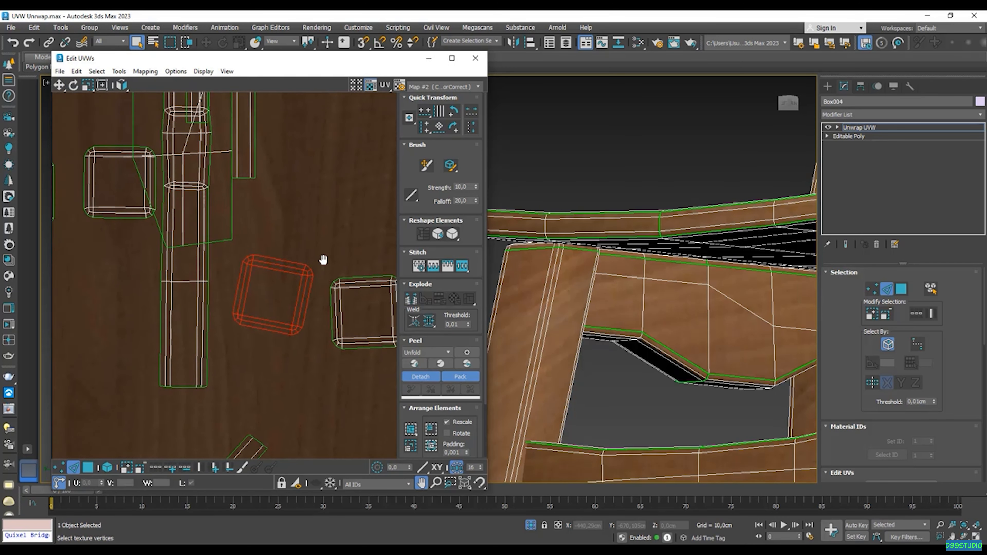
left_click(301, 294)
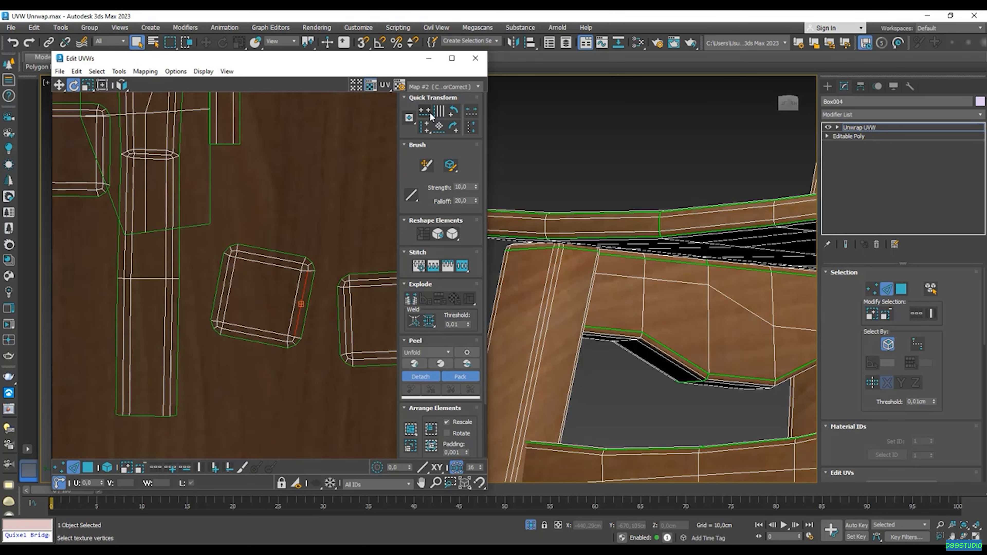
left_click(439, 127)
middle_click_drag(359, 315, 288, 303)
scroll(276, 300, "up", 2)
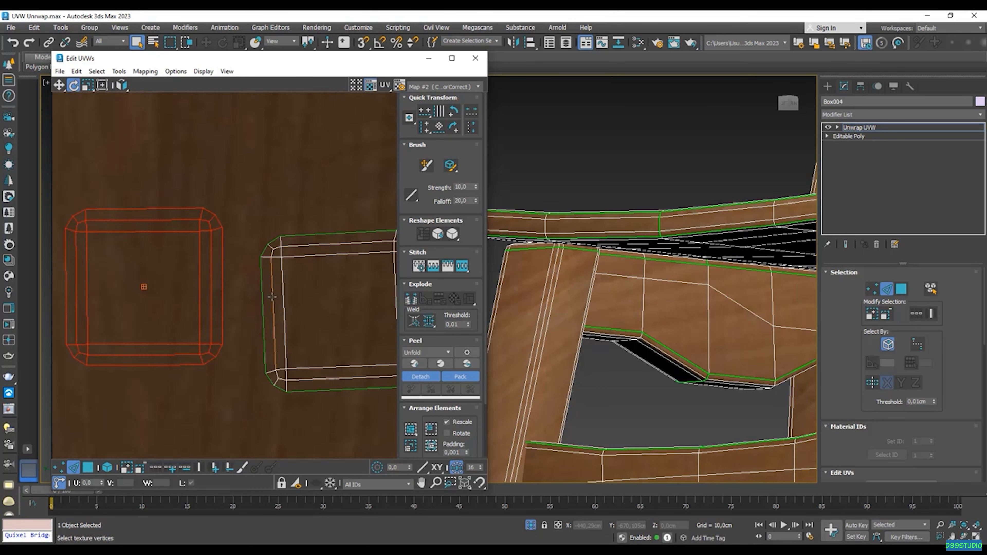
left_click(273, 298)
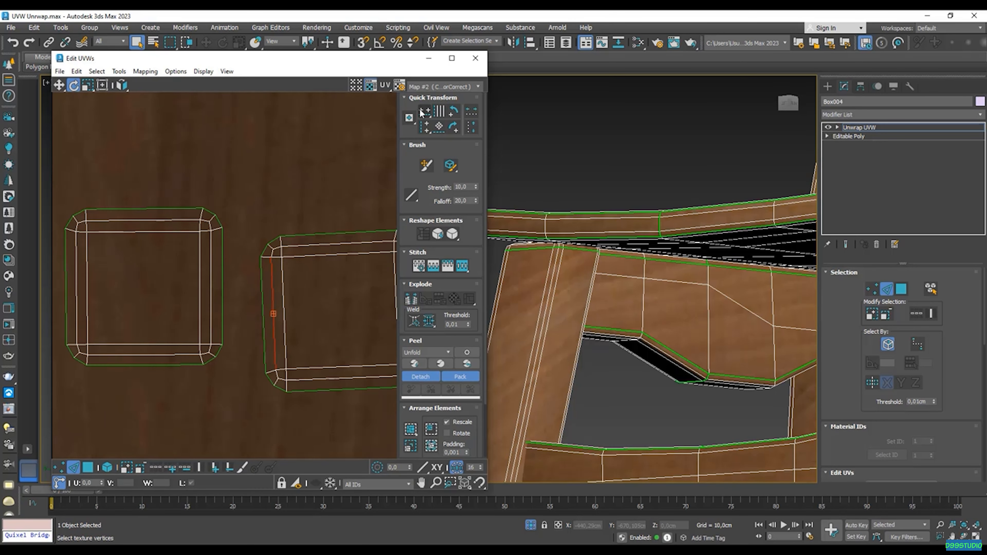
left_click(437, 128)
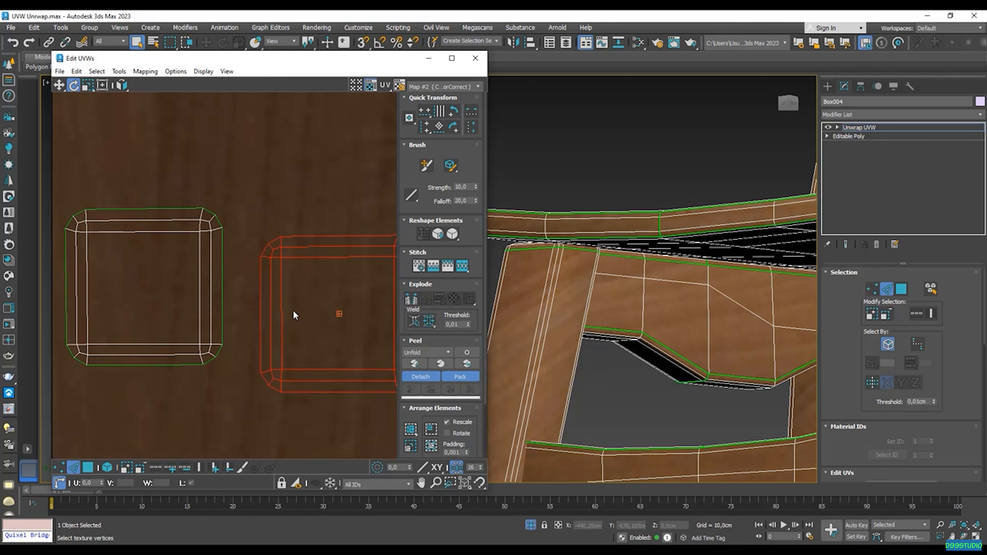
- Select the whole long curved strip below the squares as an element and apply Straighten Selection
scroll(289, 290, "down", 5)
middle_click_drag(326, 377, 404, 185)
left_click(318, 280)
scroll(317, 280, "down", 3)
scroll(408, 195, "down", 1)
scroll(377, 231, "down", 1)
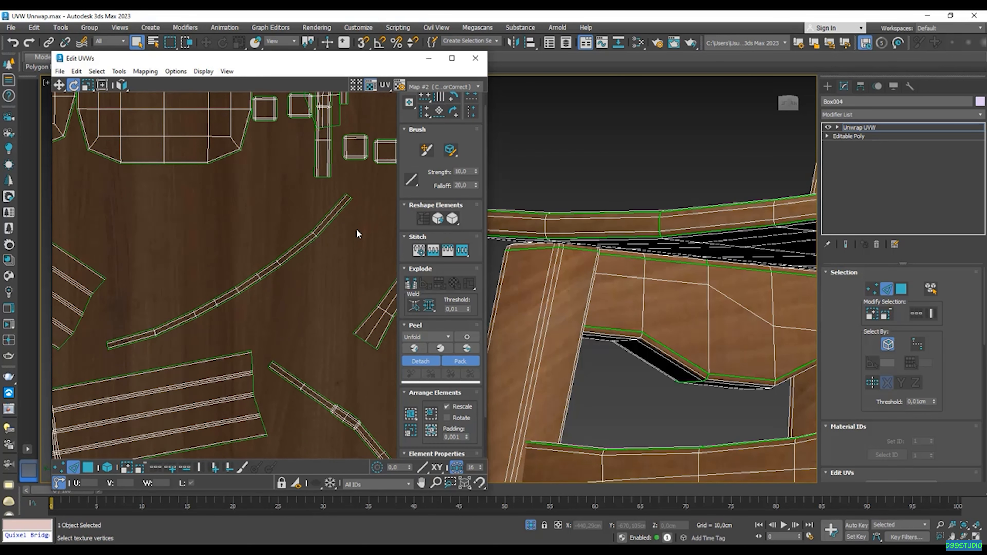
scroll(272, 362, "down", 2)
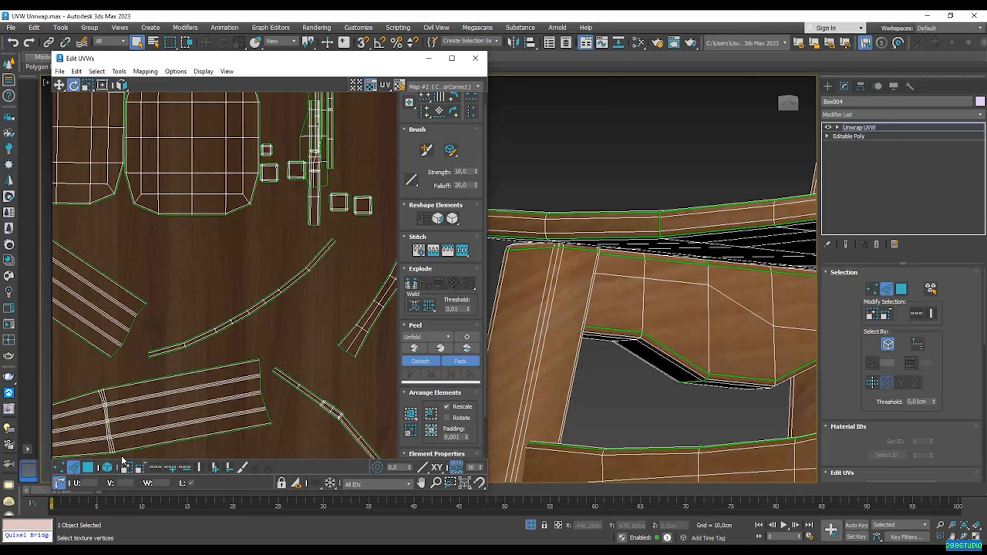
left_click(108, 468)
left_click(331, 132)
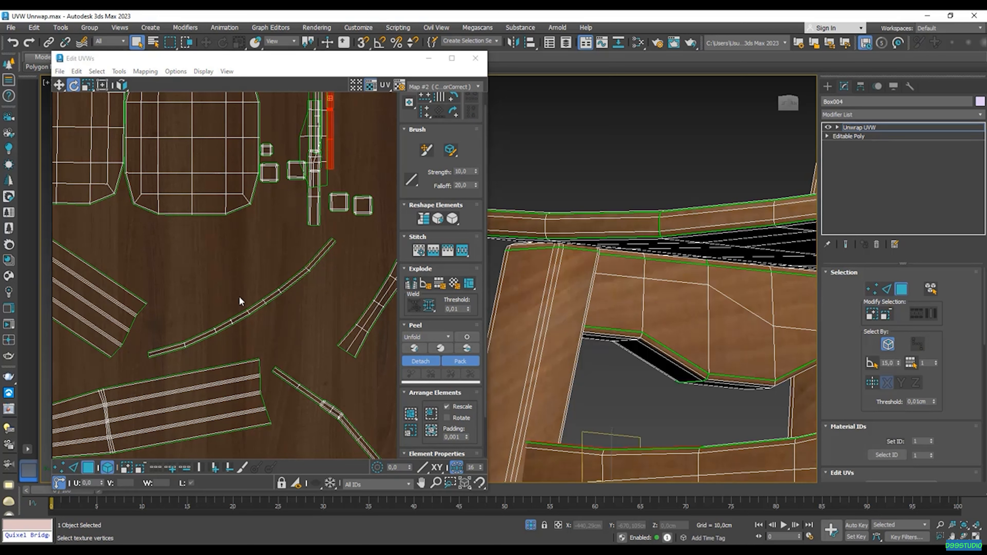
left_click(266, 302)
middle_click_drag(257, 283, 275, 276)
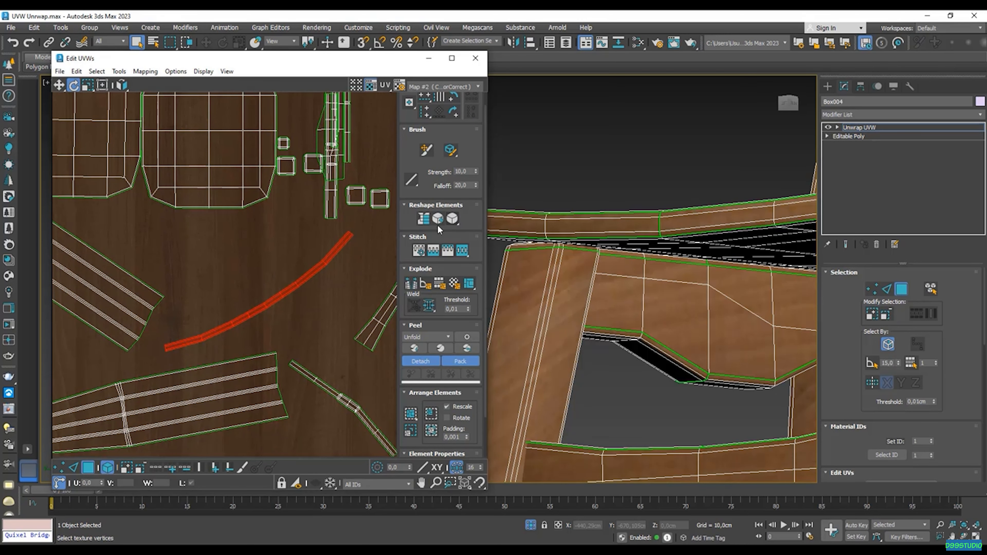
left_click(424, 218)
- Rotate the newly straightened long strip 90 degrees so it stands vertically
scroll(270, 313, "down", 3)
middle_click_drag(264, 319, 268, 343)
scroll(269, 326, "up", 5)
scroll(269, 327, "down", 5)
scroll(322, 314, "up", 1)
scroll(214, 370, "up", 3)
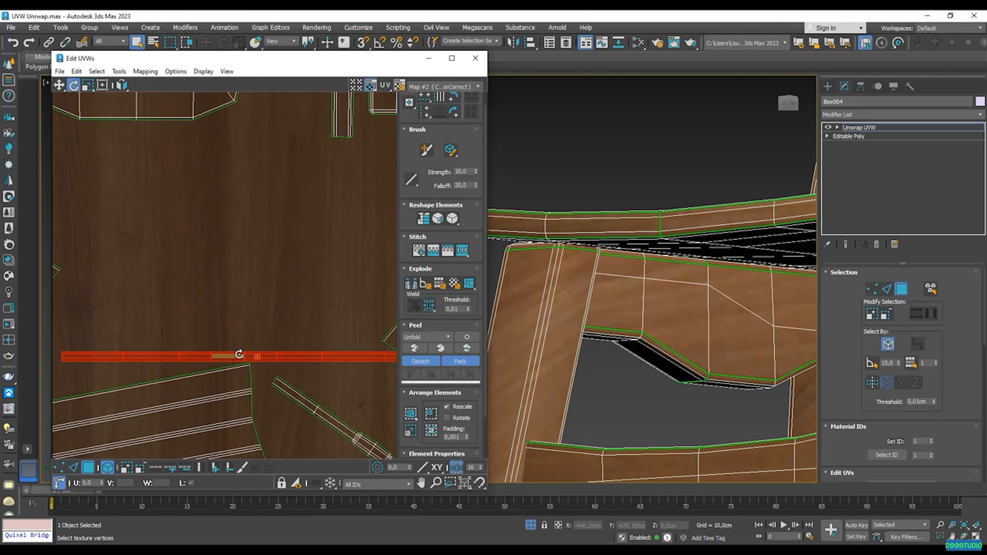
left_click(452, 112)
- Turn off element selection in edge mode and align the diagonal flared strip to one of its lengthwise edges
scroll(321, 262, "down", 3)
middle_click_drag(321, 262, 314, 293)
scroll(330, 316, "up", 4)
left_click(331, 316)
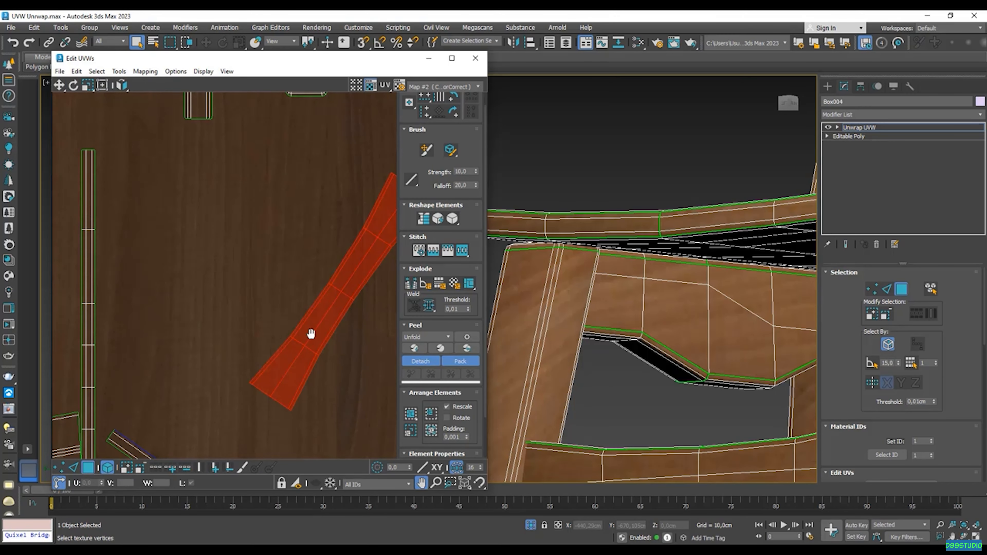
middle_click_drag(311, 335, 291, 354)
left_click(89, 467)
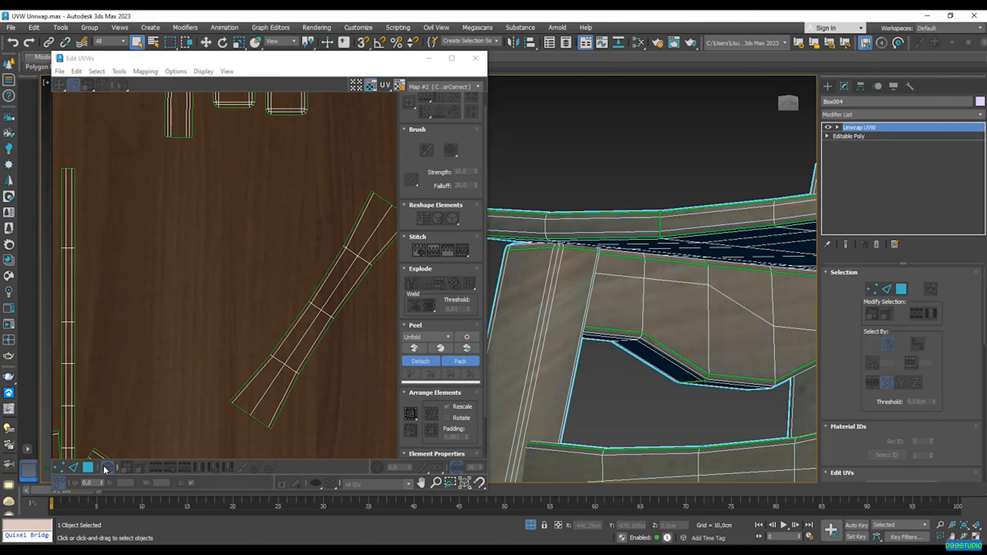
left_click(73, 467)
left_click(258, 408)
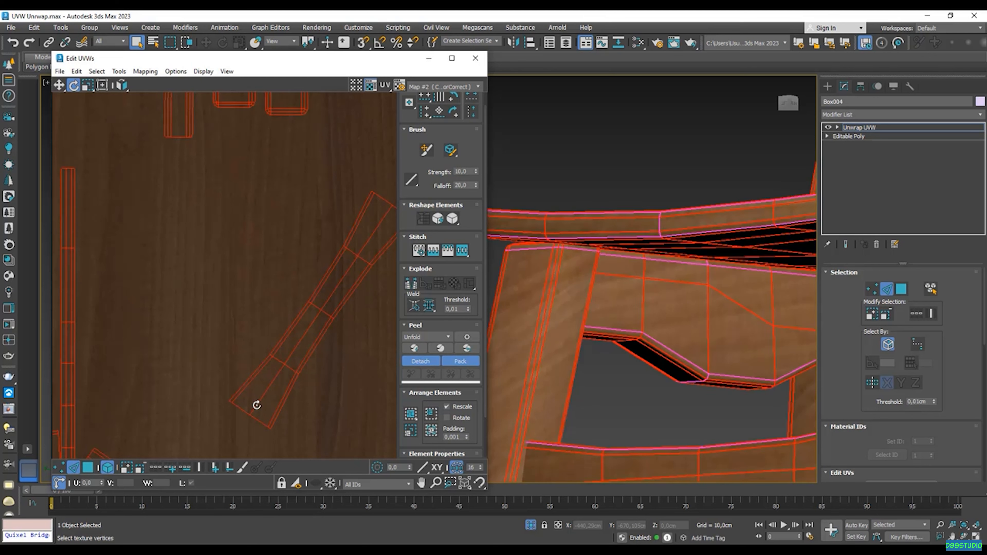
left_click(240, 433)
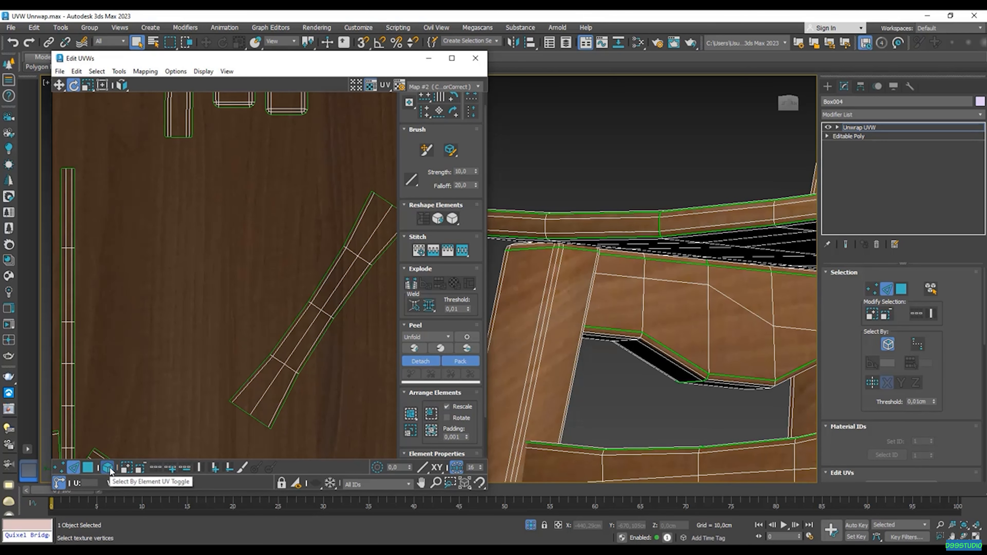
left_click(108, 468)
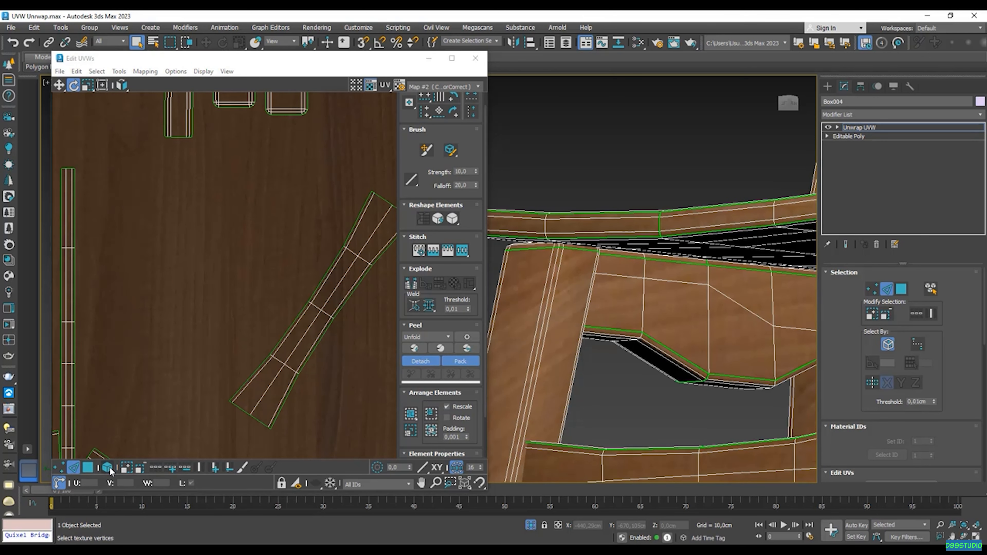
double_click(268, 390)
middle_click_drag(261, 380, 239, 391)
left_click(439, 112)
scroll(335, 226, "down", 5)
scroll(306, 279, "up", 4)
scroll(306, 279, "up", 5)
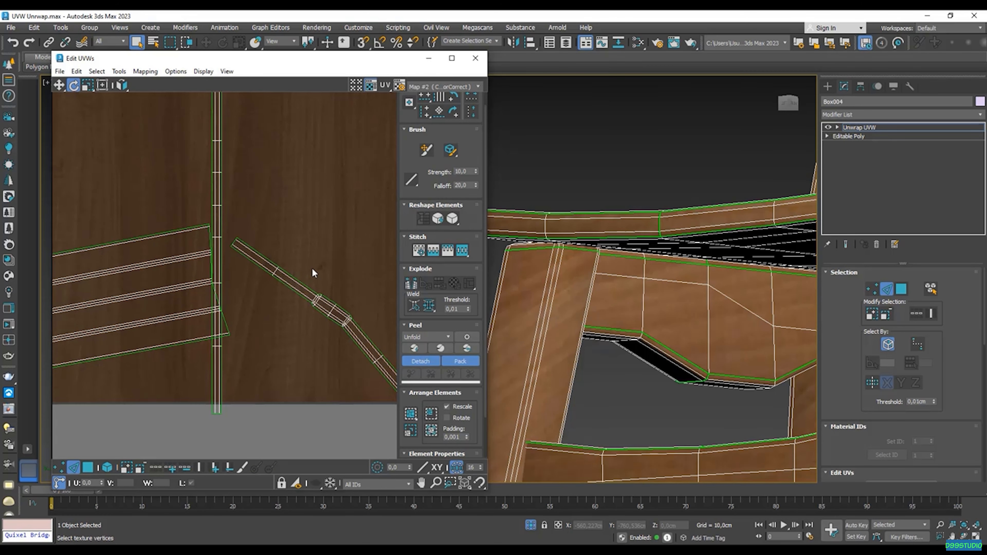
- Switch to polygon mode with element selection on and select the whole bent diagonal strip
scroll(286, 302, "up", 5)
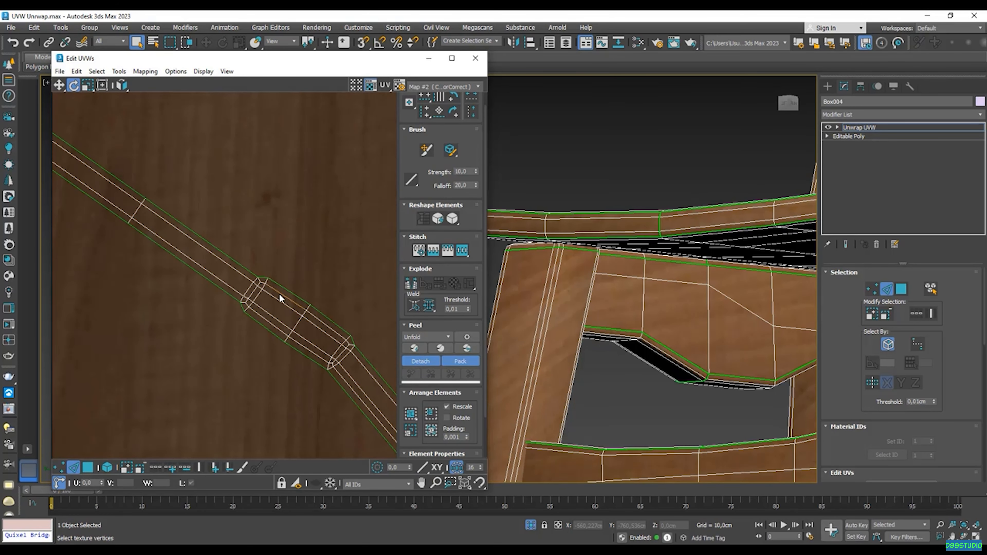
scroll(287, 299, "down", 5)
left_click(89, 468)
left_click(107, 468)
left_click(334, 346)
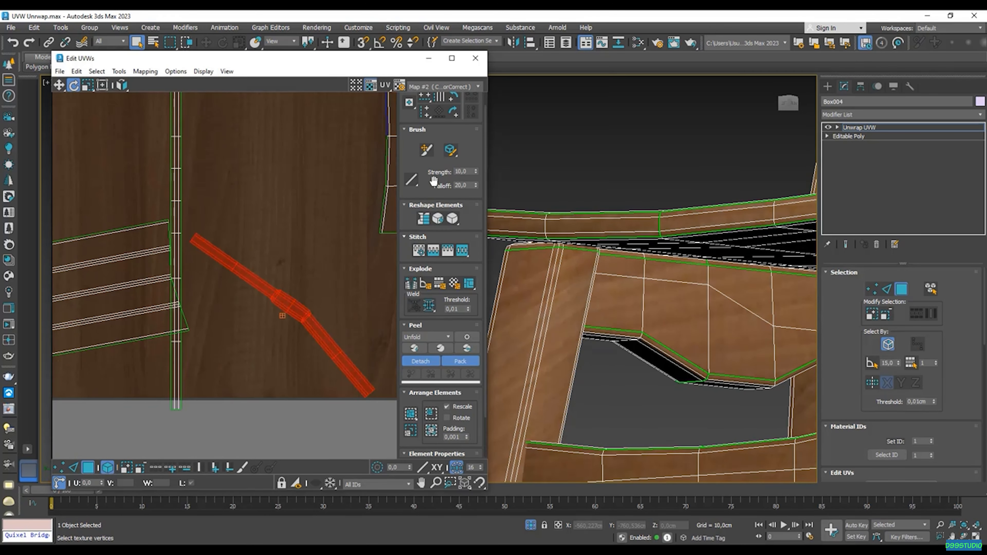
- Try Straighten Selection on the bent strip and undo it
left_click(422, 220)
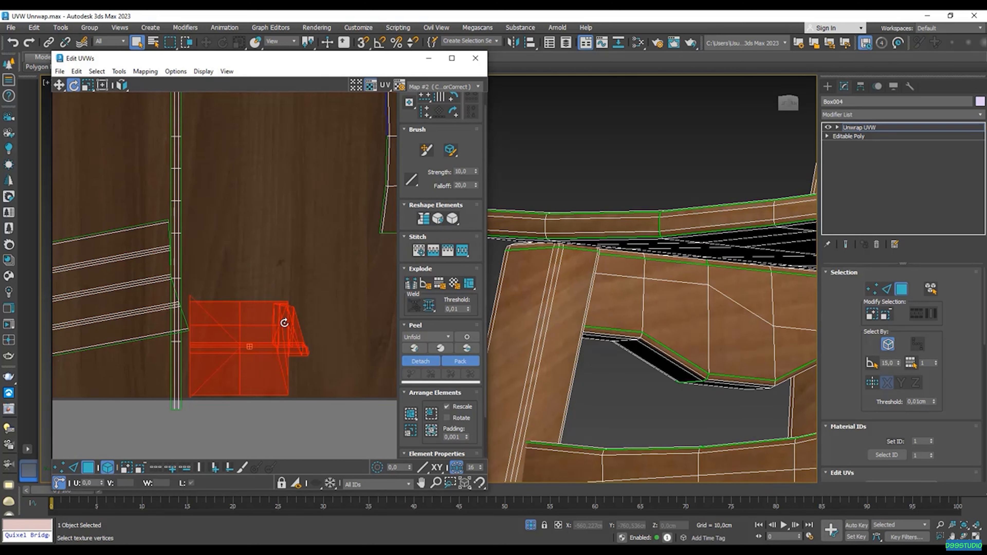
key("ctrl+z")
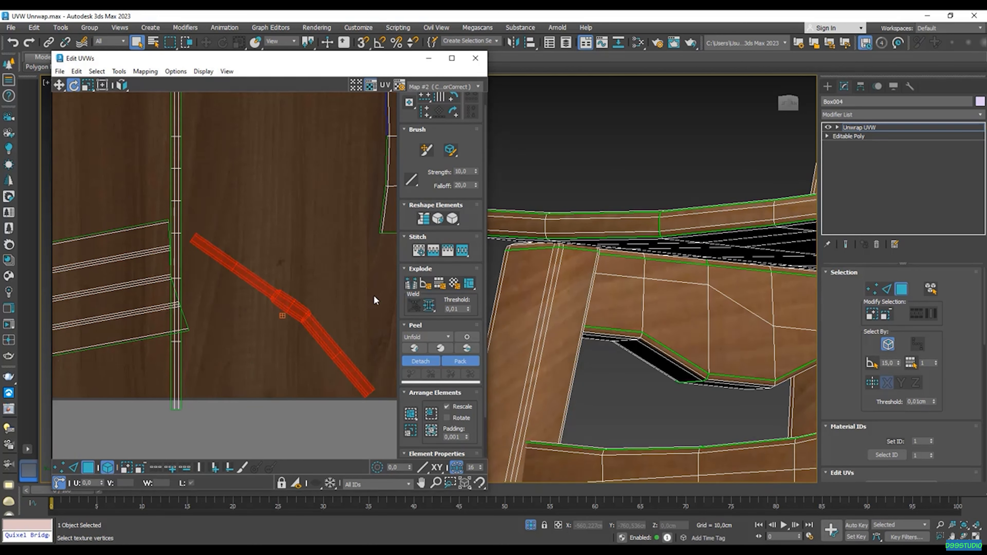
middle_click_drag(286, 285, 308, 303)
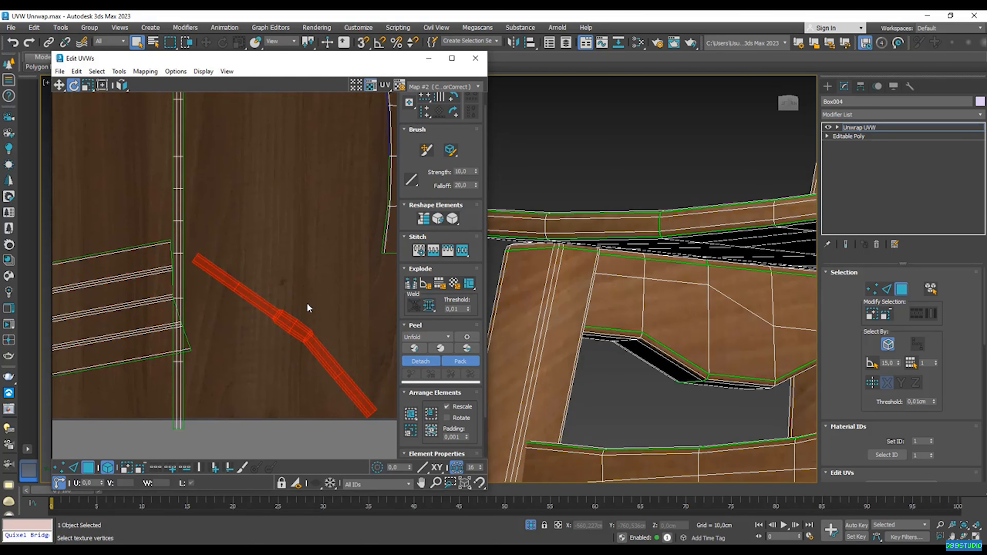
- Open the Relax settings for the bent strip, choose Relax By Polygon Angles and set Stretch to 0.1
left_click(454, 219)
left_click(454, 232)
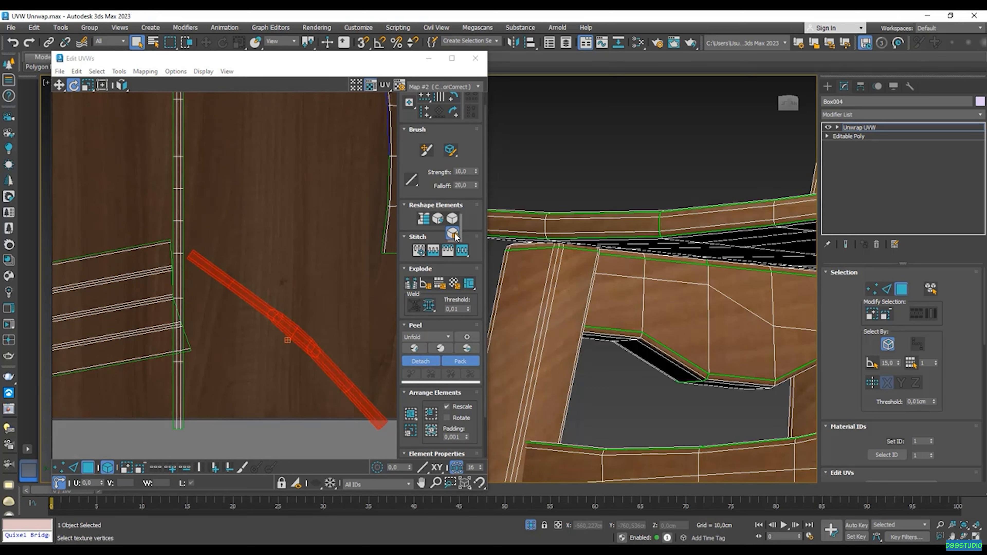
left_click_drag(302, 146, 194, 135)
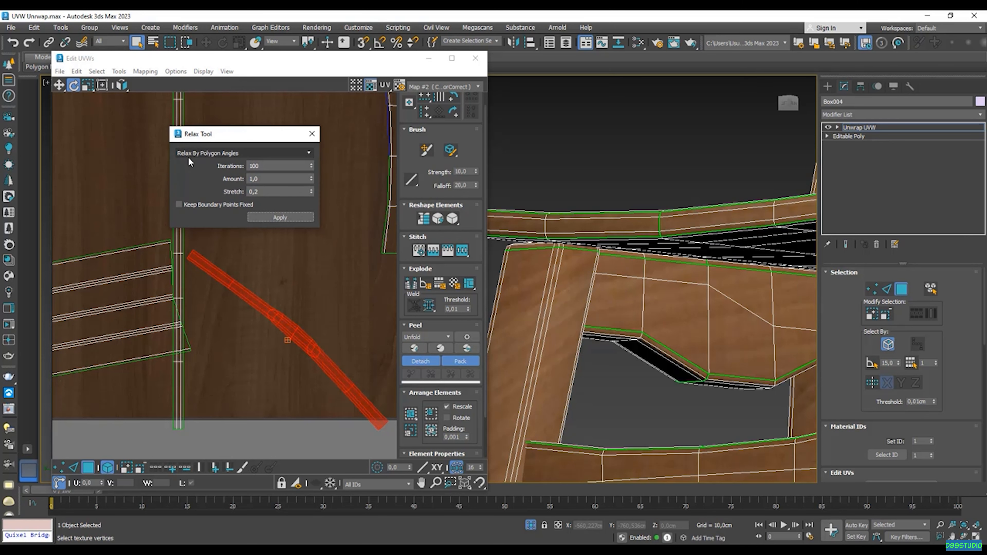
left_click(225, 154)
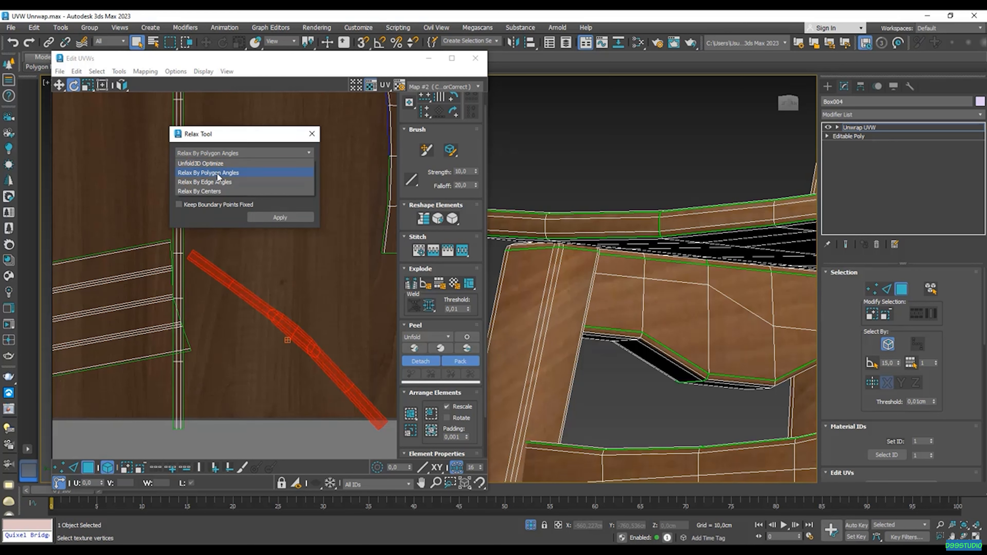
left_click(226, 173)
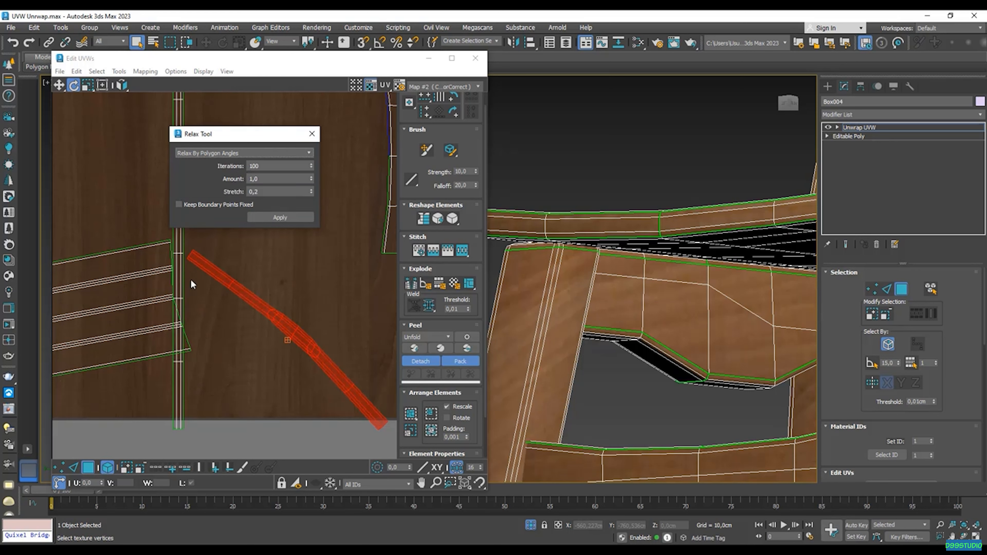
left_click(256, 179)
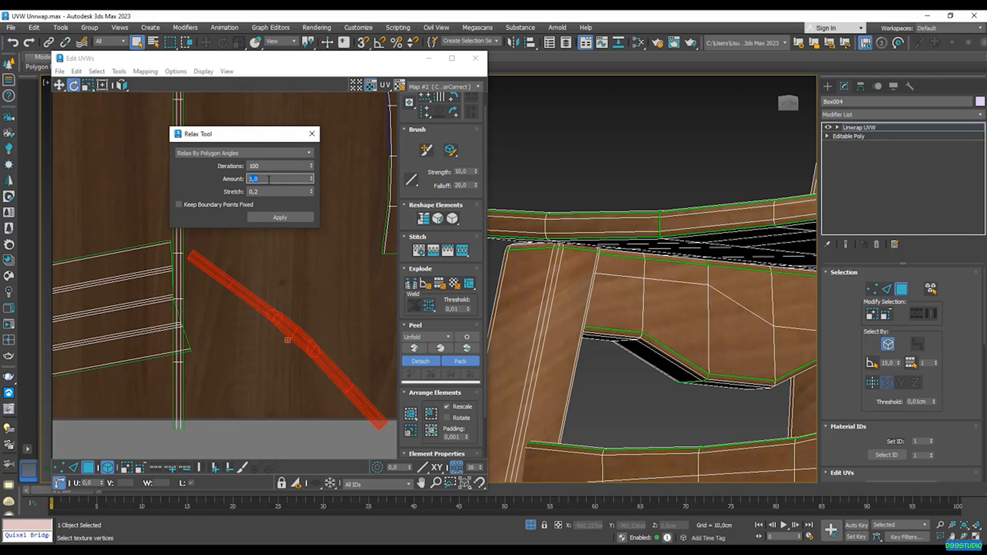
left_click(266, 193)
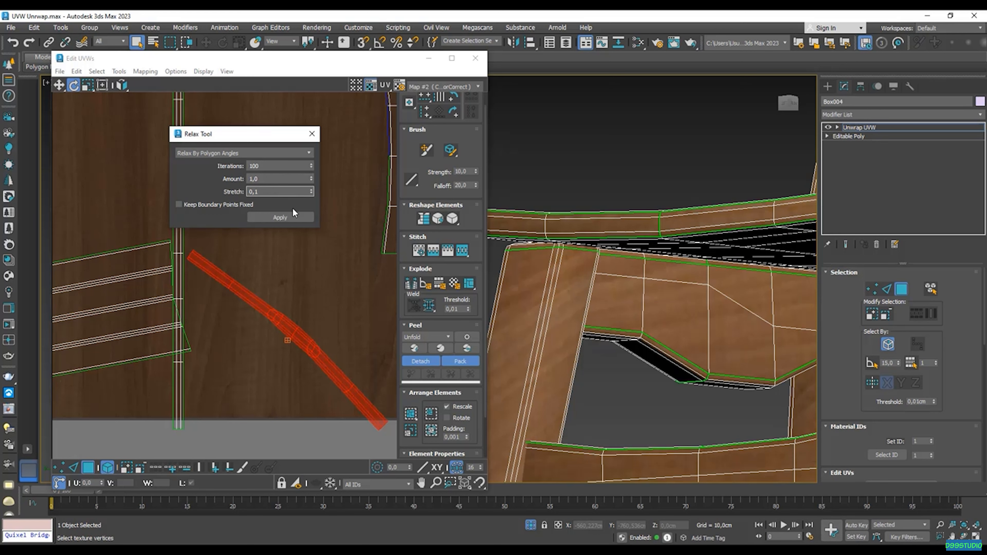
- Apply the relax to the bent strip repeatedly until it runs nearly straight, and close the Relax Tool
left_click(289, 217)
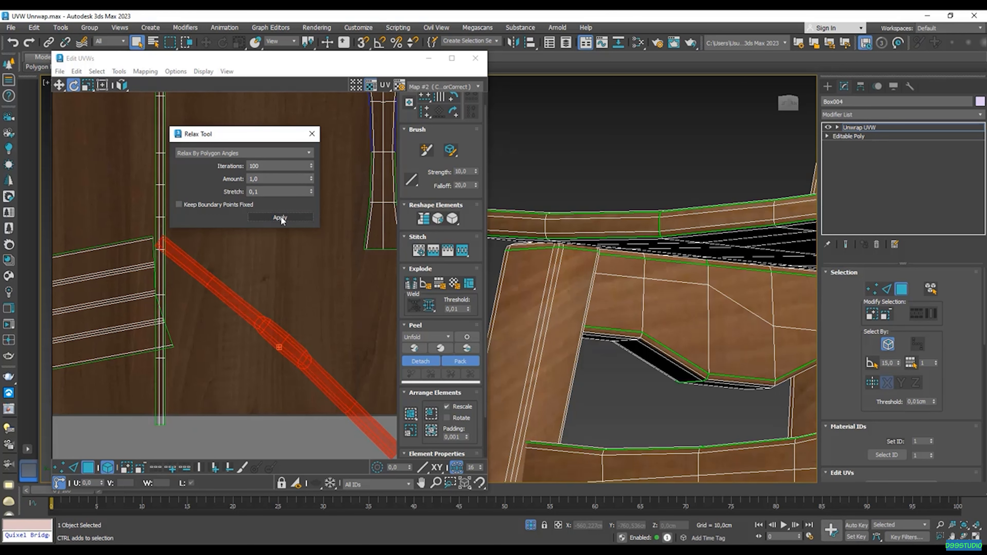
scroll(277, 292, "down", 5)
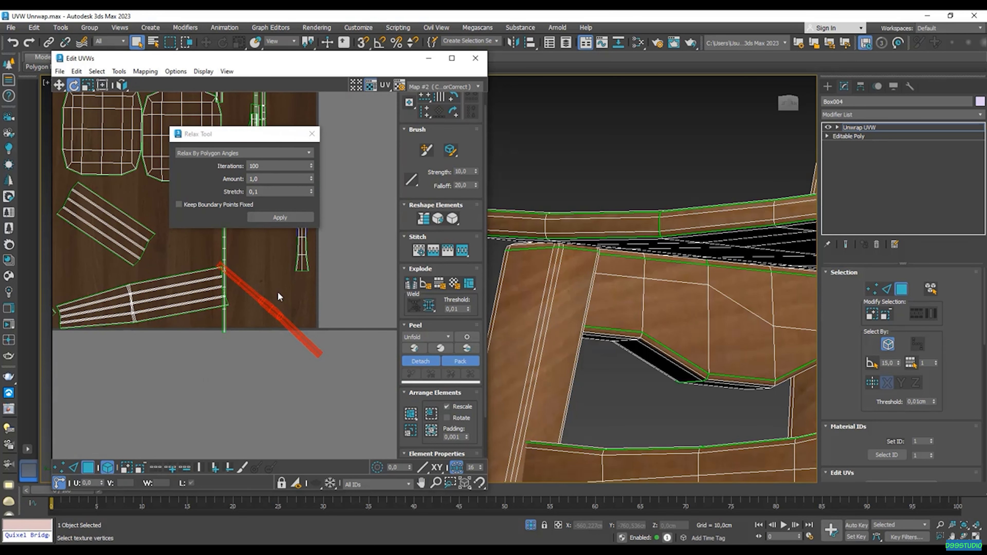
scroll(277, 292, "up", 5)
left_click(290, 217)
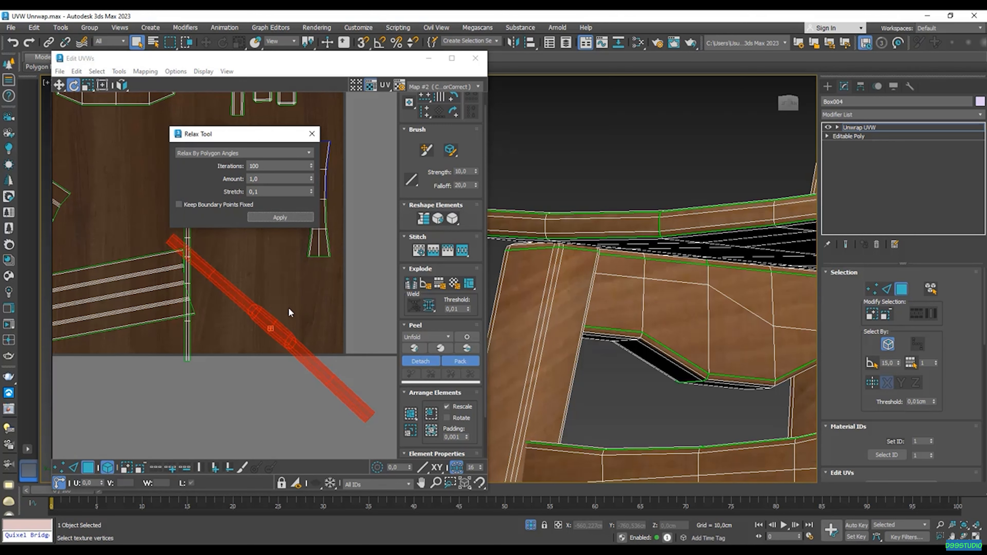
left_click(311, 134)
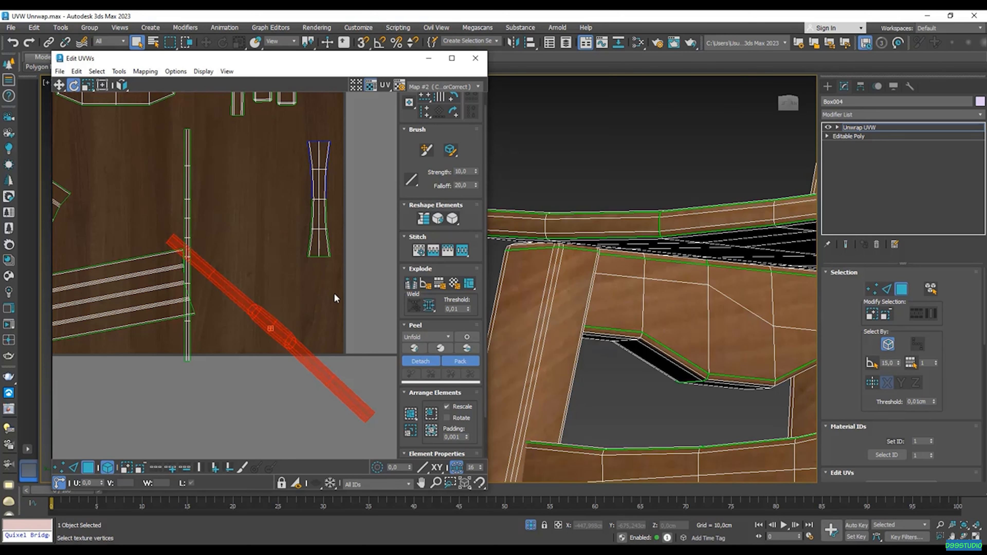
- In edge mode without element selection, select the relaxed strip's lengthwise edge loop and align the shell to it
left_click(73, 467)
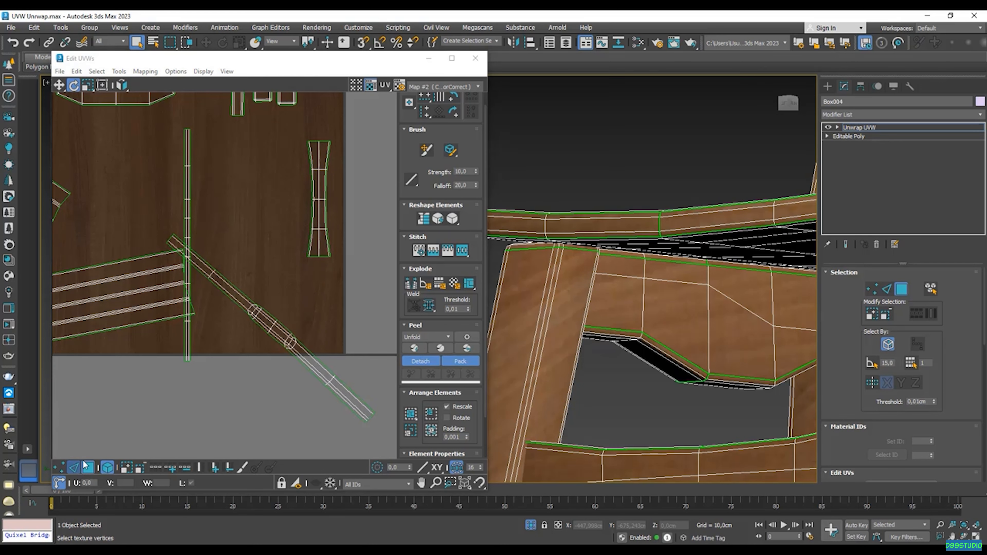
scroll(321, 364, "up", 3)
left_click(325, 365)
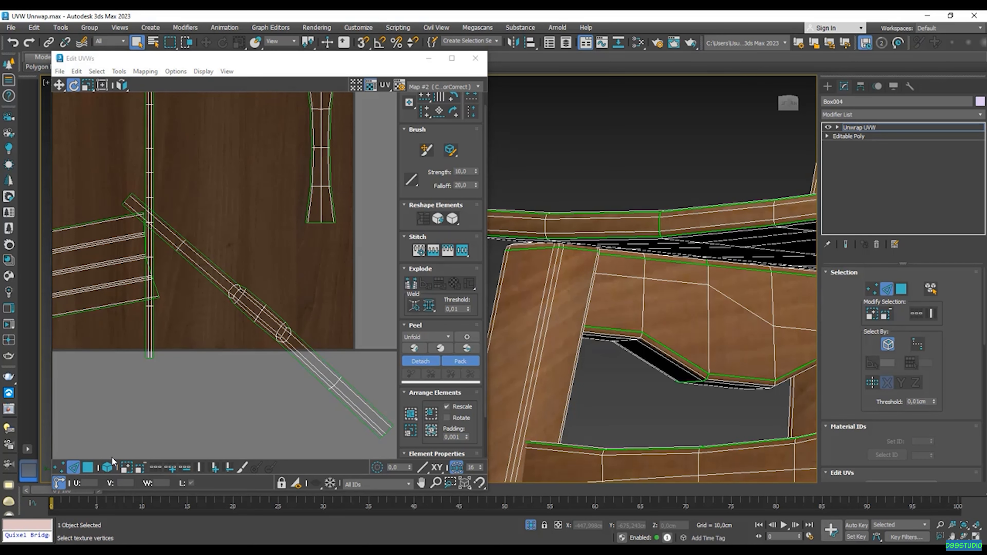
left_click(315, 350)
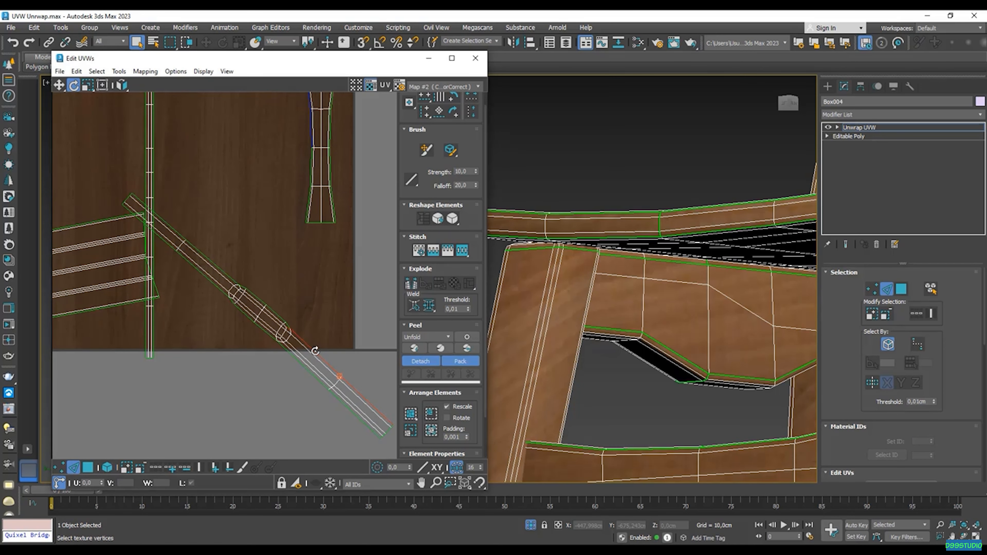
scroll(285, 332, "up", 2)
double_click(298, 340)
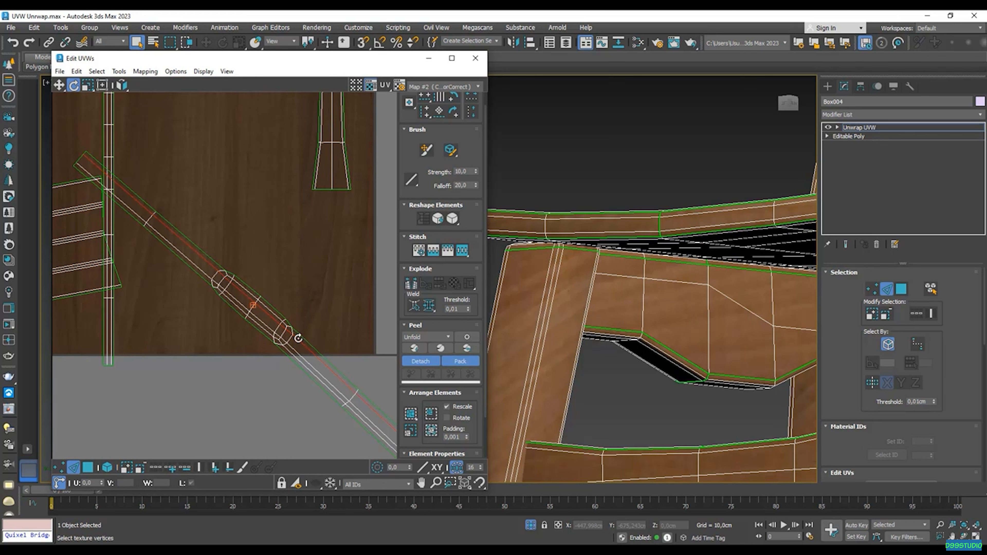
scroll(316, 319, "down", 2)
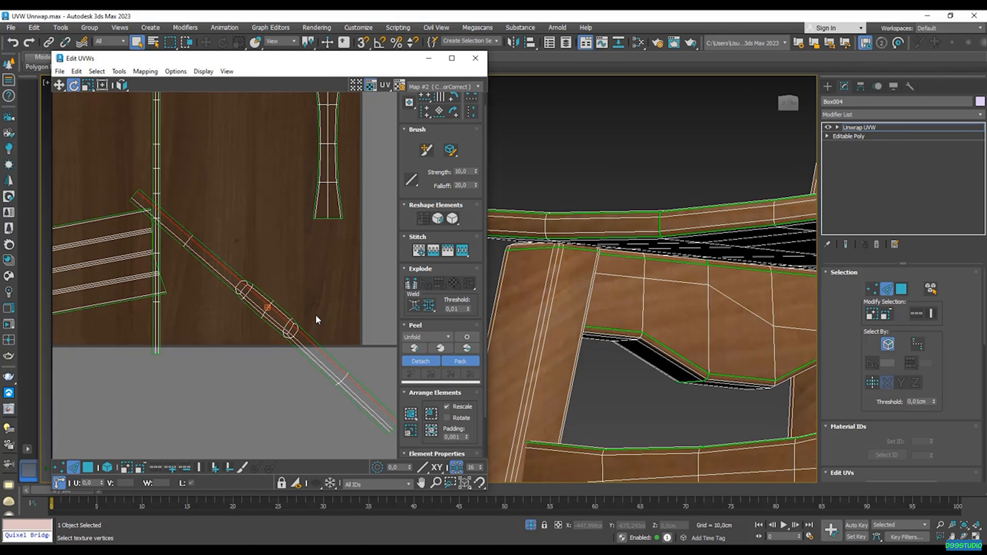
left_click(440, 115)
- Rotate the aligned strip 90 degrees and fine-tune its angle freehand so it stands vertically
scroll(290, 261, "down", 2)
mouse_move(291, 261)
middle_mouse_down()
mouse_move(274, 283)
mouse_move(294, 298)
middle_mouse_up()
left_click(454, 112)
middle_click_drag(275, 265, 308, 215)
left_click(74, 85)
left_click_drag(277, 172, 265, 170)
scroll(265, 170, "down", 1)
- Move the vertical strip into the gap between the long thin strip and the flared strip, and deselect it
left_click(59, 85)
left_click_drag(283, 328, 332, 251)
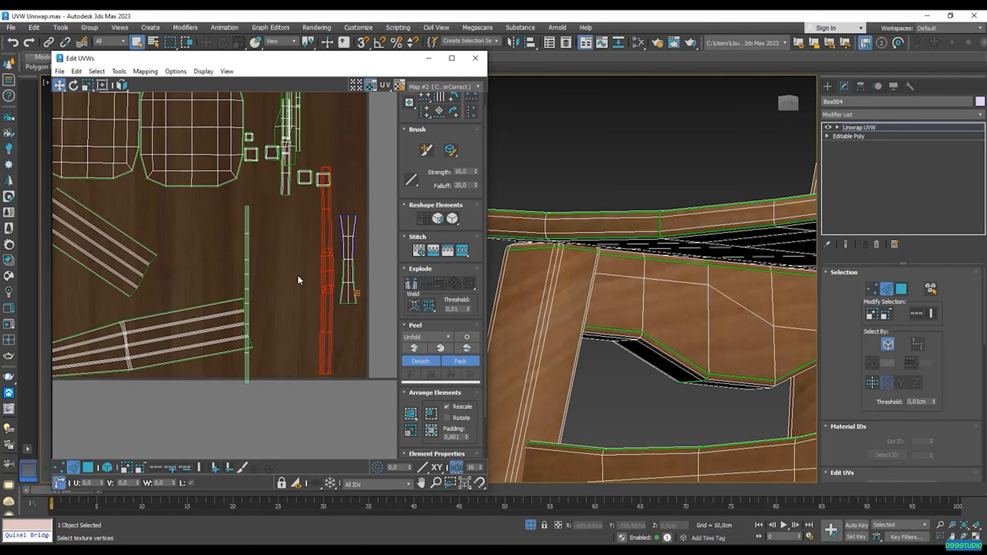
left_click(299, 277)
- Align the long diagonal tapered slatted shell to one of its inner lengthwise edges so it stands upright
middle_click_drag(299, 277, 242, 300)
middle_click_drag(84, 291, 293, 278)
scroll(217, 301, "down", 2)
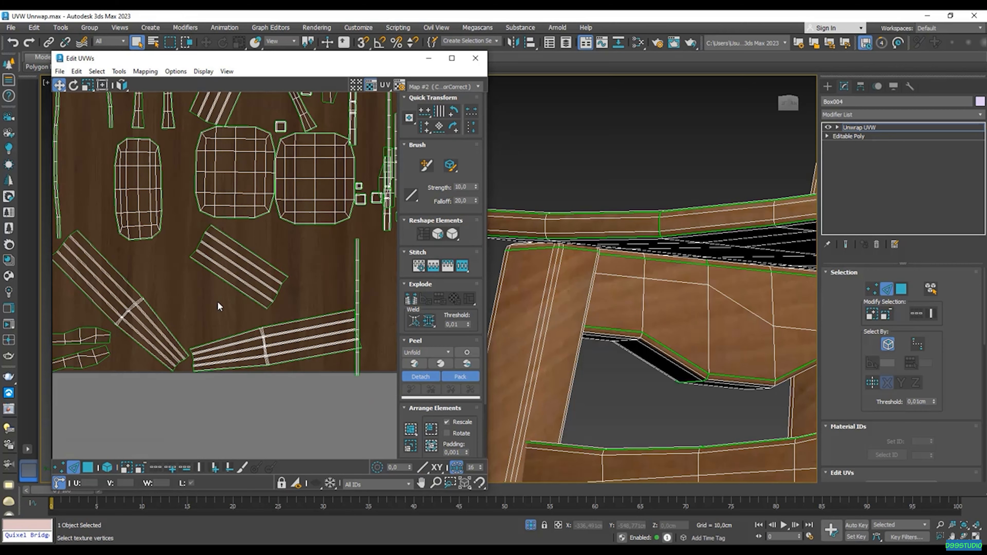
scroll(218, 302, "up", 5)
left_click(216, 299)
middle_click_drag(225, 257, 262, 284)
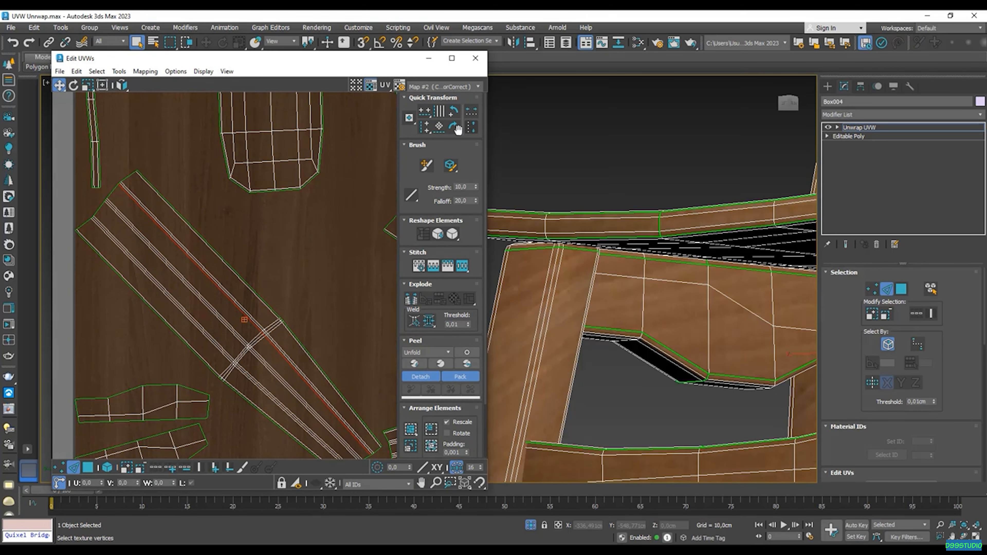
left_click(439, 128)
scroll(274, 262, "down", 1)
middle_click_drag(297, 262, 253, 266)
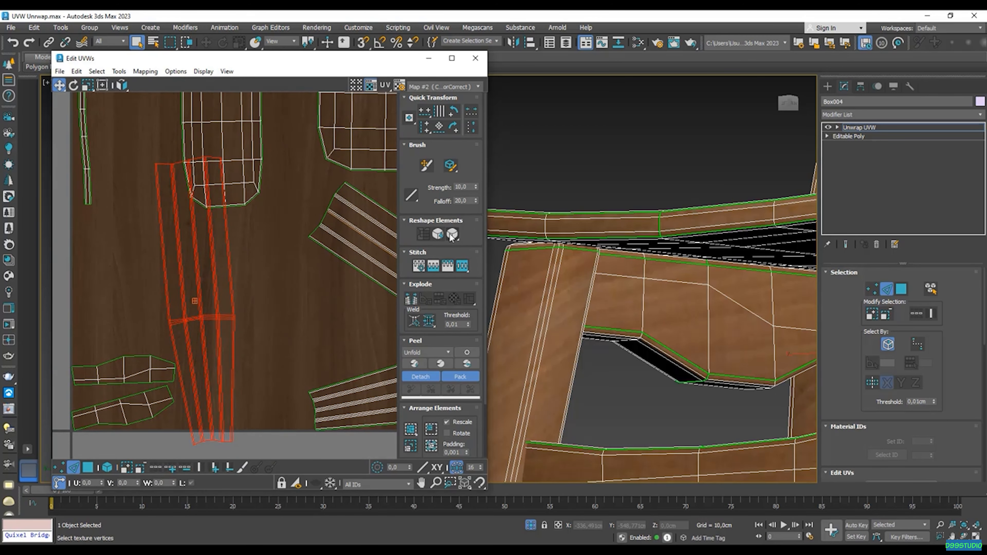
- Relax the upright tapered shell repeatedly by polygon angles with Stretch 0.1, and close the Relax Tool
left_click_drag(452, 238, 456, 250)
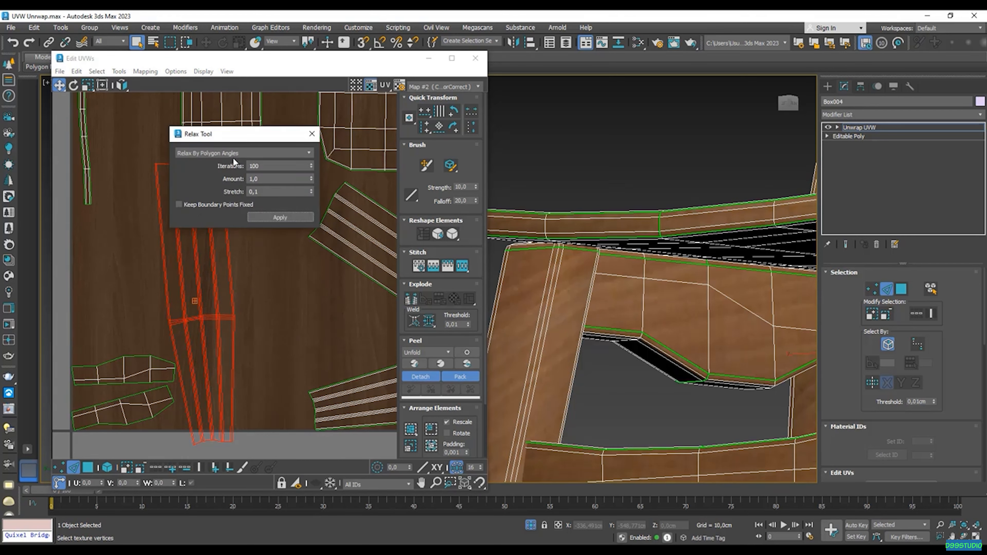
left_click_drag(232, 137, 326, 128)
left_click(357, 212)
left_click(368, 209)
left_click(367, 209)
left_click(367, 209)
left_click(371, 209)
scroll(164, 301, "down", 3)
middle_click_drag(164, 277, 185, 358)
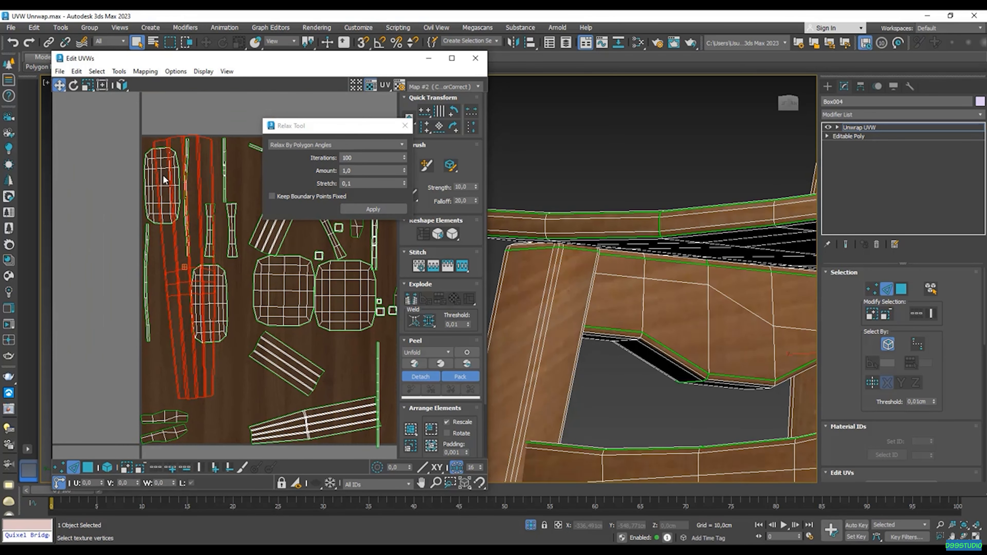
left_click(358, 210)
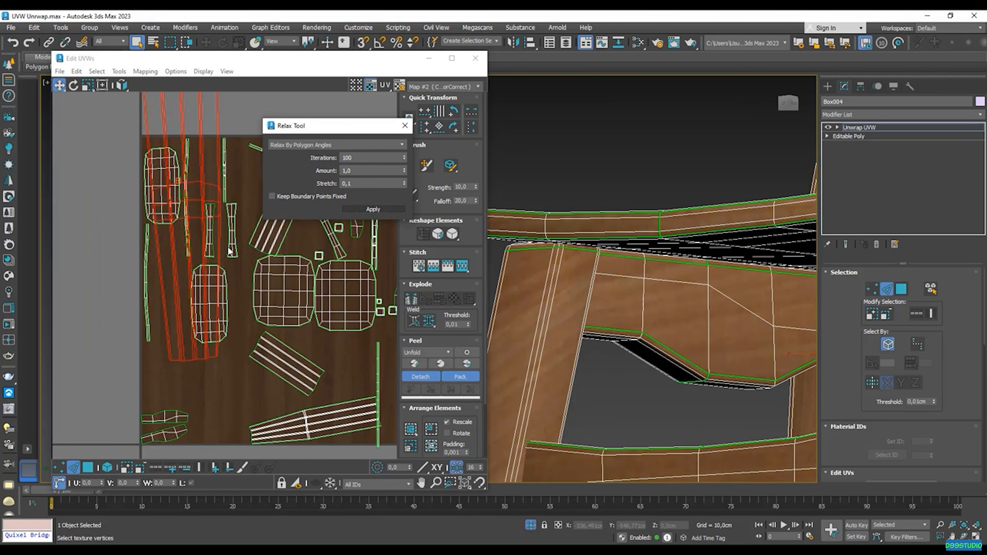
scroll(189, 457, "down", 3)
left_click(350, 209)
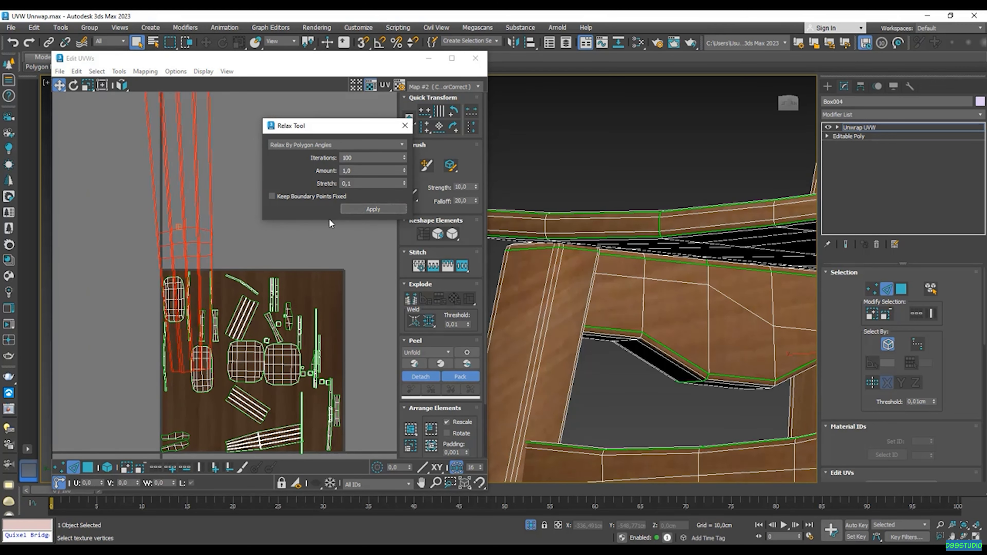
left_click(405, 126)
- Pack all UV shells back inside the texture tile with Rescale enabled
scroll(238, 214, "down", 2)
scroll(226, 215, "up", 1)
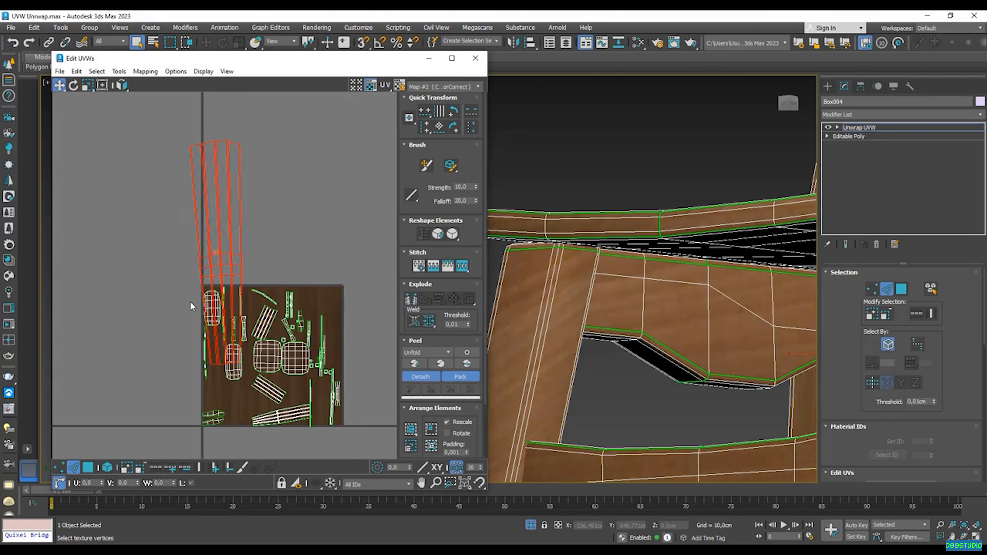
left_click(431, 446)
scroll(229, 372, "up", 2)
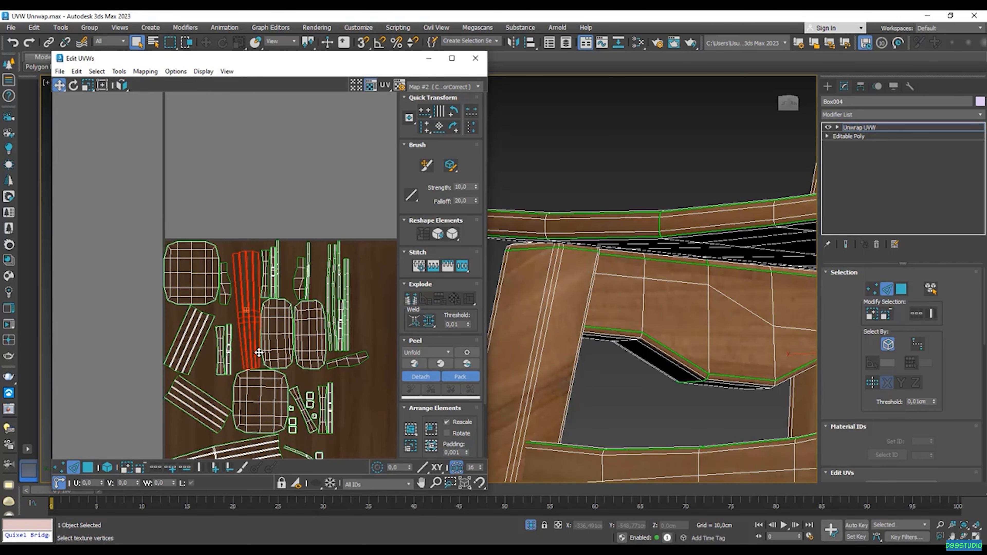
- Align the steeper of the two tilted rectangular slatted shells to an inner lengthwise edge so it stands upright
scroll(211, 306, "up", 2)
left_click(171, 319)
middle_click_drag(155, 331, 217, 338)
scroll(171, 319, "up", 1)
left_click(191, 329)
scroll(179, 342, "up", 2)
left_click(439, 127)
scroll(275, 288, "down", 2)
- Align the other tilted rectangular slatted shell to an inner lengthwise edge and rotate it 90 degrees to vertical
middle_click_drag(277, 411, 244, 351)
scroll(210, 378, "up", 1)
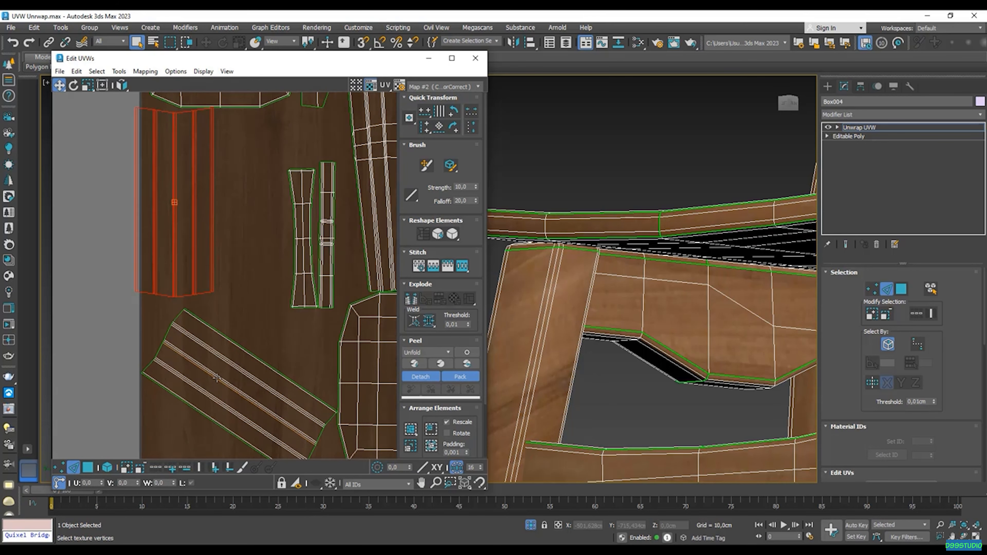
scroll(214, 378, "up", 2)
left_click(219, 378)
left_click(439, 126)
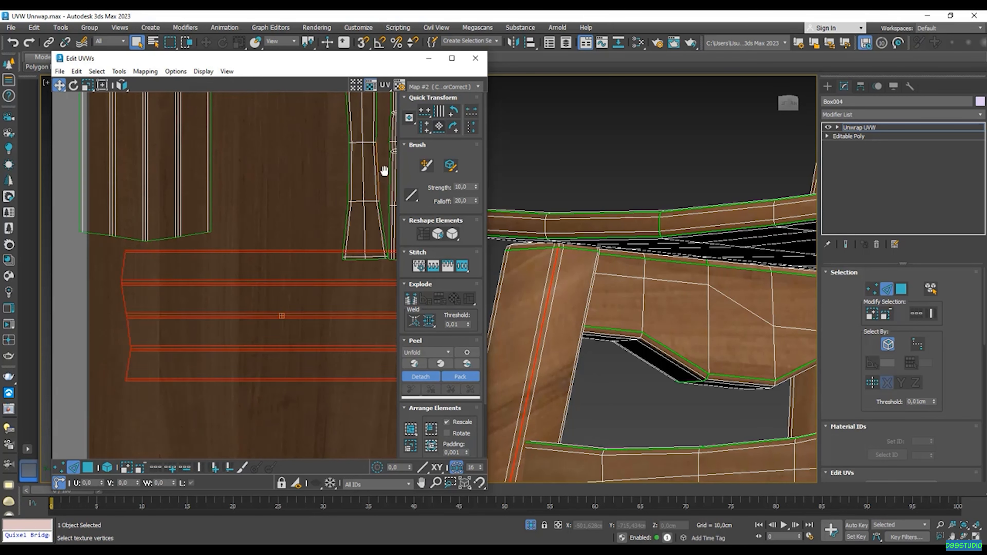
scroll(231, 276, "down", 3)
middle_click_drag(231, 276, 189, 291)
middle_click_drag(130, 276, 179, 306)
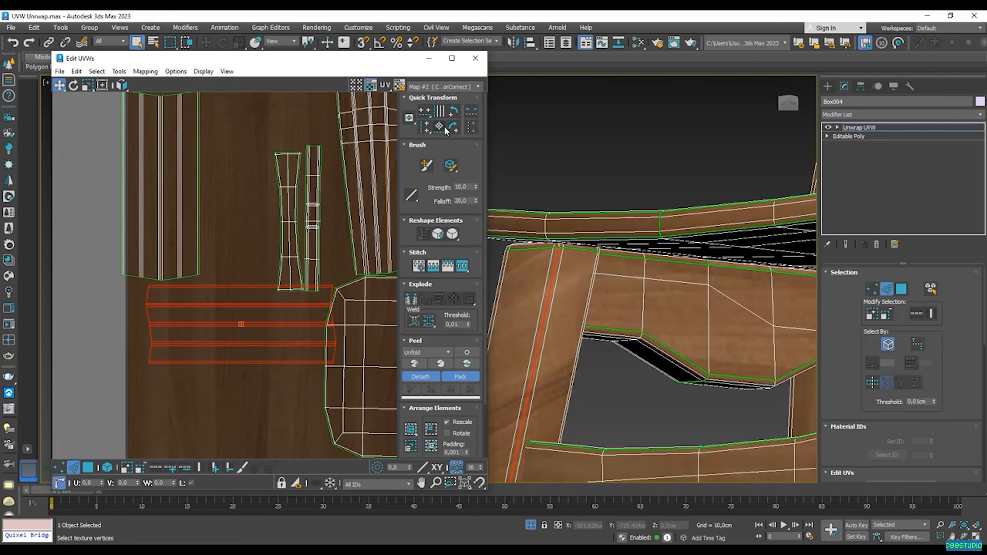
left_click(453, 112)
scroll(302, 242, "down", 3)
middle_click_drag(335, 322, 255, 301)
scroll(255, 301, "up", 2)
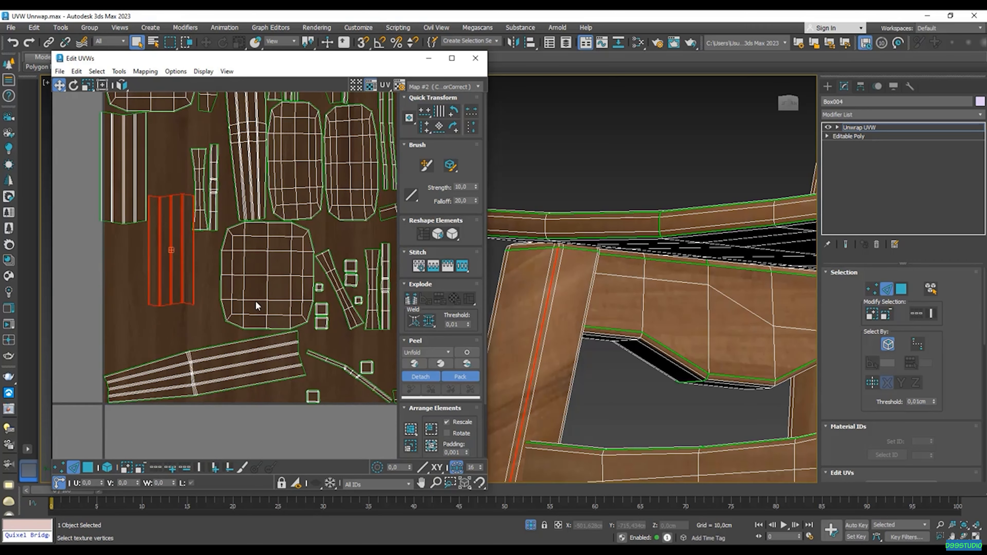
- Align the large tilted tapered slatted shell to an inner lengthwise edge and rotate it 90 degrees to vertical
middle_click_drag(108, 427, 194, 364)
scroll(195, 364, "up", 3)
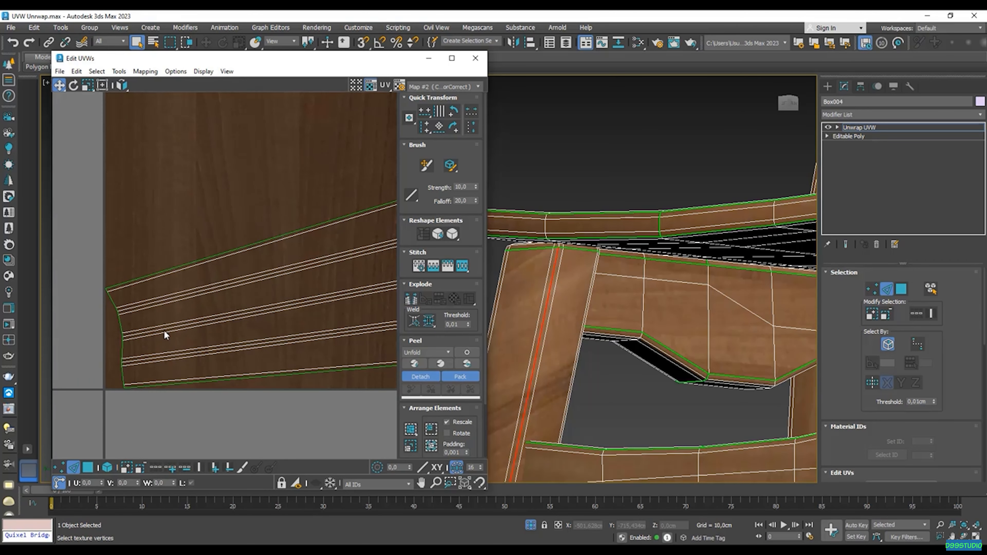
left_click(163, 329)
scroll(163, 328, "down", 3)
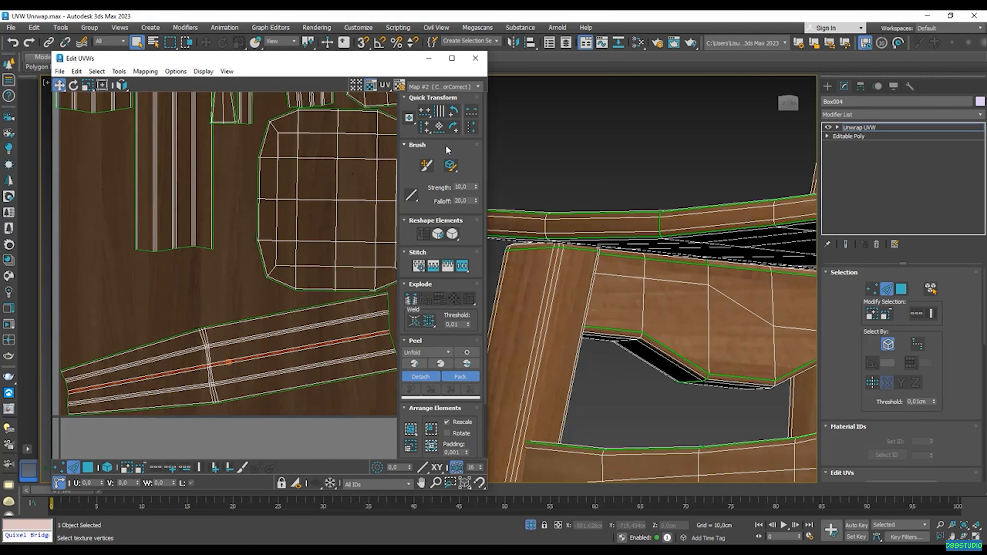
left_click(439, 127)
left_click(453, 112)
scroll(225, 271, "down", 2)
- Relax the thin bent strip shell repeatedly by polygon angles with Stretch 0.1, and close the Relax Tool
scroll(224, 271, "up", 5)
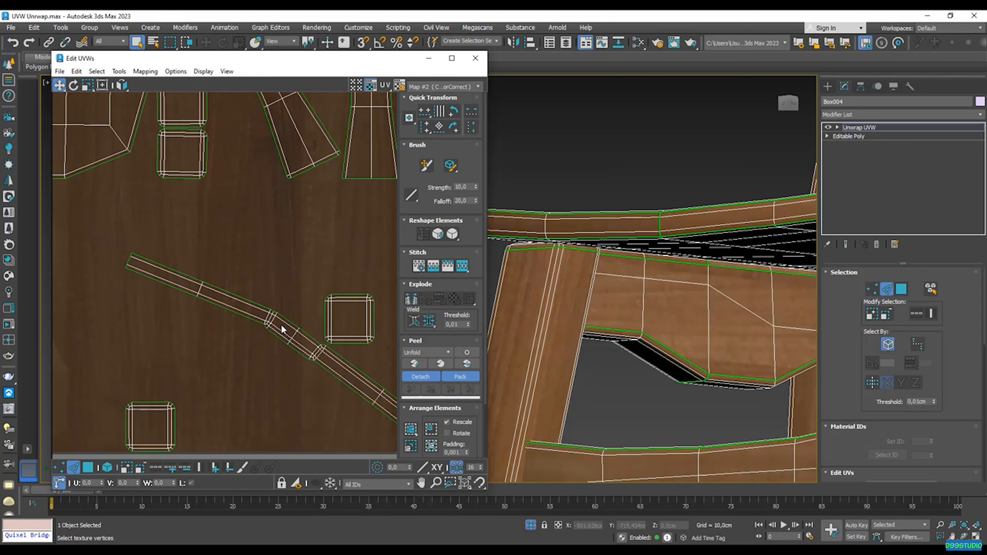
middle_click_drag(274, 324, 258, 324)
left_click(88, 468)
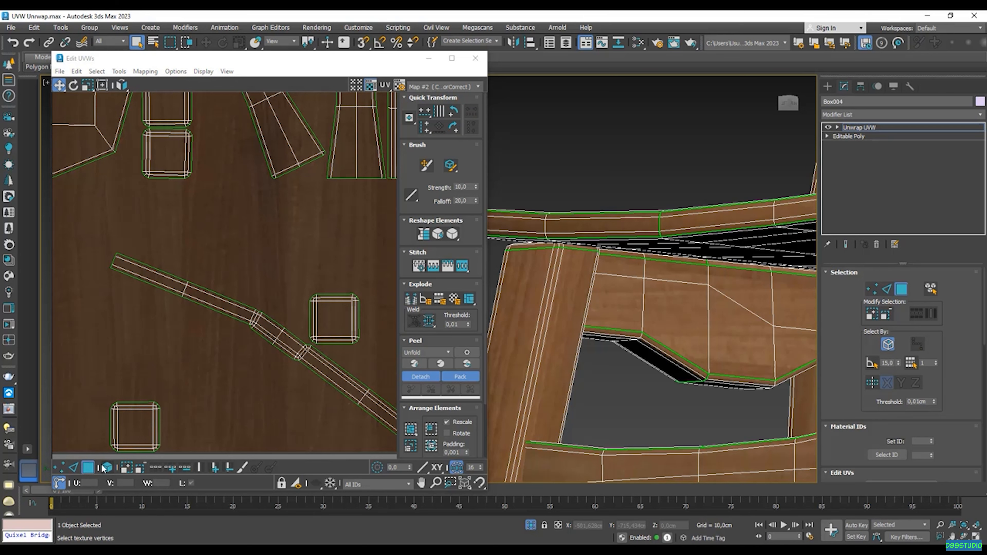
left_click(293, 337)
middle_click_drag(440, 349, 382, 350)
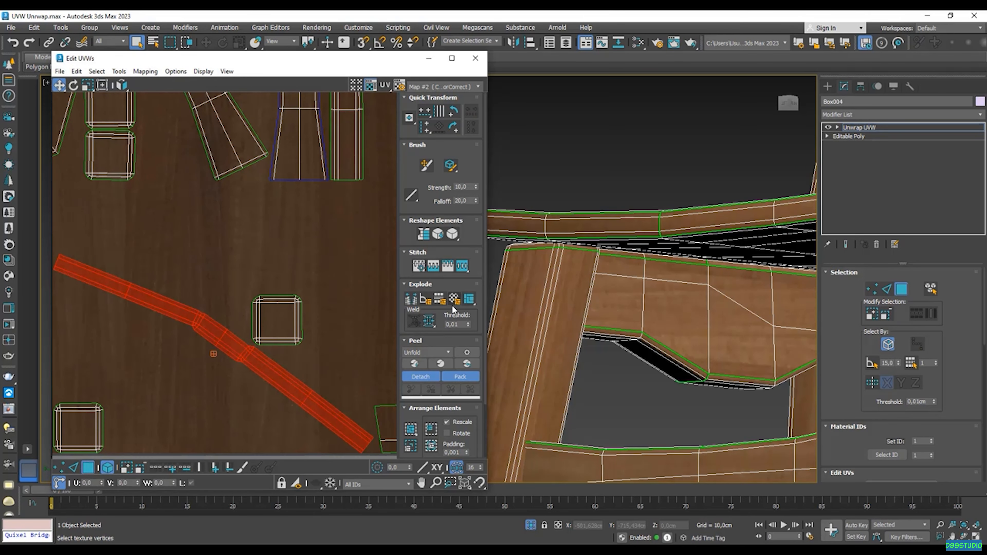
left_click_drag(453, 233, 455, 248)
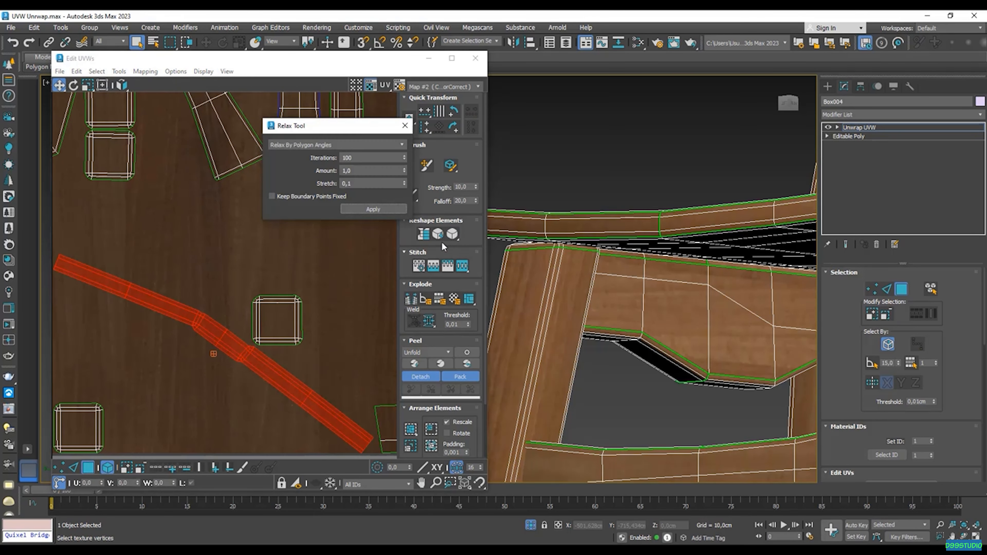
left_click(389, 207)
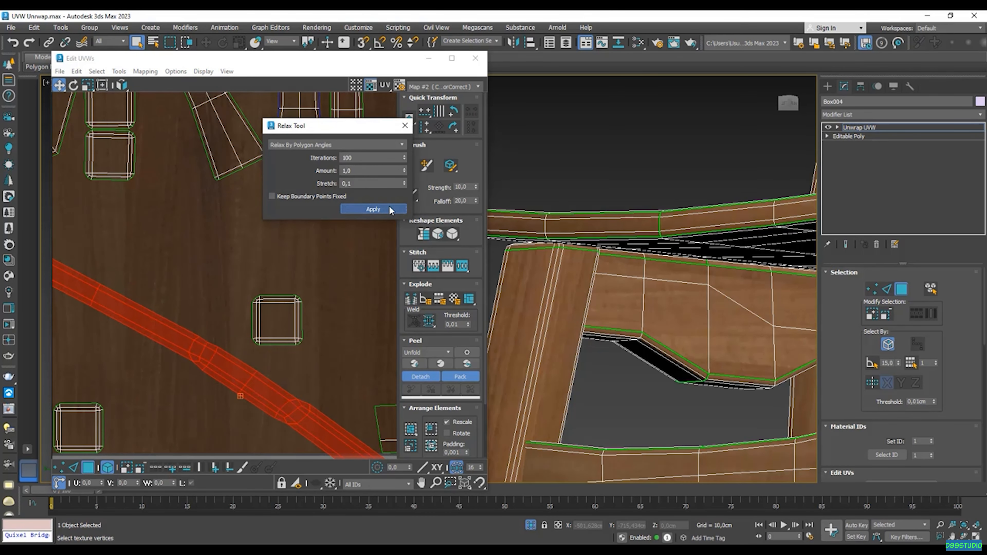
scroll(275, 239, "down", 5)
left_click(368, 208)
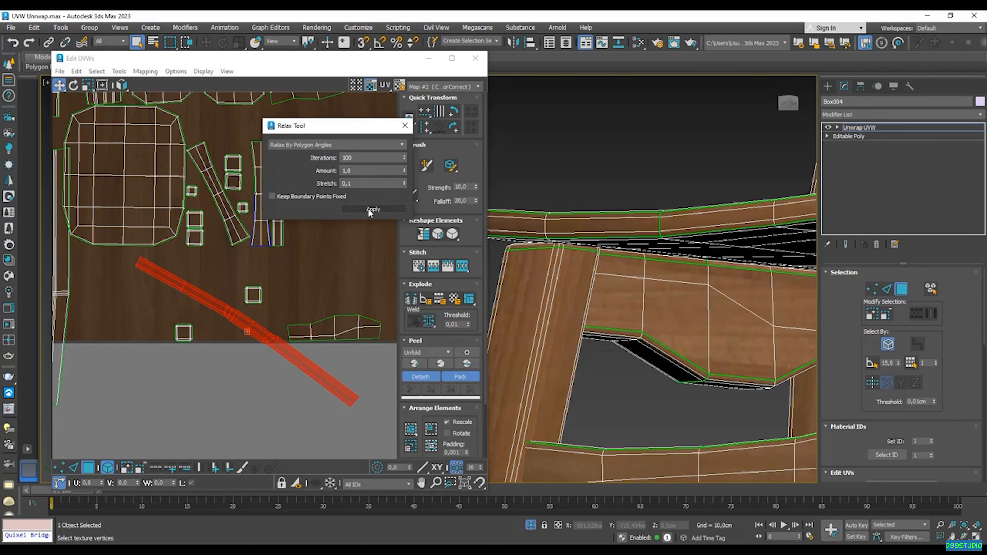
left_click(369, 209)
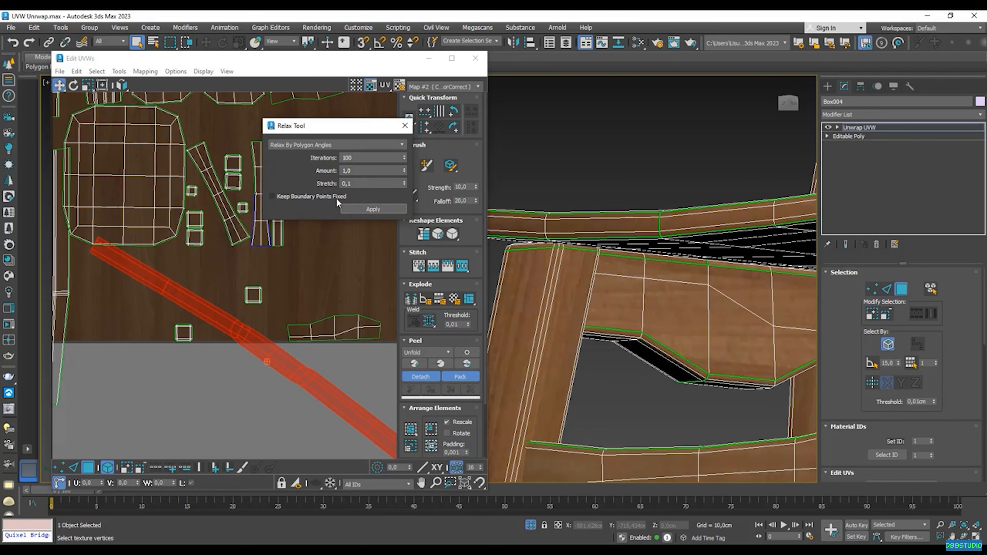
scroll(276, 319, "down", 2)
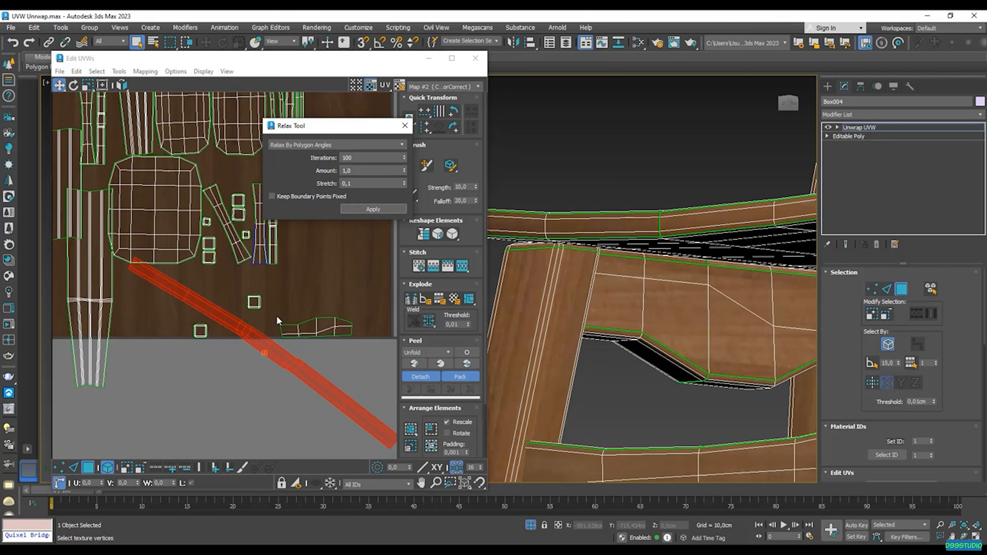
middle_click_drag(275, 320, 216, 322)
left_click(405, 126)
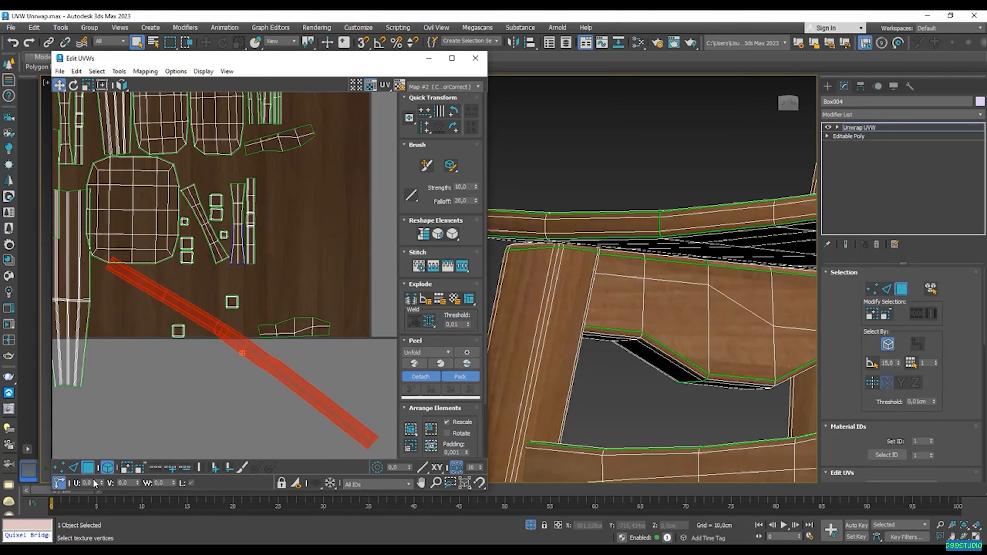
- Align the relaxed strip shell to an inner lengthwise edge and rotate it 90 degrees so it runs upright
left_click(74, 467)
left_click(261, 346)
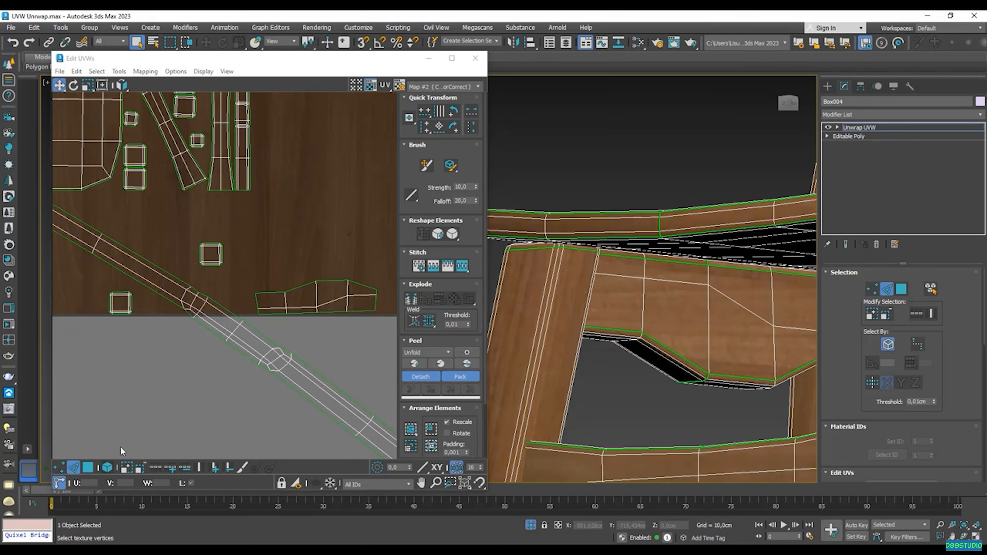
left_click(239, 338)
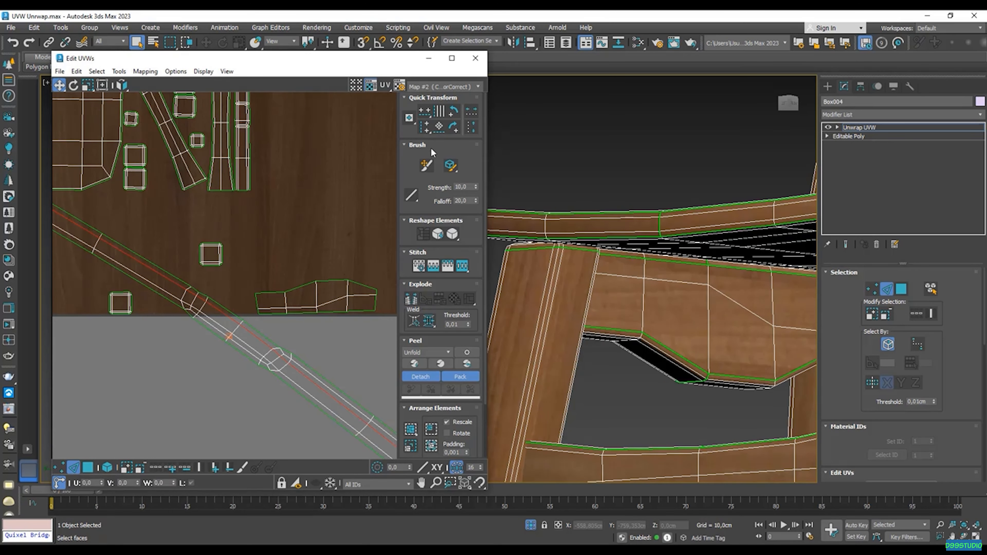
left_click(438, 134)
scroll(260, 287, "down", 3)
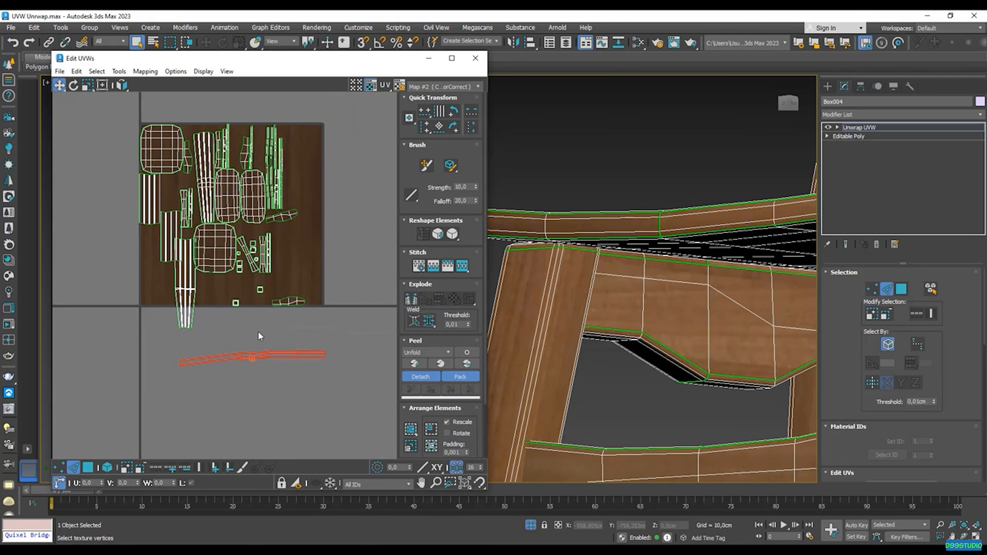
scroll(258, 331, "up", 1)
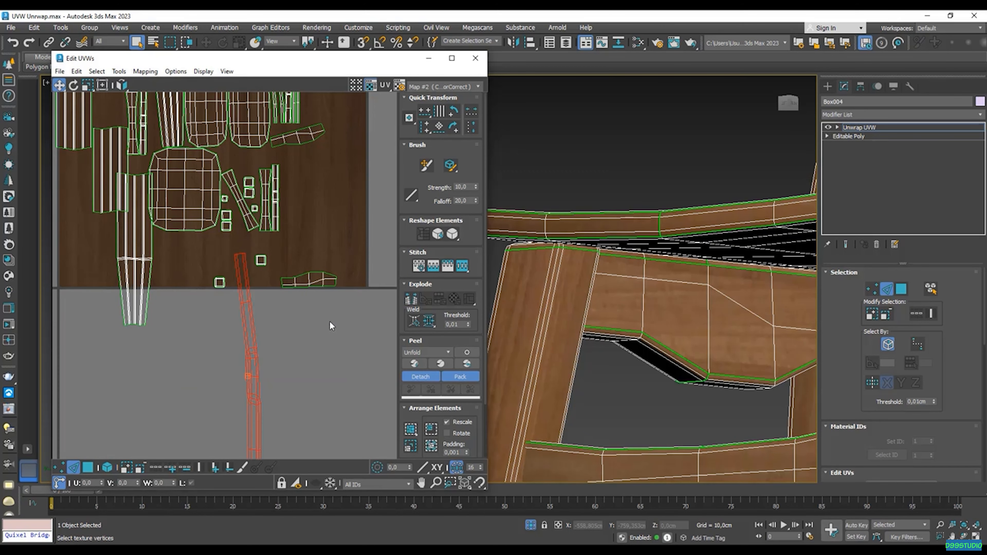
middle_click_drag(330, 322, 328, 298)
- Pack all UV shells back inside the texture tile with Rescale enabled and review the new layout
left_click(431, 446)
scroll(291, 348, "down", 4)
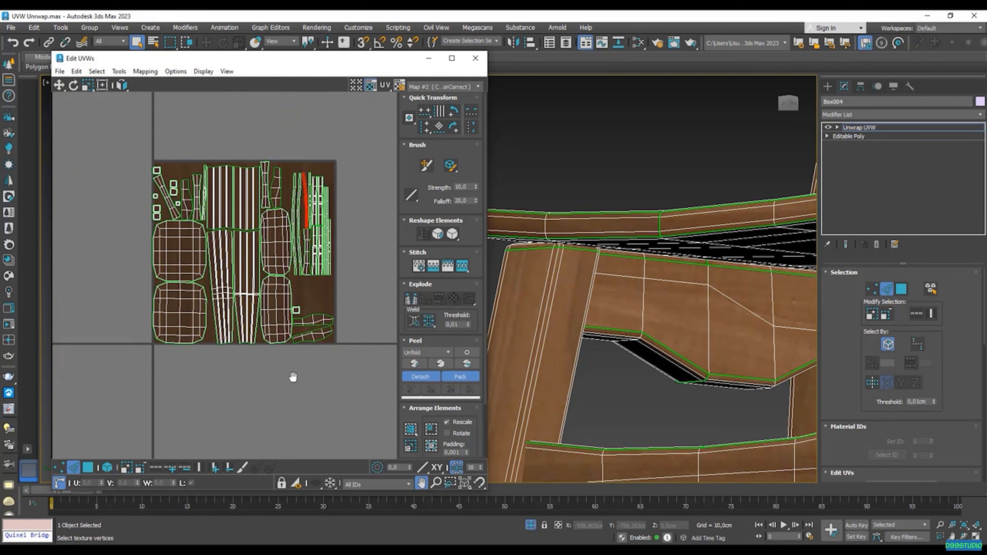
scroll(296, 285, "up", 6)
scroll(249, 274, "down", 1)
middle_click_drag(251, 275, 377, 247)
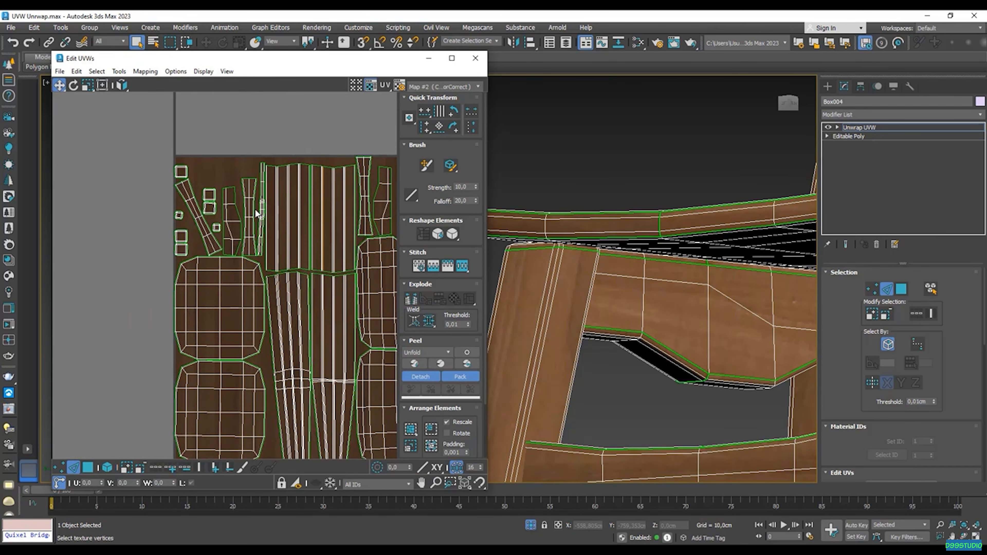
- Align the narrow tilted shell among the small square shells to its central lengthwise edge so it stands upright
scroll(200, 204, "up", 5)
middle_click_drag(156, 179, 174, 206)
left_click(175, 207)
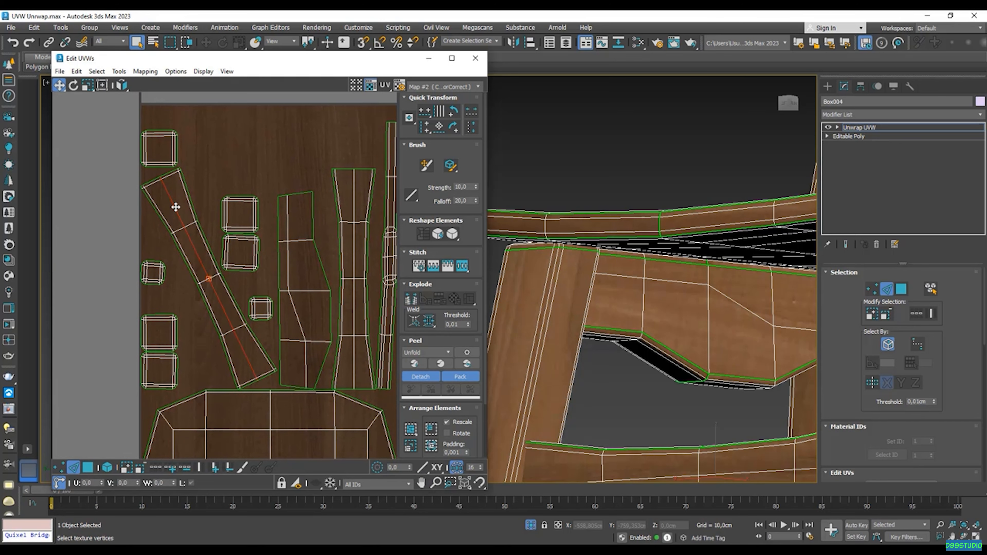
left_click(430, 129)
scroll(191, 233, "down", 6)
- Straighten the tilted curved-edge shell near the tile's lower border by aligning it to its inner lengthwise edge
middle_click_drag(391, 406, 284, 306)
scroll(261, 312, "up", 3)
scroll(261, 311, "up", 4)
double_click(311, 348)
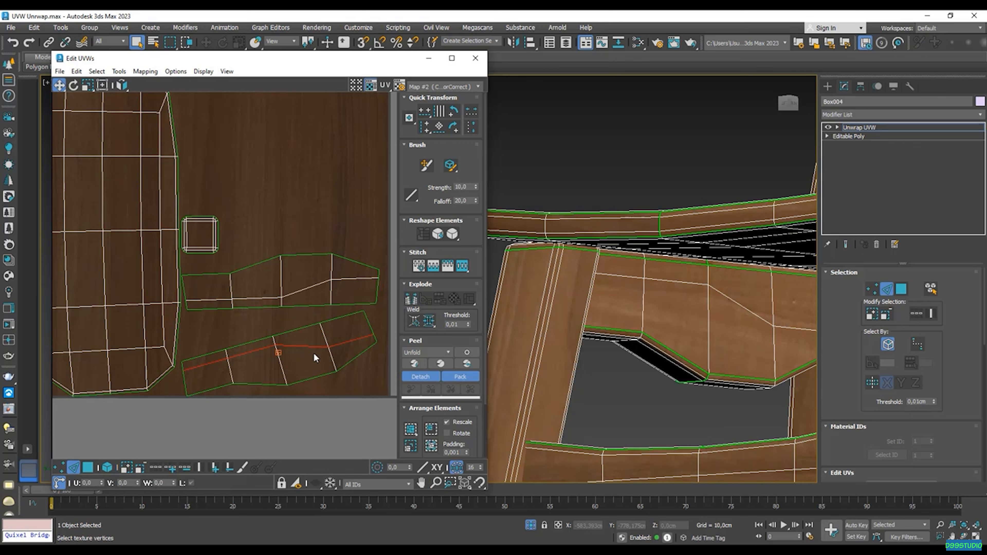
left_click(440, 129)
scroll(345, 326, "down", 2)
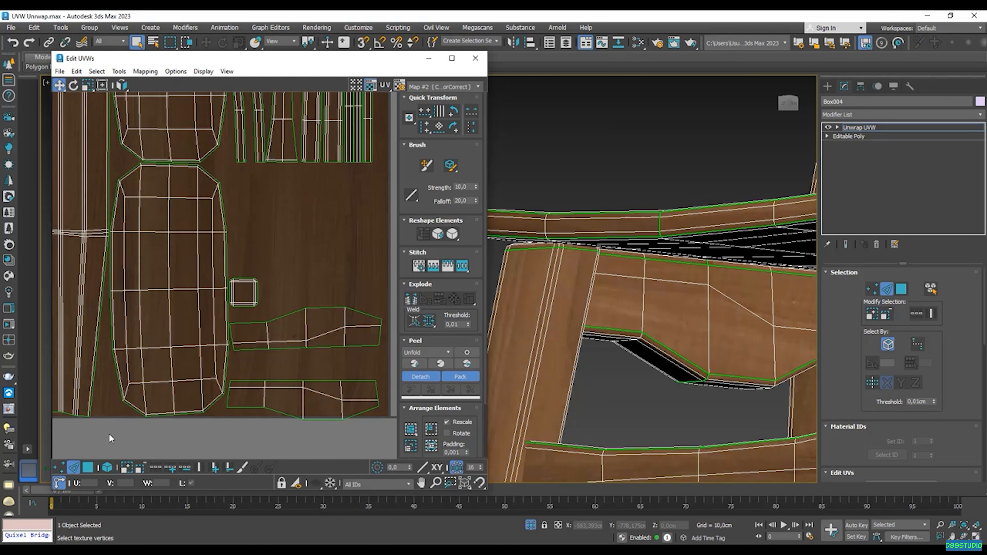
- Rotate both horizontal curved-edge shells 90 degrees to vertical and repack all shells with Rescale enabled
left_click(110, 469)
left_click_drag(353, 309, 374, 379)
left_click(454, 127)
middle_click_drag(352, 257, 342, 286)
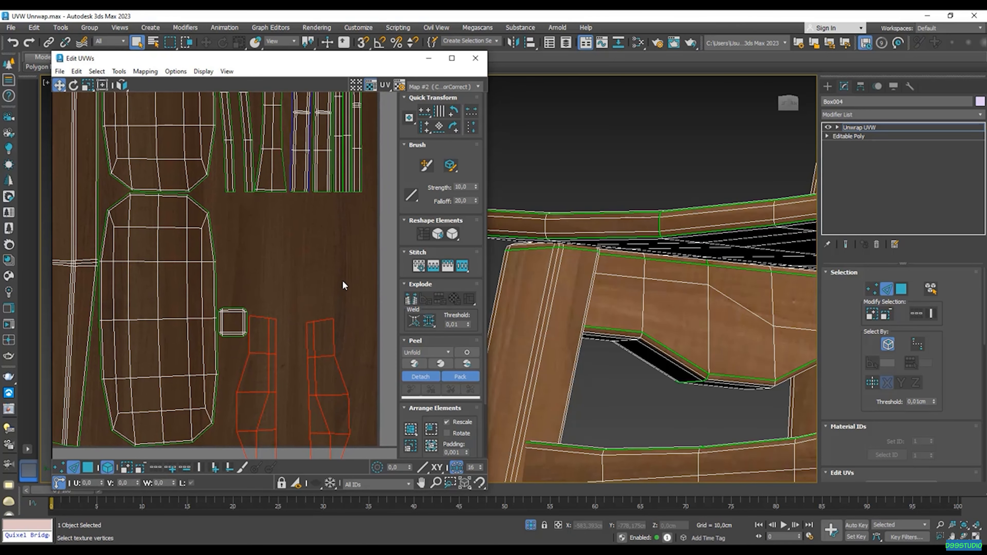
left_click(431, 445)
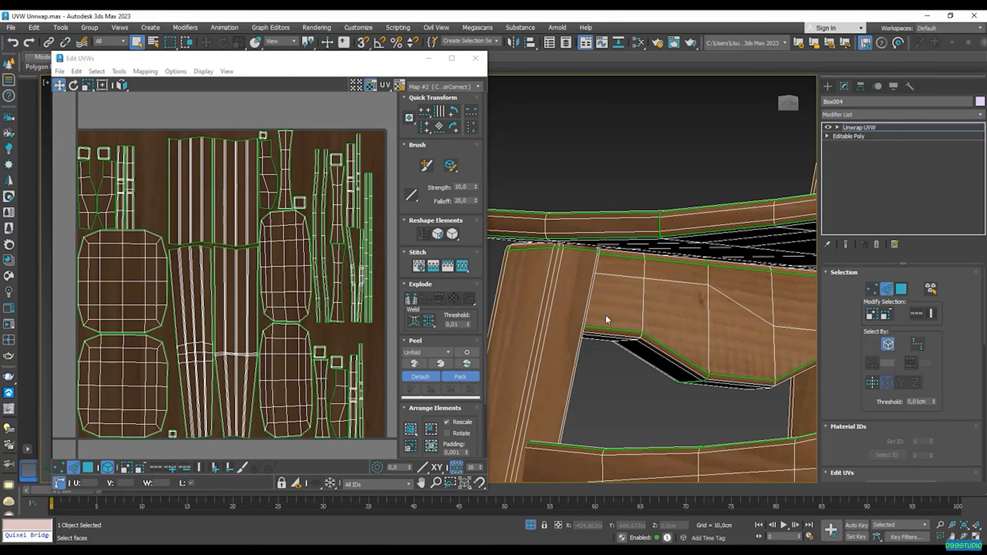
- Hide the edged faces and examine the wood grain direction on the chair's seat, backrest, legs and stretchers
scroll(606, 316, "down", 5)
middle_click_drag(606, 316, 667, 334, "alt")
scroll(650, 339, "up", 5)
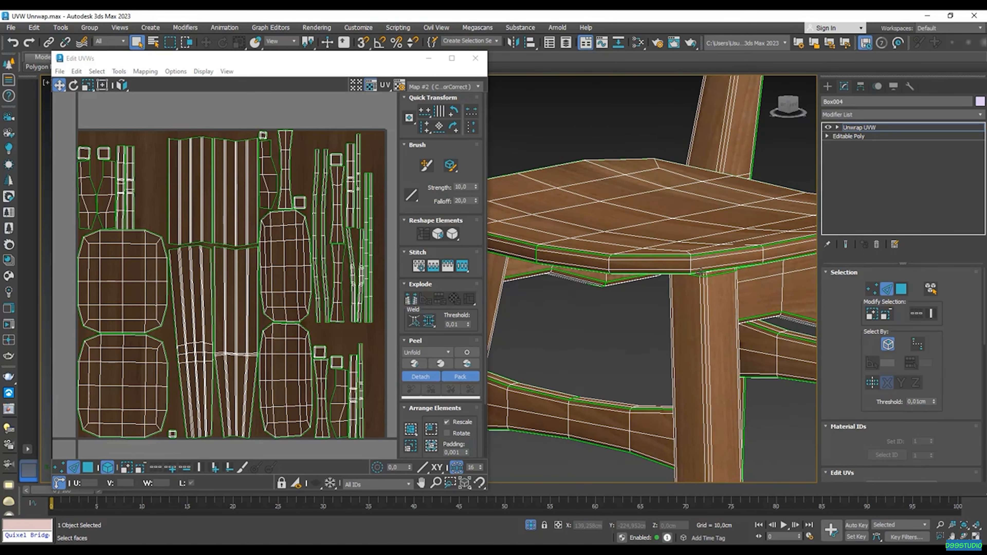
scroll(701, 273, "down", 5)
middle_click_drag(701, 272, 707, 296, "alt")
key("F4")
middle_click_drag(648, 258, 620, 282)
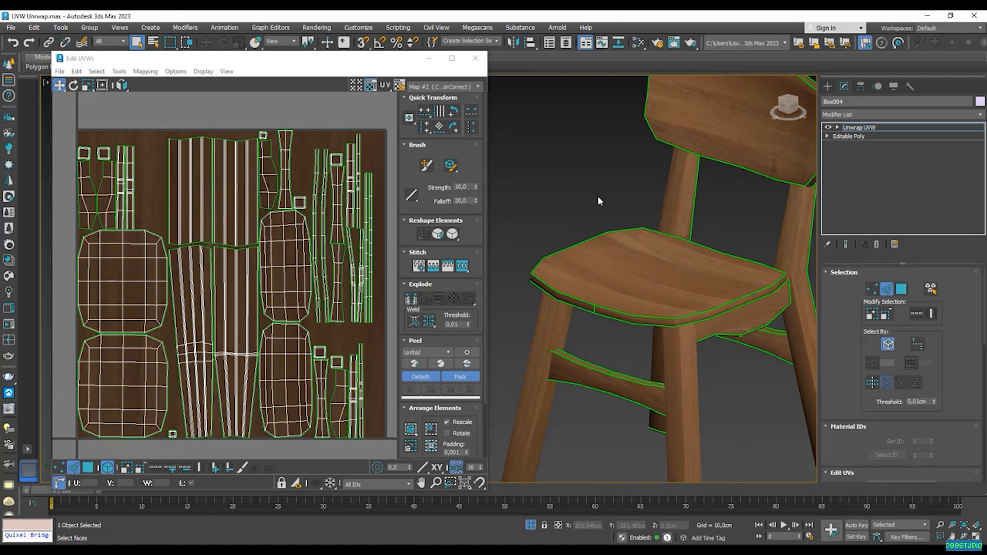
middle_click_drag(611, 198, 580, 225)
middle_click_drag(690, 245, 695, 358, "alt")
middle_click_drag(696, 359, 633, 369, "alt")
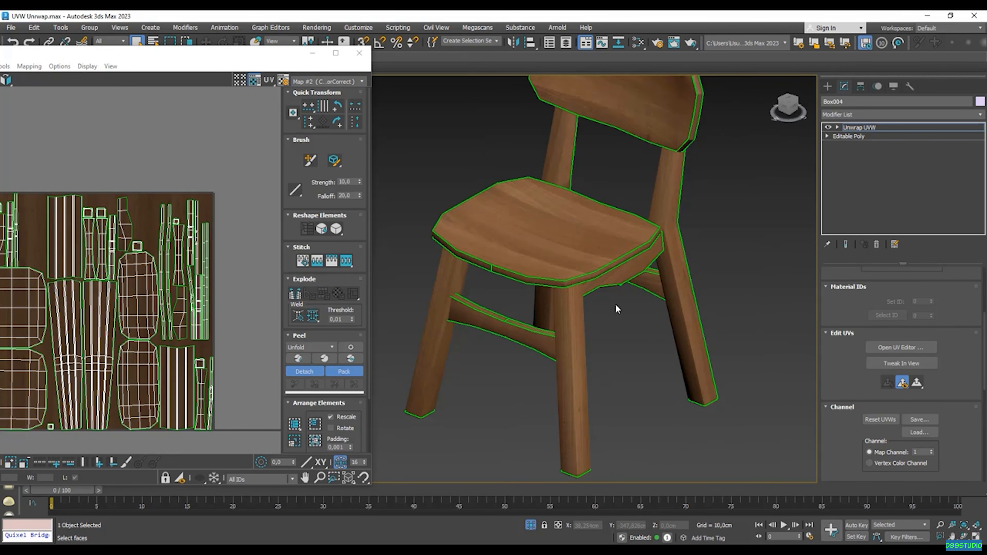
scroll(612, 273, "up", 5)
scroll(632, 277, "down", 5)
middle_click_drag(633, 278, 632, 347, "alt")
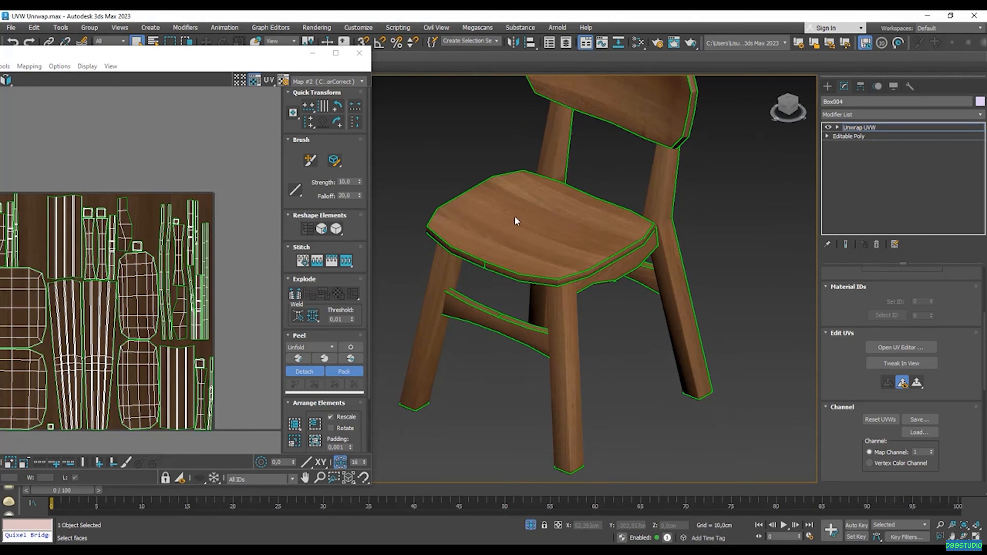
scroll(556, 277, "up", 3)
scroll(556, 277, "down", 5)
scroll(557, 278, "up", 3)
scroll(583, 274, "down", 2)
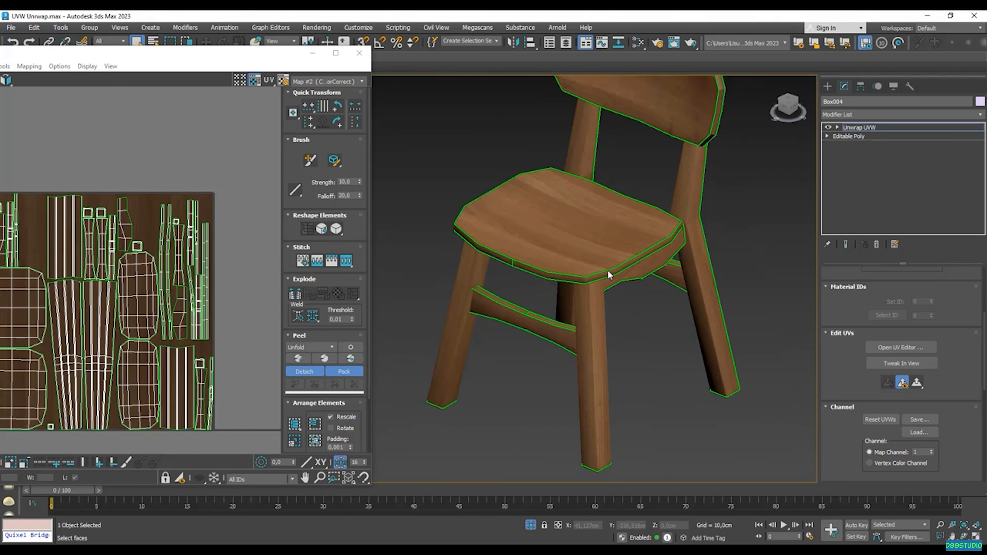
middle_click_drag(607, 274, 622, 307)
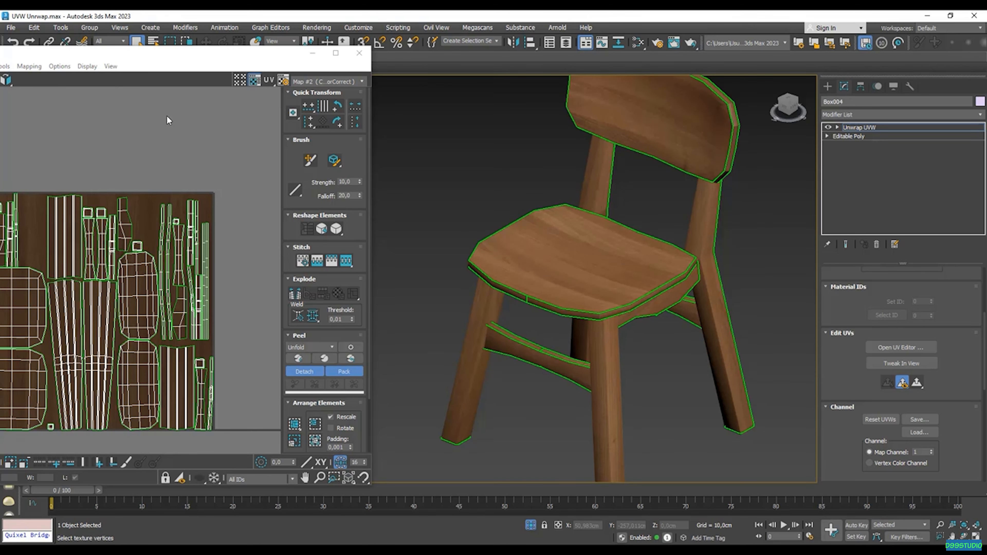
- Close the UV editor and add a TurboSmooth modifier to the chair above Unwrap UVW
left_click_drag(182, 58, 269, 56)
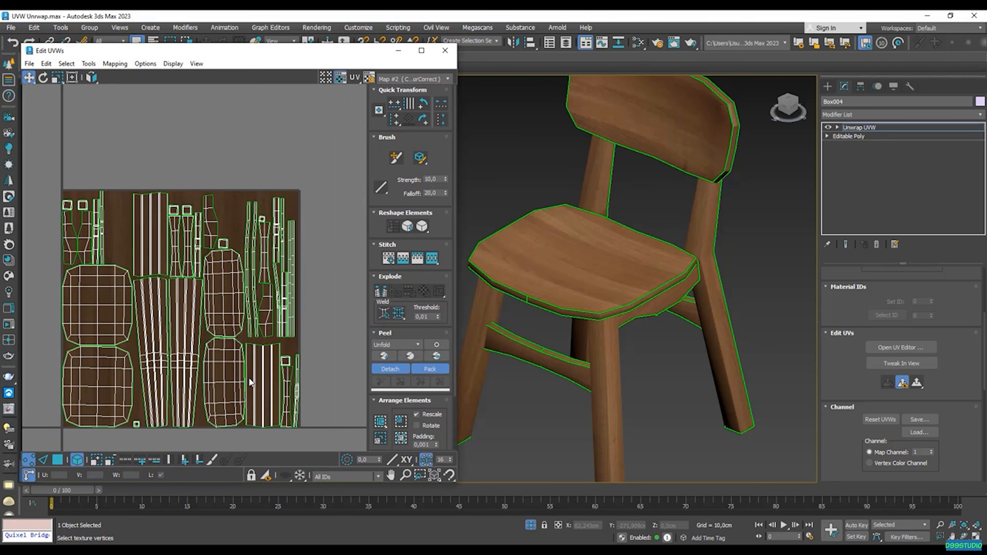
left_click(446, 51)
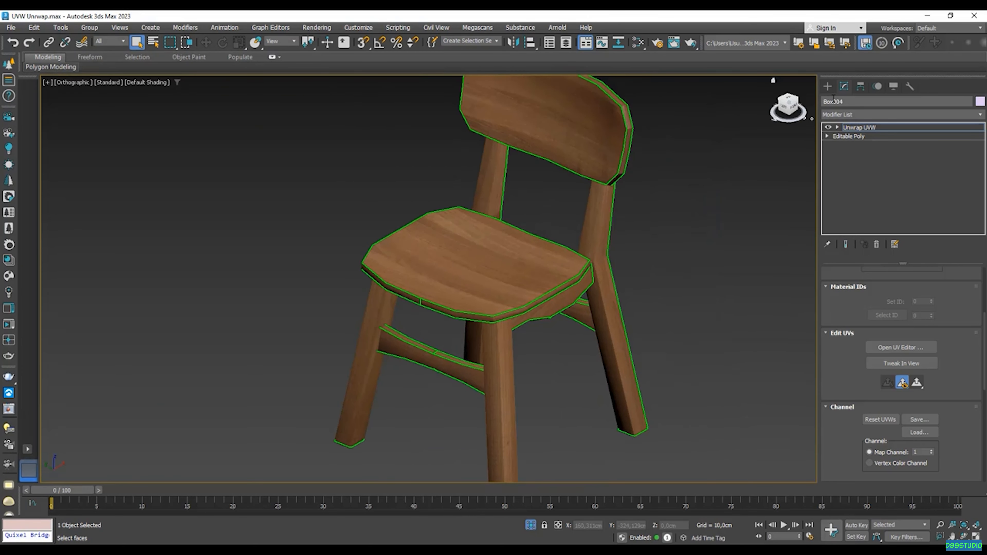
left_click(873, 117)
type("tu")
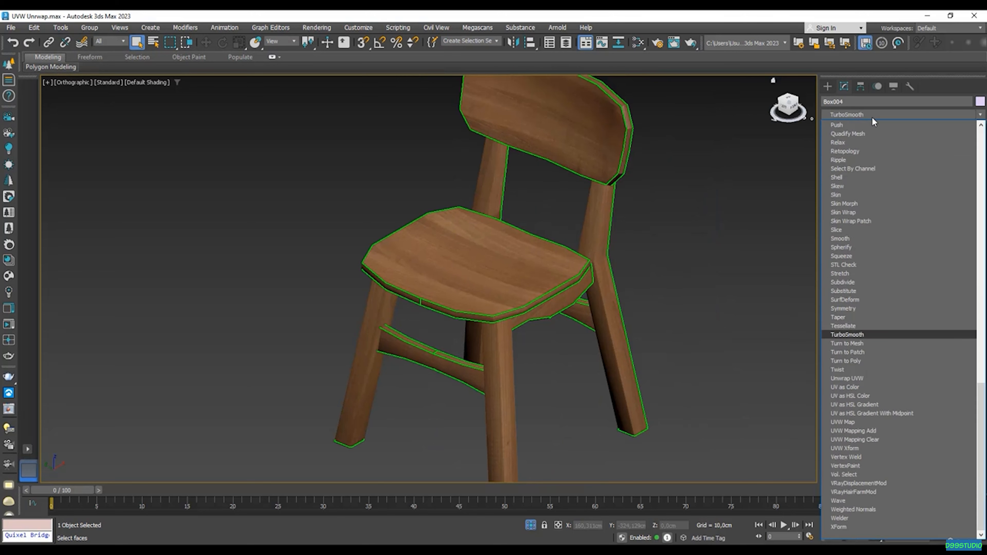
key("Return")
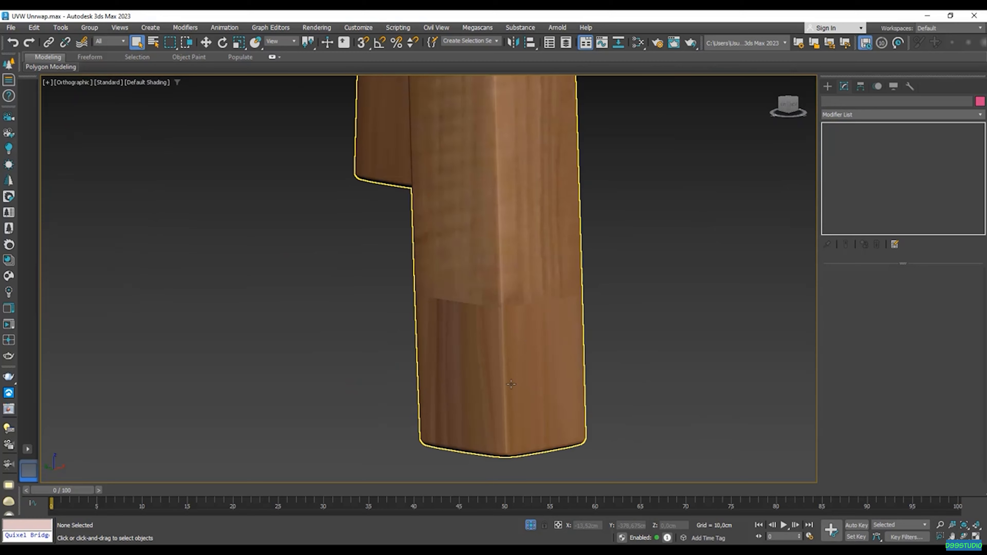
- Show edged faces and examine the mesh and texture seams at the lower end and underside of the front leg
scroll(482, 368, "down", 8)
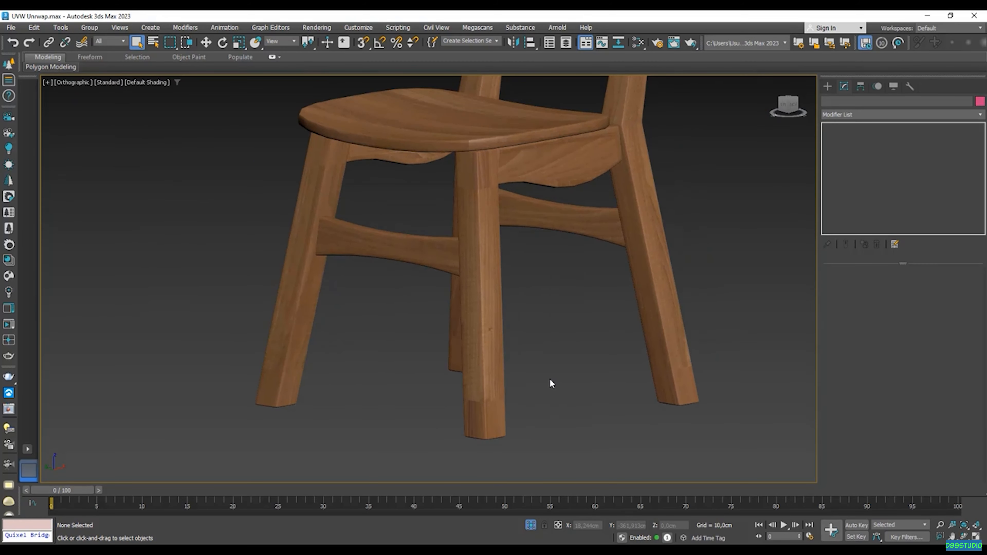
key("F4")
scroll(522, 414, "up", 10)
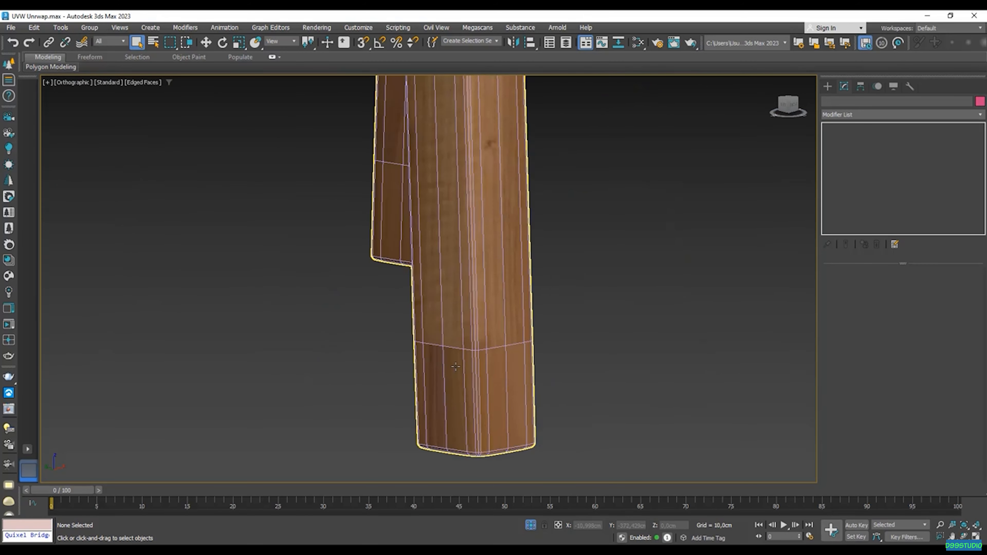
scroll(479, 364, "down", 4)
left_click(482, 362)
middle_click_drag(494, 354, 534, 298, "alt")
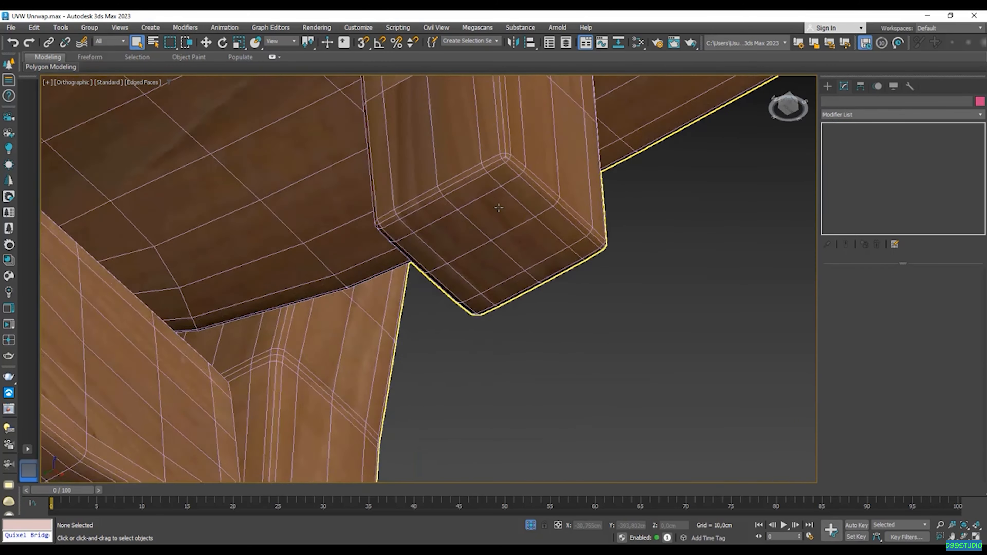
- Compare the texture at the front leg's underside and lower end with edged faces hidden and shown
scroll(500, 207, "up", 3)
key("F4")
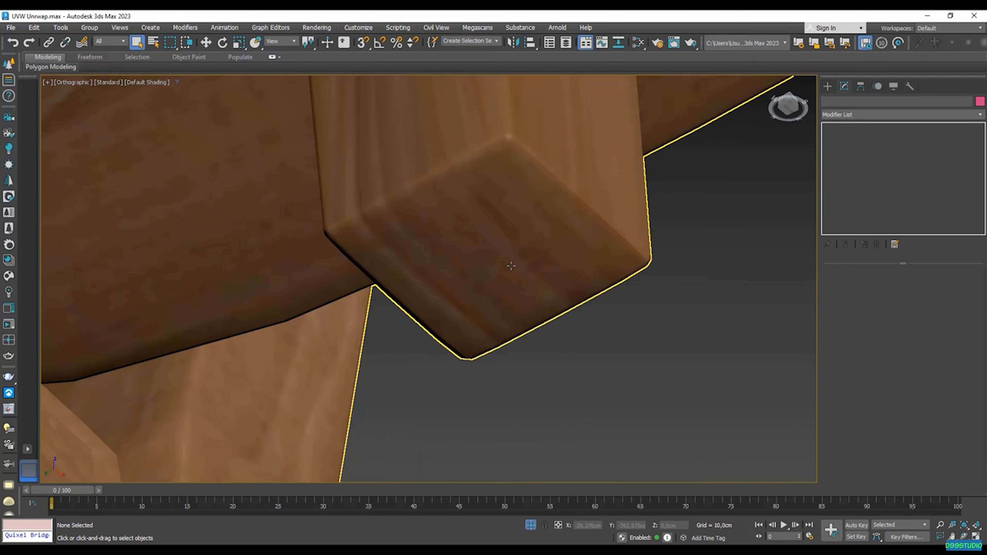
scroll(498, 255, "down", 5)
middle_click_drag(493, 218, 475, 305)
scroll(473, 307, "up", 5)
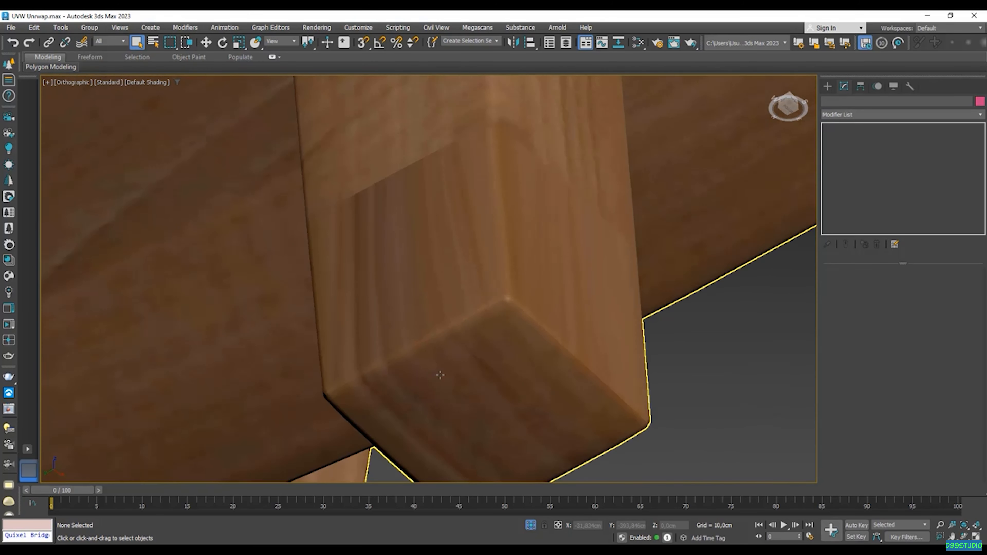
key("F4")
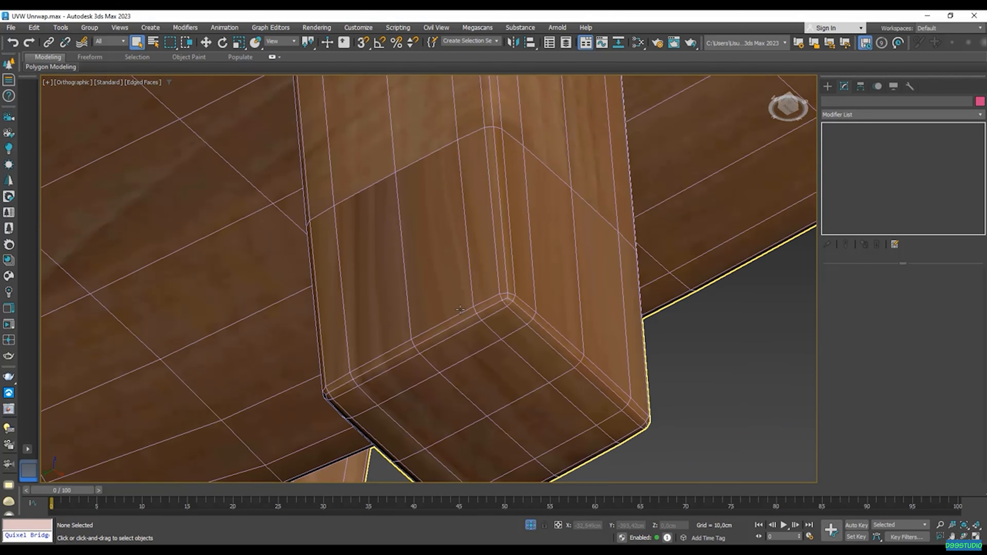
key("F4")
left_click(502, 264)
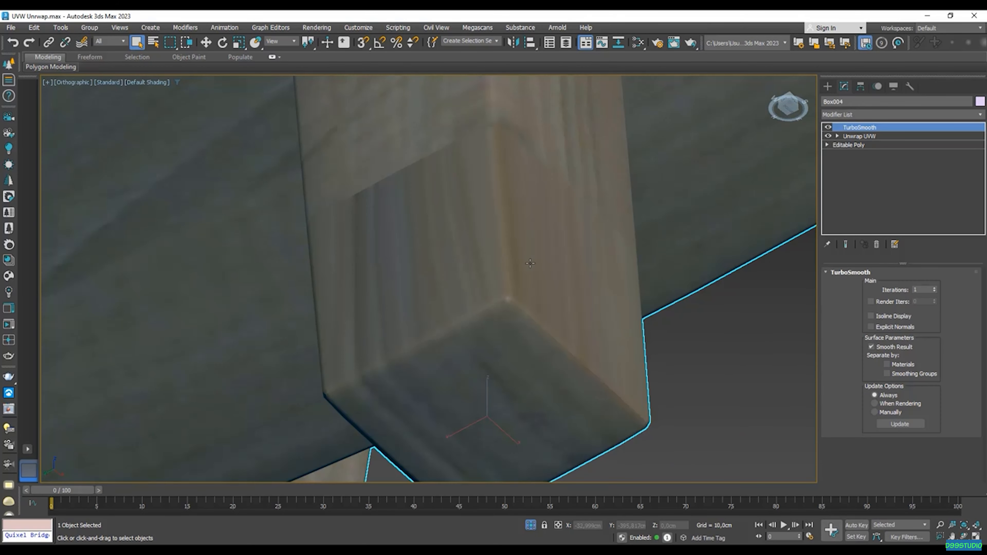
- Examine the break in the wood grain near the lower end of the leg from the side
scroll(526, 295, "down", 7)
middle_click_drag(525, 295, 524, 469, "alt")
scroll(524, 468, "up", 5)
left_click(644, 408)
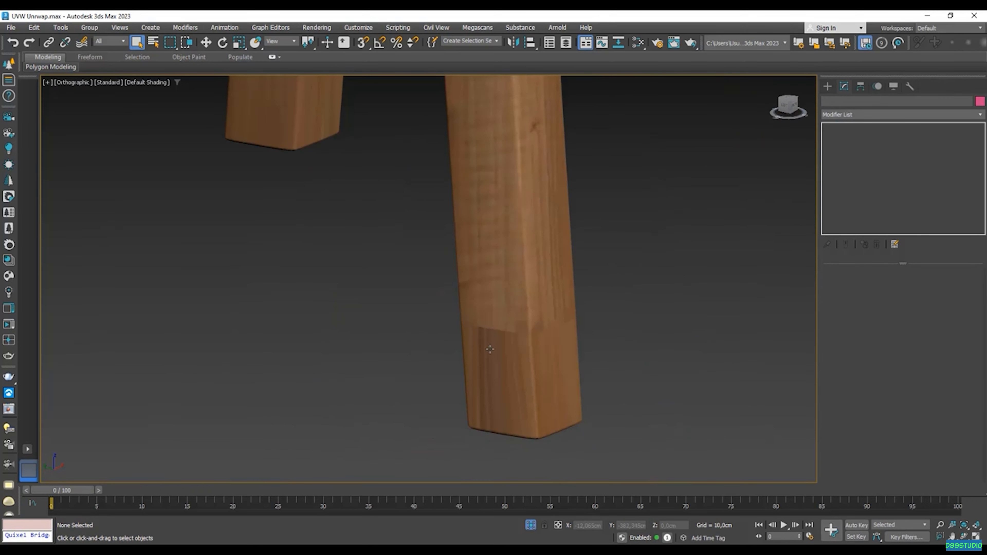
left_click(565, 361)
scroll(565, 361, "down", 2)
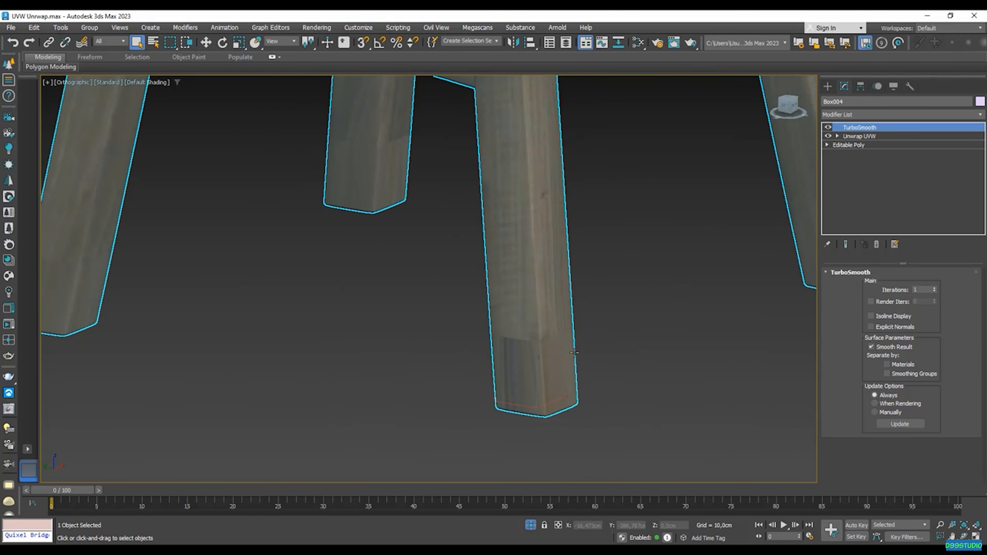
middle_click_drag(587, 344, 533, 372)
scroll(483, 413, "up", 2)
left_click(570, 393)
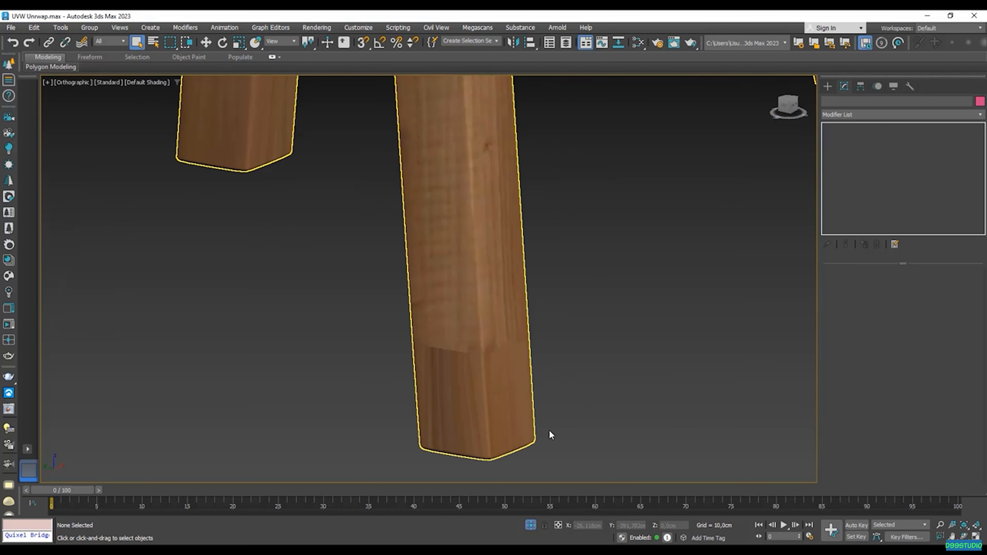
- Delete the TurboSmooth modifier from the chair and bring the whole chair into view
left_click(531, 412)
right_click(869, 128)
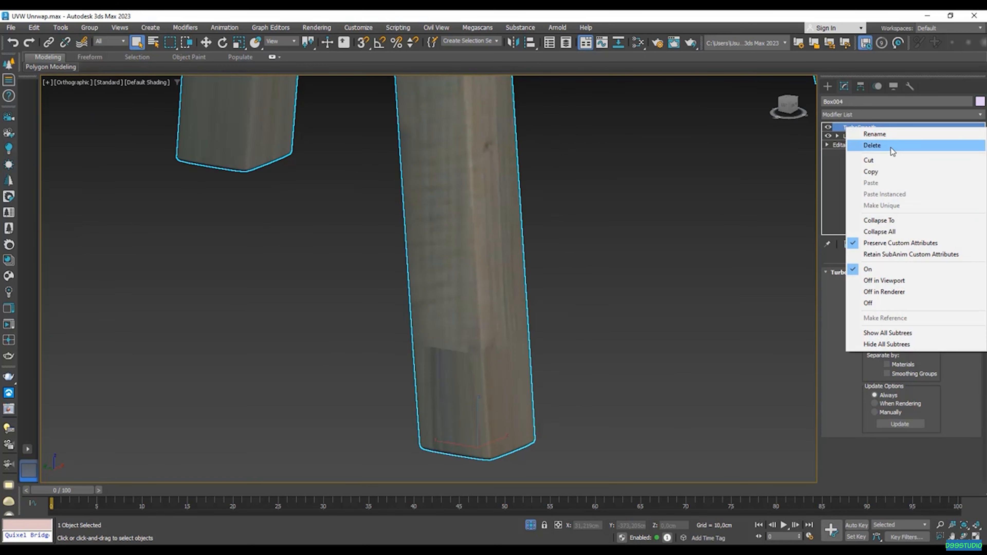
left_click(872, 145)
scroll(521, 234, "down", 5)
key("F4")
scroll(536, 249, "up", 4)
middle_click_drag(596, 183, 507, 294)
key("F4")
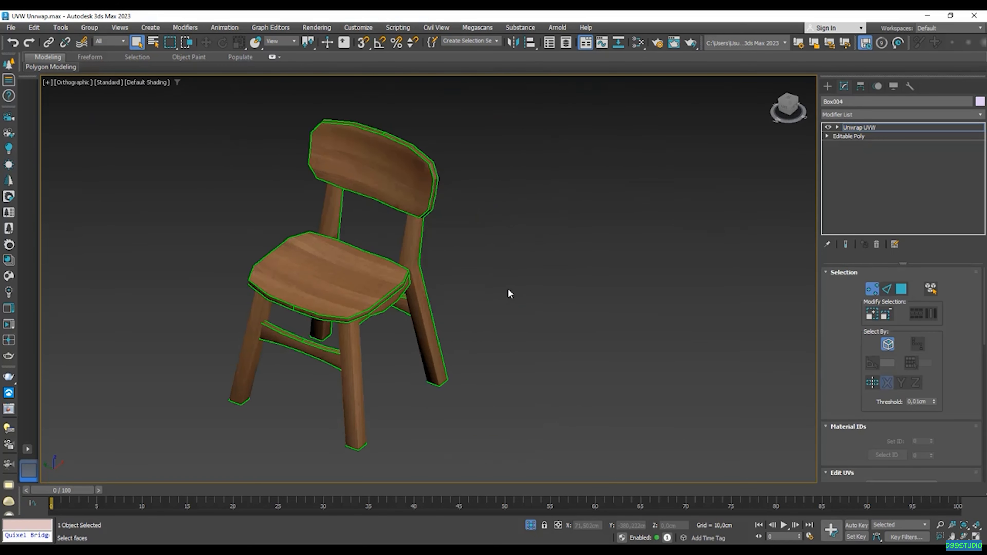
- Clone the chair beside the original, moved about 130 cm along the Y axis
left_click(858, 129)
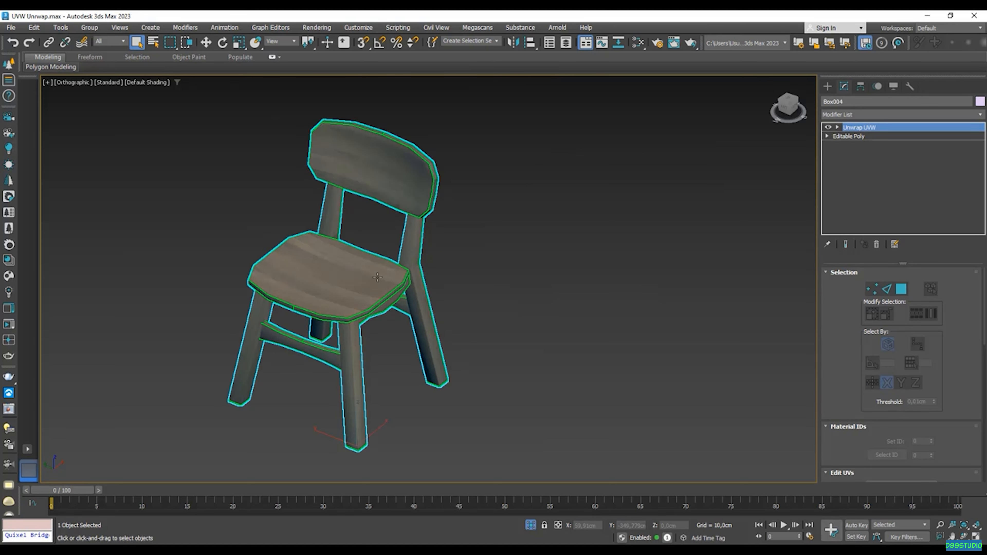
key("w")
scroll(342, 377, "down", 2)
left_click_drag(320, 415, 562, 487, "shift")
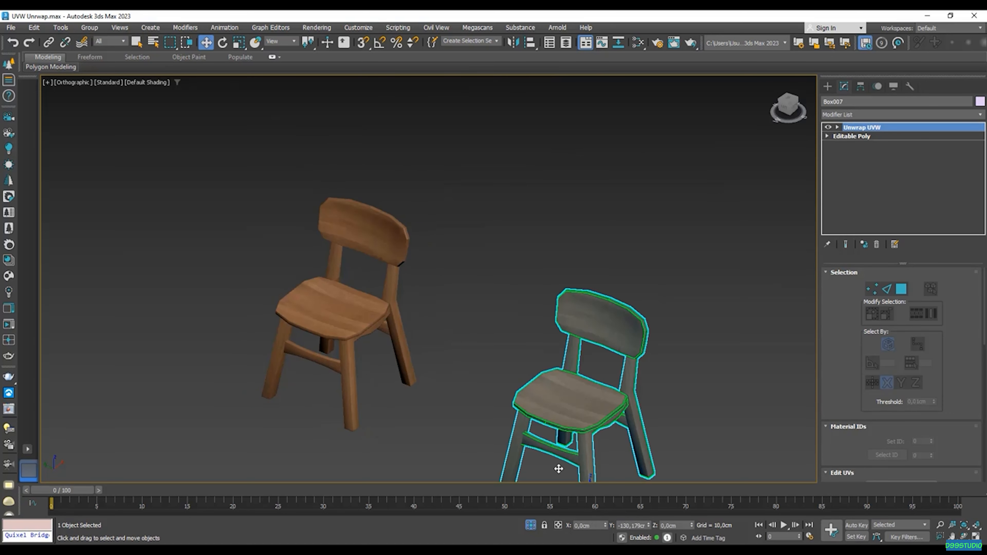
left_click(502, 325)
middle_click_drag(580, 443, 469, 300)
scroll(575, 403, "up", 4)
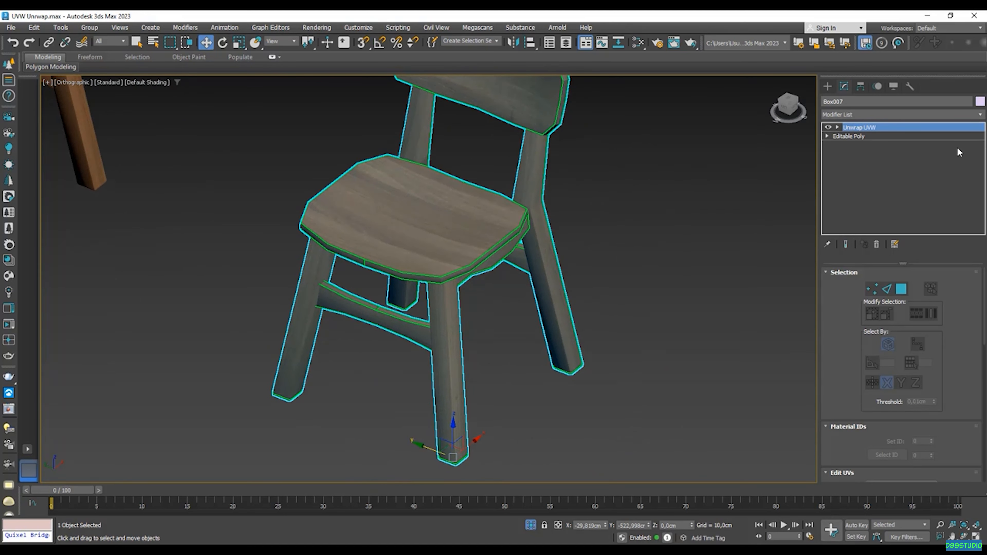
- Convert the chair copy to Editable Poly, collapsing its Unwrap UVW modifier
right_click(414, 247)
mouse_move(461, 384)
left_click(543, 392)
- Try a TurboSmooth modifier on the chair copy and check the front leg's lower end
left_click(852, 114)
type("tu")
key("Return")
left_click(492, 440)
scroll(468, 438, "up", 5)
left_click(468, 439)
scroll(434, 433, "down", 4)
right_click(871, 130)
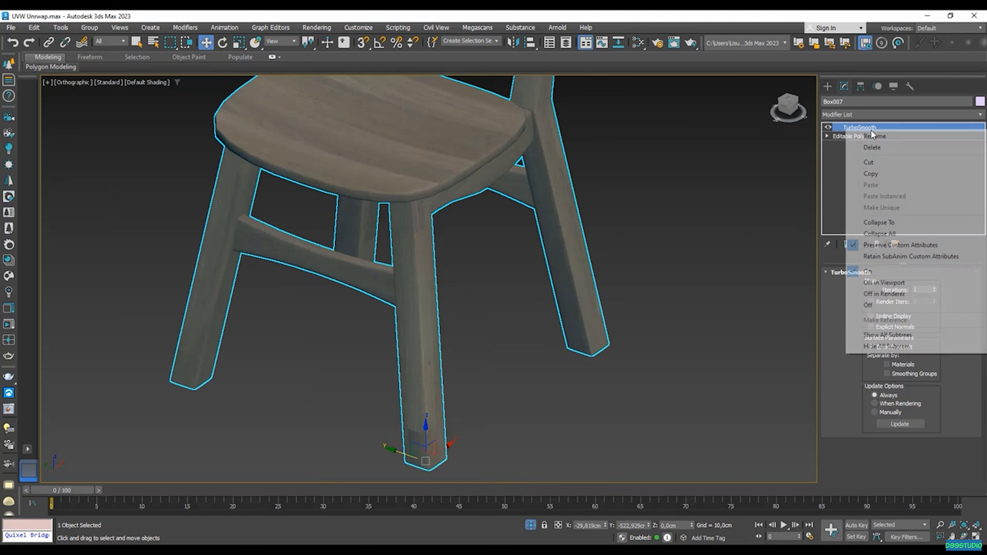
left_click(876, 147)
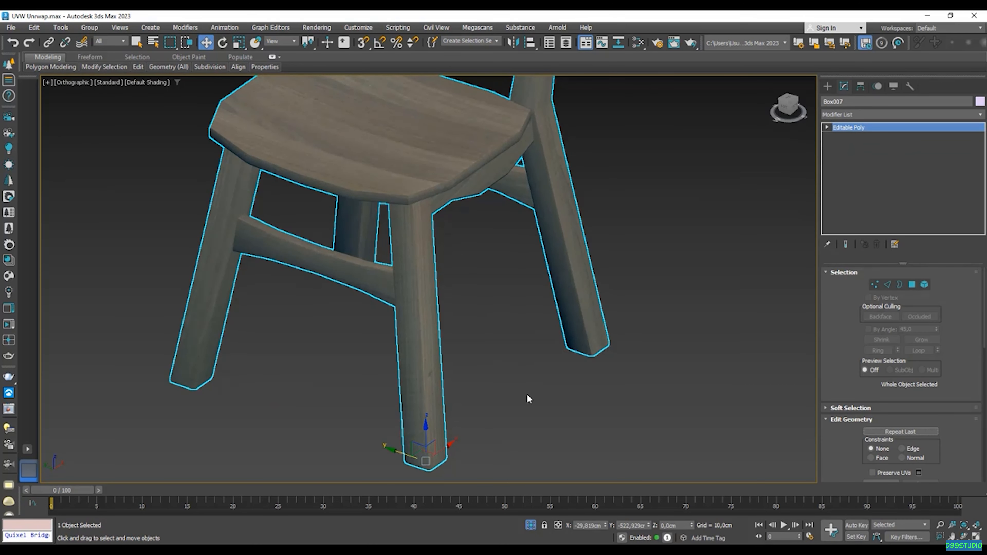
- Show the copy's edged faces and use Swift Loop to insert support loops around the bottom edge of the far rear leg
scroll(486, 368, "up", 4)
scroll(489, 367, "down", 4)
type("x")
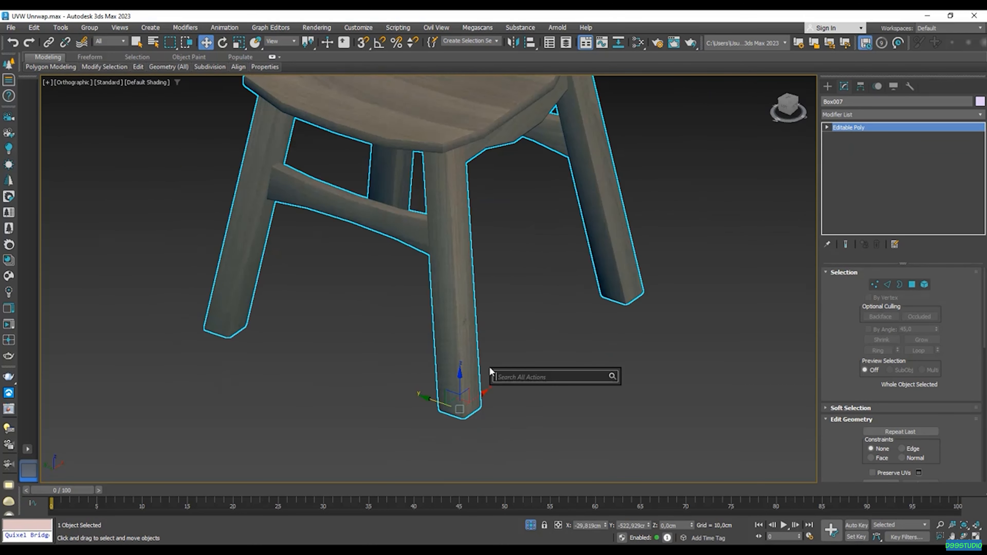
type("sw")
left_click(534, 426)
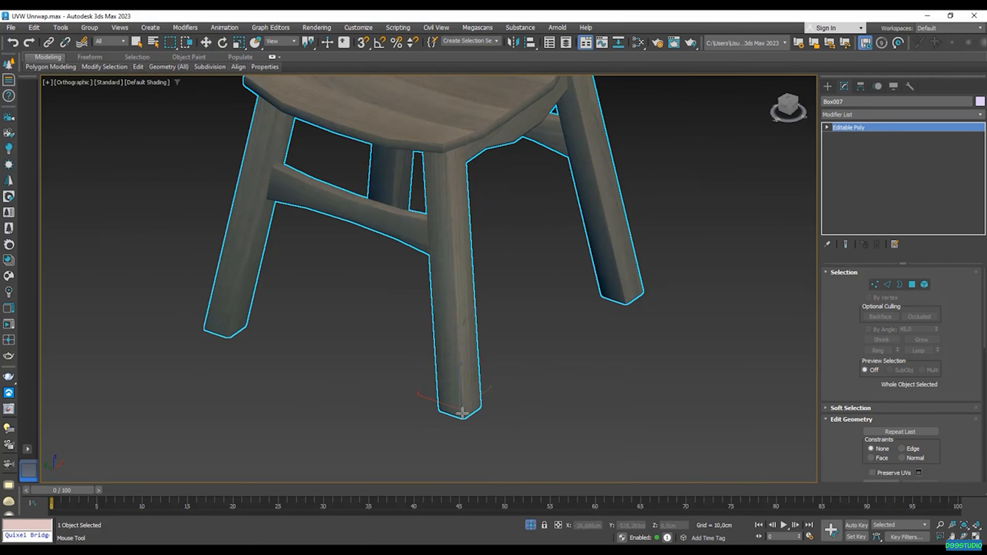
key("F3")
key("F4")
scroll(466, 418, "up", 5)
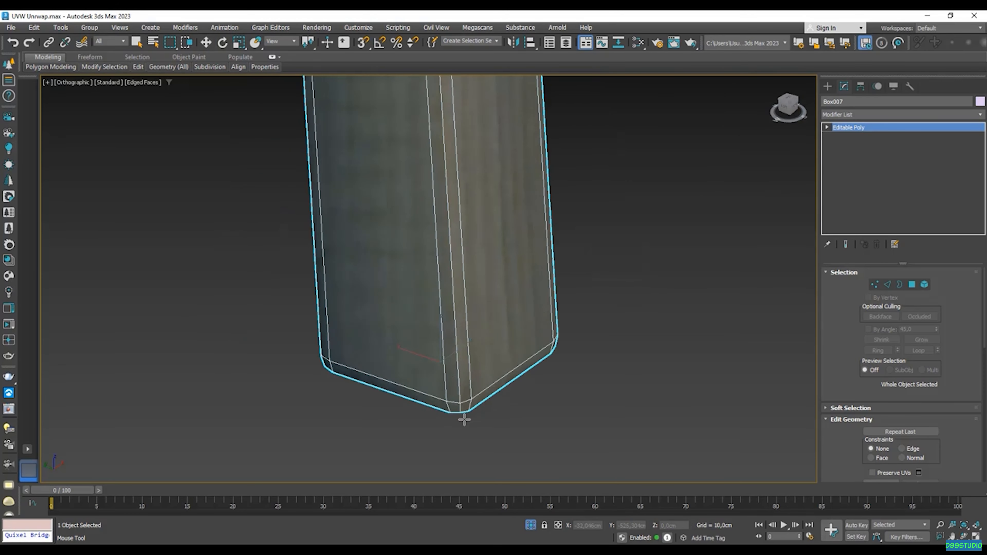
scroll(456, 401, "up", 3)
scroll(472, 418, "down", 3)
middle_click_drag(474, 419, 464, 387, "alt")
scroll(434, 280, "down", 2)
middle_click_drag(413, 210, 593, 461)
middle_click_drag(575, 391, 561, 368, "alt")
middle_click_drag(533, 260, 530, 230, "alt")
middle_click_drag(480, 272, 464, 466)
scroll(467, 178, "up", 5)
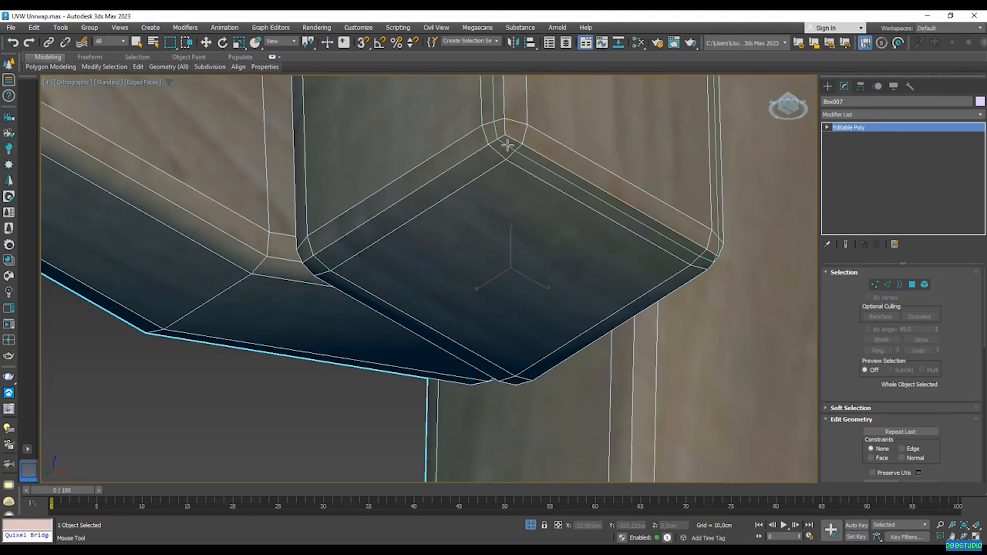
scroll(507, 145, "up", 1)
scroll(507, 146, "down", 1)
middle_click_drag(507, 146, 507, 154, "alt")
scroll(515, 185, "down", 1)
middle_click_drag(544, 223, 544, 156)
scroll(524, 238, "up", 2)
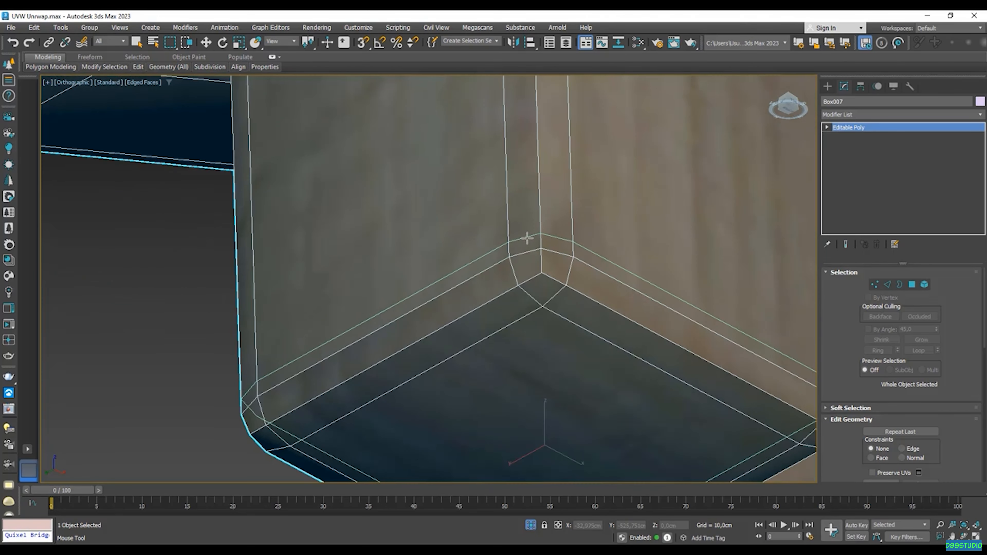
scroll(543, 241, "up", 3)
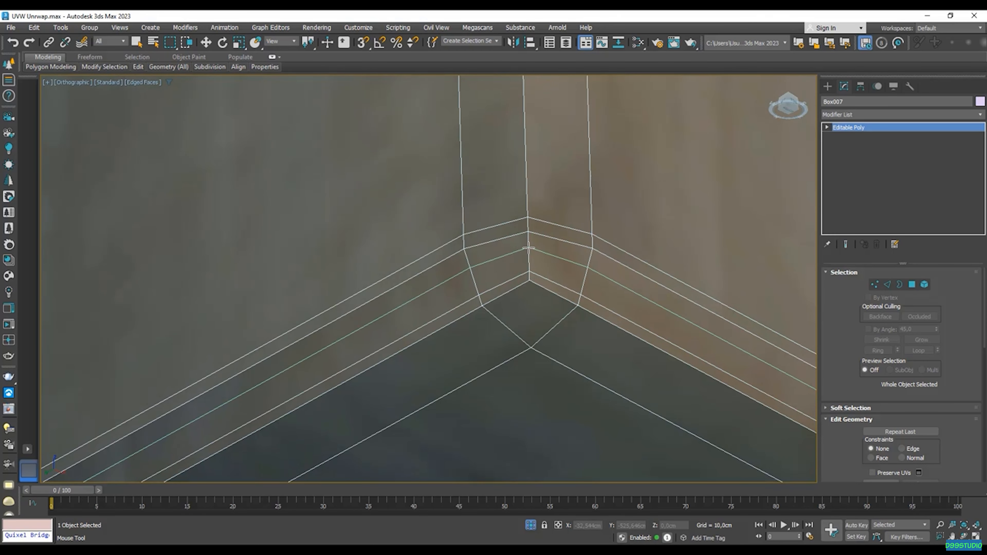
- Insert support edge loops around the bottom edge of the other rear leg with Swift Loop
scroll(529, 260, "down", 6)
middle_click_drag(529, 261, 535, 284, "alt")
scroll(540, 284, "up", 3)
middle_click_drag(540, 291, 399, 236)
scroll(344, 338, "down", 5)
scroll(492, 304, "up", 8)
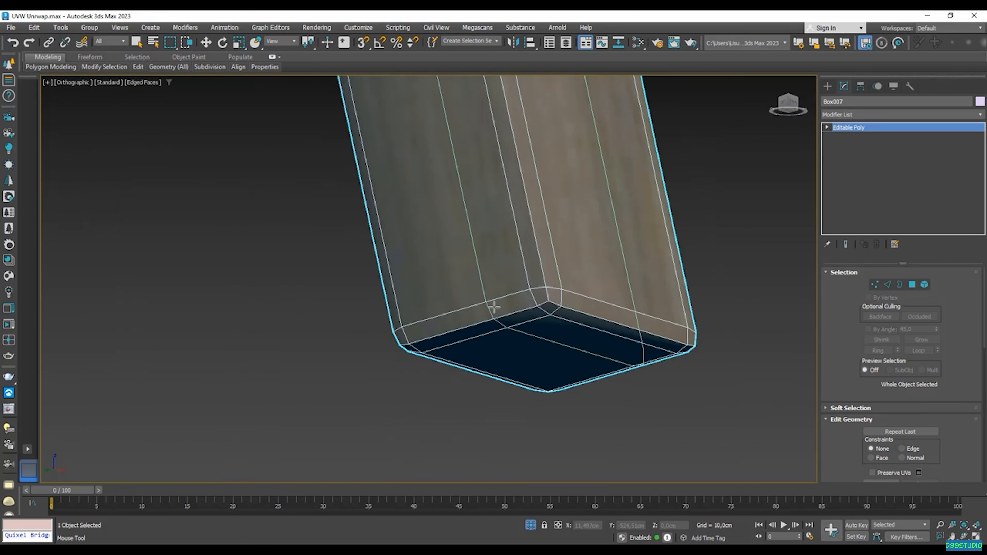
scroll(611, 289, "up", 2)
left_click(573, 286)
left_click(562, 236)
- Insert three support edge loops around the bottom edge of the nearest front leg
scroll(551, 188, "down", 5)
middle_click_drag(481, 219, 445, 210, "alt")
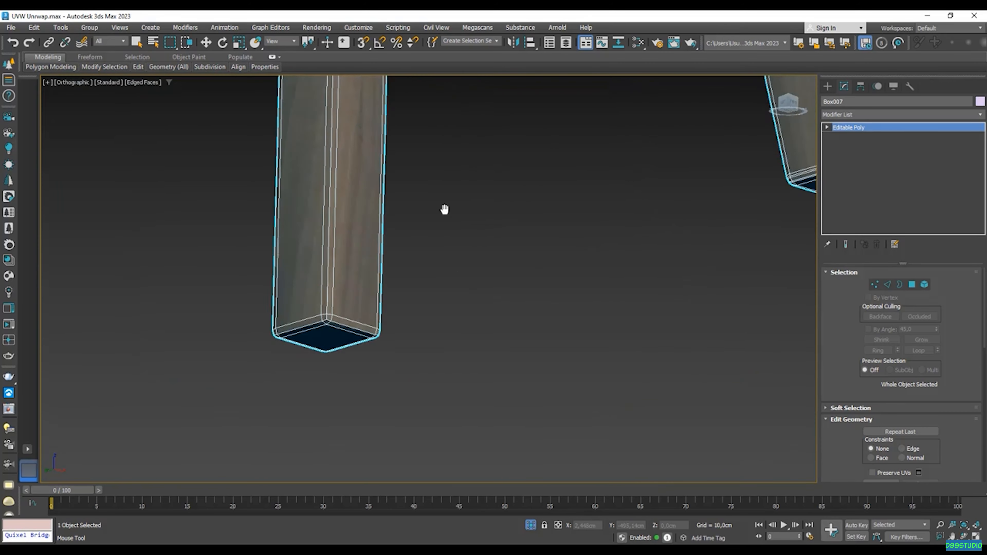
scroll(445, 209, "up", 4)
scroll(405, 288, "up", 3)
left_click(487, 326)
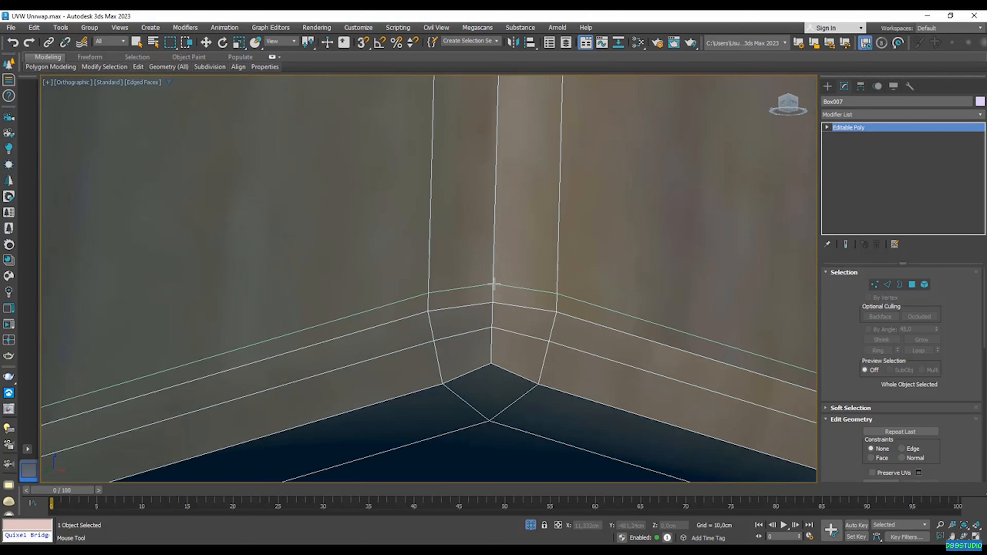
left_click(493, 284)
scroll(486, 353, "up", 1)
left_click(486, 354)
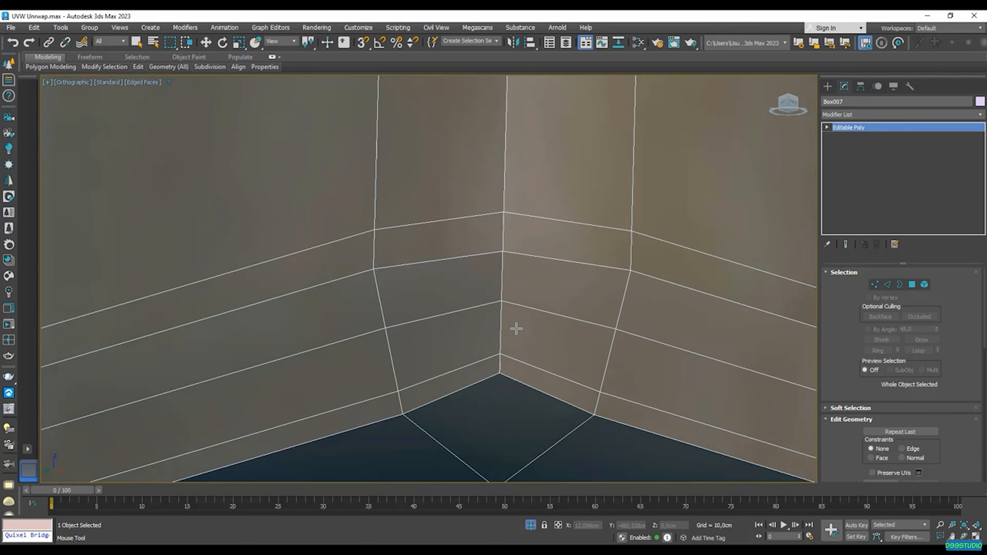
- Insert support edge loops around the bottom edge of the remaining front leg and leave Swift Loop
scroll(509, 296, "down", 6)
scroll(506, 250, "down", 5)
middle_click_drag(258, 277, 353, 289)
scroll(352, 286, "up", 8)
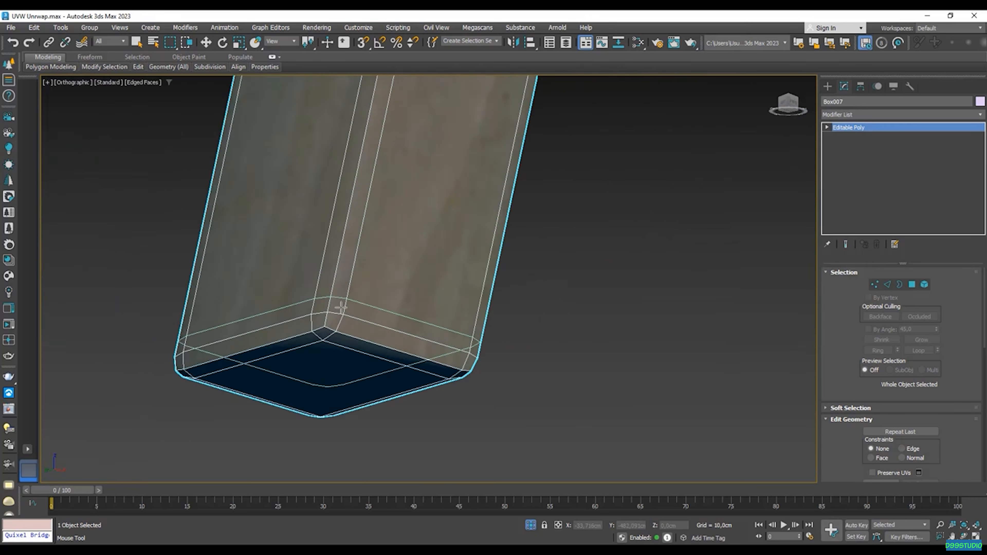
left_click(322, 298)
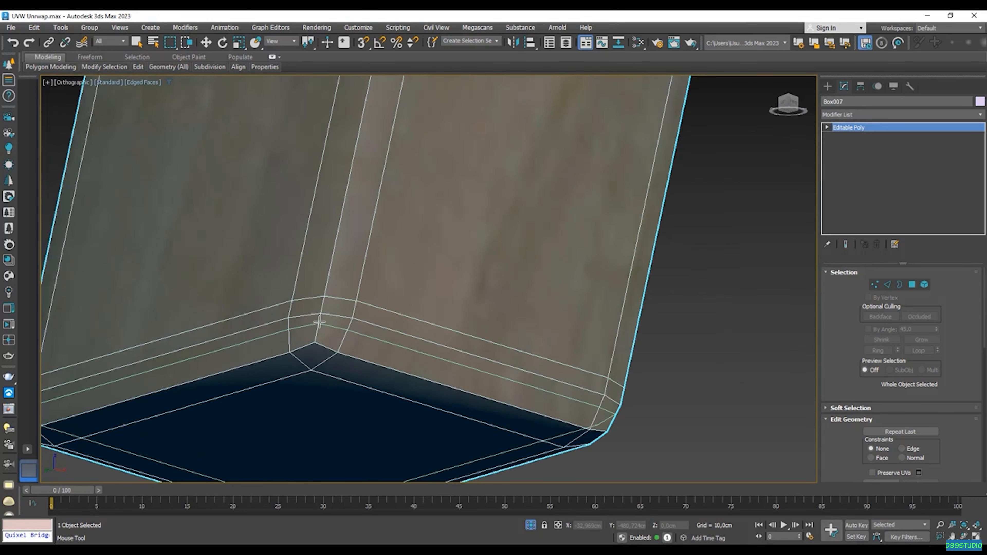
left_click(313, 337)
right_click(402, 329)
- Add a TurboSmooth modifier to the chair copy with its support loops and hide the edged faces
scroll(405, 327, "down", 10)
middle_click_drag(435, 301, 405, 332, "alt")
scroll(451, 329, "down", 2)
left_click(430, 341)
scroll(512, 274, "up", 3)
left_click(517, 277)
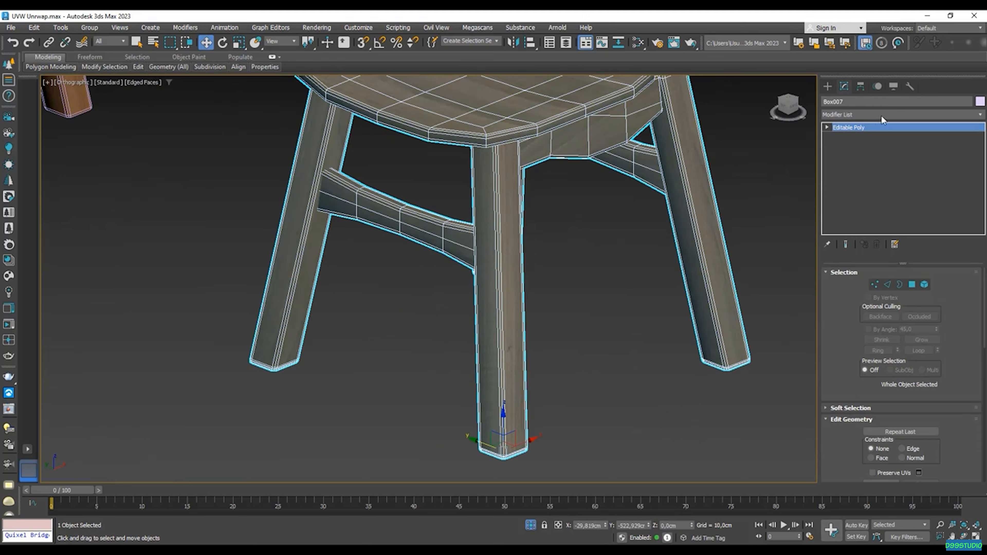
left_click(890, 115)
type("tu")
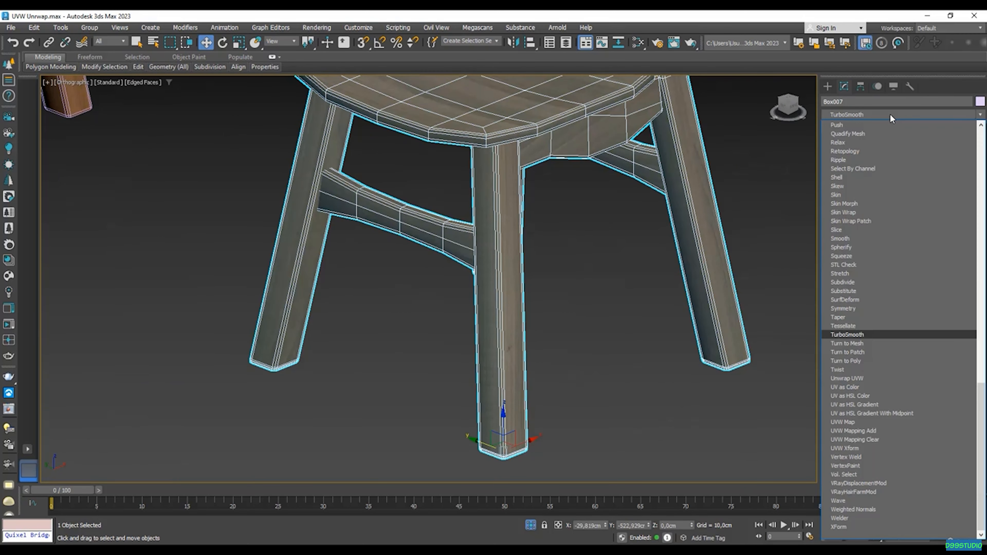
key("Return")
key("F4")
left_click(630, 394)
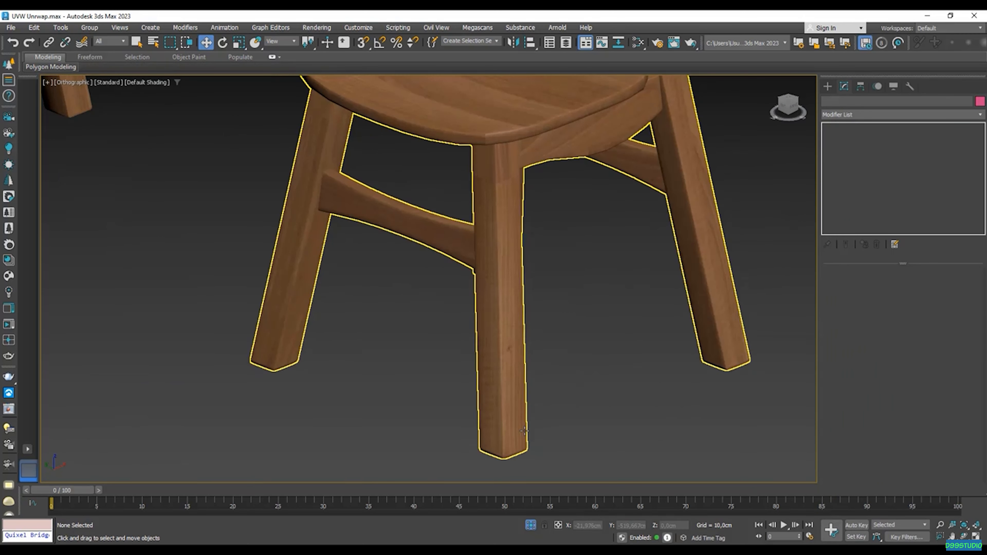
- Set the TurboSmooth iterations on the chair copy to 2 and check the smoothed surface
scroll(484, 429, "up", 5)
scroll(503, 410, "down", 5)
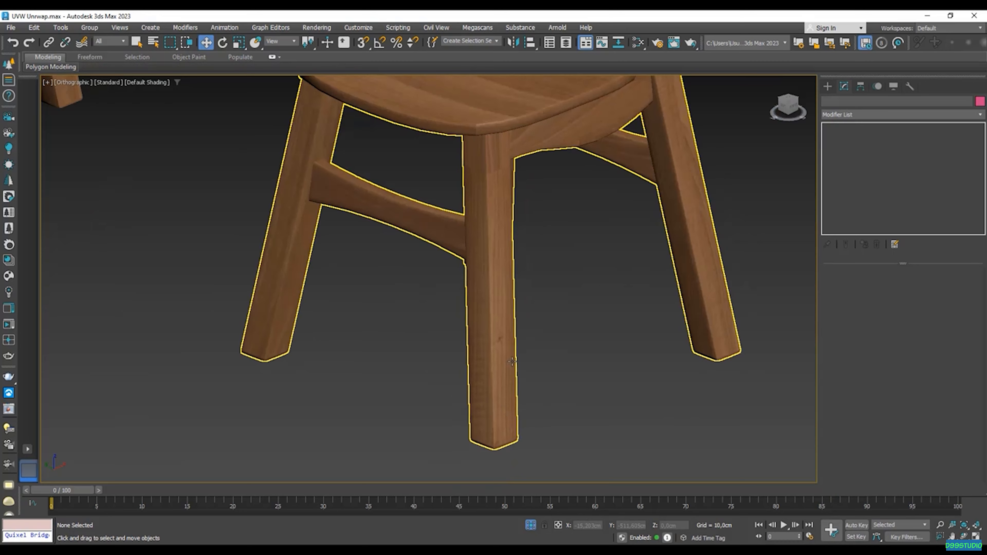
left_click(465, 433)
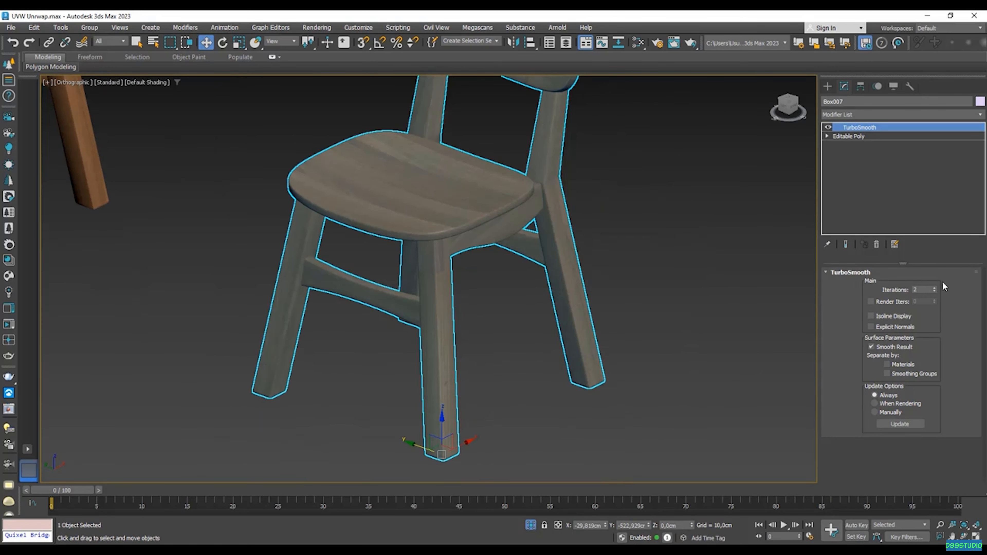
scroll(436, 448, "up", 5)
scroll(468, 430, "down", 5)
left_click(392, 360)
- Examine the wood texture on the smoothed copy's legs, stretcher and lower leg ends
scroll(466, 330, "up", 5)
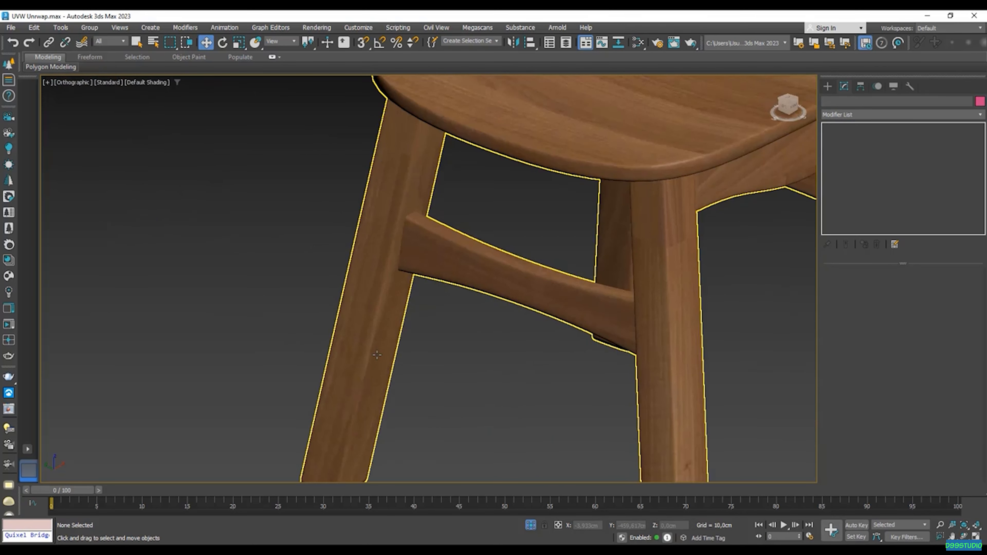
scroll(486, 318, "down", 6)
scroll(530, 303, "up", 4)
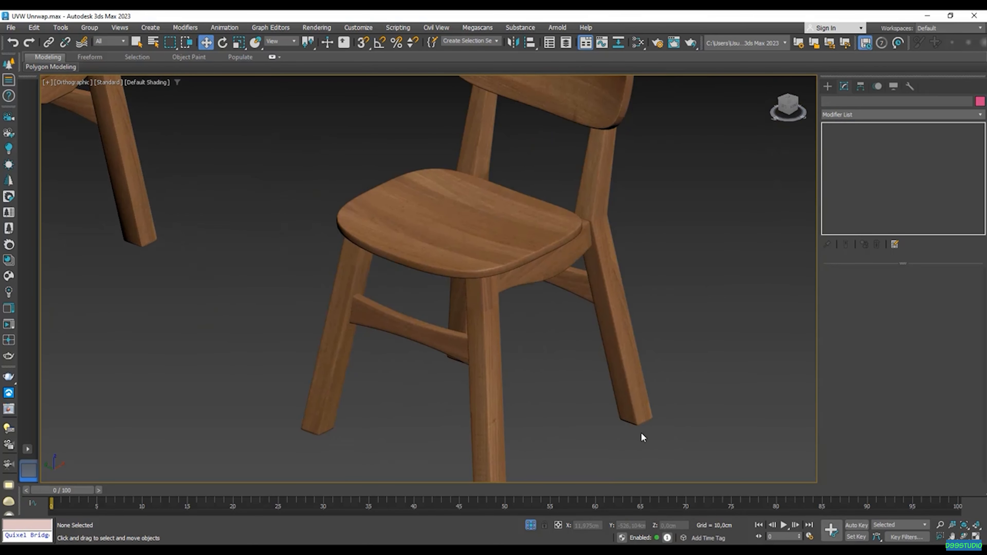
scroll(640, 432, "up", 5)
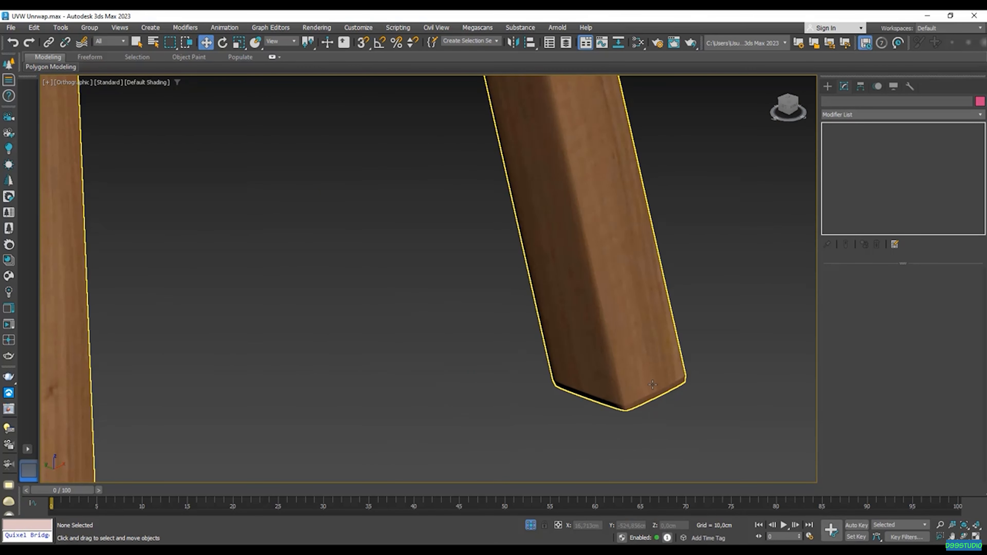
left_click(665, 386)
scroll(583, 373, "down", 7)
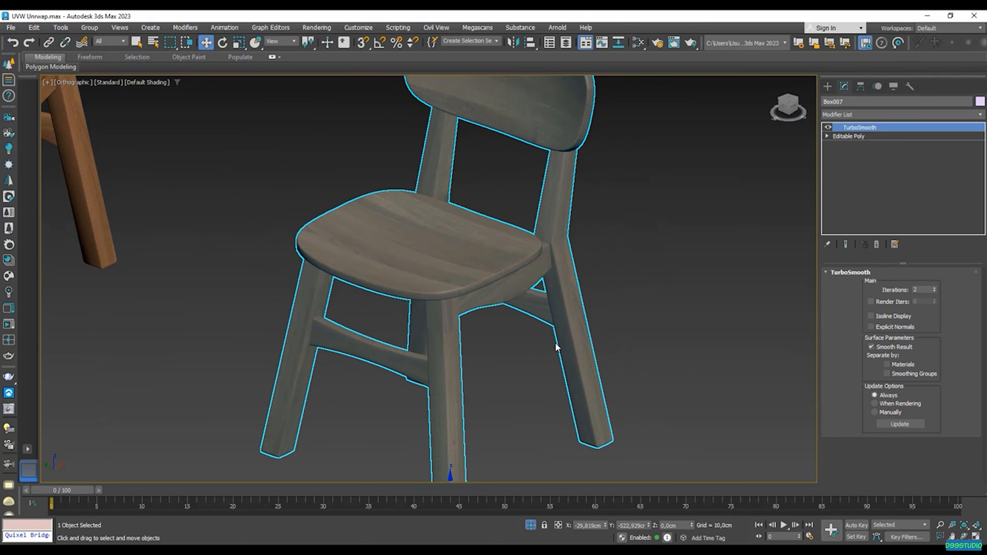
- Check the smoothed leg tops and aprons under the seat, and delete the TurboSmooth modifier from the chair copy
scroll(461, 308, "up", 8)
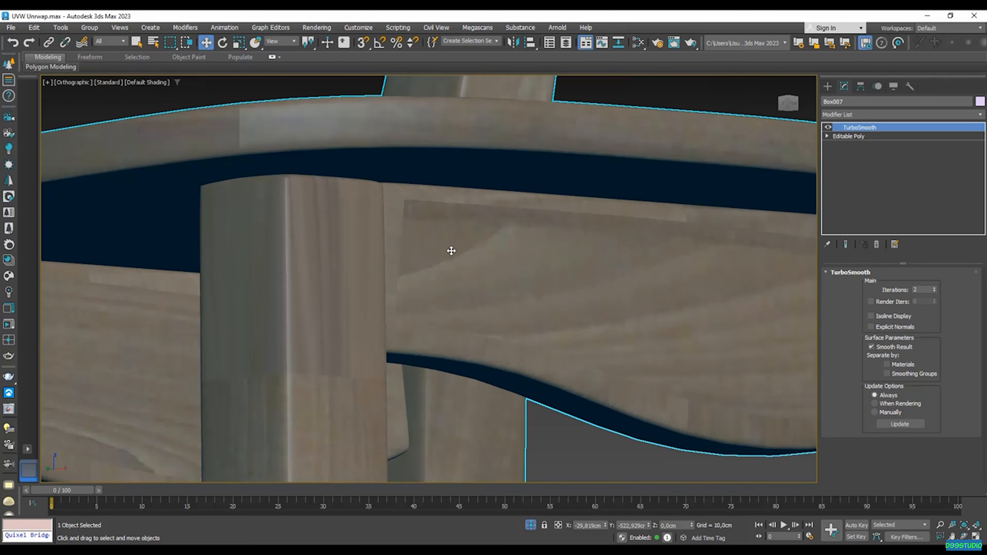
scroll(412, 220, "down", 5)
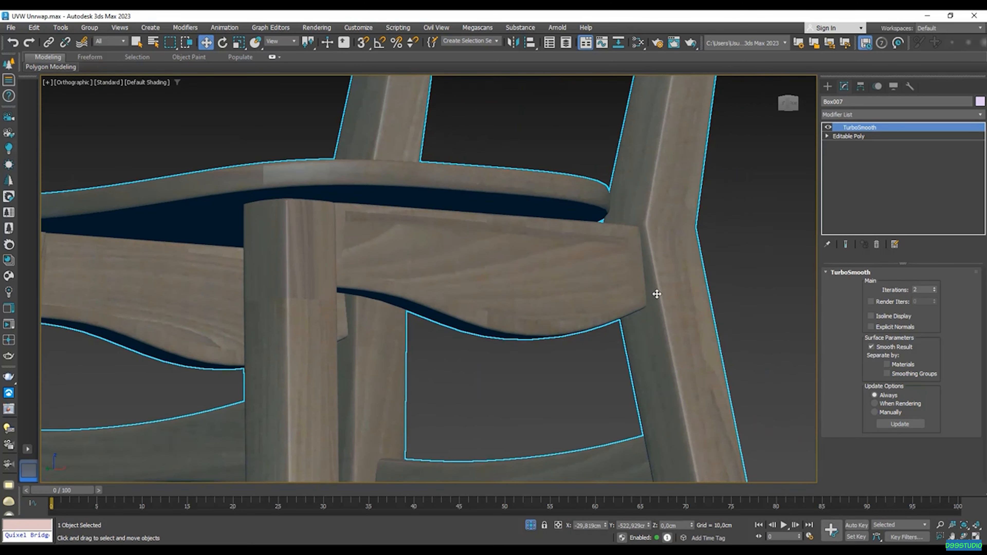
scroll(463, 260, "down", 5)
scroll(450, 280, "up", 5)
right_click(870, 132)
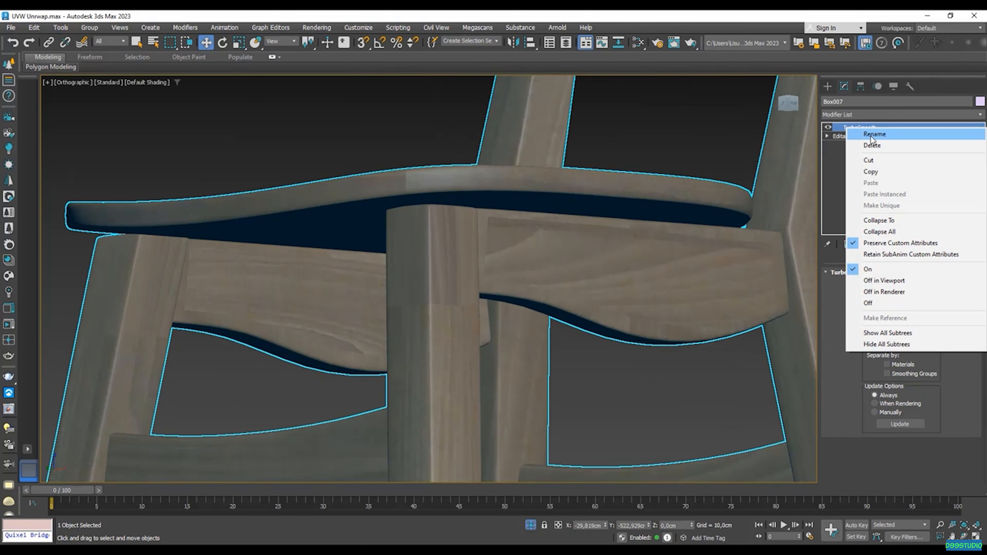
left_click(863, 147)
- Start Swift Loop and insert support edge loops around the top end of the front leg beneath the seat
type("x")
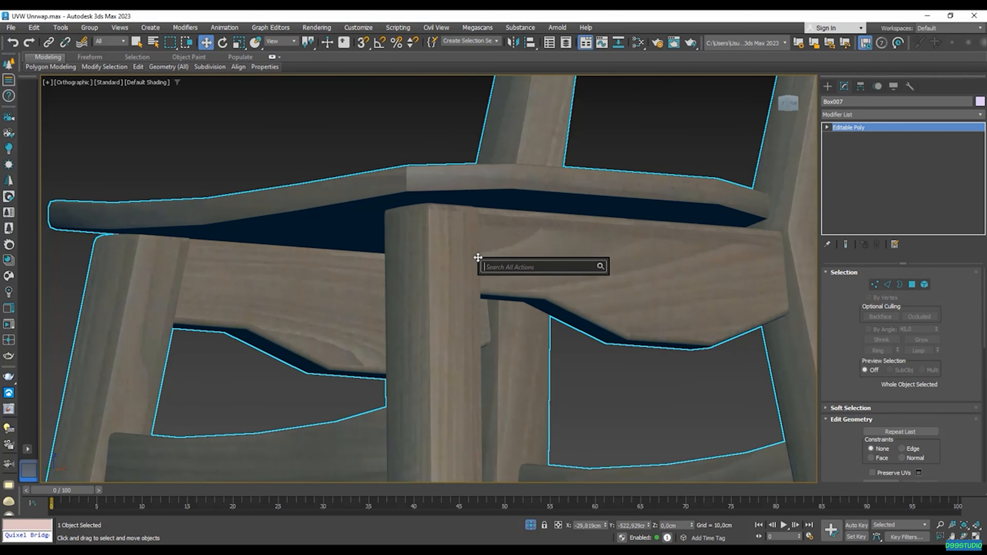
type("sw")
scroll(422, 252, "up", 3)
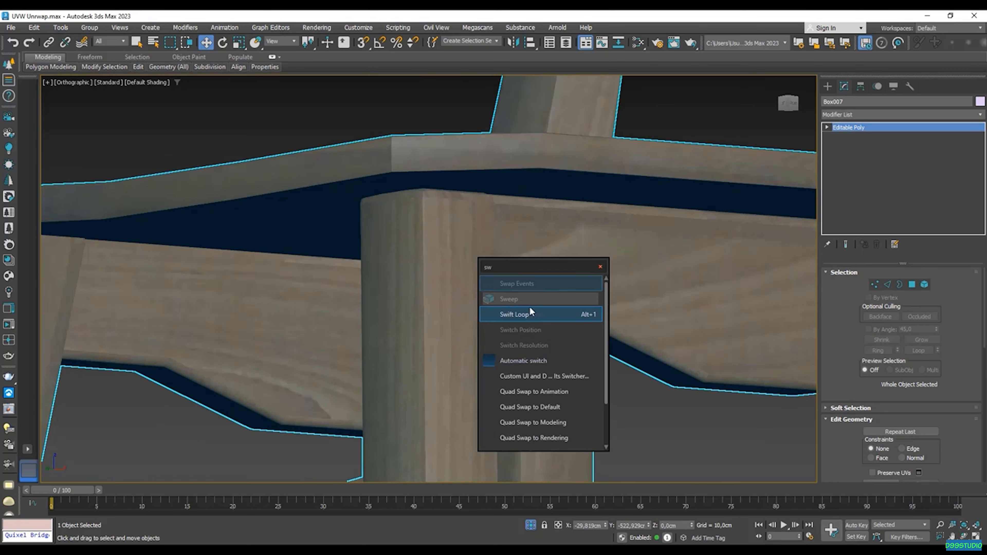
key("Escape")
key("F3")
key("F3")
scroll(424, 210, "up", 6)
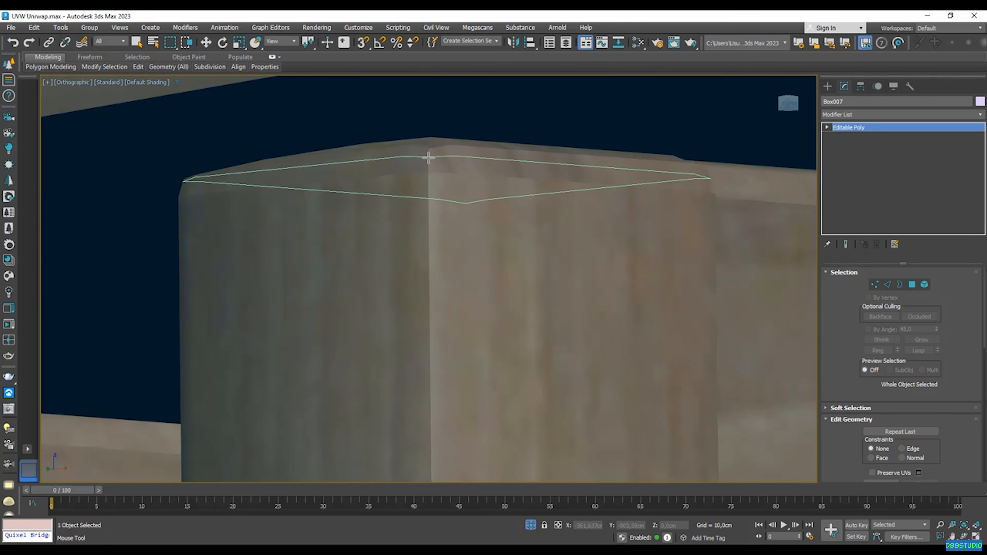
key("F3")
key("F3")
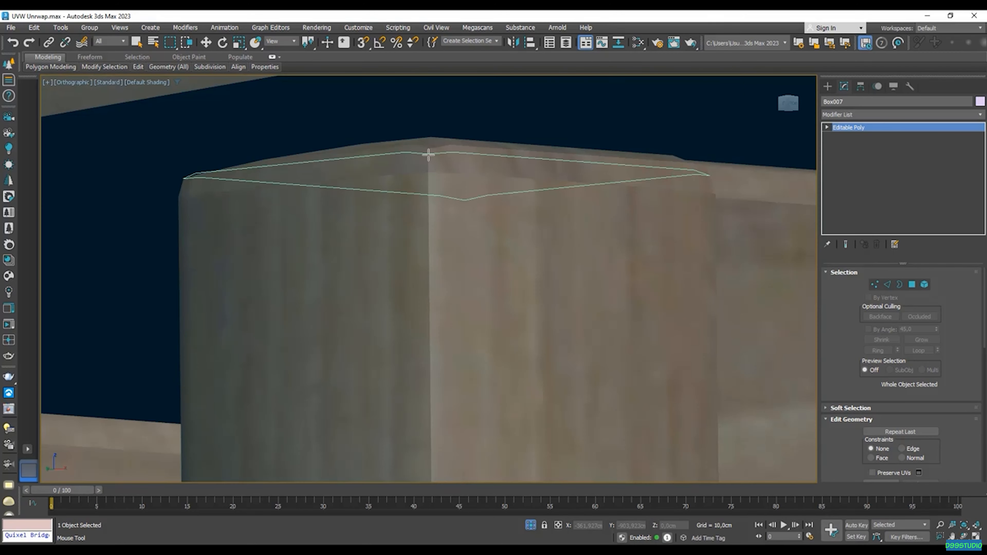
- Insert support edge loops around the top end of the next leg, checking their placement in wireframe
scroll(428, 156, "down", 6)
scroll(375, 201, "up", 4)
scroll(414, 182, "up", 4)
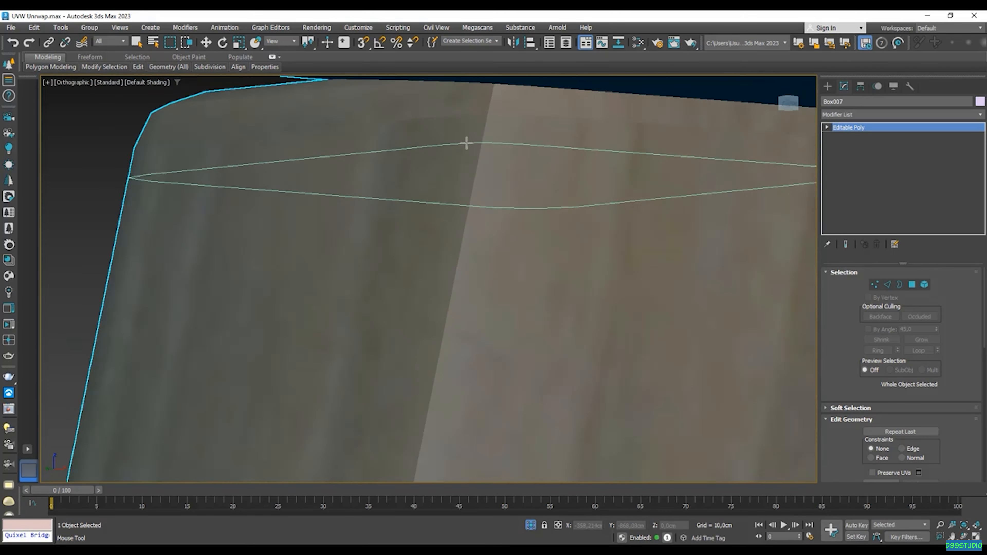
key("F3")
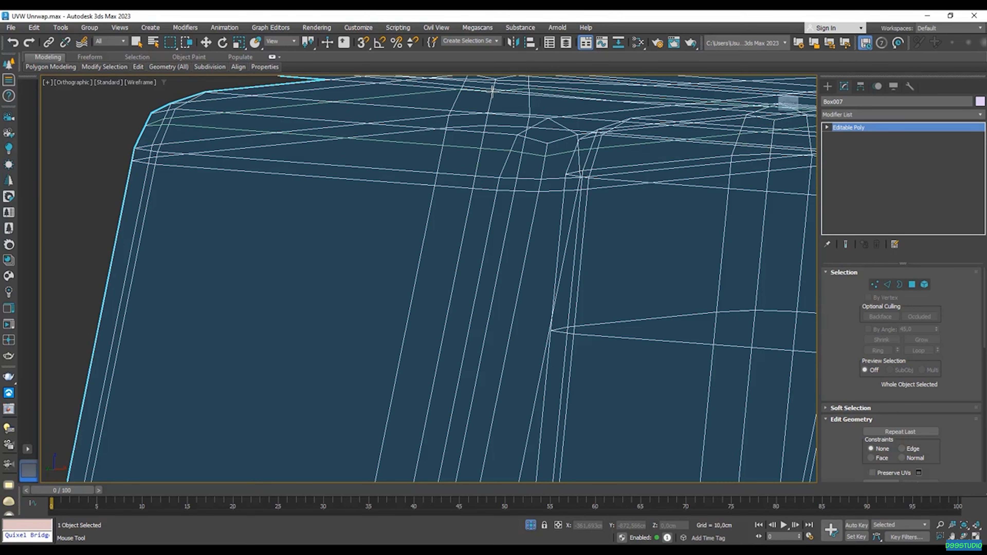
key("F3")
- Insert support edge loops along the upper edge of the apron rail where it meets the straight leg
scroll(484, 115, "down", 8)
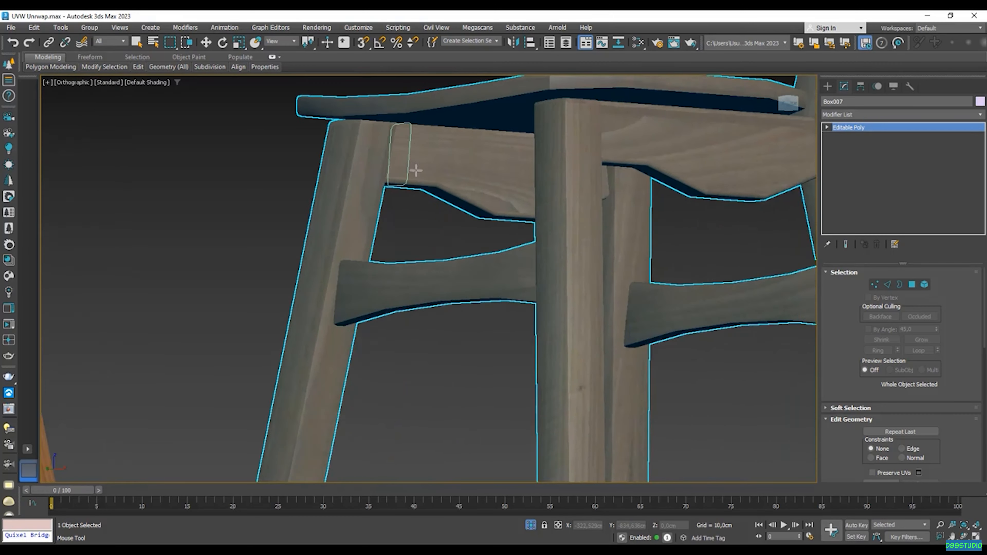
middle_click_drag(497, 244, 405, 227, "alt")
scroll(436, 132, "up", 2)
scroll(436, 133, "up", 4)
key("F3")
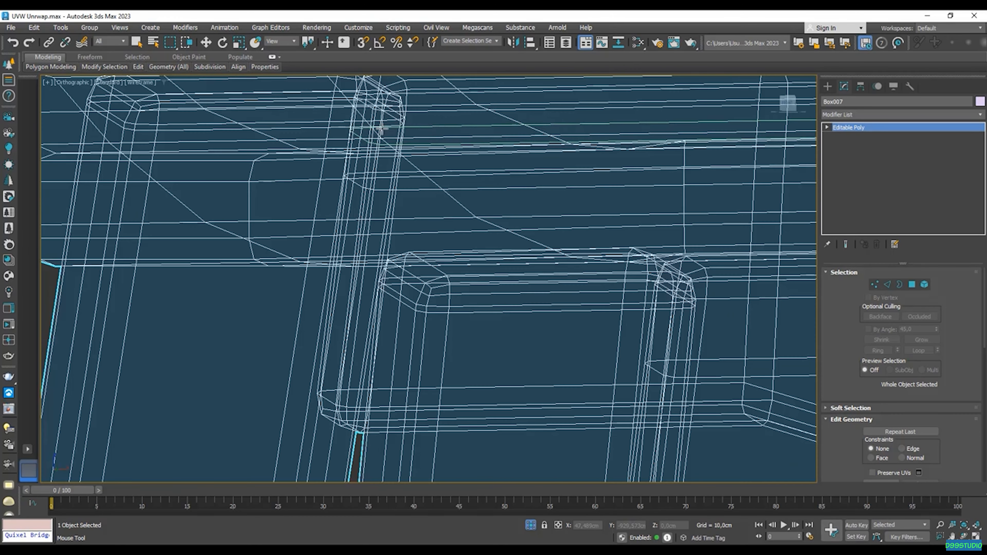
key("F3")
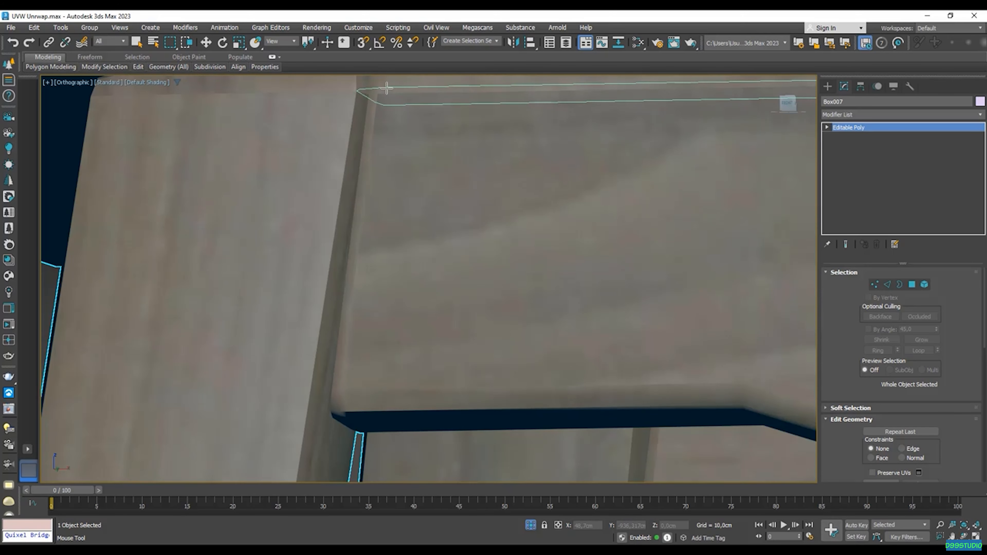
key("F3")
key("F3")
scroll(408, 114, "down", 6)
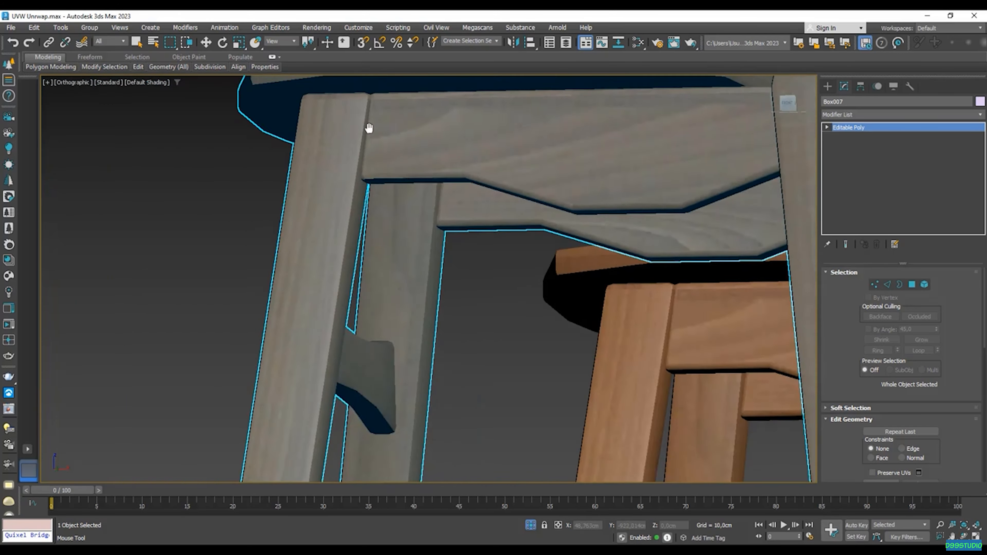
- Insert support edge loops along the lower edge of the side apron where it meets the rear leg
middle_click_drag(456, 178, 562, 161, "alt")
scroll(571, 164, "up", 6)
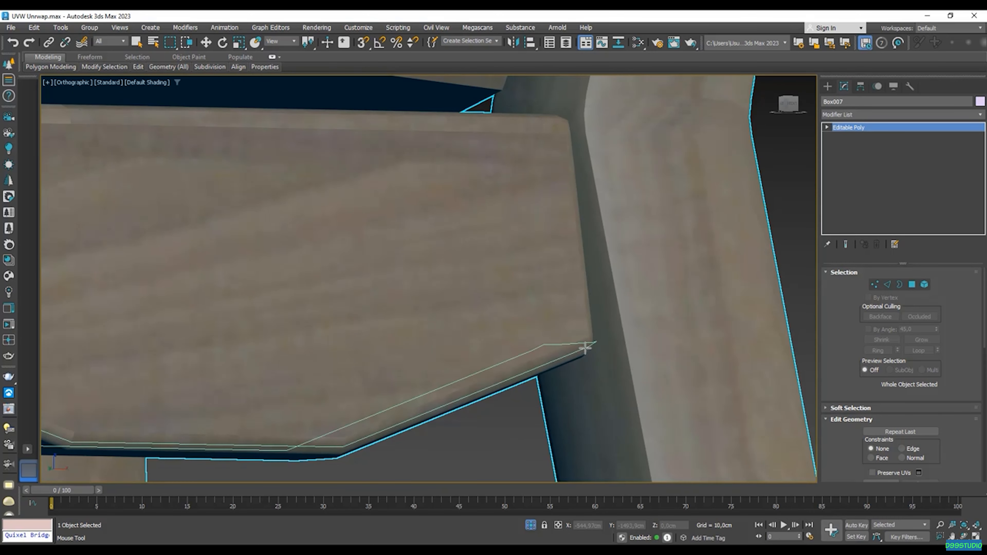
scroll(586, 348, "down", 5)
key("F3")
scroll(584, 324, "up", 5)
key("F3")
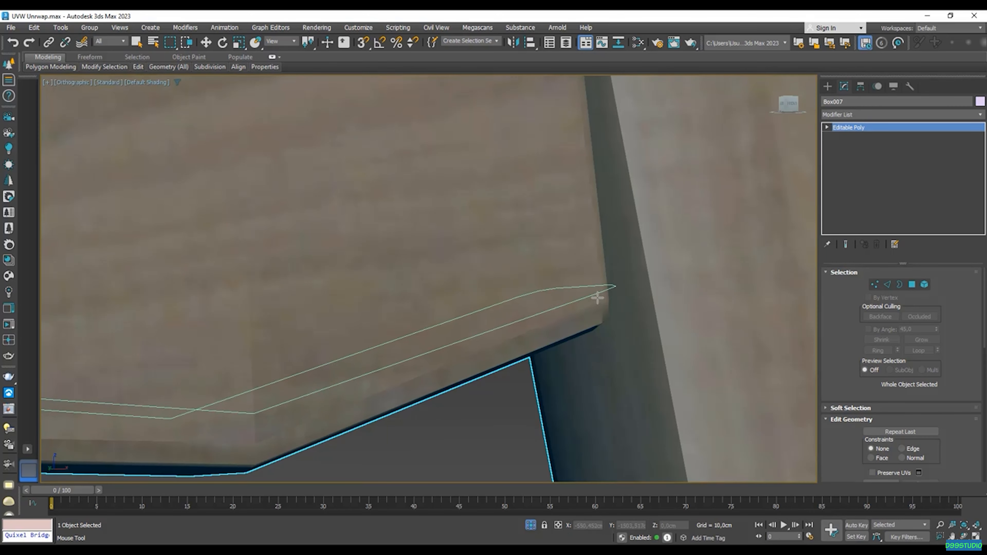
key("F3")
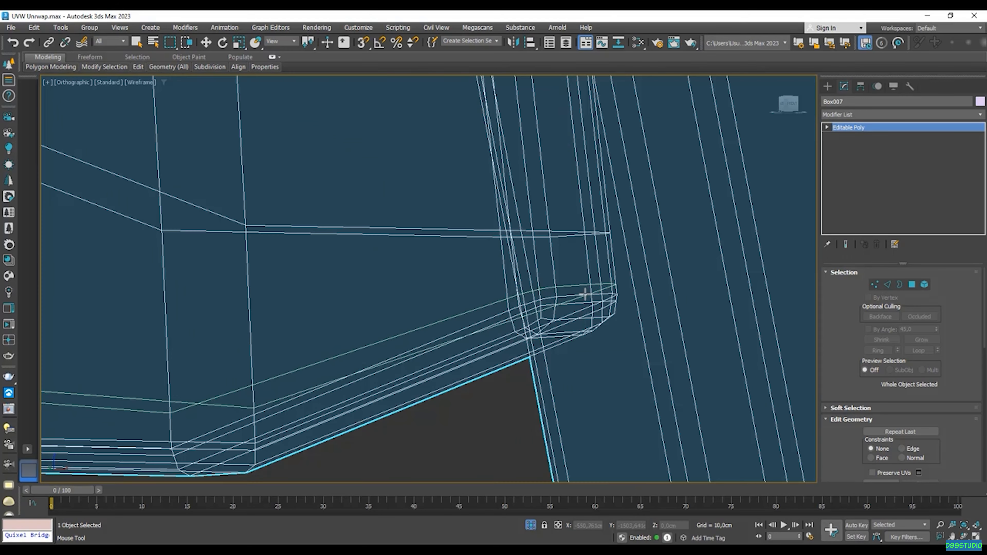
key("F3")
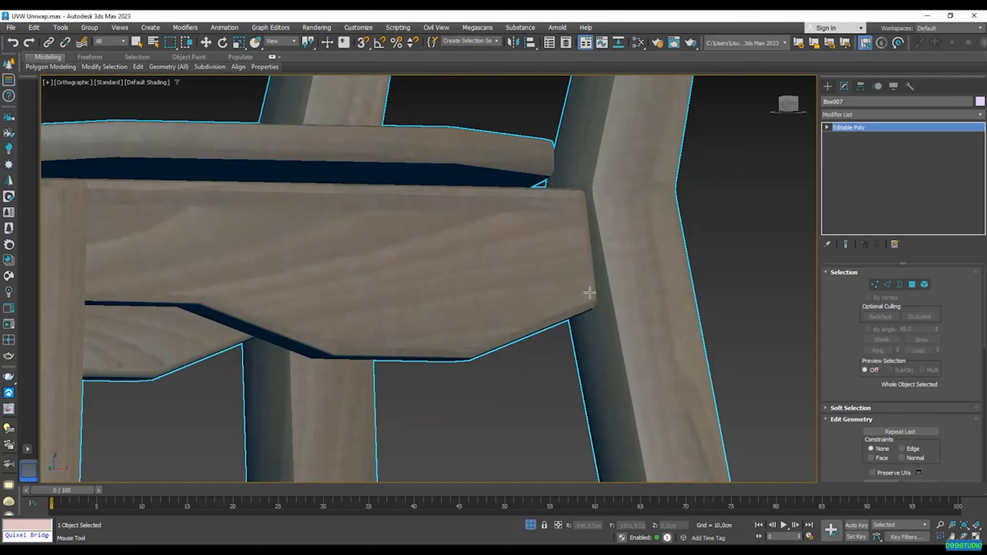
- Insert support edge loops along the edges of the opposite side apron at its rear-leg end
scroll(564, 255, "down", 5)
scroll(606, 249, "up", 3)
middle_click_drag(615, 263, 707, 248, "alt")
scroll(328, 268, "up", 5)
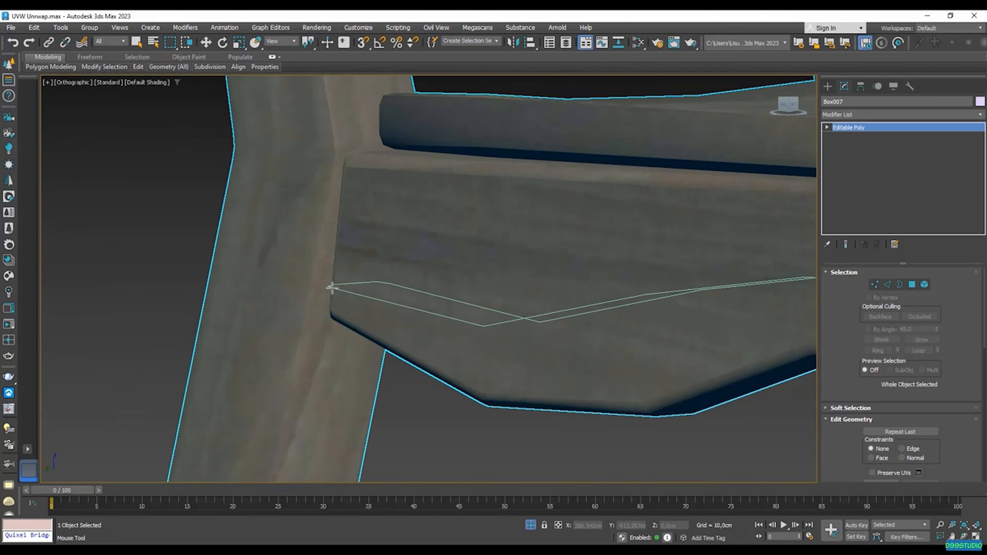
scroll(332, 287, "up", 2)
key("F3")
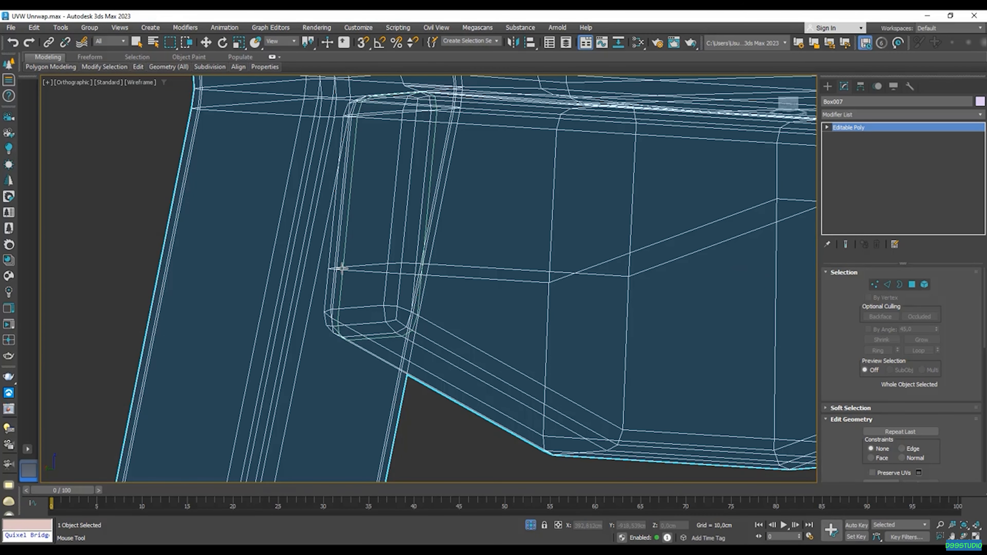
middle_click_drag(341, 269, 302, 216, "alt")
scroll(284, 202, "up", 4)
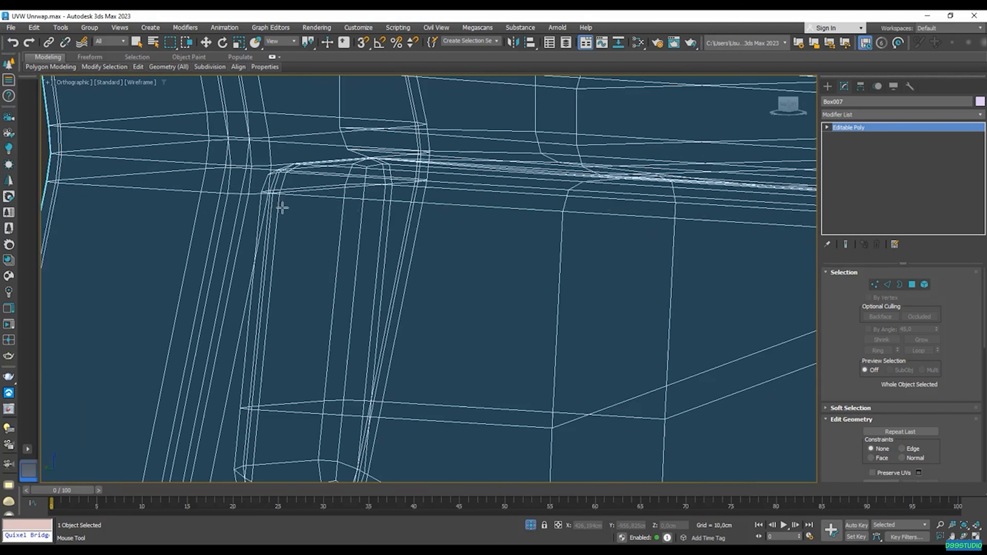
scroll(279, 197, "down", 4)
- Insert support edge loops along the apron's edges at its front-leg end and leave Swift Loop
middle_click_drag(438, 262, 377, 254)
middle_click_drag(378, 254, 478, 252, "alt")
scroll(579, 208, "up", 5)
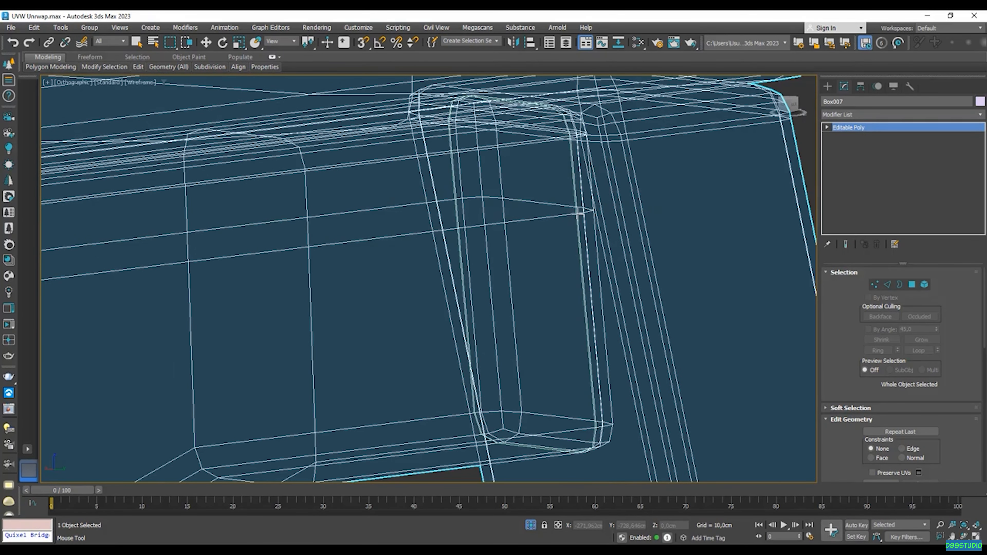
scroll(581, 212, "up", 4)
key("F3")
scroll(615, 210, "down", 6)
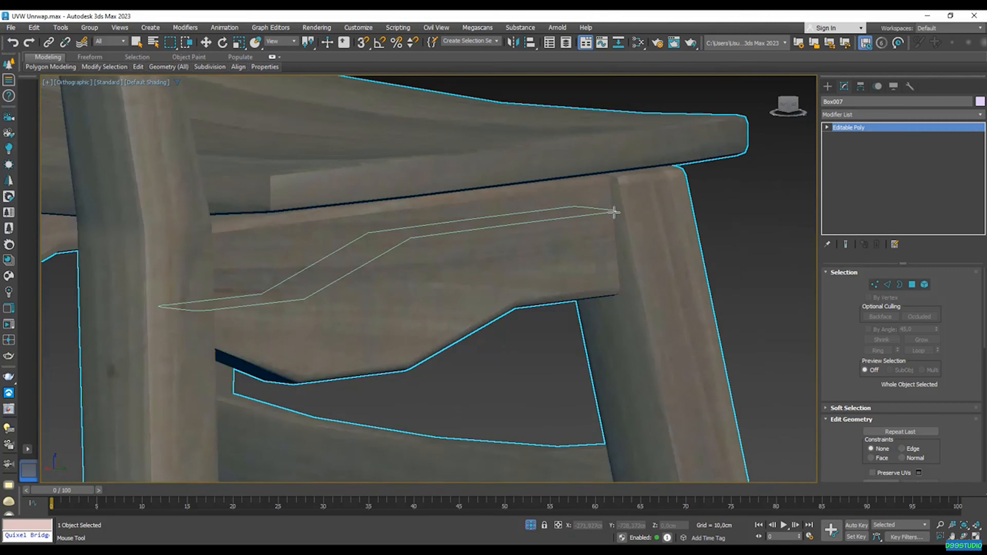
key("F3")
scroll(593, 284, "up", 4)
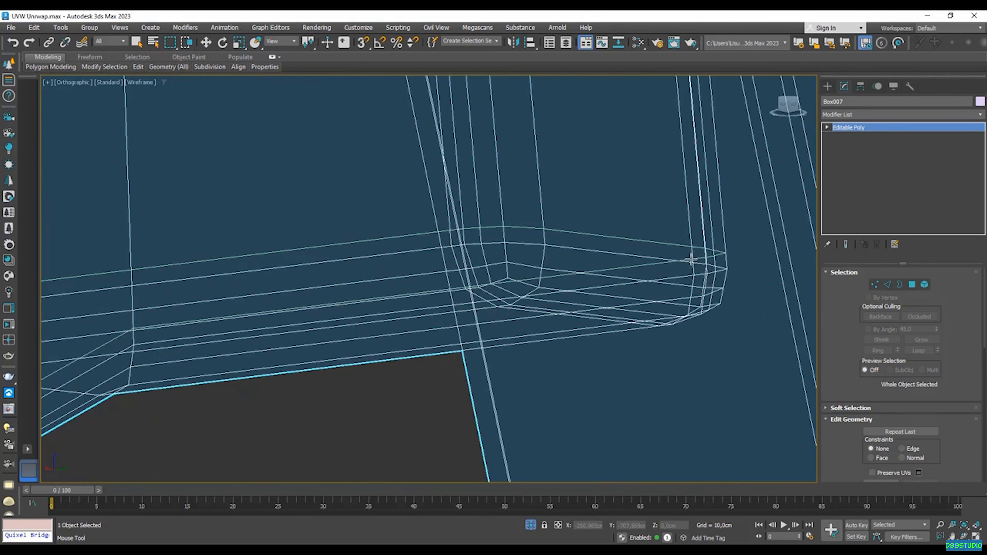
key("F3")
scroll(578, 247, "down", 5)
scroll(524, 263, "up", 5)
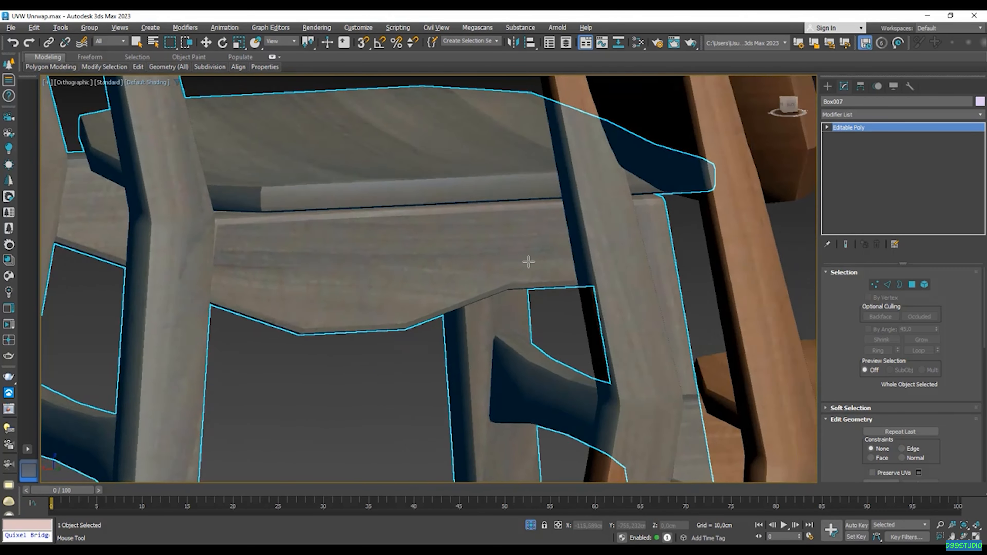
middle_click_drag(549, 255, 386, 275, "alt")
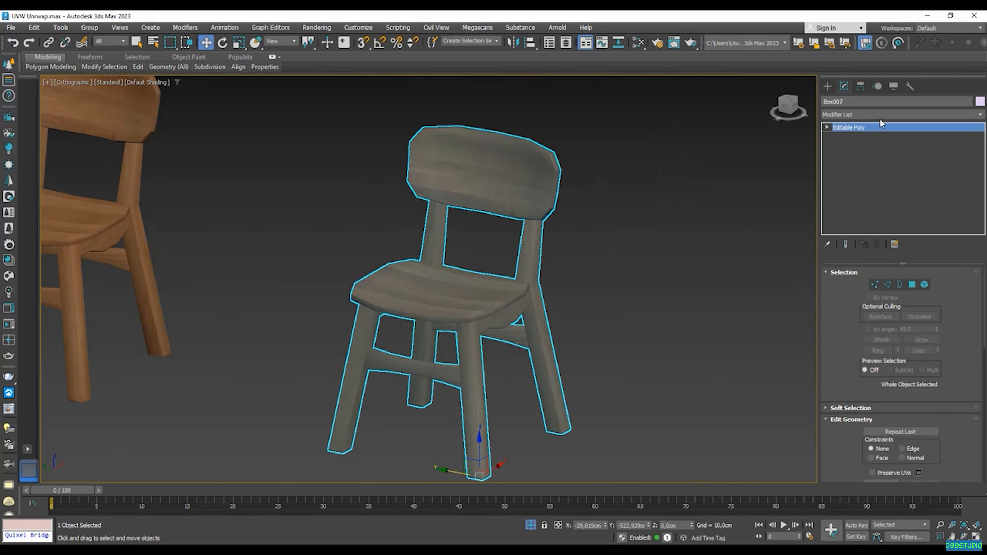
- Add a TurboSmooth modifier to the chair copy again and check the smoothed side apron below the seat
left_click(880, 116)
scroll(877, 115, "down", 5)
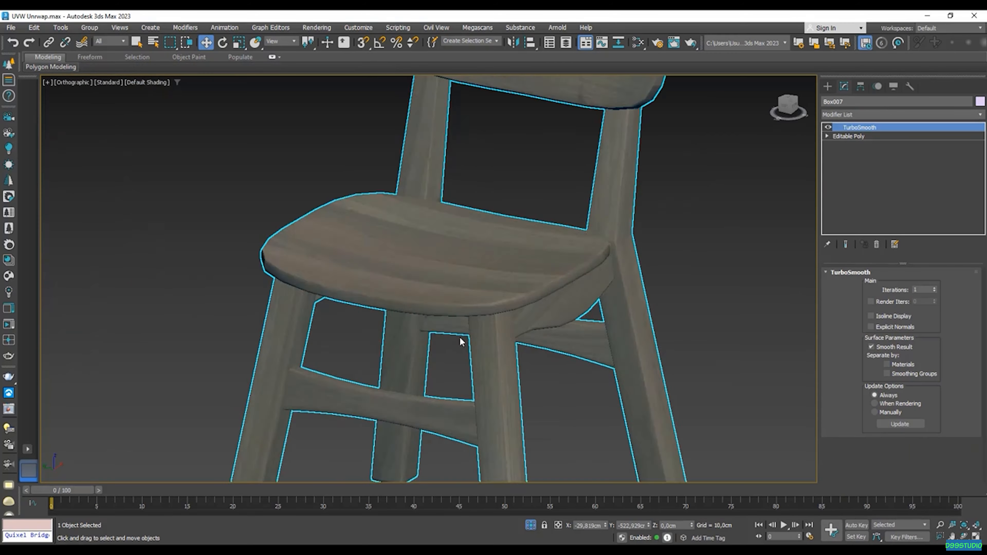
middle_click_drag(462, 341, 447, 218, "alt")
scroll(462, 312, "up", 3)
middle_click_drag(220, 183, 352, 206)
scroll(285, 195, "up", 2)
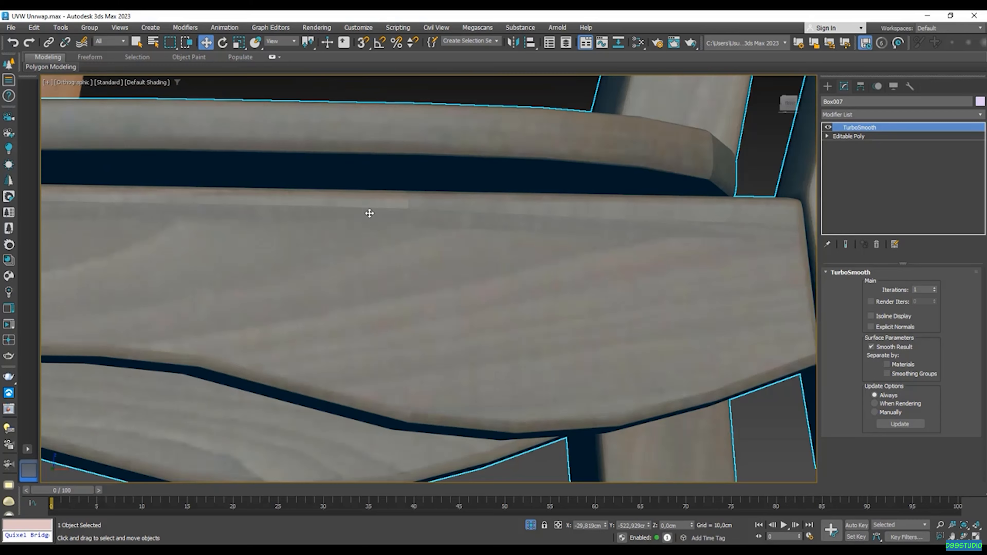
scroll(526, 221, "down", 3)
middle_click_drag(531, 224, 611, 238, "alt")
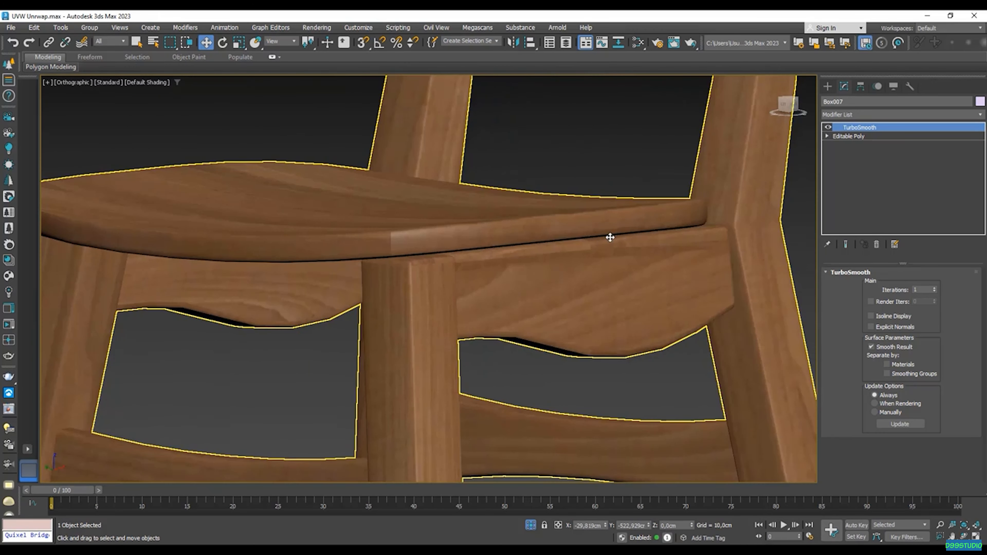
- Examine the wood texture along the side apron's upper edge up close in shaded and wireframe display
scroll(610, 237, "up", 3)
key("F3")
key("F3")
scroll(419, 260, "up", 3)
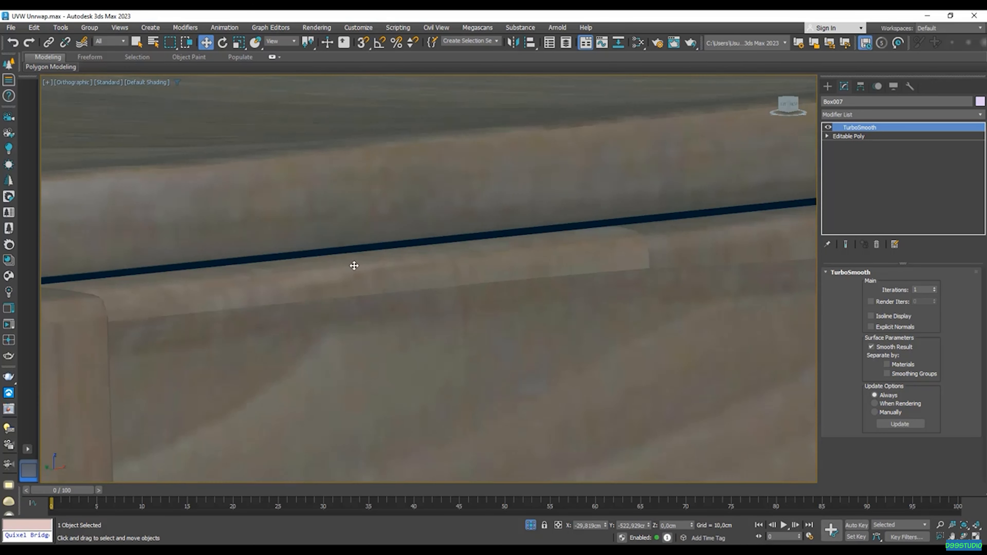
key("F3")
key("F3")
scroll(395, 270, "down", 2)
scroll(430, 291, "up", 2)
mouse_move(430, 291)
middle_mouse_down("alt")
mouse_move(445, 285)
mouse_move(443, 264)
middle_mouse_up("alt")
scroll(415, 188, "down", 3)
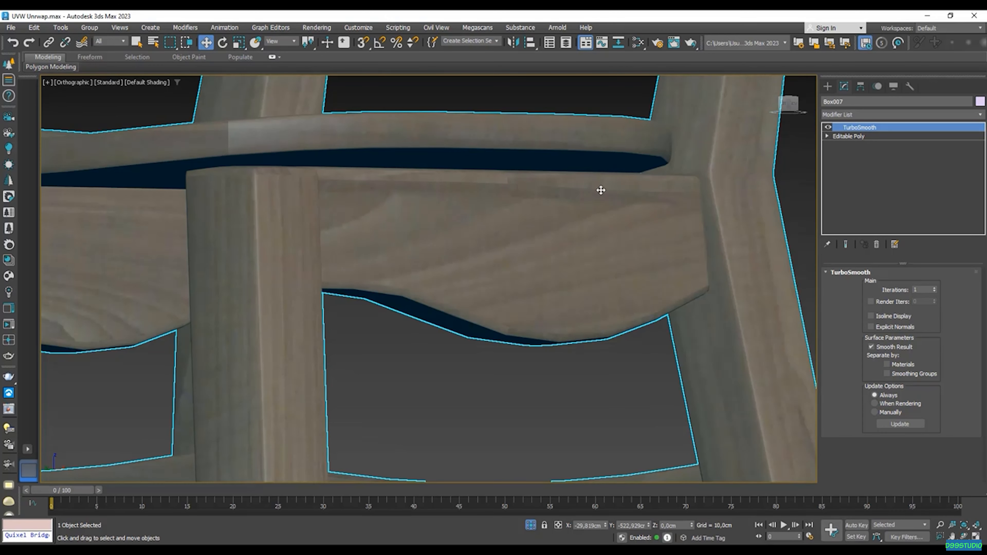
- Examine the smoothed chair copy's leg bottoms, stretchers and seat underside for texture distortion
scroll(574, 189, "down", 3)
middle_click_drag(584, 194, 570, 219, "alt")
scroll(581, 218, "down", 2)
scroll(505, 258, "up", 3)
scroll(505, 258, "down", 3)
middle_click_drag(505, 253, 511, 234)
middle_click_drag(617, 271, 531, 179)
scroll(601, 421, "up", 4)
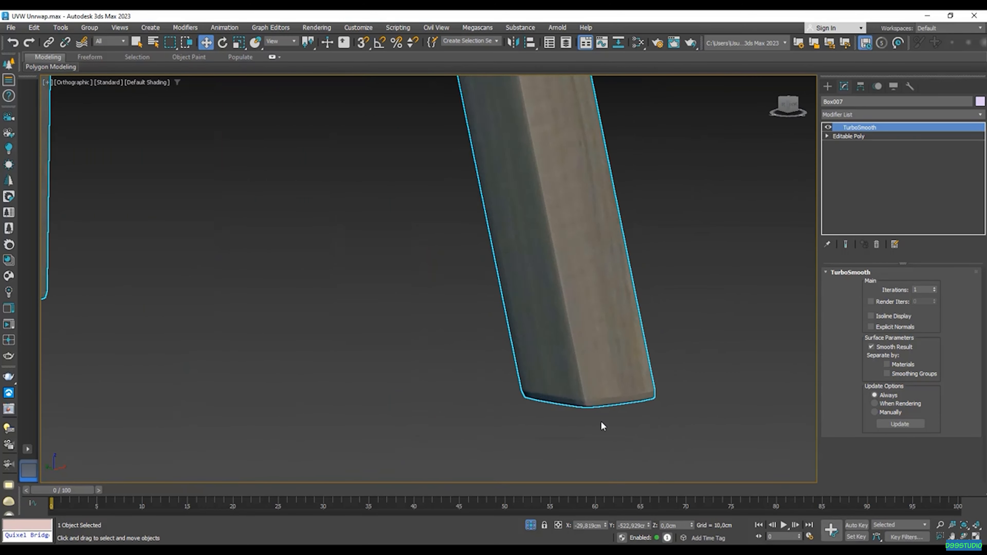
scroll(598, 407, "up", 3)
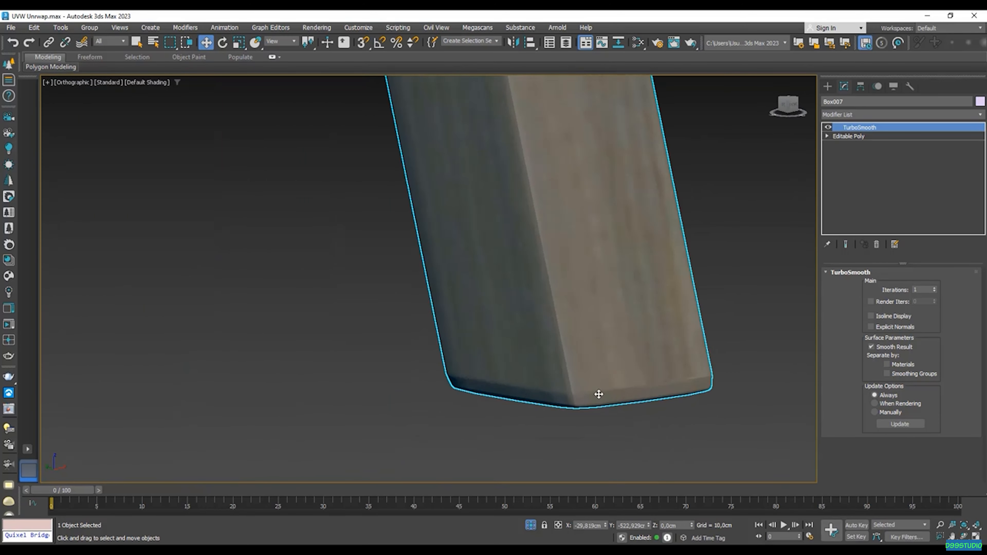
scroll(600, 396, "down", 5)
middle_click_drag(599, 397, 584, 319, "alt")
scroll(573, 296, "down", 5)
middle_click_drag(563, 186, 554, 297)
scroll(554, 297, "up", 2)
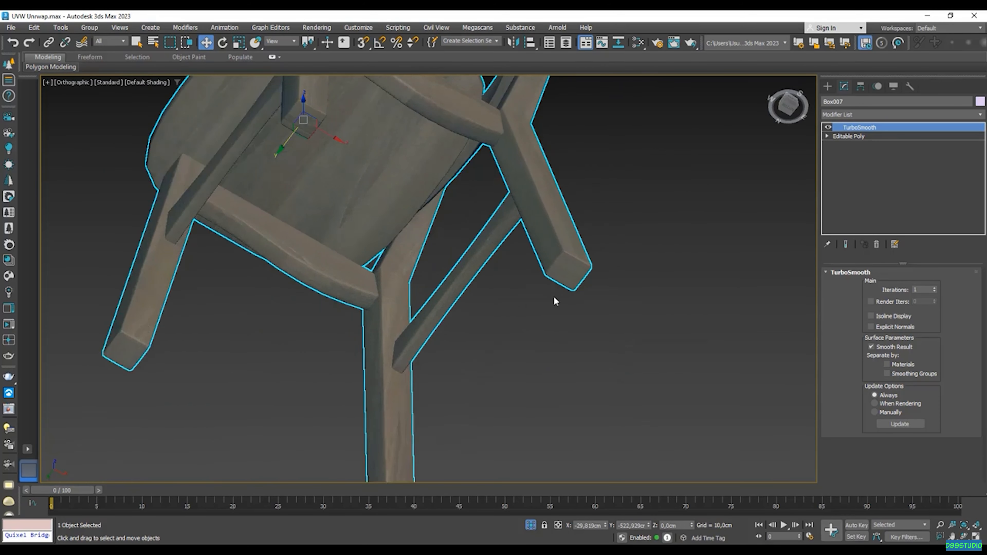
scroll(555, 299, "up", 3)
scroll(569, 194, "down", 5)
middle_click_drag(569, 198, 579, 342, "alt")
scroll(557, 194, "down", 2)
scroll(567, 203, "up", 4)
mouse_move(596, 240)
middle_mouse_down("alt")
mouse_move(570, 250)
mouse_move(583, 251)
middle_mouse_up("alt")
- Set the TurboSmooth iterations on the chair copy to 2 and review the smoothed seat and whole chair
left_click(935, 288)
middle_click_drag(766, 311, 731, 296, "alt")
scroll(700, 284, "down", 5)
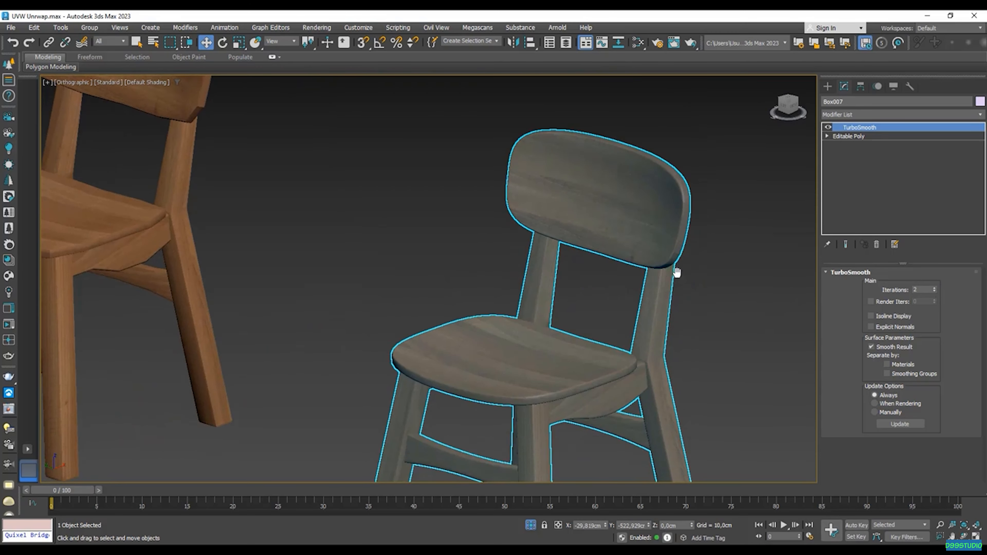
scroll(489, 406, "up", 6)
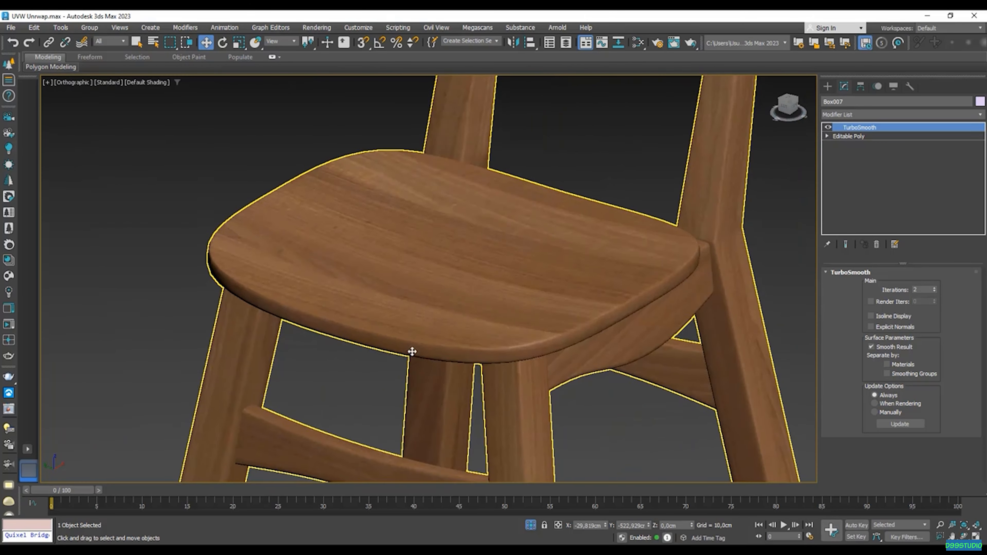
scroll(393, 377, "down", 4)
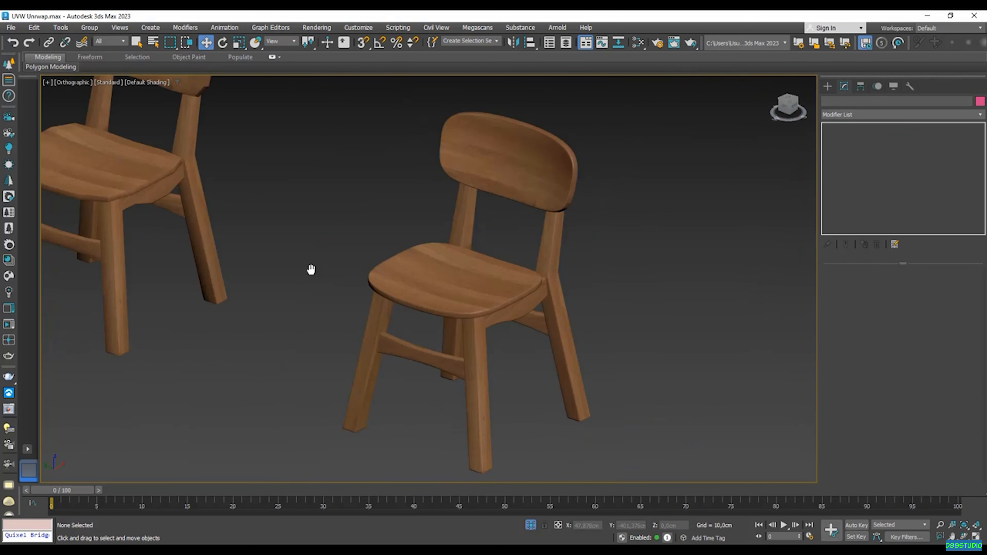